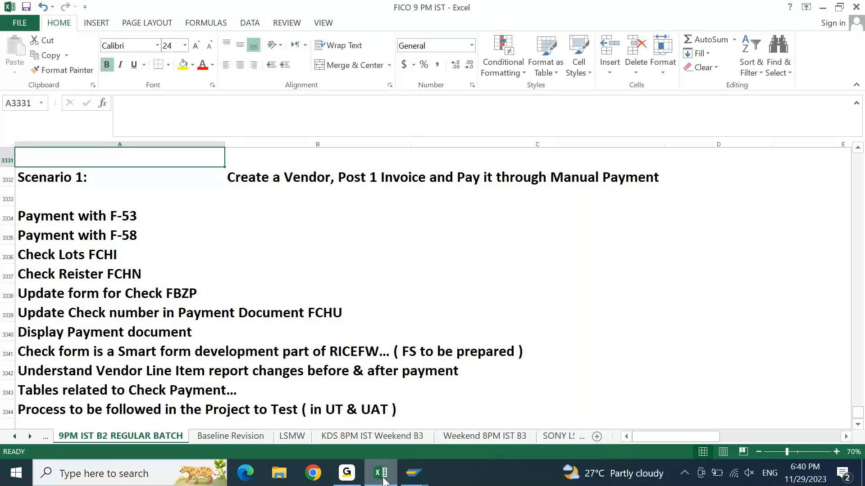
Copy the "Scenario 1:" label into the cell directly below the 11/28/2023 Regular Class# 66 heading
key(Down)
key(ctrl+c)
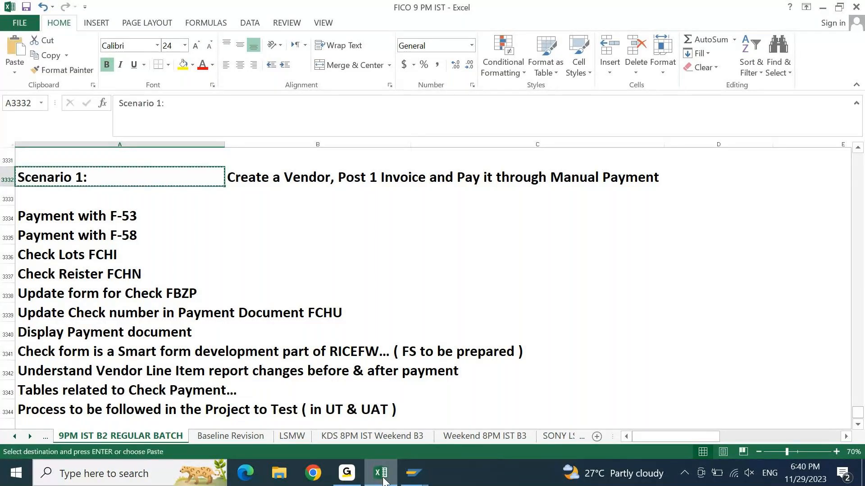
key(Down)
key(Down)
key(Down)
key(Down)
key(Down)
key(Down)
key(Down)
key(Down)
key(Down)
key(Down)
key(Down)
key(Down)
key(Down)
key(Down)
key(Down)
key(Down)
key(Down)
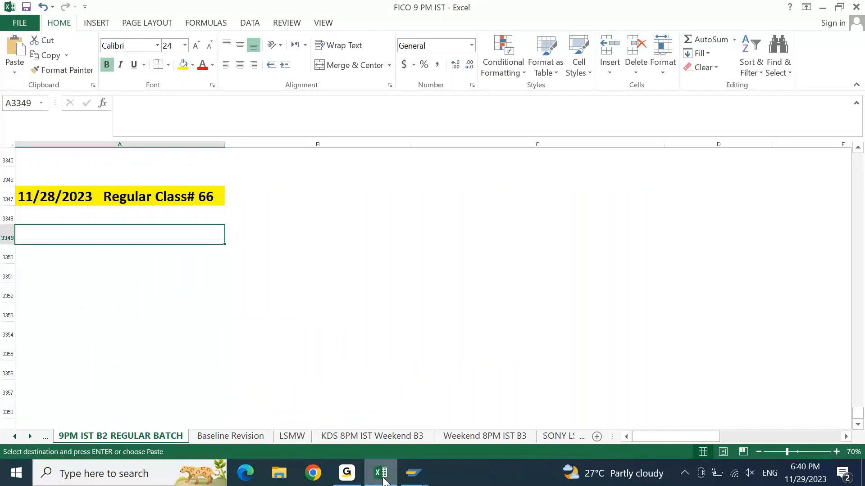
key(Up)
key(ctrl+v)
key(Escape)
Change the copied label below the class heading to "Scenario 2:"
key(F2)
key(Left)
key(BackSpace)
text(2)
key(Return)
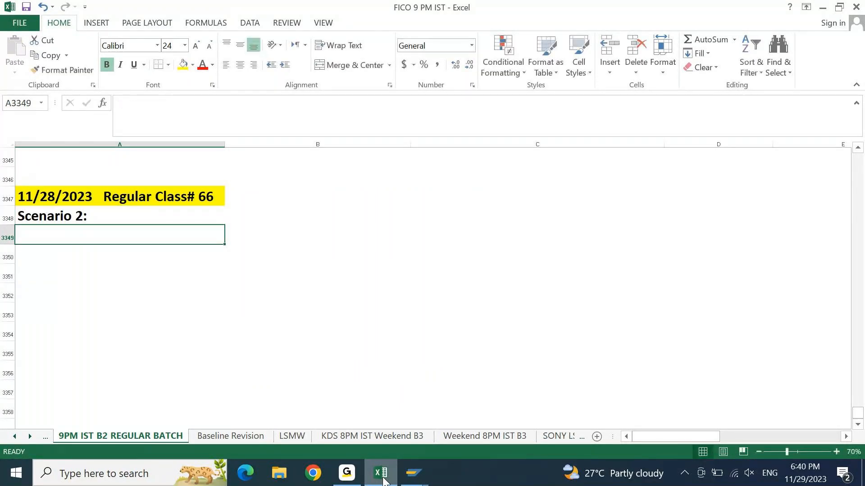
Copy the Scenario 1 description from column B into the cell beside the "Scenario 2:" label
key(Right)
key(Up)
key(Up)
key(Up)
key(Up)
key(Up)
key(Up)
key(Up)
key(Up)
key(Up)
key(Up)
key(Up)
key(Up)
key(Up)
key(Up)
key(Up)
key(Up)
key(Up)
key(ctrl+c)
key(Down)
key(Down)
key(Down)
key(Down)
key(Down)
key(Down)
key(Down)
key(Down)
key(Down)
key(Down)
key(Down)
key(Down)
key(Down)
key(Down)
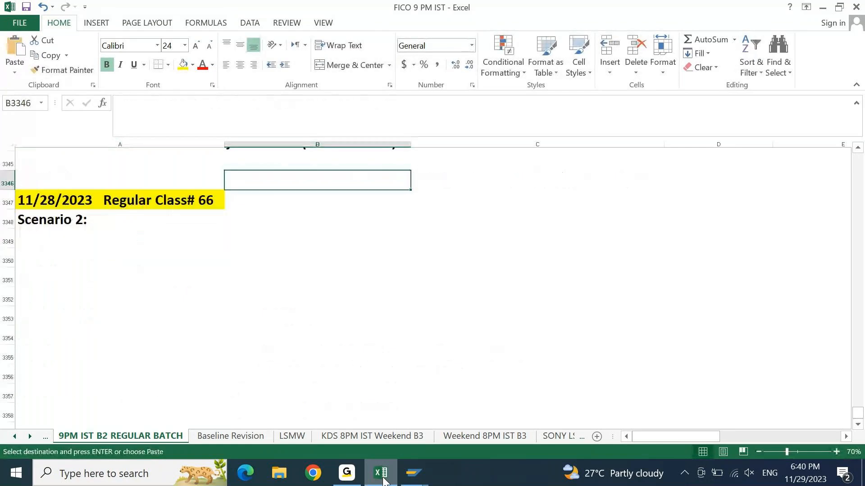
key(Down)
key(Down)
key(ctrl+v)
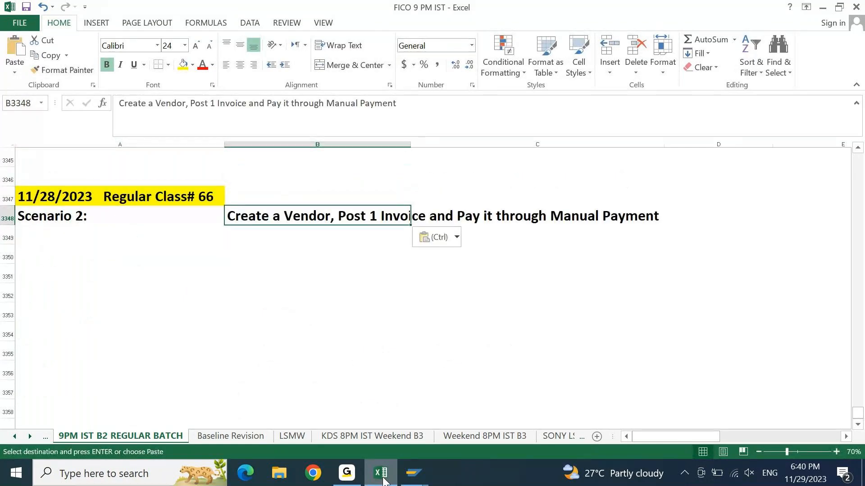
key(Escape)
Replace "Manual" with "Automatic" in the Scenario 2 description
key(F2)
key(ctrl+Left)
key(Left)
key(ctrl+shift+Left)
text(Auto)
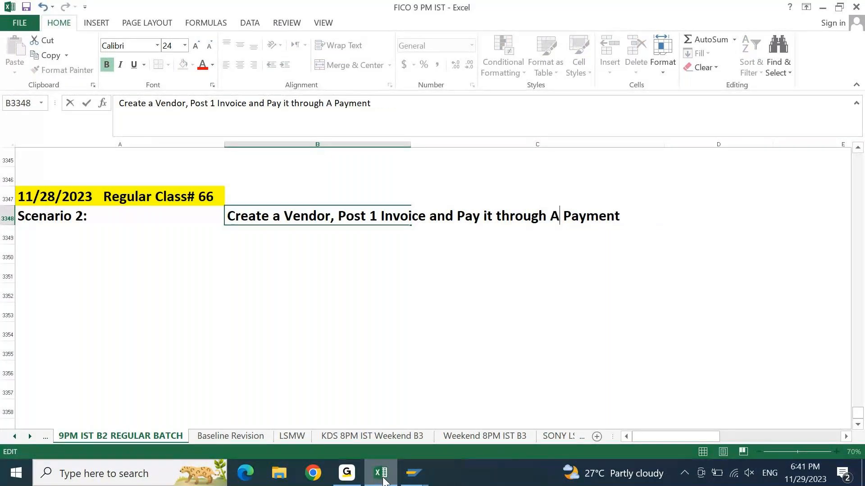
text(matoc)
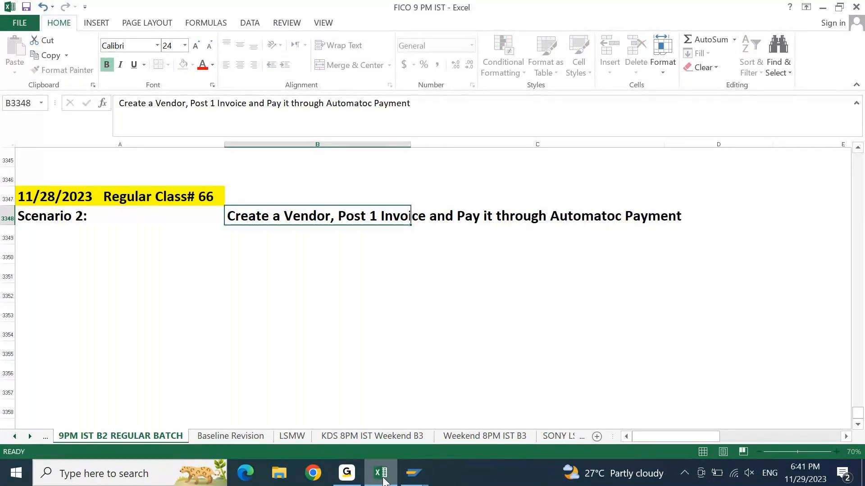
key(Return)
key(Up)
key(F2)
key(ctrl+Left)
key(Left)
key(Left)
key(BackSpace)
text(i)
Append "Program" to the Scenario 2 description so it ends in "Automatic Payment Program"
key(Right)
key(Right)
key(End)
text(Progrm)
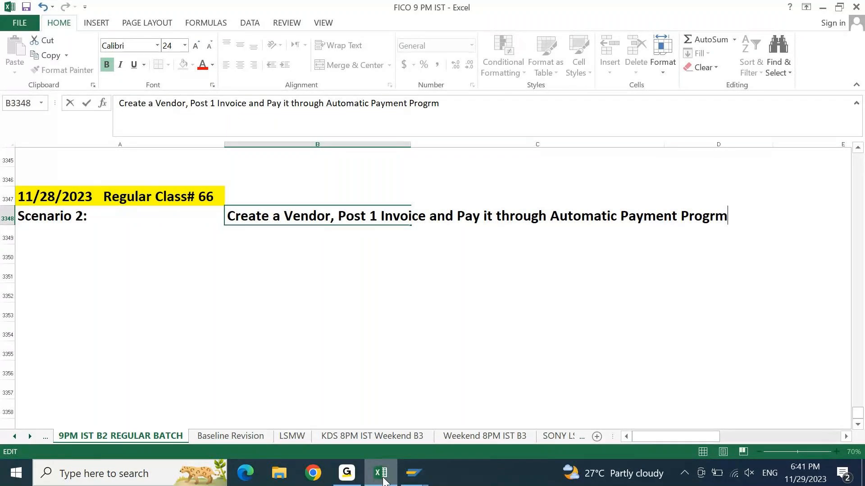
key(Left)
text(a)
key(Return)
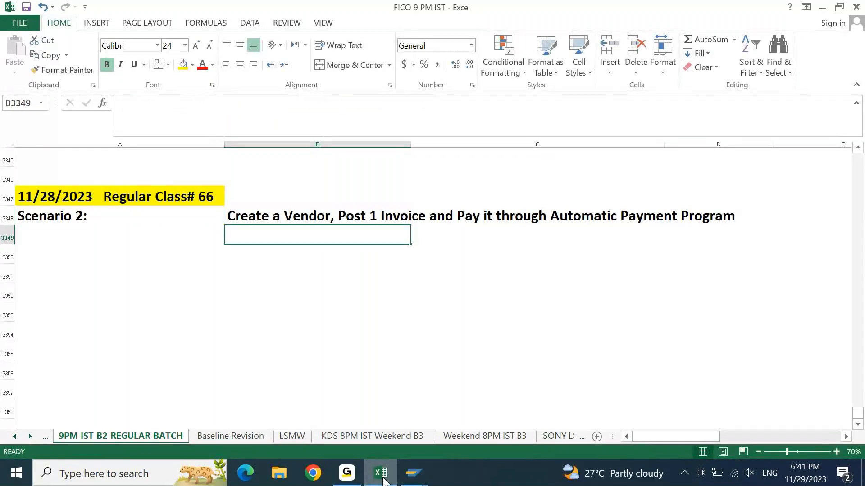
key(Left)
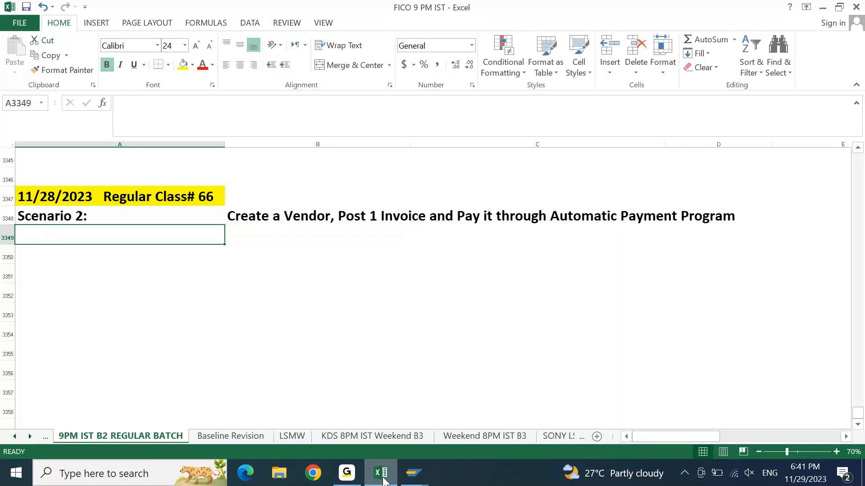
key(Up)
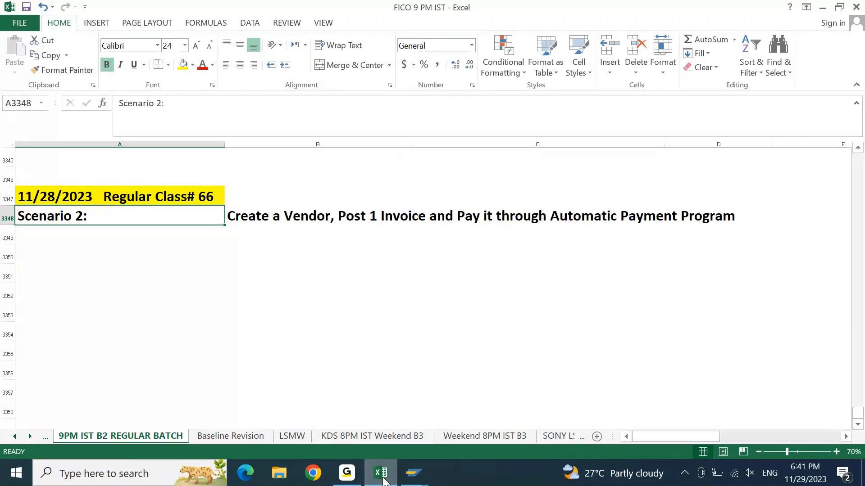
Switch to SAP, start transaction BP and search for the Palak stores business partner by its number
click(413, 473)
text(bp)
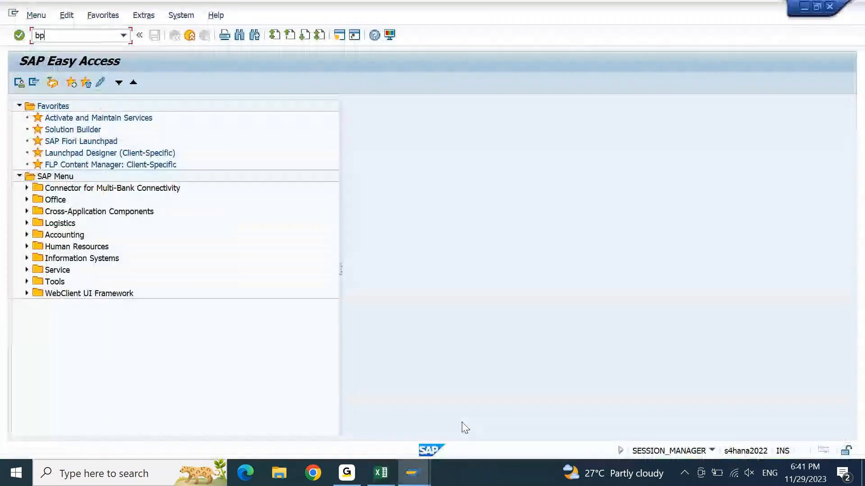
key(Return)
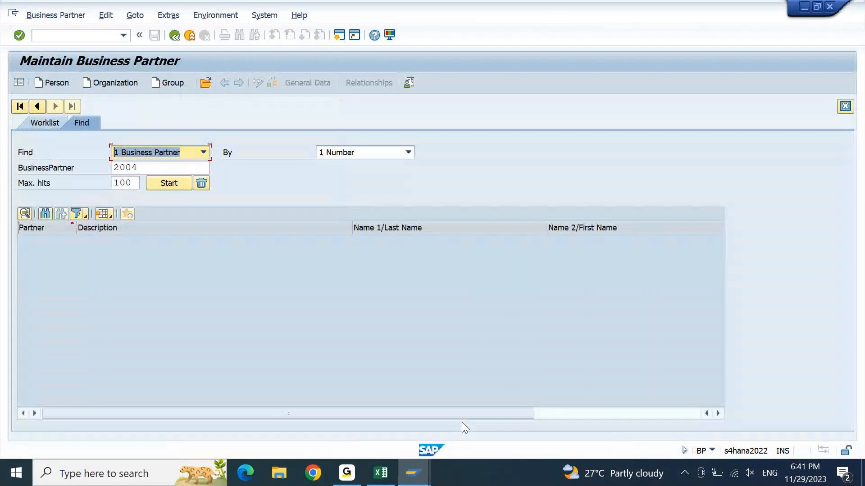
key(Tab)
text(2000)
key(Return)
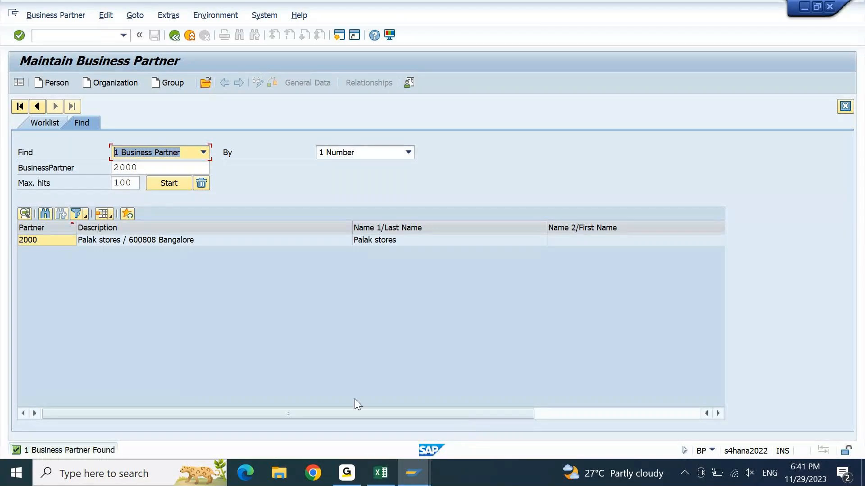
Open Palak stores in the role FLVN00 Supplier (Fin.Accounting), switch to change mode and review its address data
double_click(198, 244)
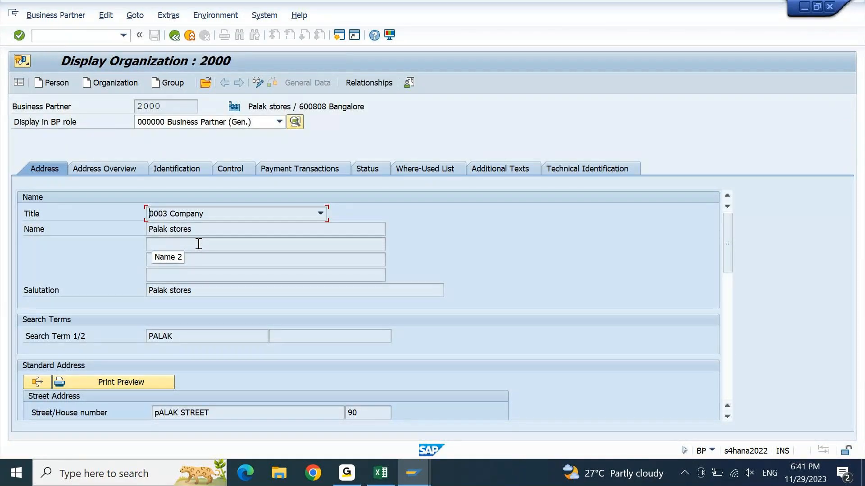
click(223, 123)
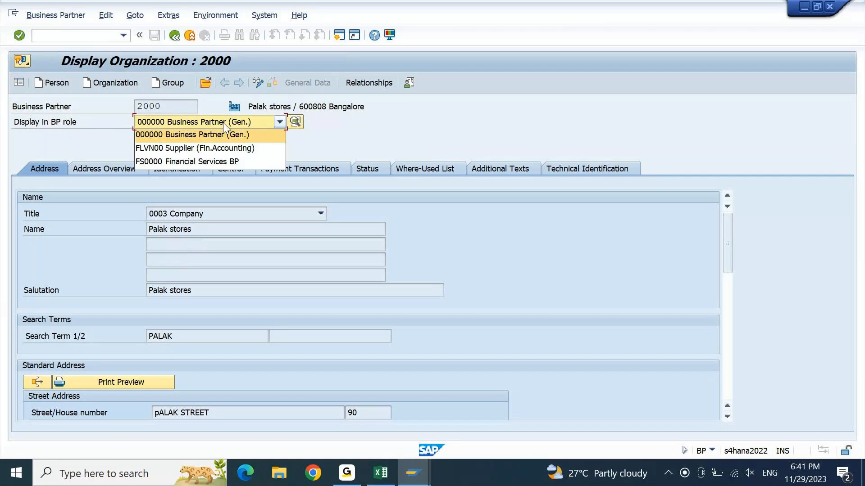
click(219, 151)
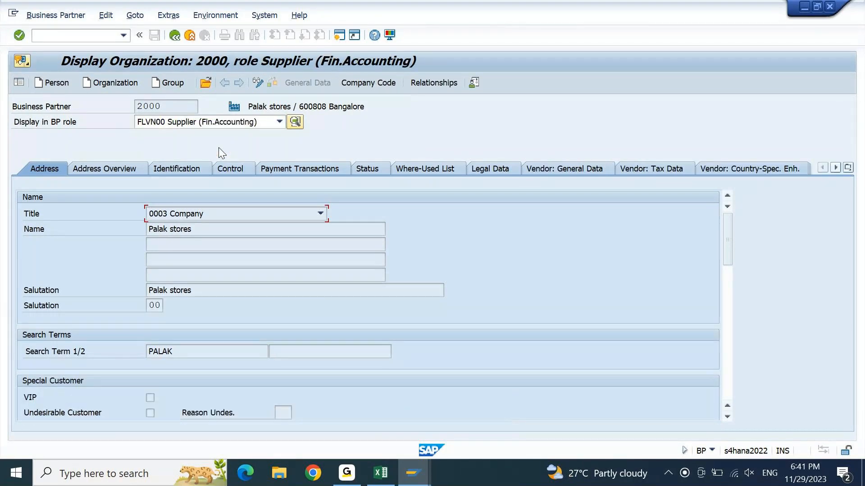
click(263, 85)
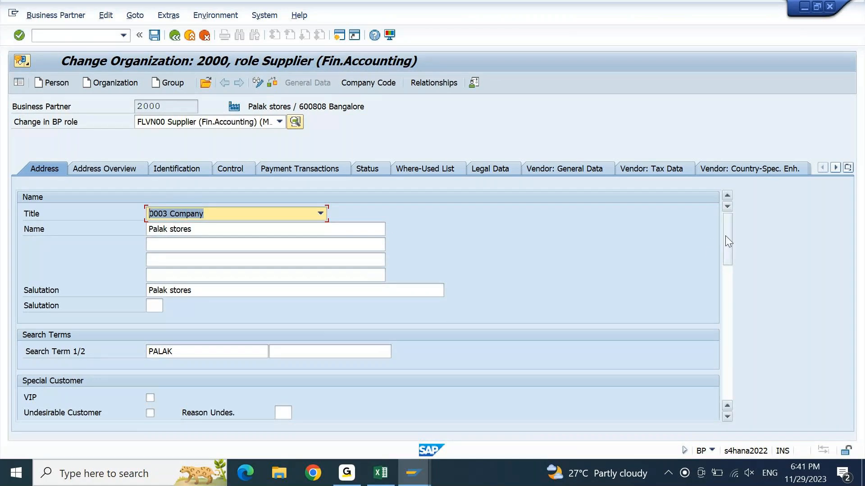
drag(726, 237, 731, 346)
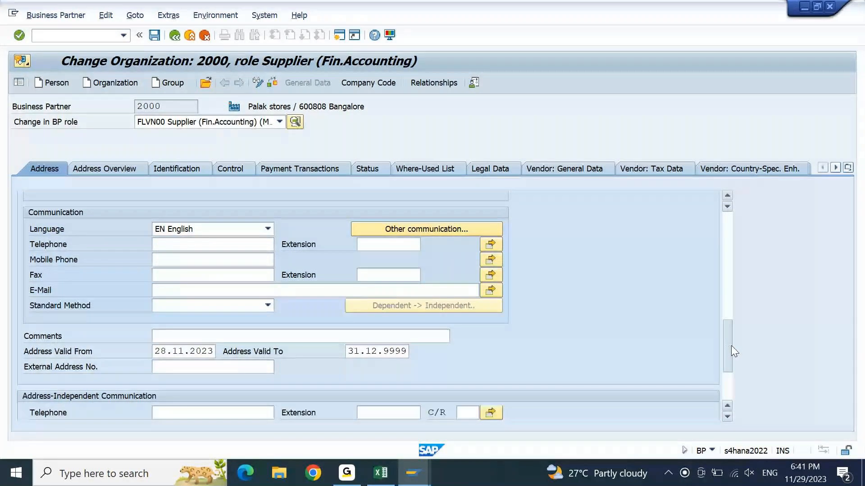
drag(731, 346, 730, 287)
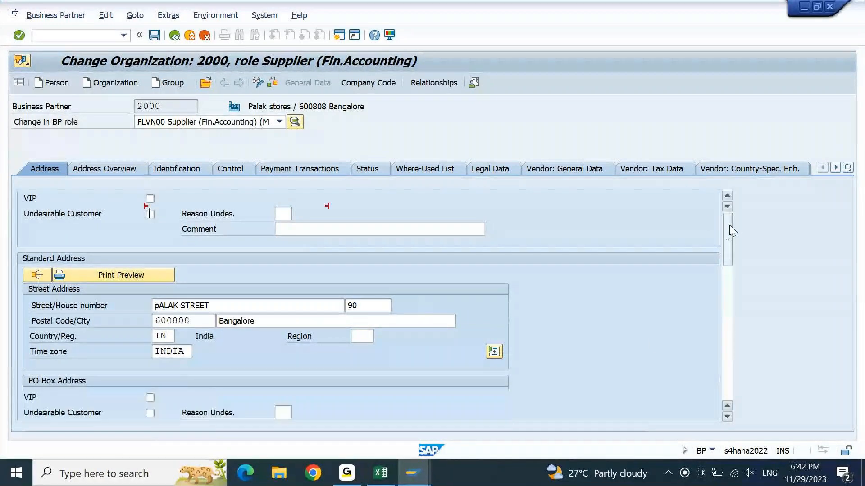
click(729, 225)
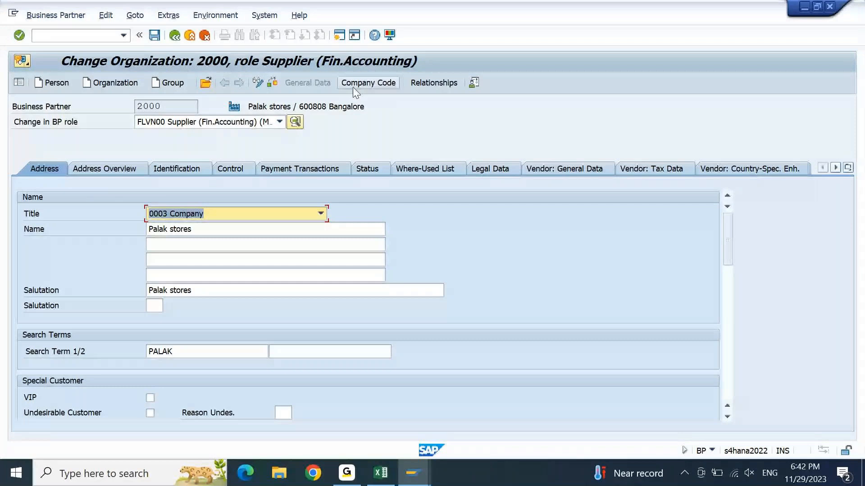
Run FBL1N in a new GUI window for the Palak stores supplier and check its line item's payment method
click(339, 36)
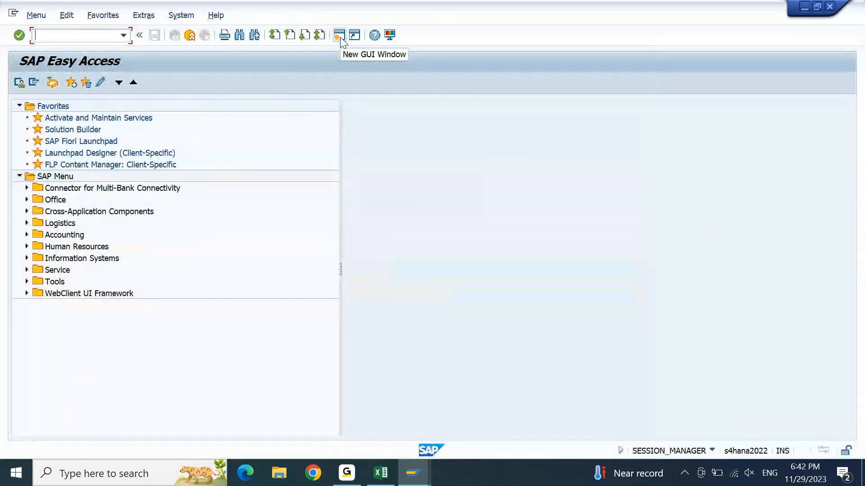
text(FBL1N)
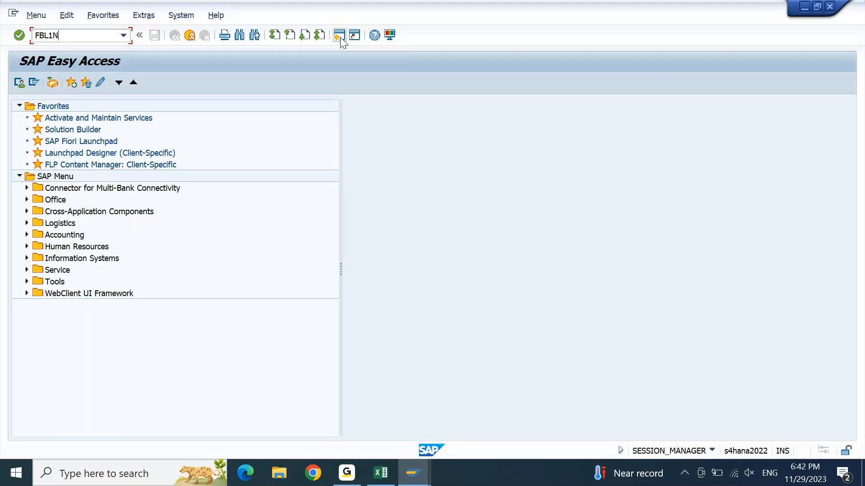
key(Return)
text(2000)
key(F8)
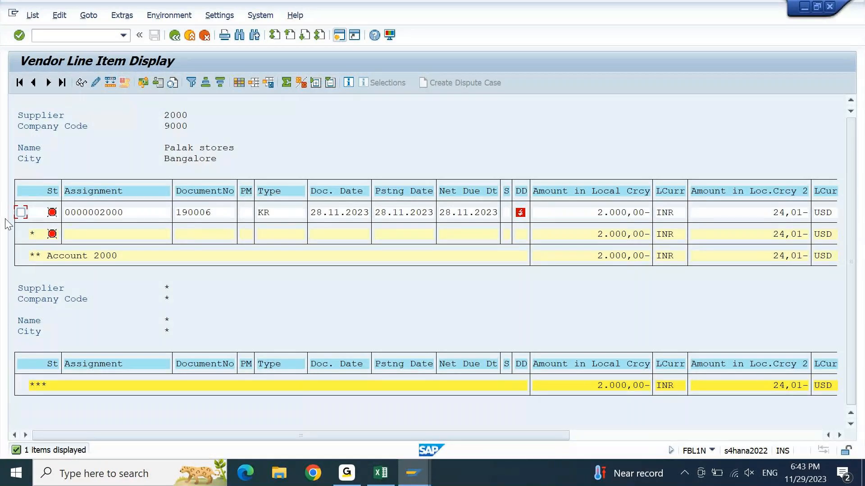
click(246, 214)
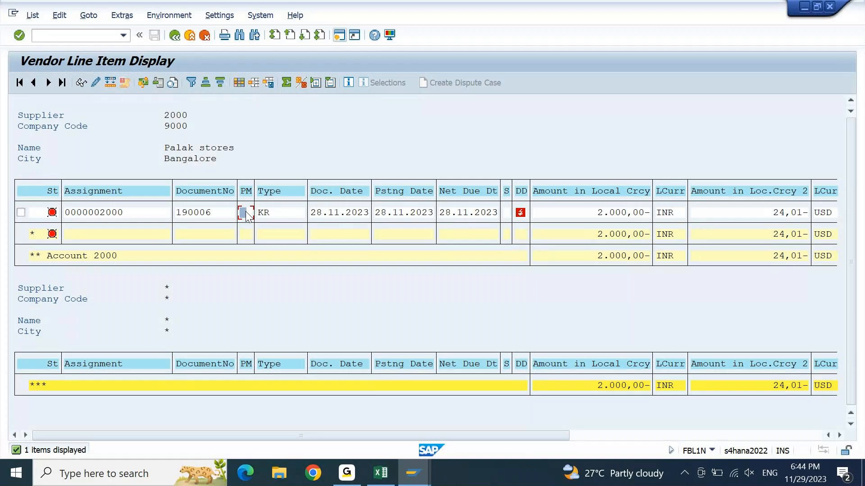
Start transaction F110 in a new GUI window and enter run date 29.11.2023 with identification 1
click(340, 36)
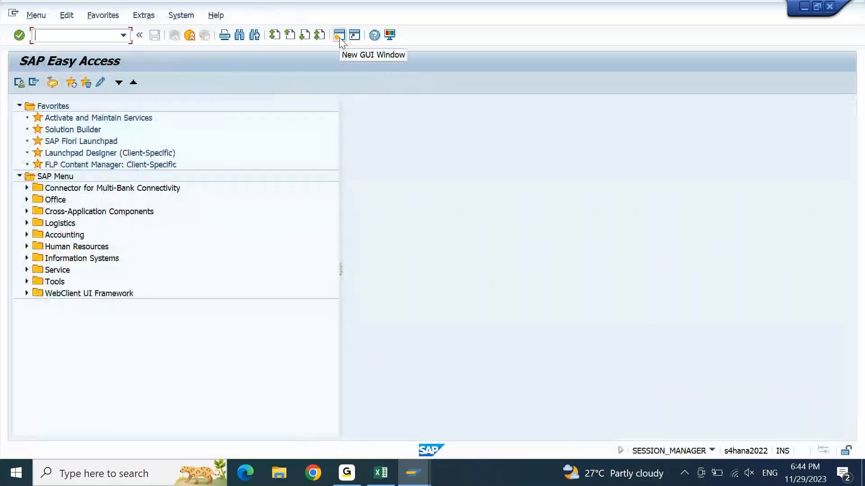
text(F110)
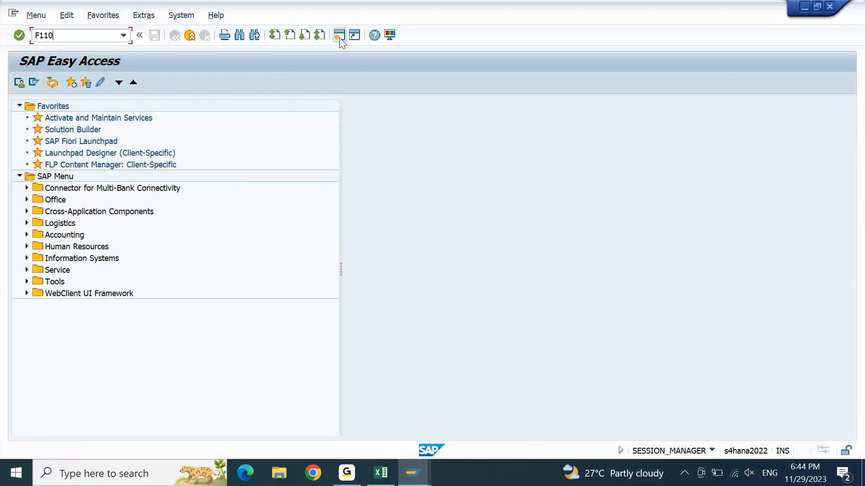
key(Return)
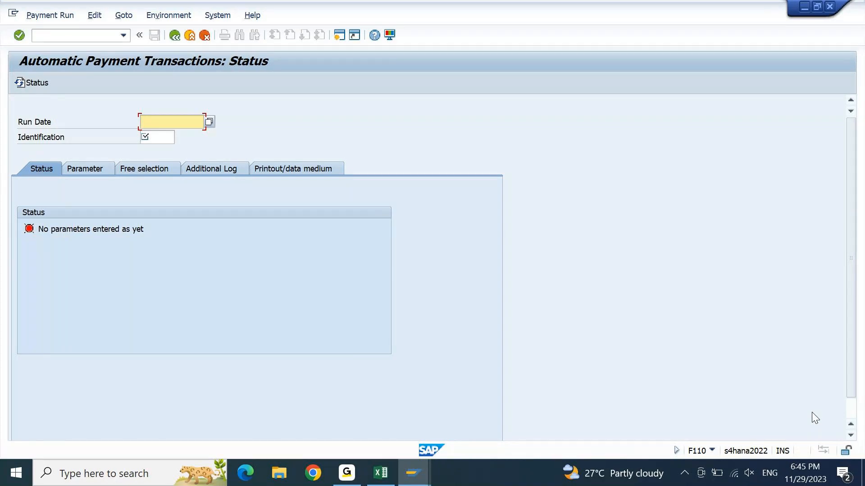
text(29.11.2023)
key(Tab)
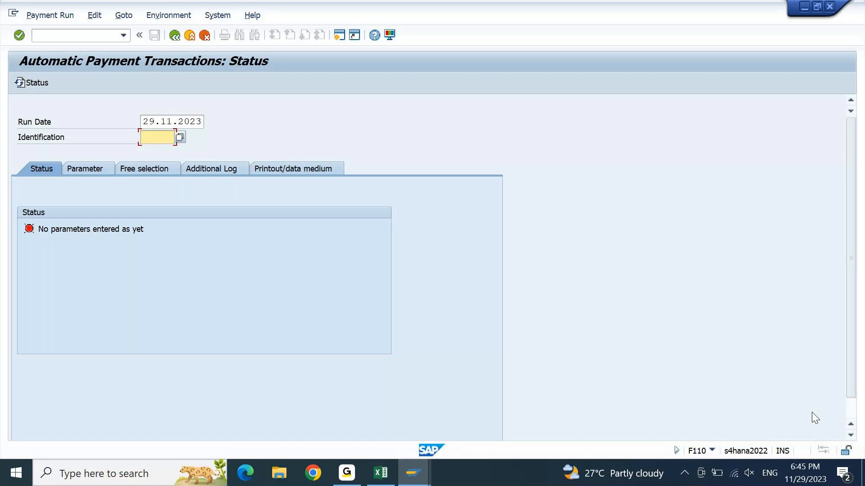
text(1)
key(shift+Tab)
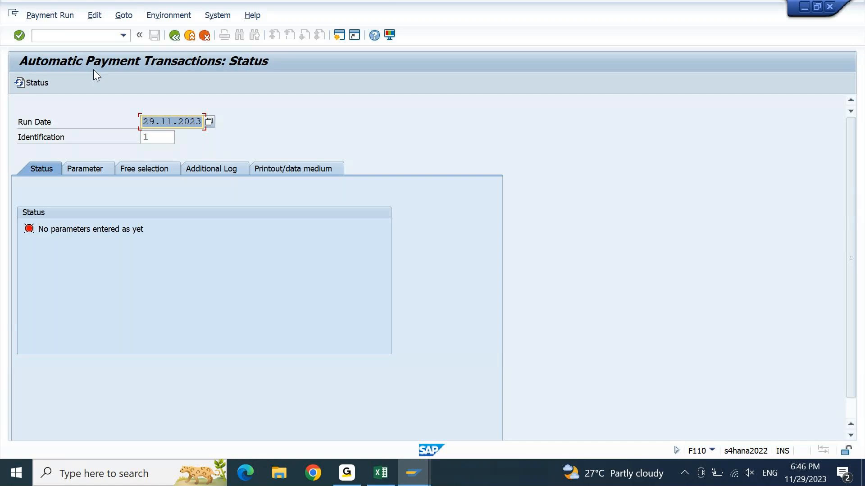
Open the payment run's parameters and enter company code 9000 with payment method C
click(82, 168)
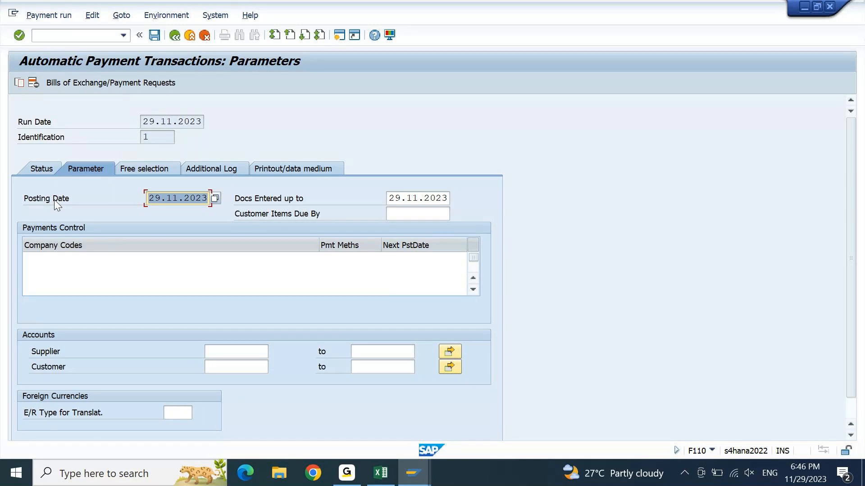
key(Tab)
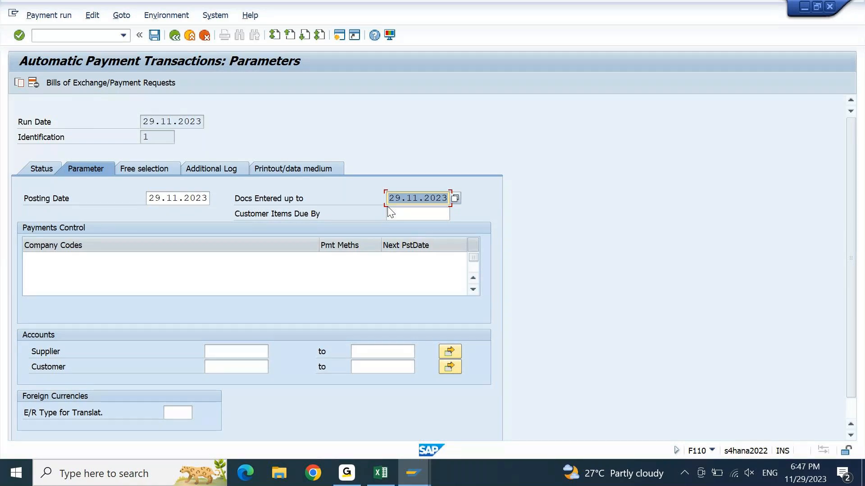
click(408, 214)
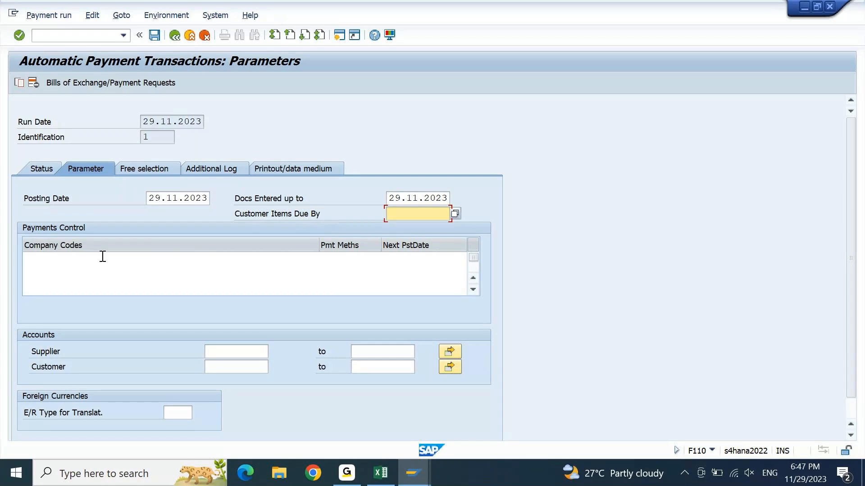
click(57, 260)
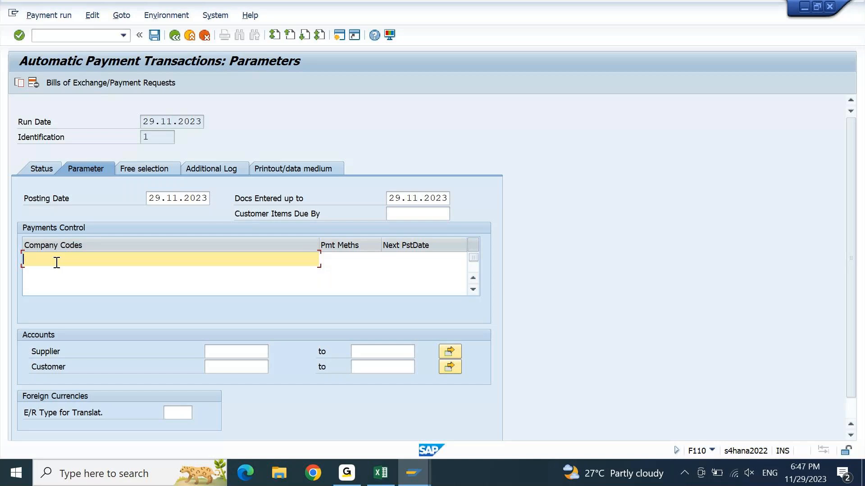
text(9000)
key(Tab)
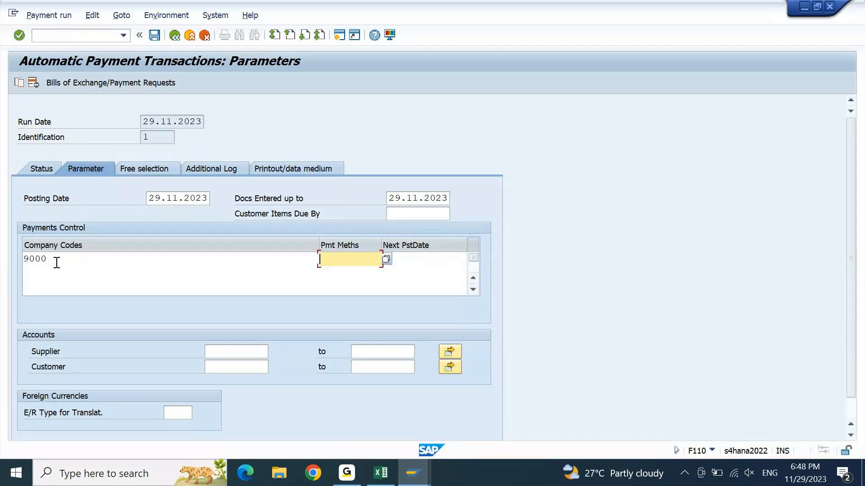
text(C)
key(Tab)
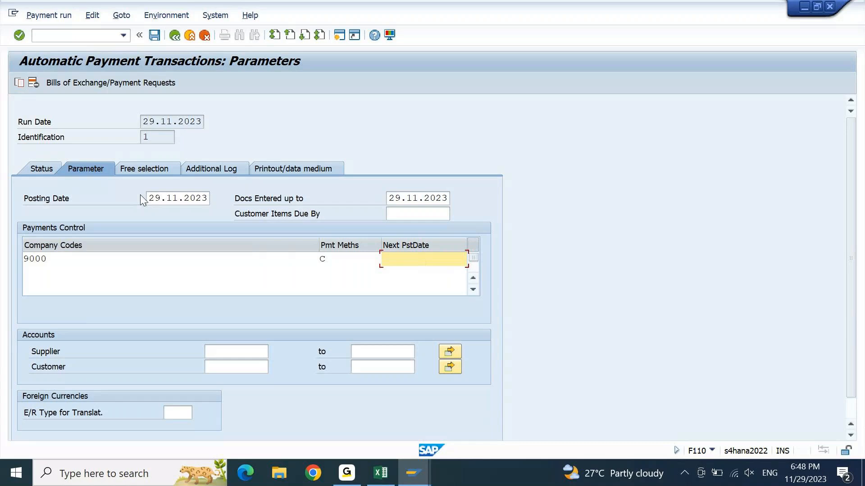
Set the next posting date for company code 9000 to 30.11.2023
drag(148, 197, 208, 205)
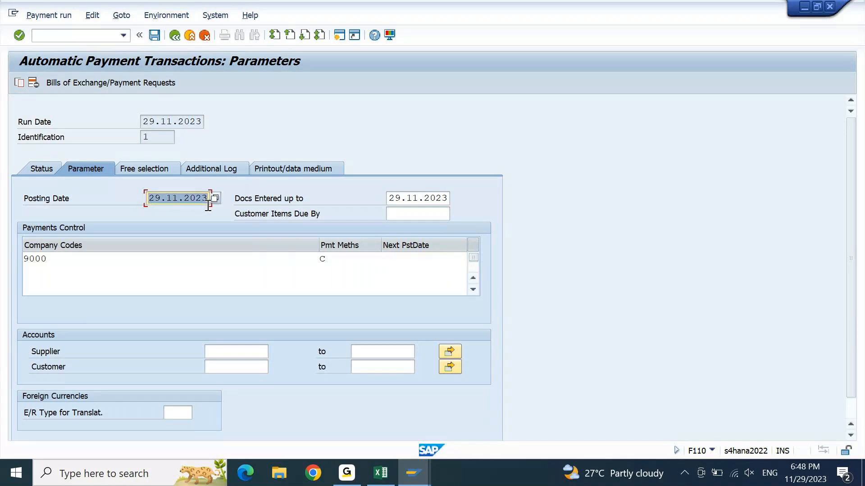
click(411, 261)
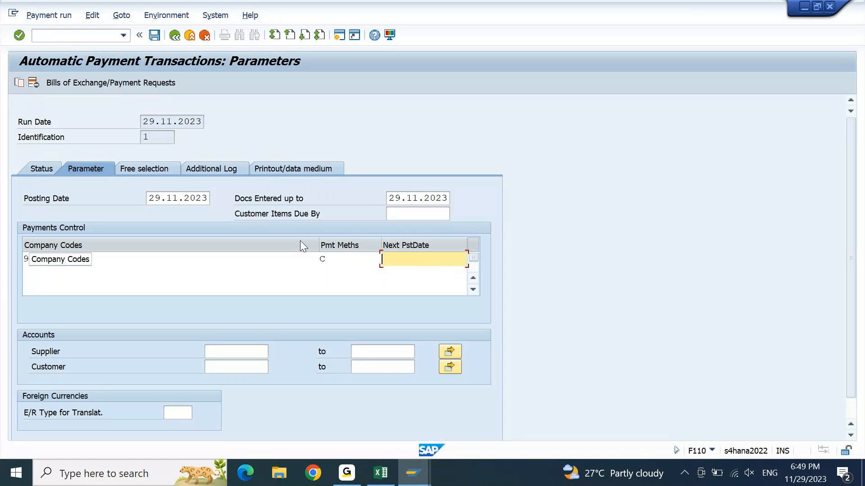
text(30)
text(.)
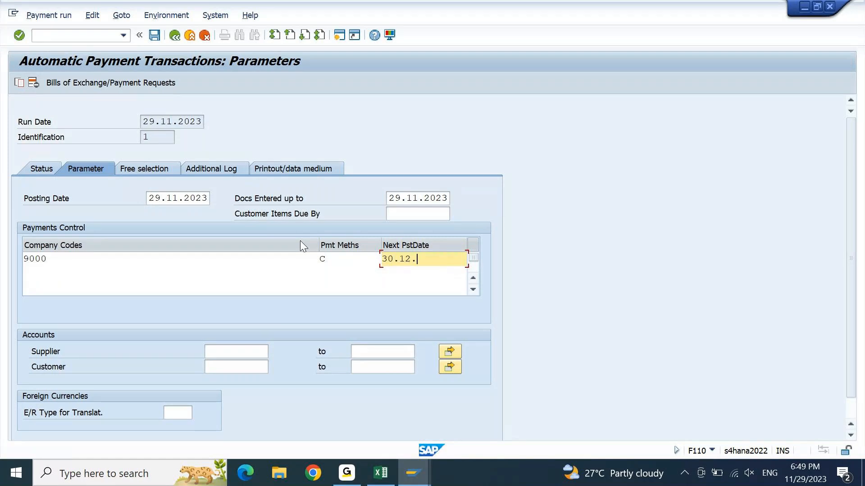
text(11.2-2)
key(BackSpace)
key(BackSpace)
text(023)
key(Return)
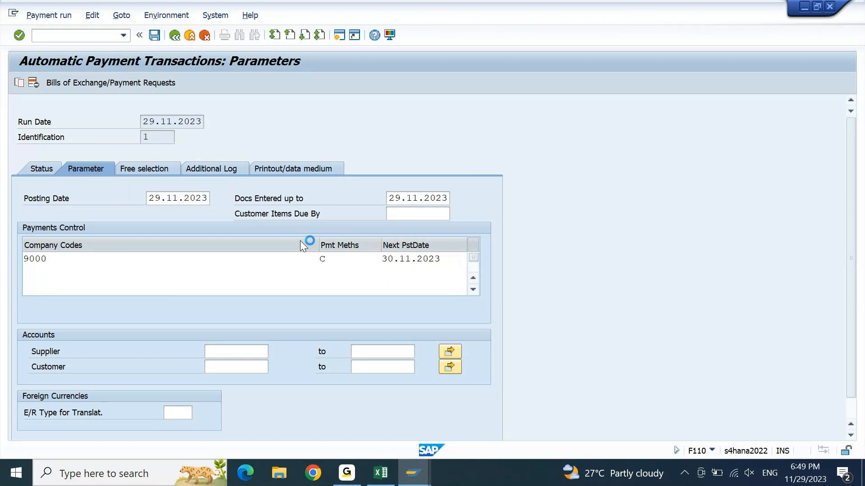
click(414, 473)
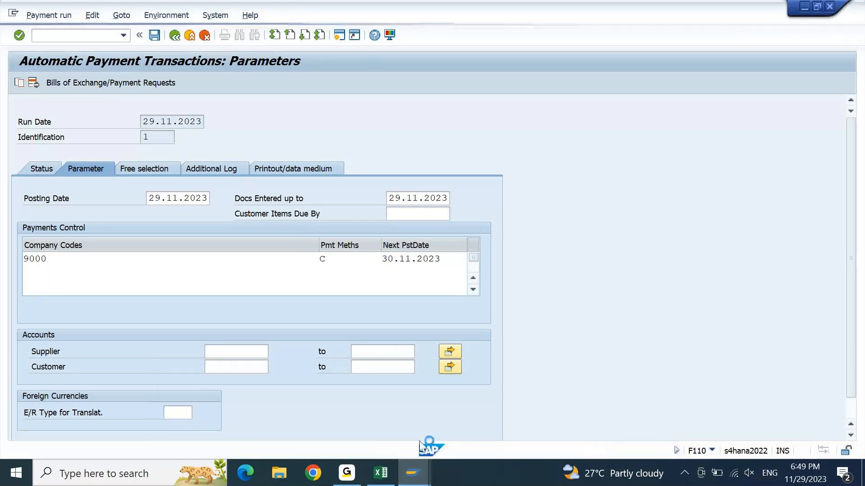
click(417, 464)
click(202, 417)
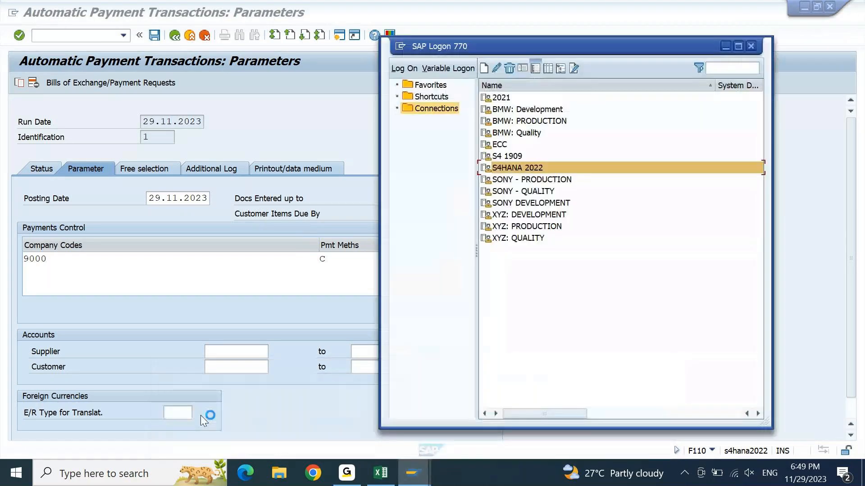
double_click(509, 167)
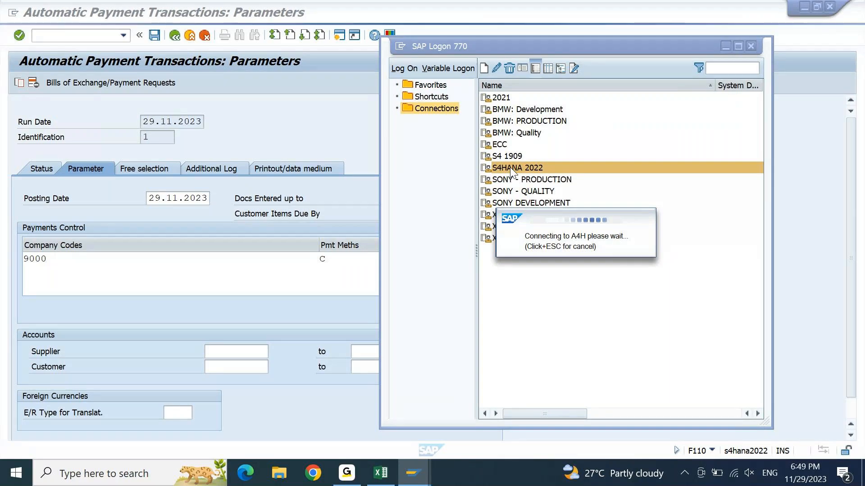
click(337, 134)
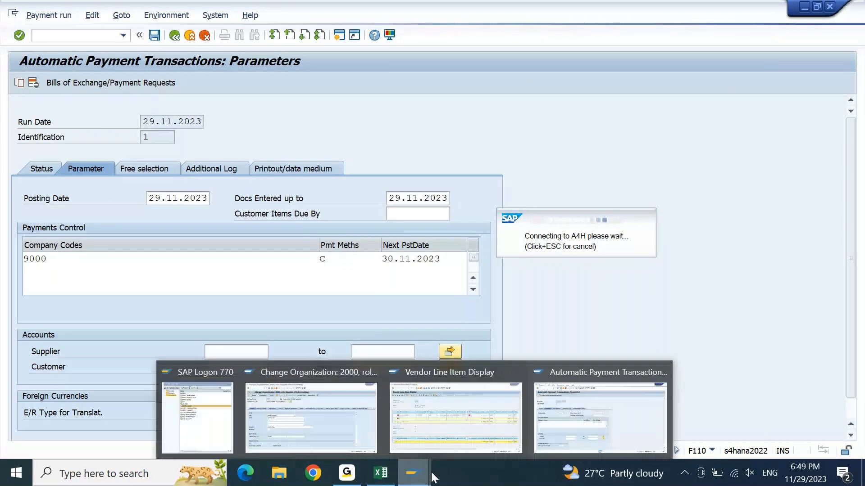
Switch to the vendor line item display, close the extra SAP logon screen and check the Palak stores invoice's net due date
mouse_move(412, 477)
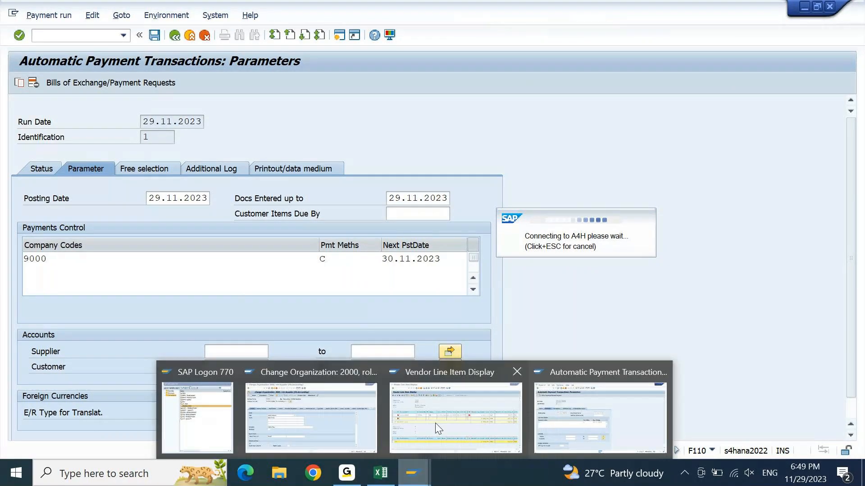
click(476, 408)
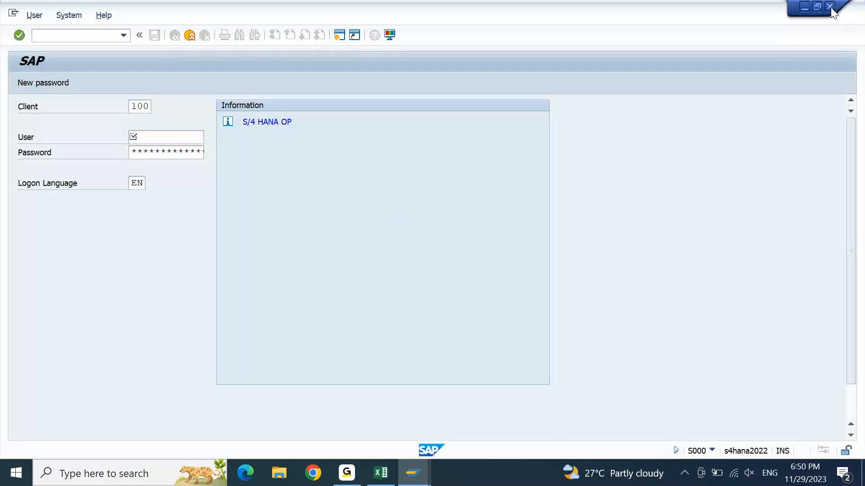
click(829, 7)
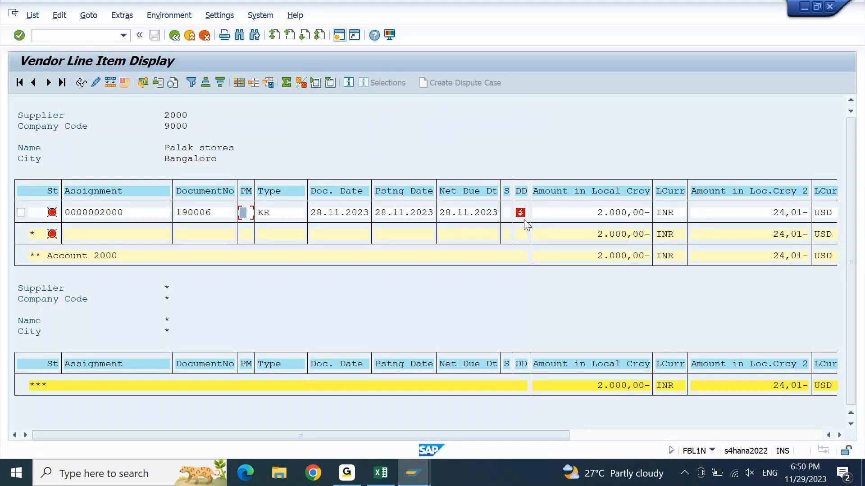
mouse_move(522, 218)
click(468, 215)
Return to the F110 parameters and enter the Palak stores supplier number as the account to pay
click(413, 473)
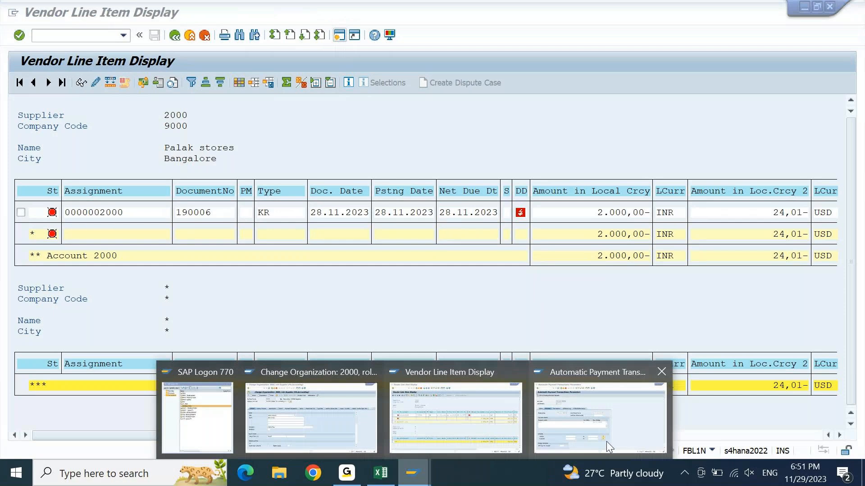
click(606, 442)
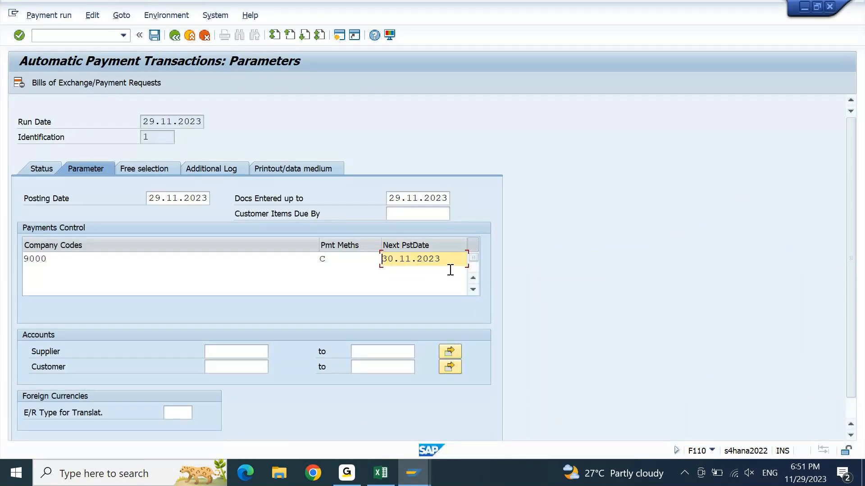
drag(451, 265, 380, 272)
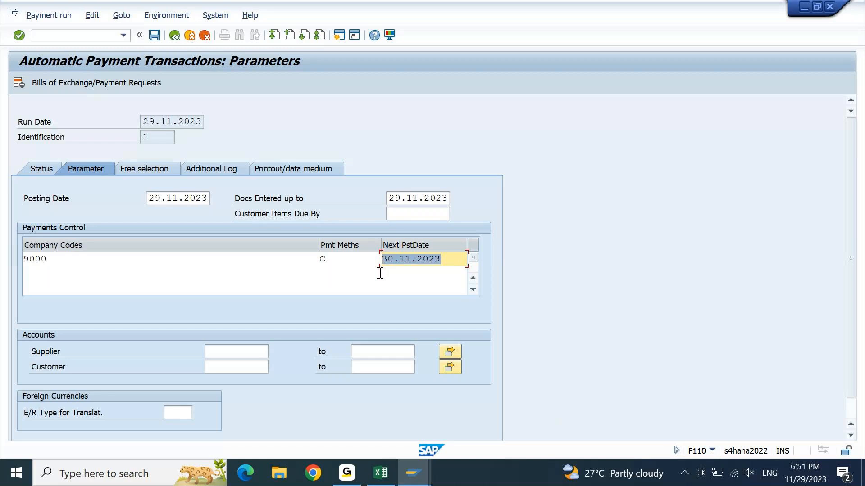
click(251, 352)
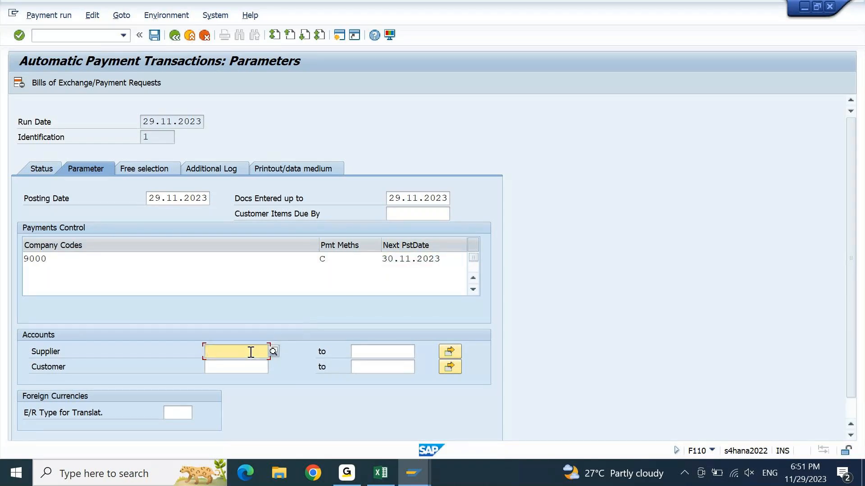
text(2)
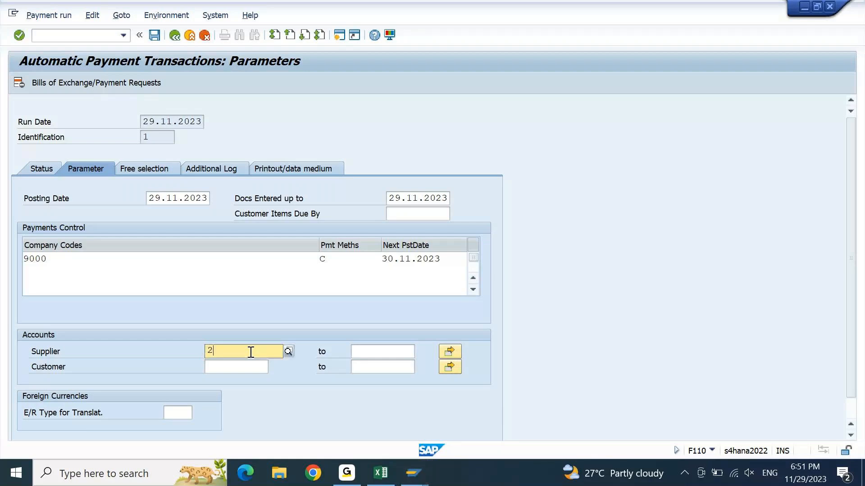
text(000)
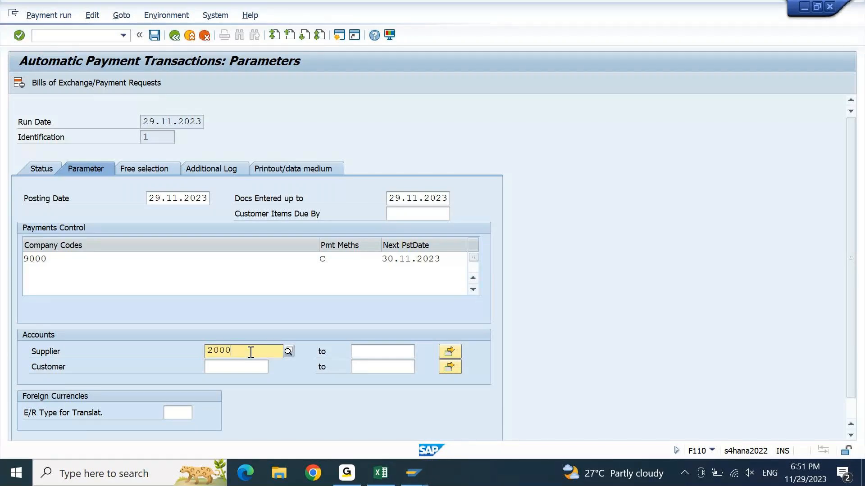
key(Return)
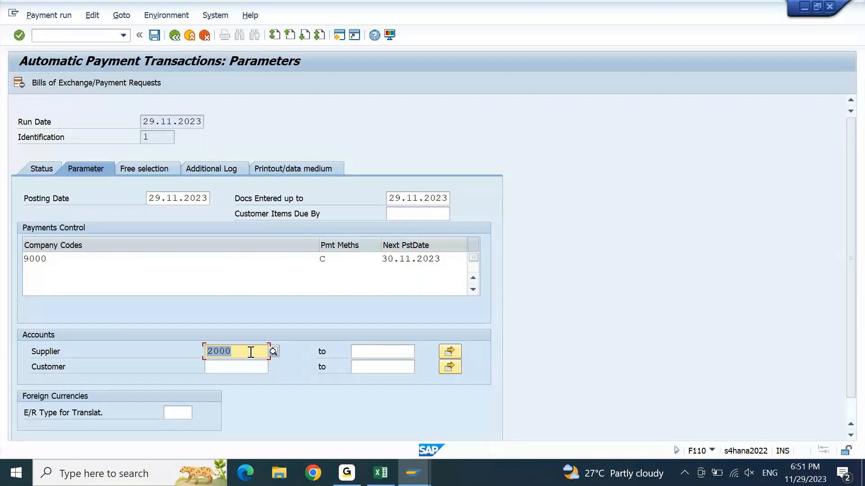
key(Return)
key(Return)
Review the company code, payment method, supplier and next posting date entries, and save the payment run's parameters
drag(48, 260, 3, 267)
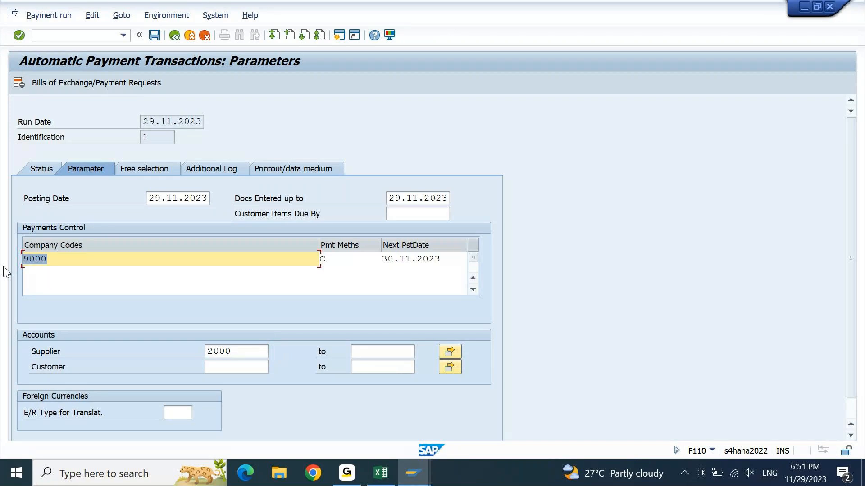
drag(327, 260, 313, 265)
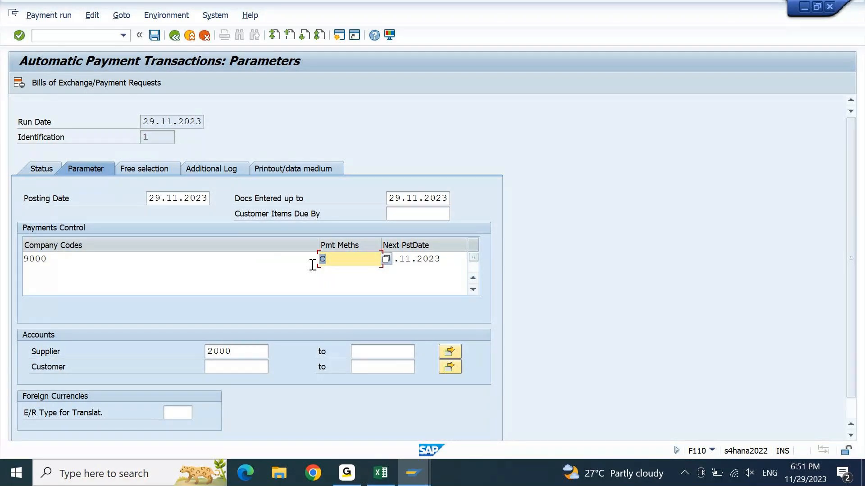
drag(231, 355, 194, 356)
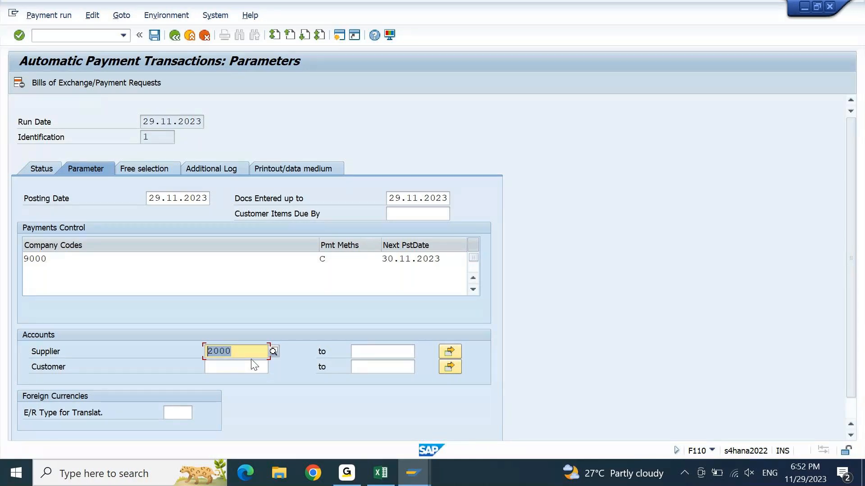
click(349, 259)
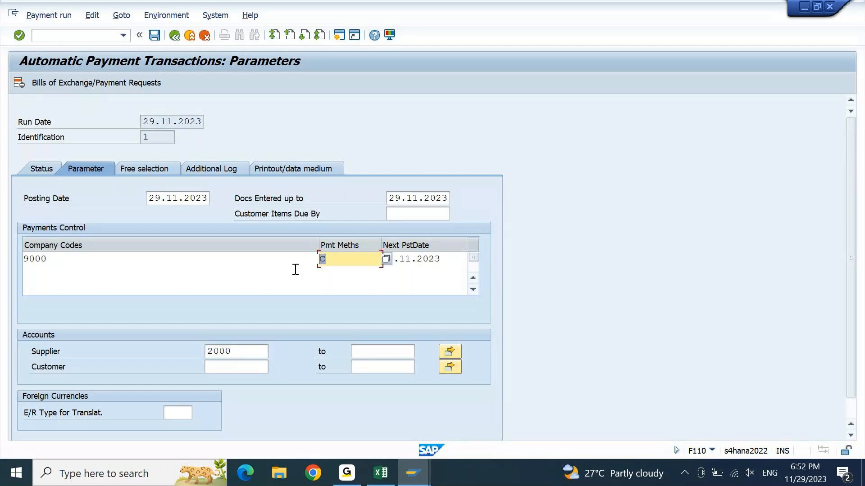
click(444, 265)
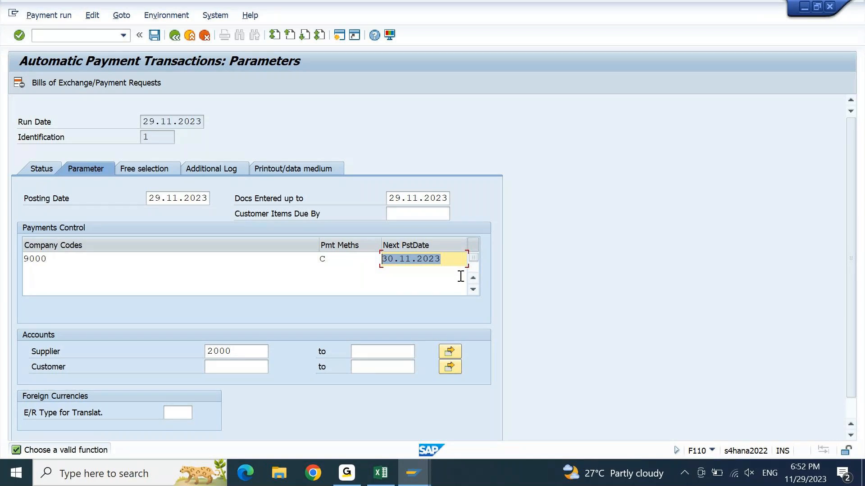
key(Tab)
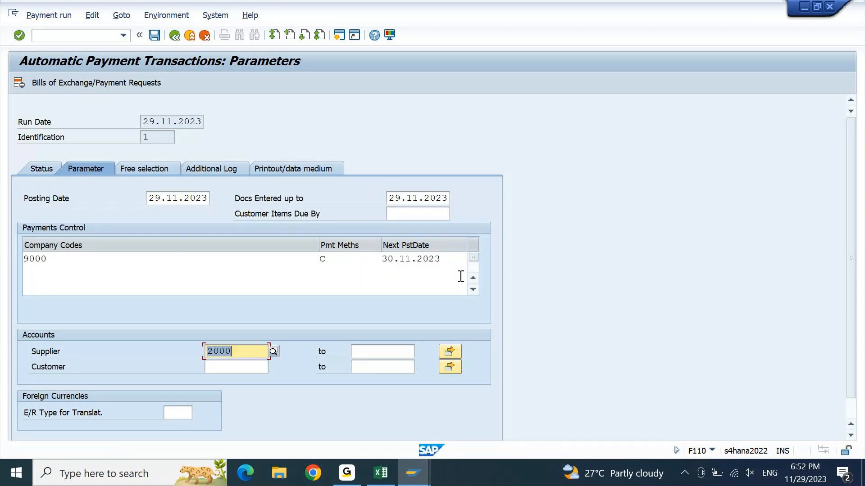
key(ctrl+s)
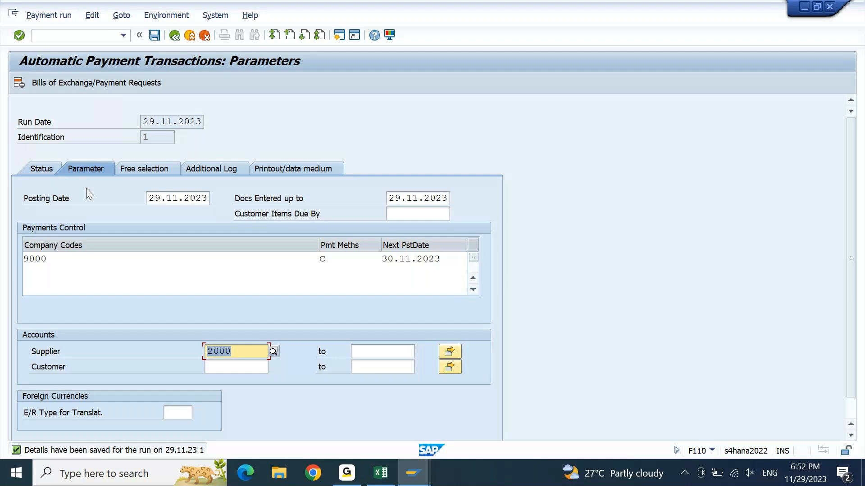
Go to the payment run's status and schedule the payment proposal with Start Immediately enabled
click(52, 169)
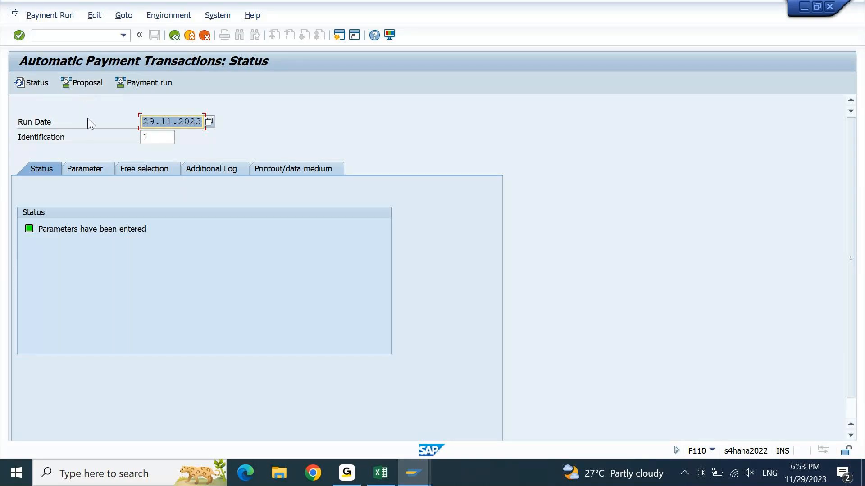
click(87, 83)
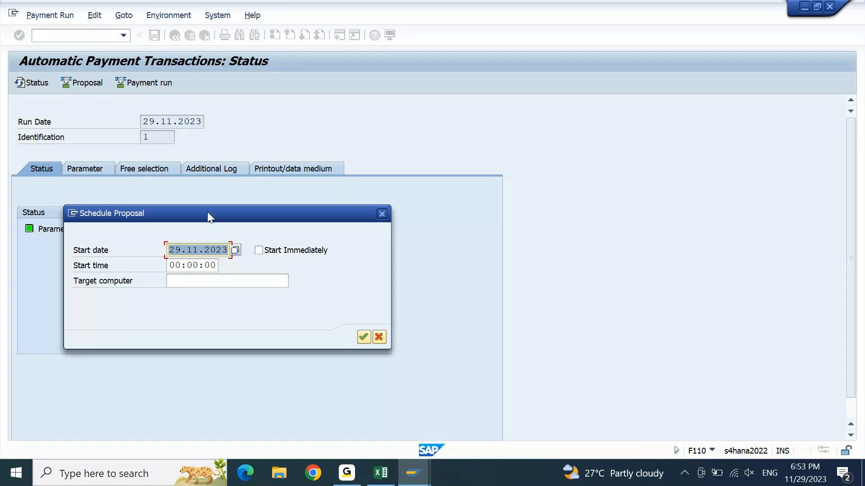
click(262, 252)
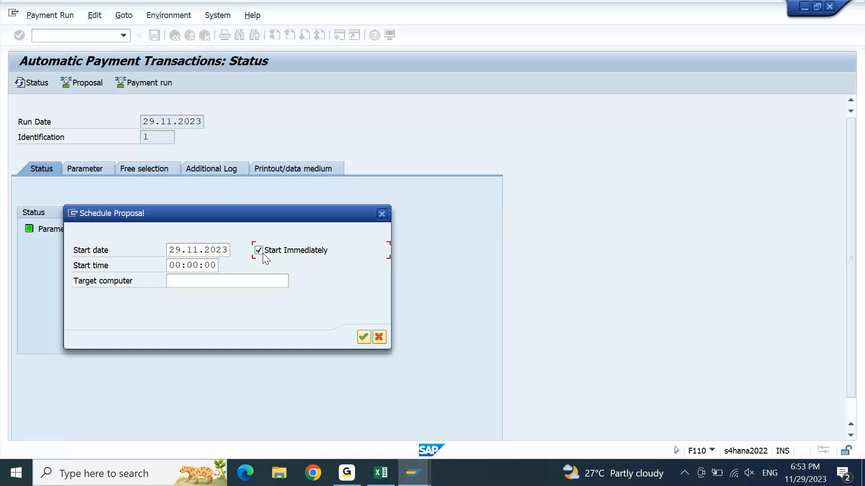
click(363, 337)
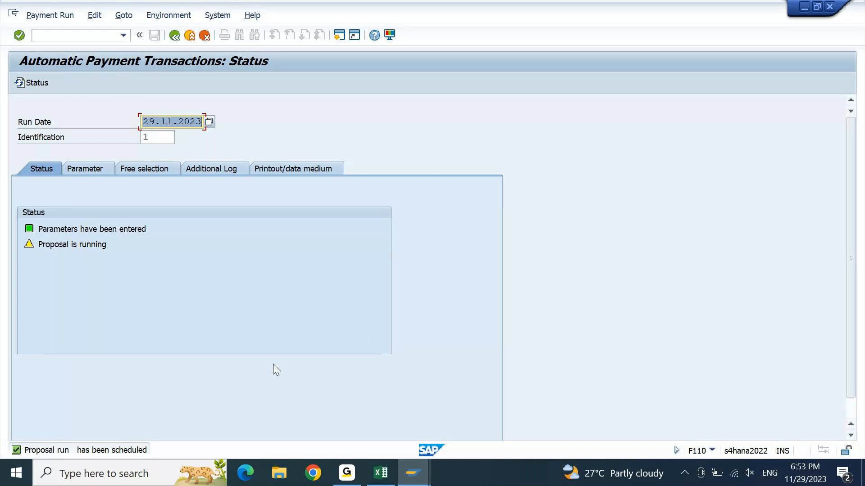
Refresh the run status until the proposal is created, and display the proposal to inspect the Palak stores line
key(Return)
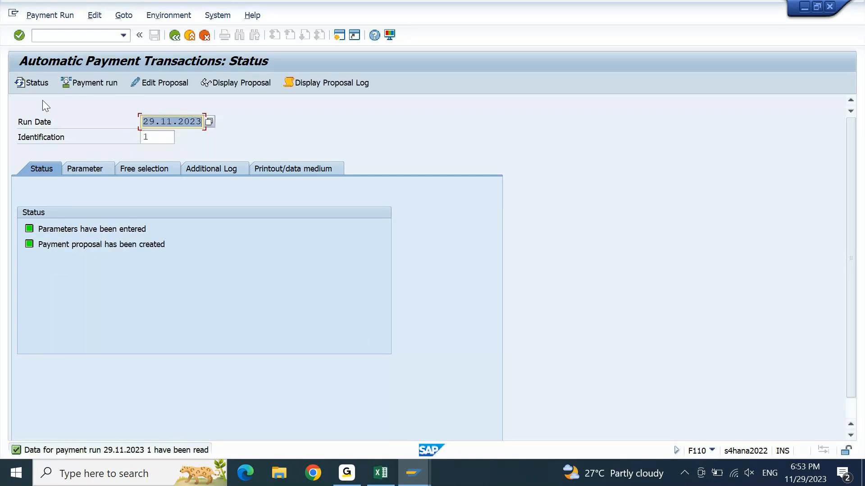
click(42, 78)
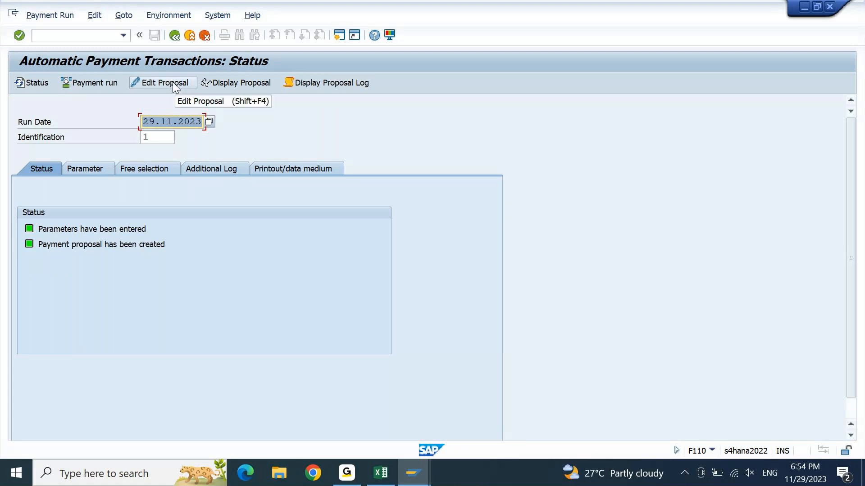
click(234, 85)
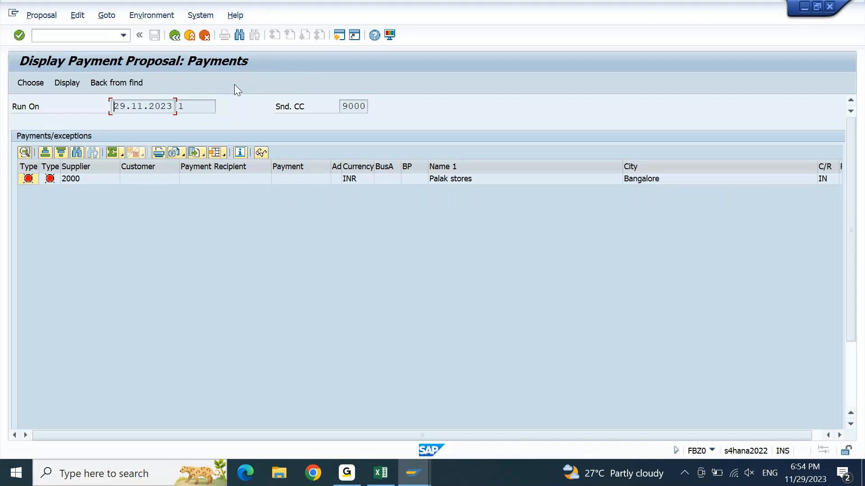
click(147, 178)
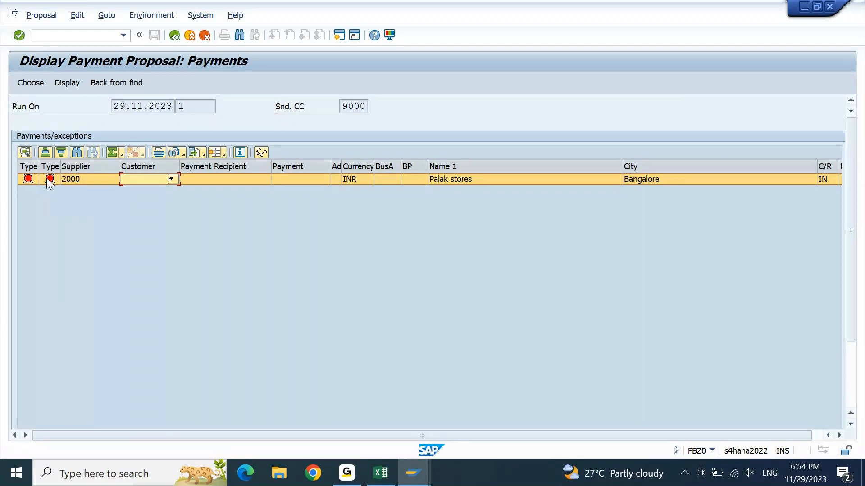
click(255, 181)
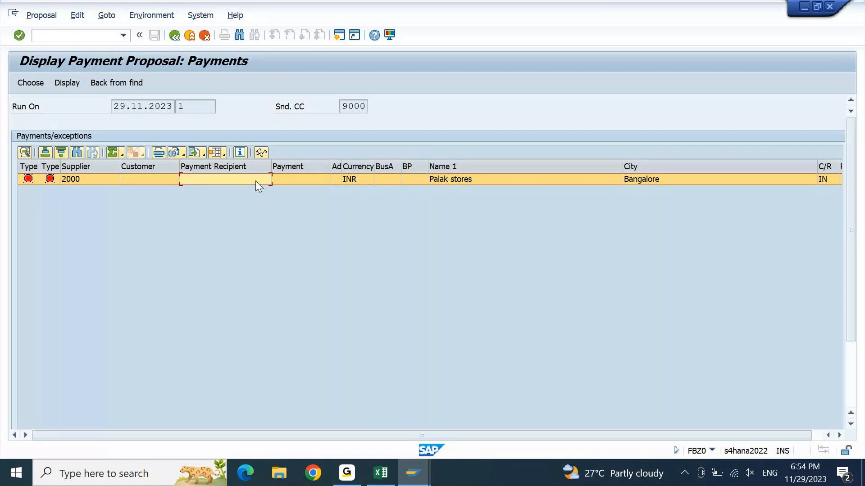
Examine all columns of the Palak stores proposal line, including payee details, bank data, amounts paid and charges
click(149, 179)
key(Right)
key(Right)
key(Right)
key(Right)
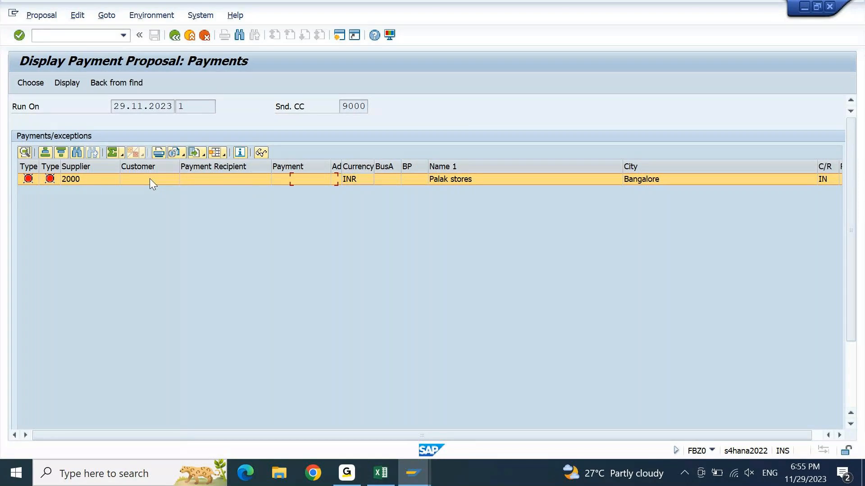
key(Right)
key(Right)
key(Right)
key(Right)
key(Right)
key(Right)
key(Right)
key(Right)
key(Right)
key(Right)
key(Right)
key(Right)
key(Right)
key(Right)
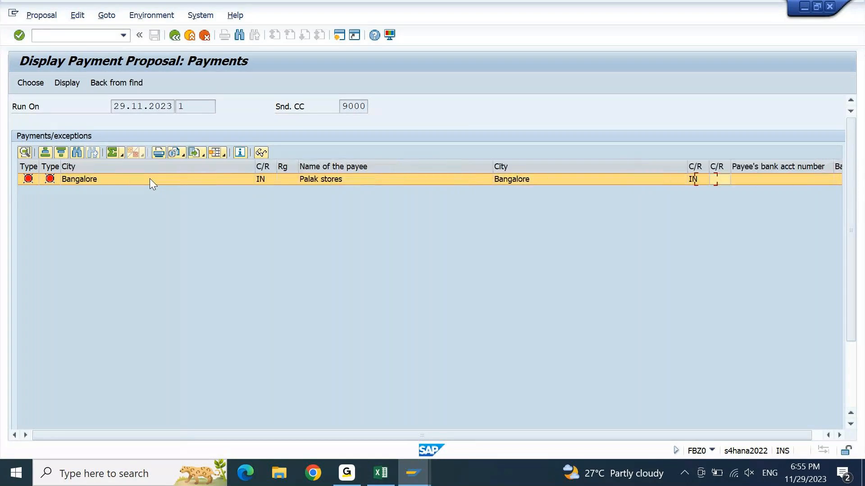
key(Right)
key(Right)
key(Right)
key(Right)
key(Right)
key(Right)
key(Right)
key(Right)
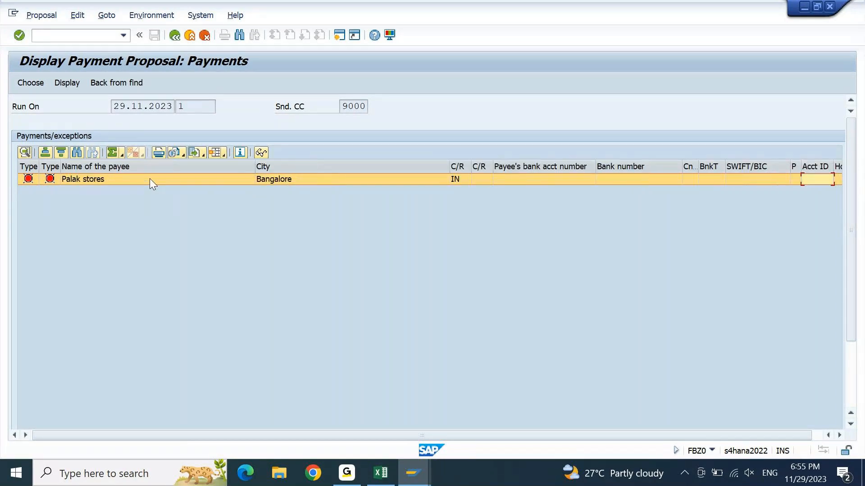
key(Right)
key(Right)
key(Right)
key(Right)
key(Right)
key(Right)
key(Right)
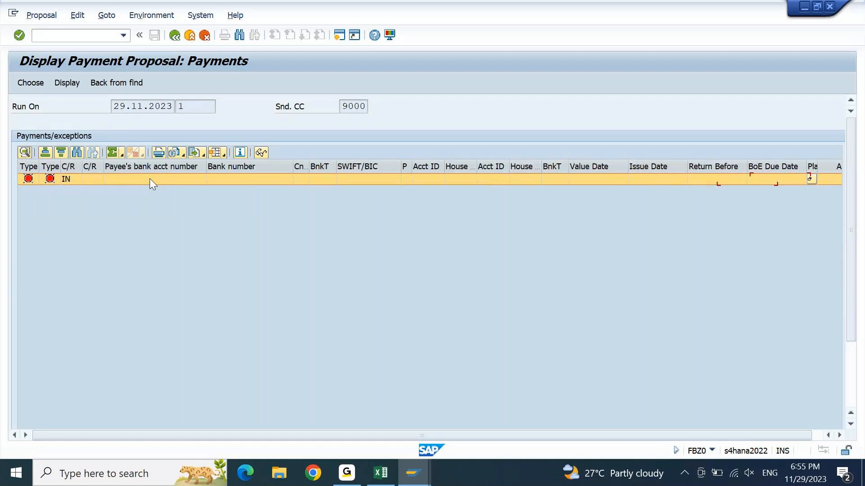
key(Right)
key(Right)
key(Right)
key(Right)
key(Left)
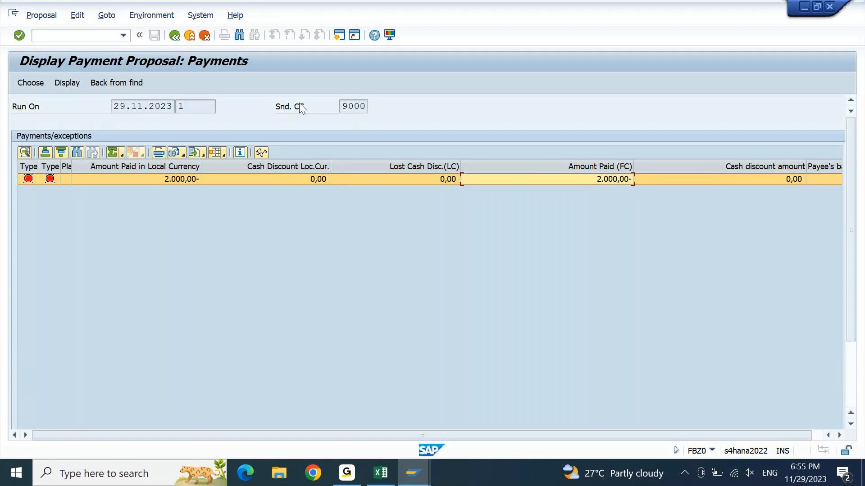
key(Right)
key(Right)
key(Right)
key(Right)
key(Right)
key(Right)
key(Right)
key(Right)
key(Right)
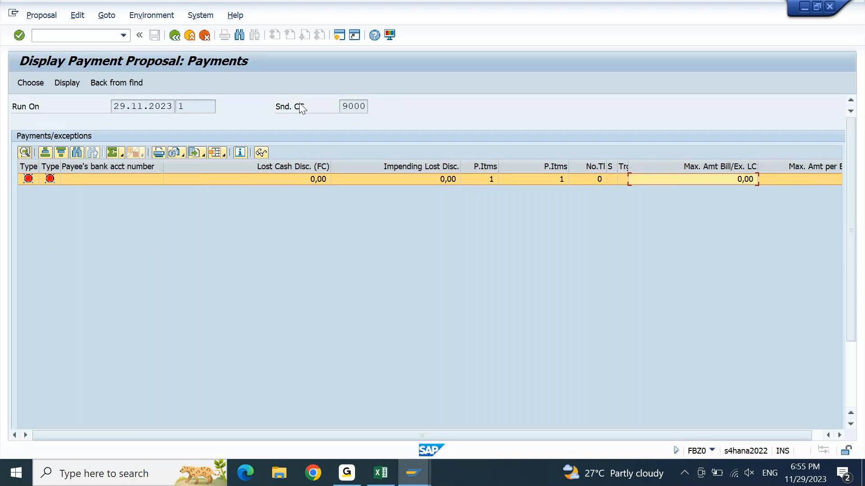
key(Right)
key(Right)
key(Right)
key(Right)
key(Right)
key(Right)
key(Right)
key(Right)
key(Right)
key(Right)
key(Right)
key(Right)
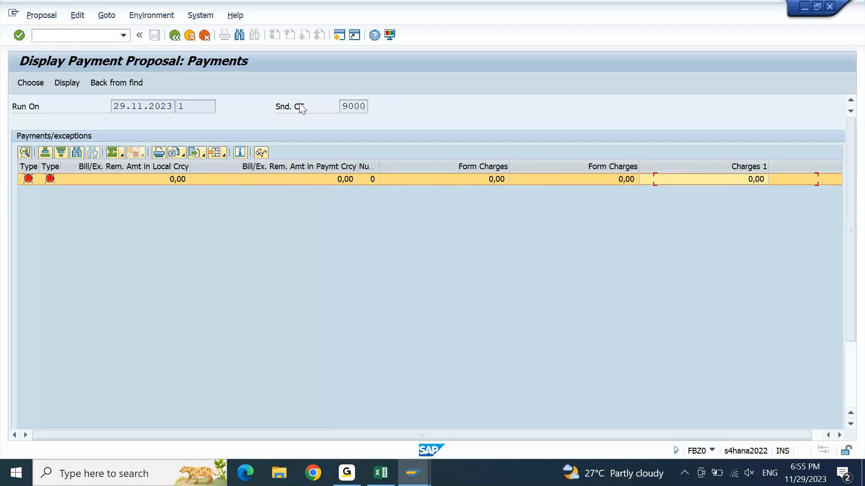
key(Home)
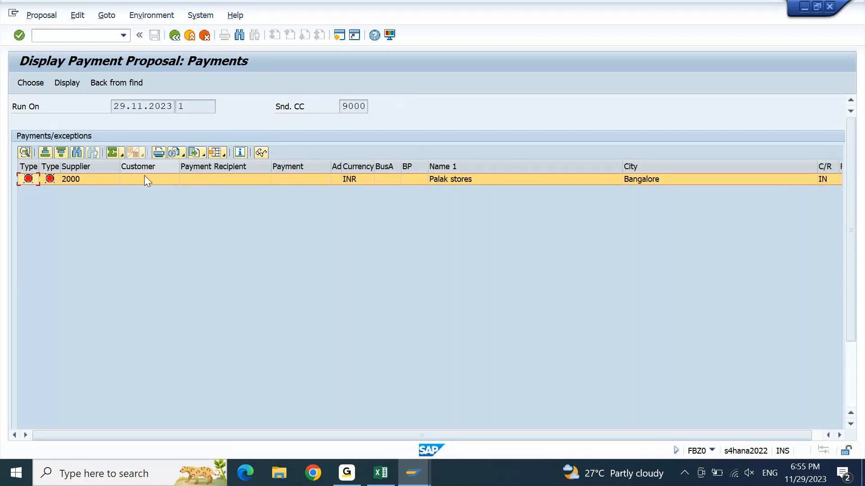
Check the Palak stores line's payment method and house bank columns, widen the Payment Method column, and return to the run status
click(339, 182)
key(Right)
key(Right)
key(Right)
key(Right)
key(Right)
key(Right)
key(Right)
key(Right)
key(Right)
key(Right)
key(Right)
key(Right)
key(Right)
key(Right)
key(Right)
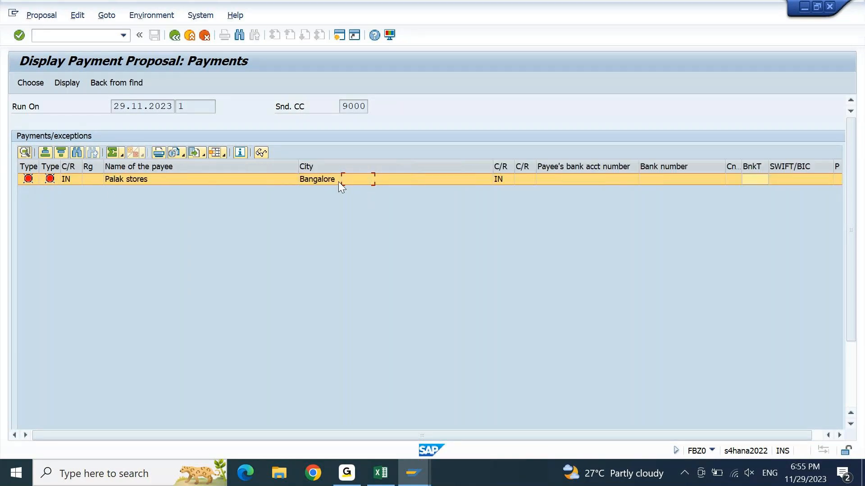
key(Right)
key(Right)
key(Right)
key(Right)
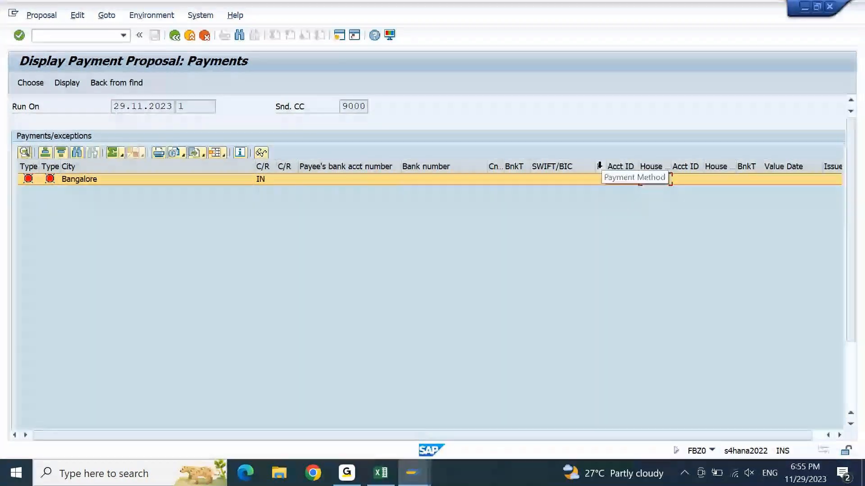
drag(604, 166, 665, 161)
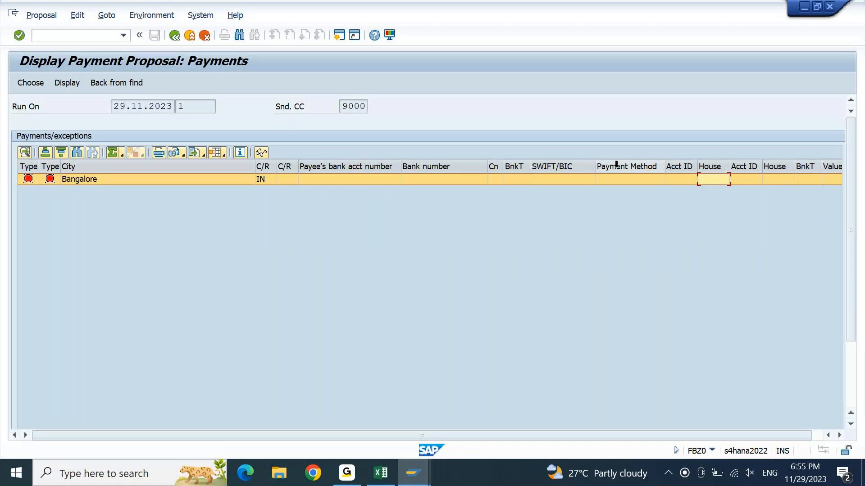
click(173, 36)
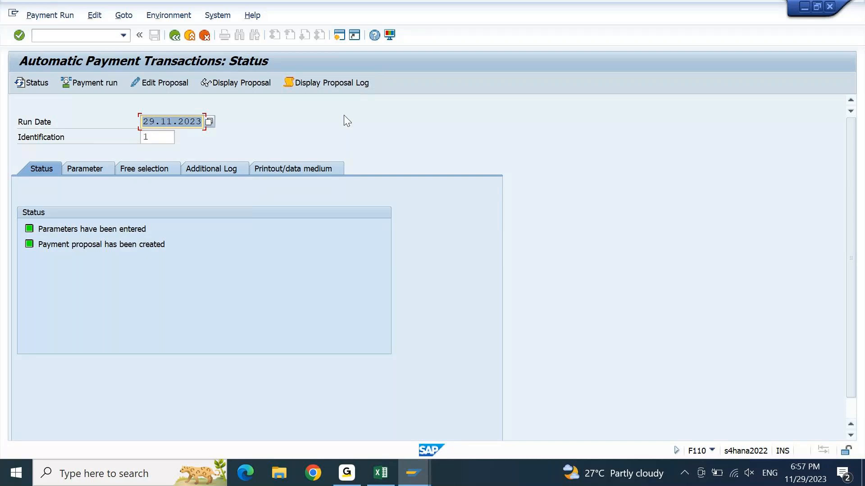
Review the proposal's job log and the run's additional log settings, and return to the status view
click(339, 86)
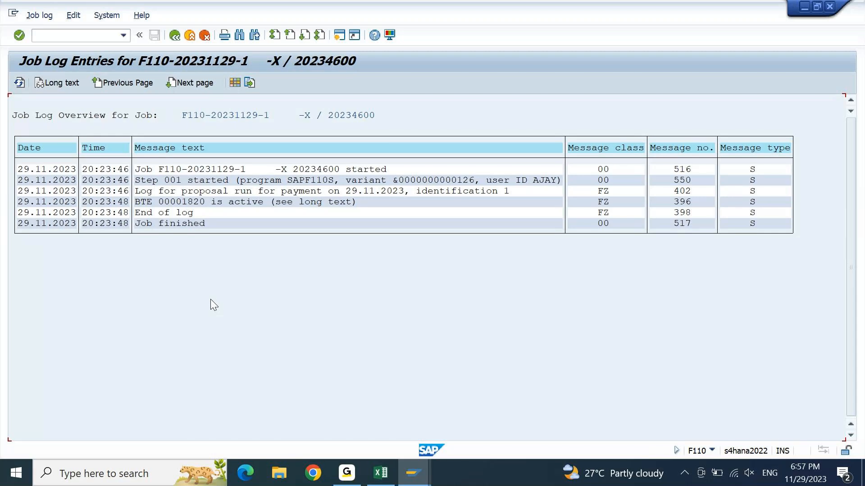
key(F3)
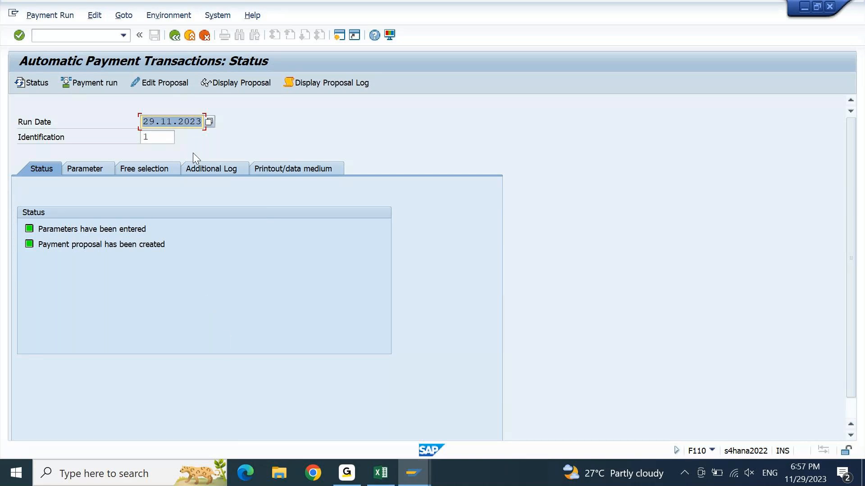
click(218, 171)
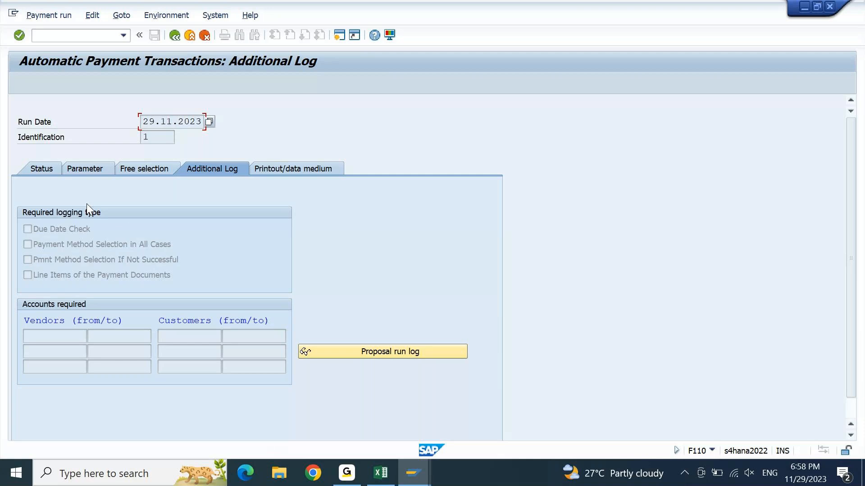
click(47, 174)
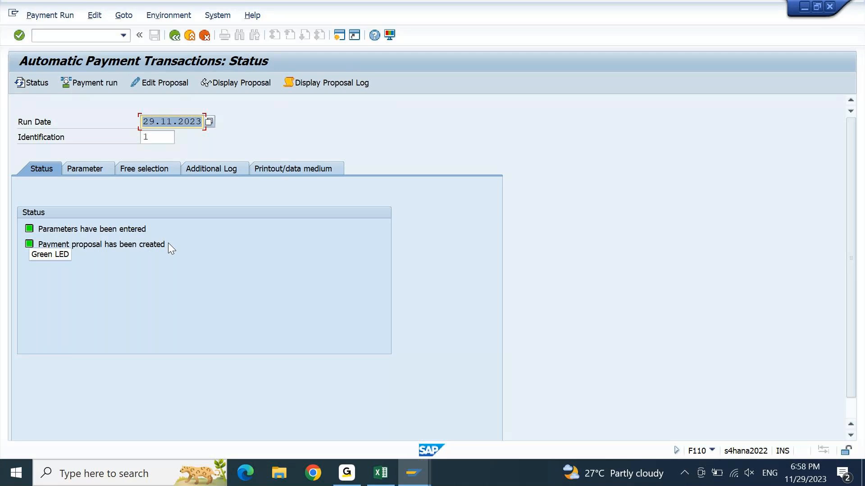
Delete the existing payment proposal of run 29.11.2023, identification 1
click(95, 17)
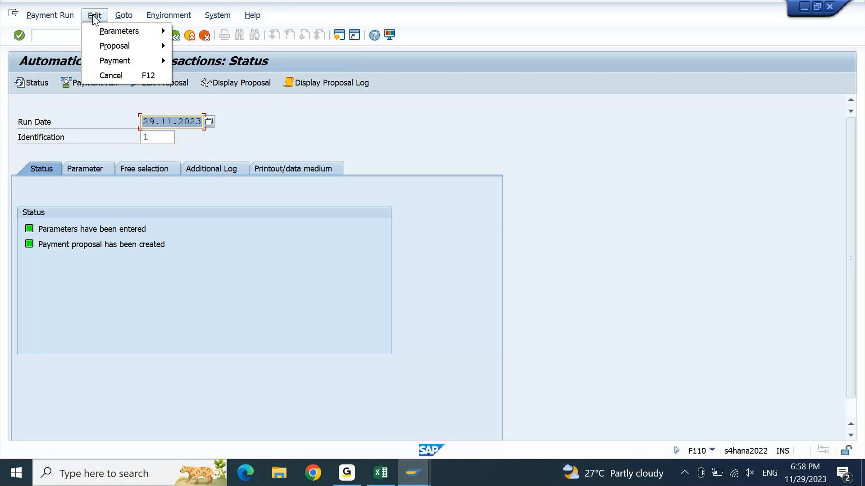
mouse_move(118, 43)
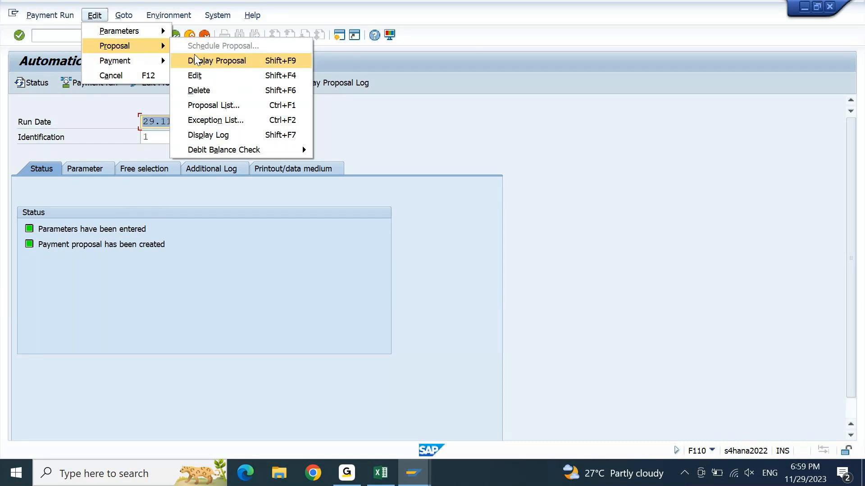
click(241, 95)
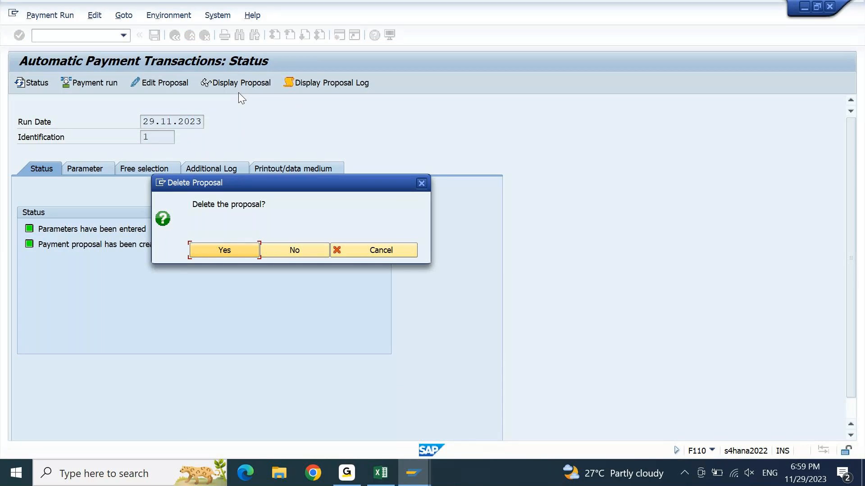
click(232, 251)
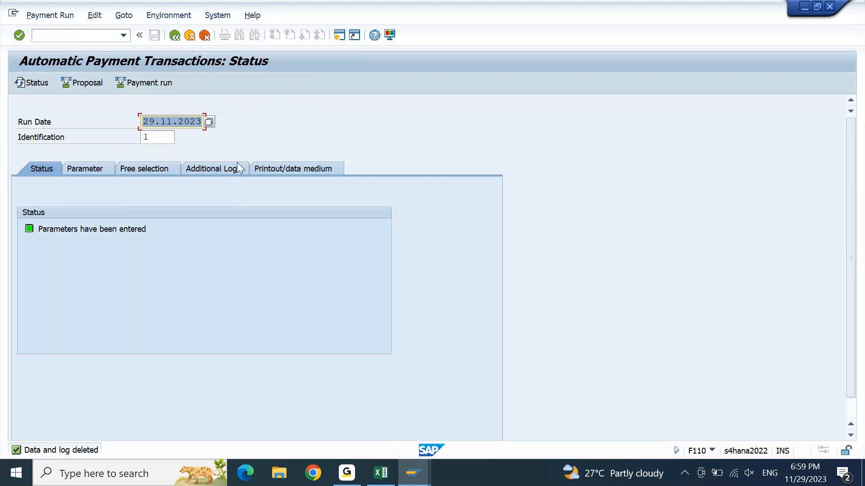
Enable additional logging for Due Date Check, Payment Method Selection in All Cases and Line Items of the Payment Documents
click(223, 170)
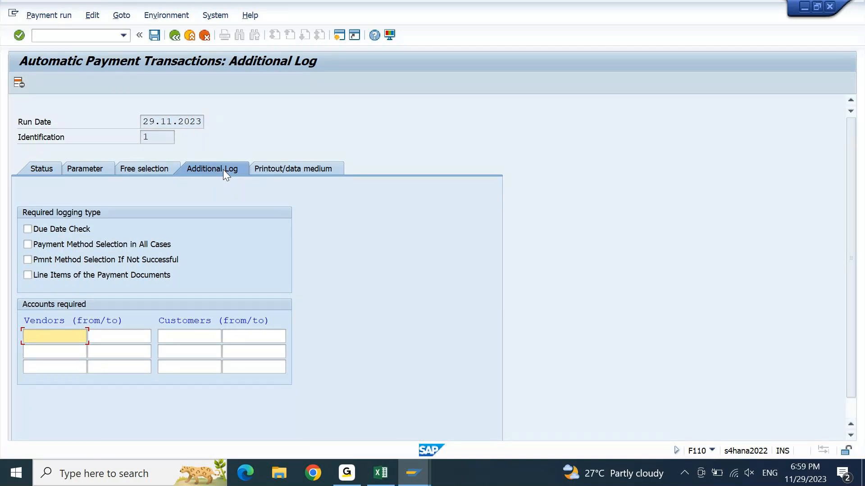
click(37, 231)
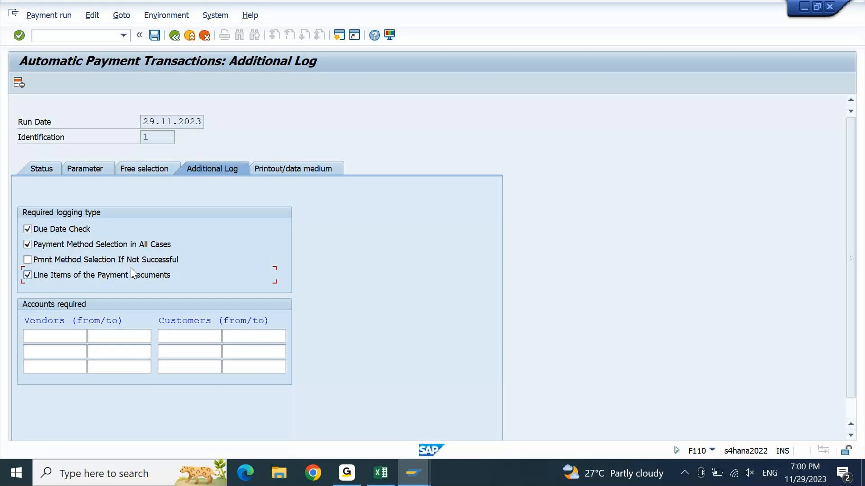
key(Up)
key(space)
click(141, 263)
Enter the Palak stores supplier number as the vendor account required for the additional log, and save the run details
click(51, 336)
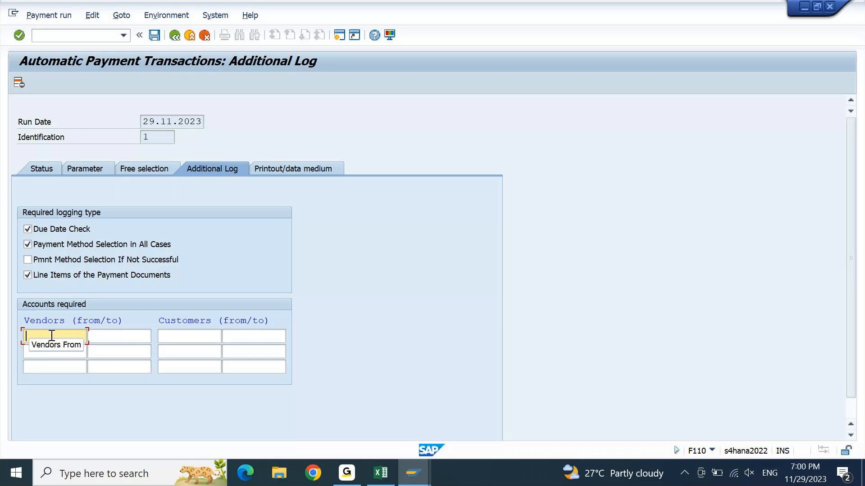
text(2000)
key(Return)
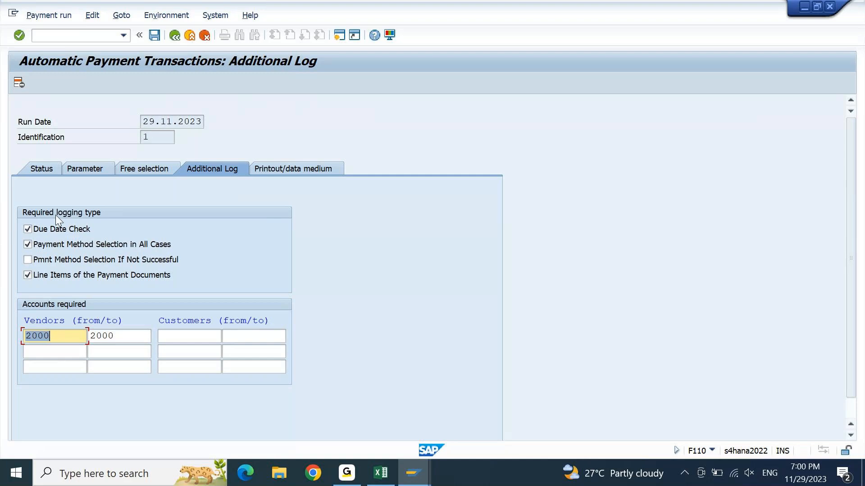
click(154, 36)
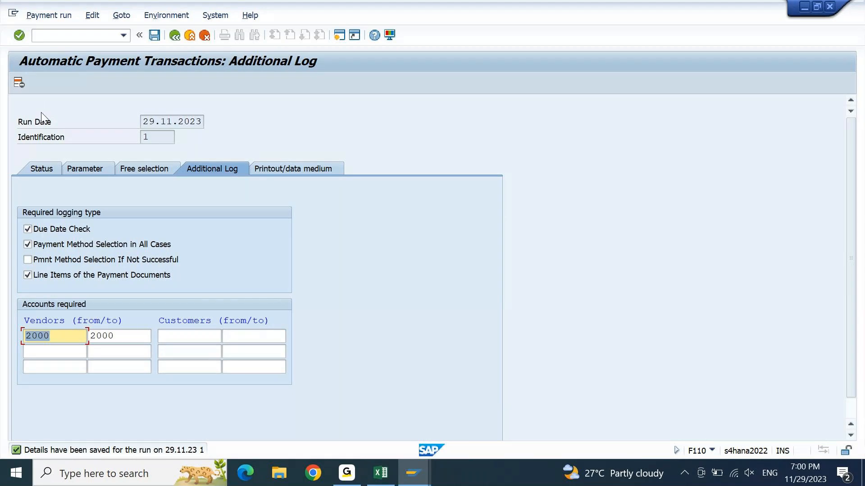
Recheck the additional log settings and schedule the payment proposal again from the status view with Start Immediately enabled
click(43, 169)
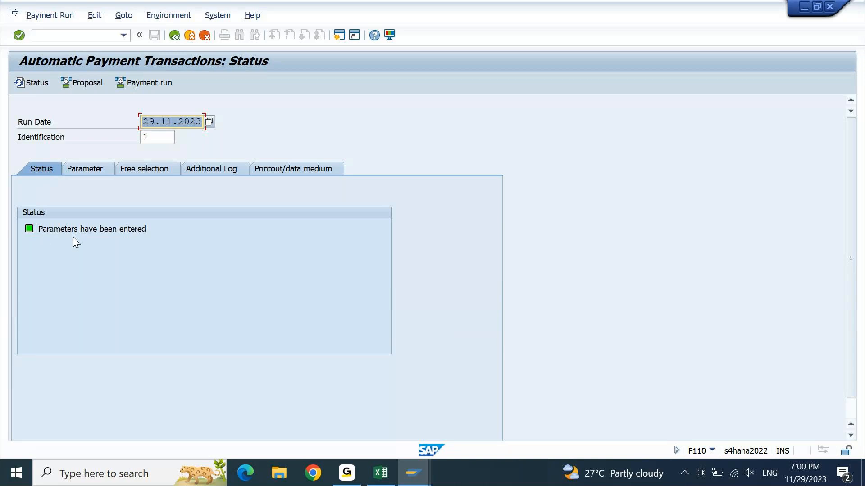
click(203, 169)
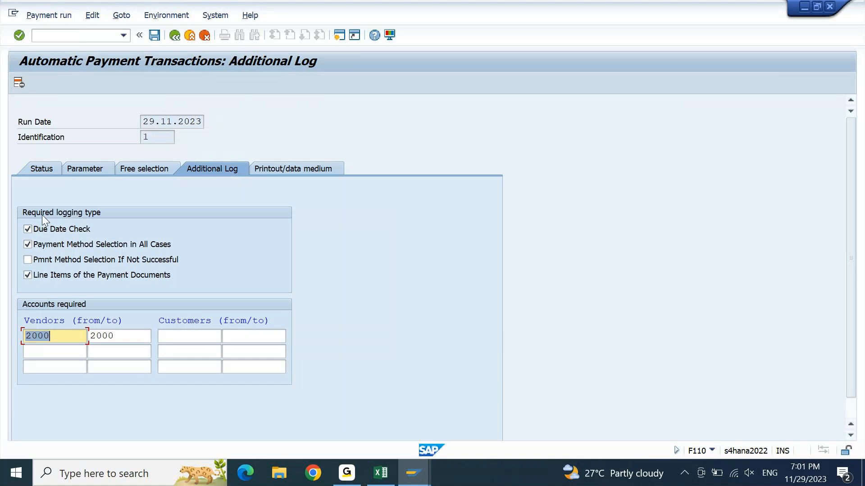
click(42, 169)
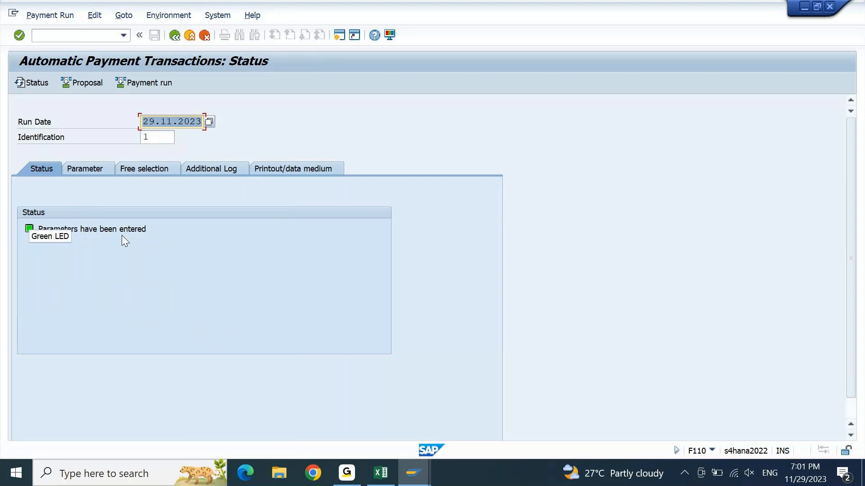
click(89, 85)
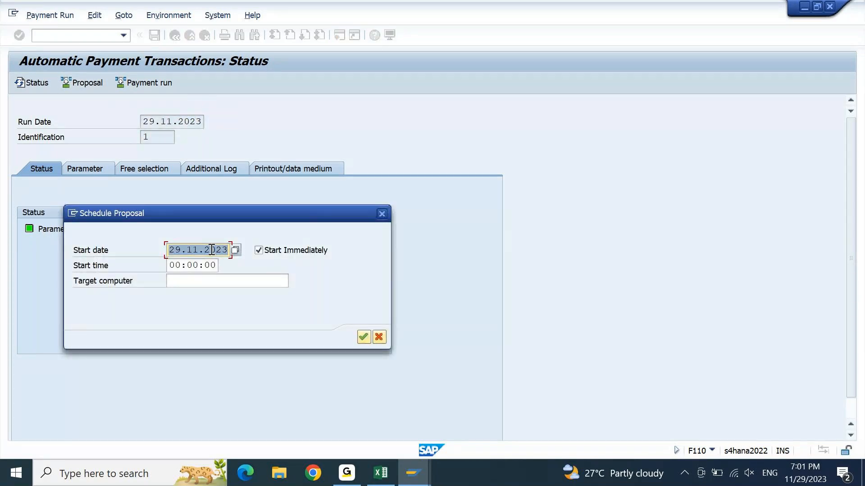
click(364, 336)
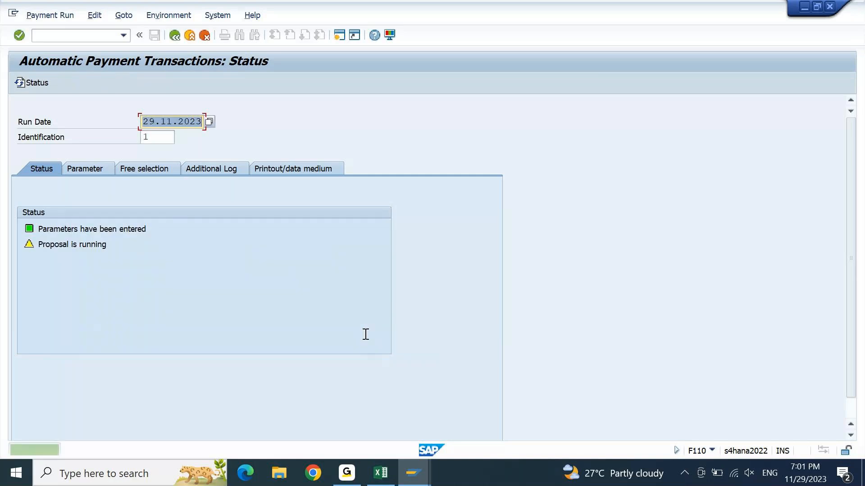
Refresh the payment run status, review the newly created payment proposal, and open its proposal log
key(Return)
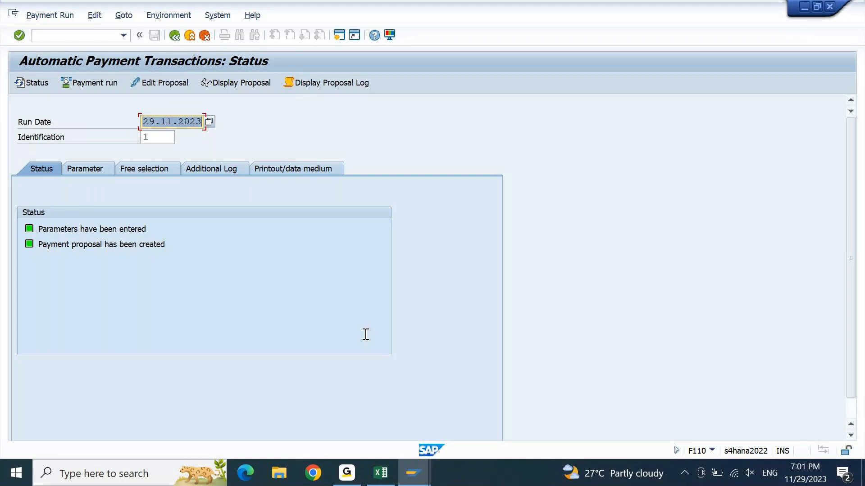
click(255, 88)
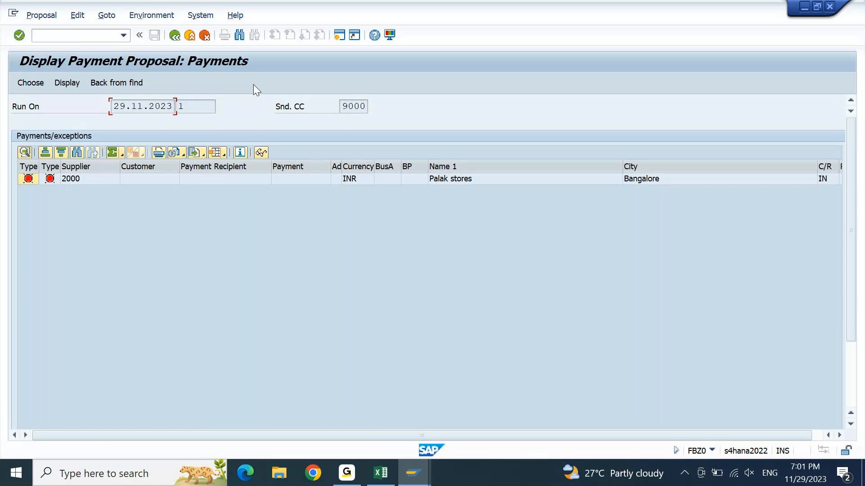
key(F3)
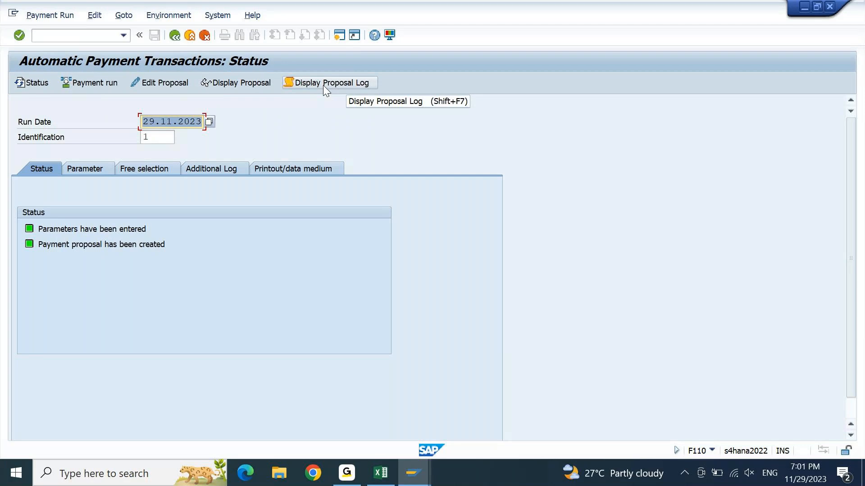
click(323, 85)
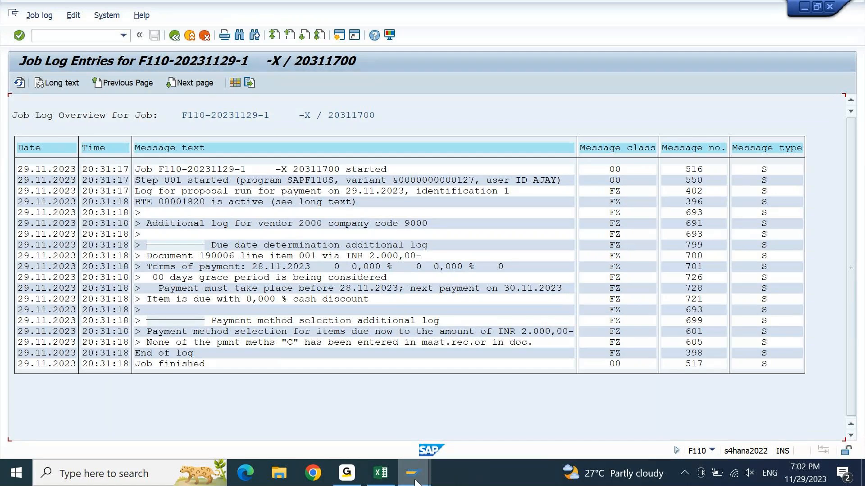
Compare the log's due date determination with the Palak stores vendor line item, and examine the payment method selection message
mouse_move(410, 473)
click(440, 440)
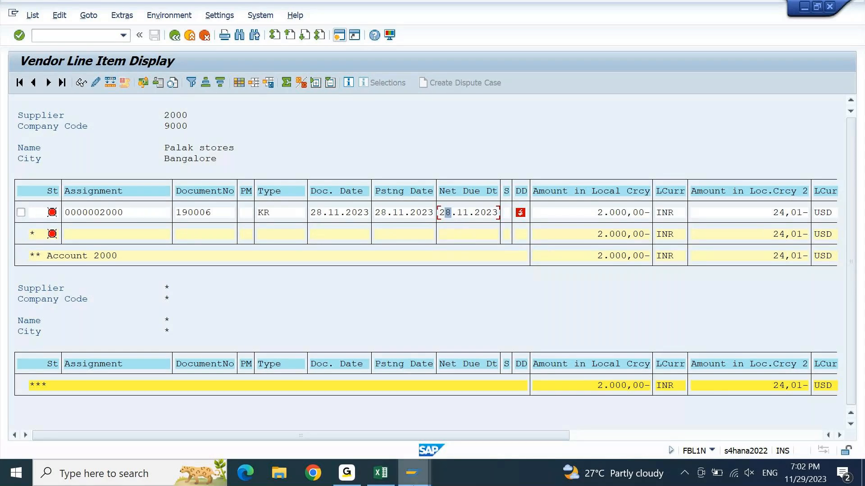
mouse_move(412, 473)
click(624, 430)
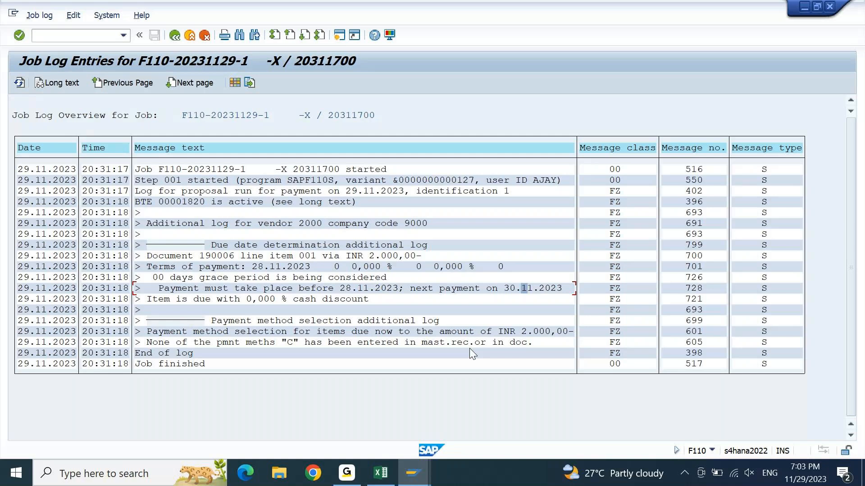
click(529, 342)
Open the Palak stores business partner's company code payment transactions and go to the Payment Methods field under Automatic Payment Transactions
click(421, 478)
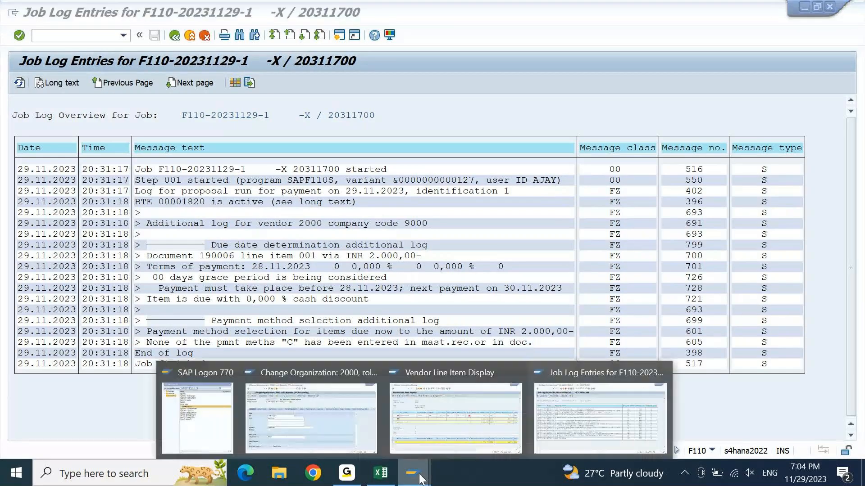
click(337, 447)
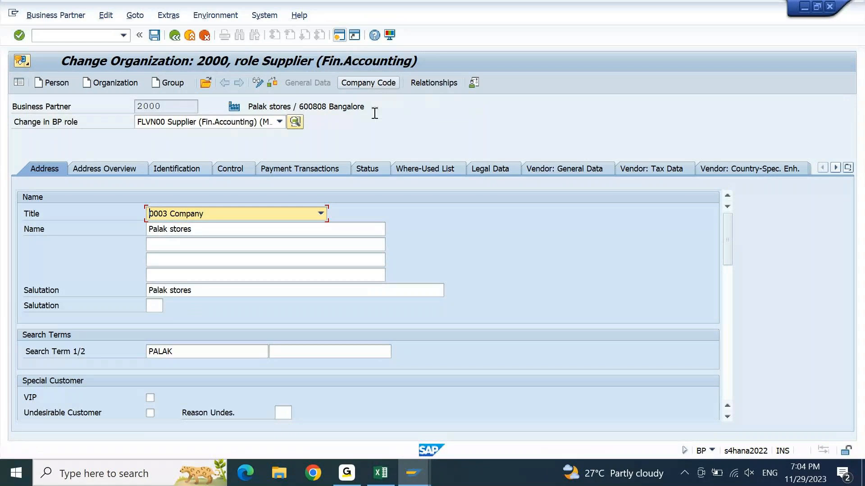
click(386, 85)
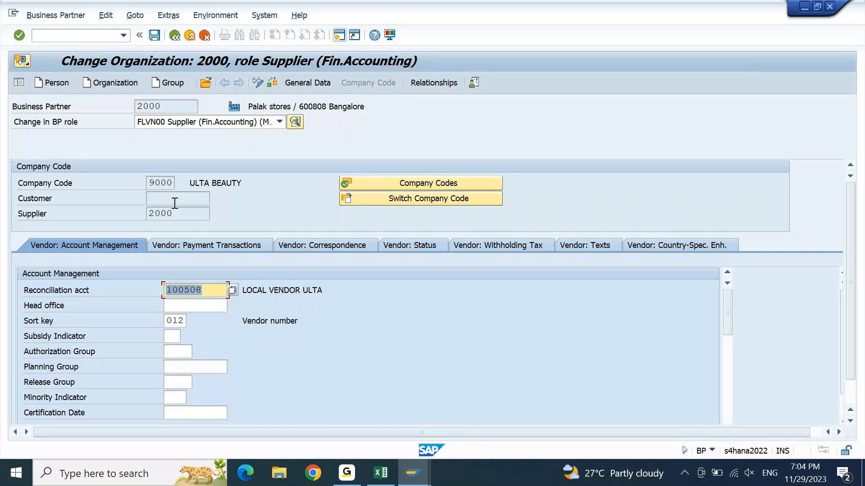
click(223, 247)
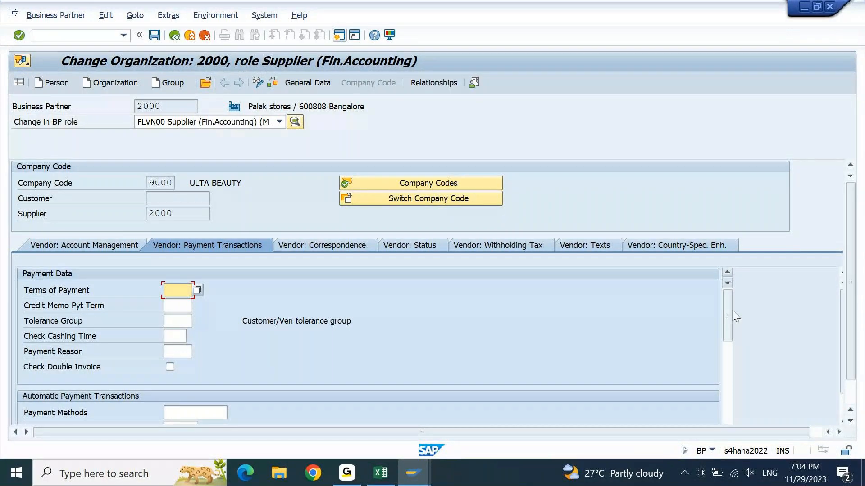
drag(732, 310, 724, 343)
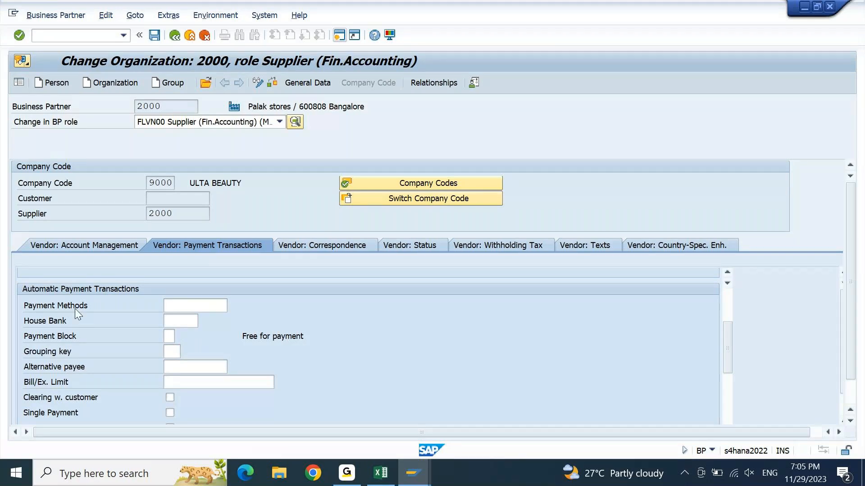
click(184, 303)
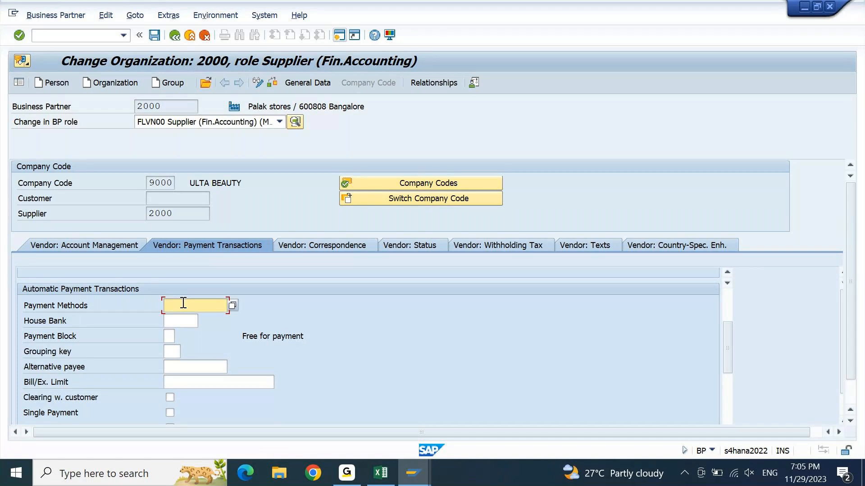
Cross-check the log's payment method message against the business partner's Payment Methods field and the vendor line item display
mouse_move(413, 481)
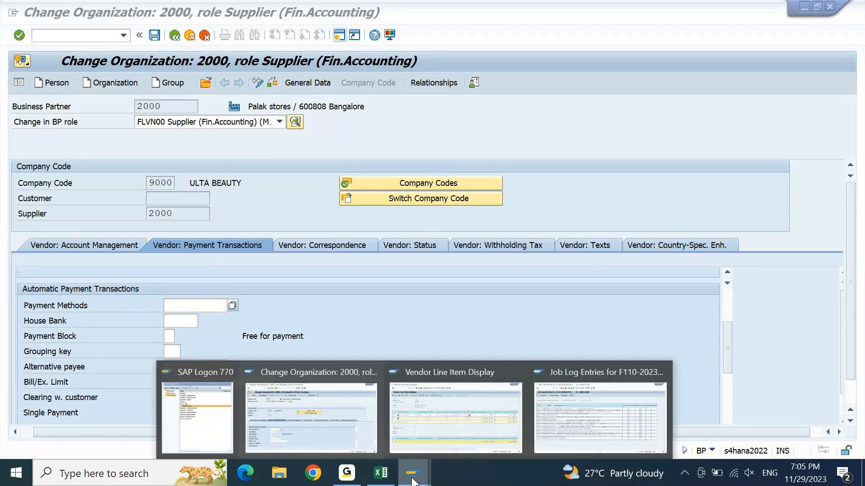
click(538, 430)
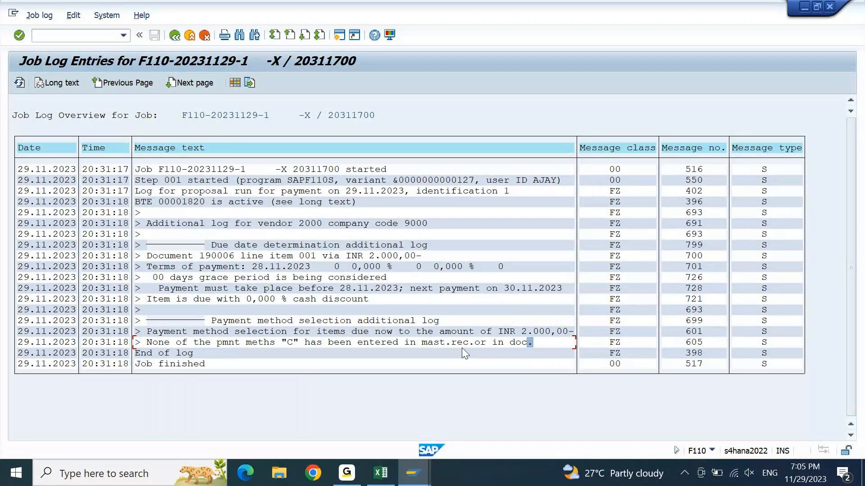
mouse_move(425, 470)
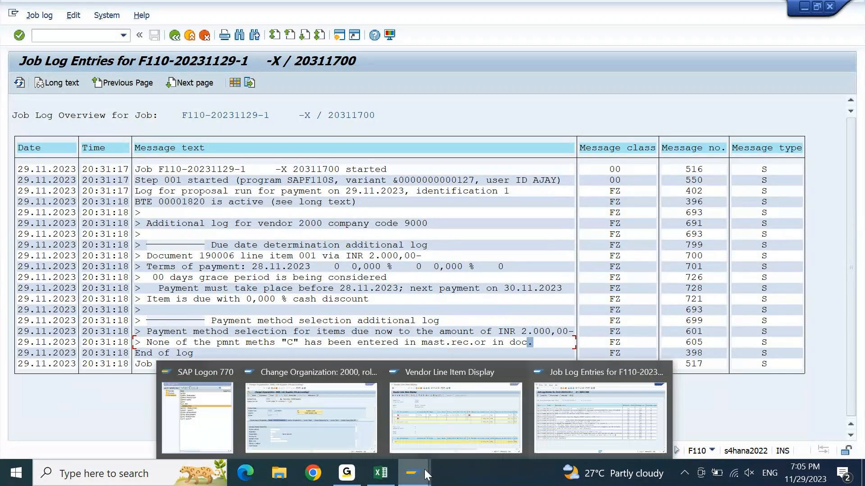
click(331, 431)
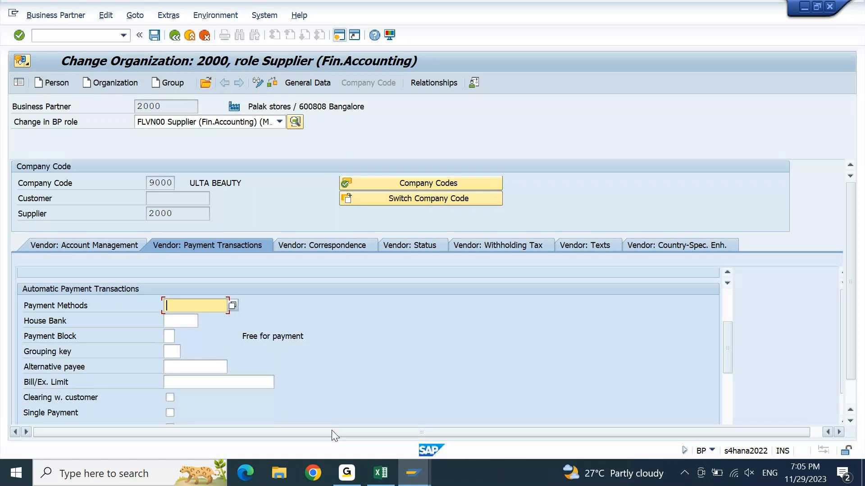
click(410, 481)
click(477, 425)
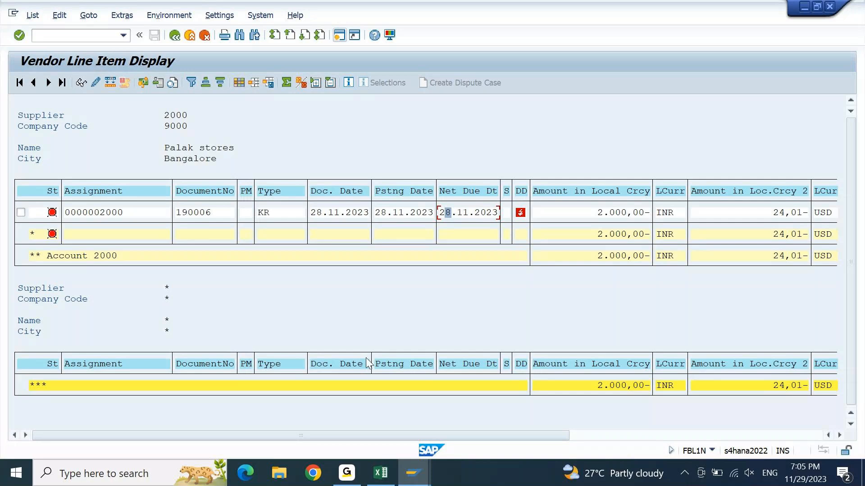
click(413, 473)
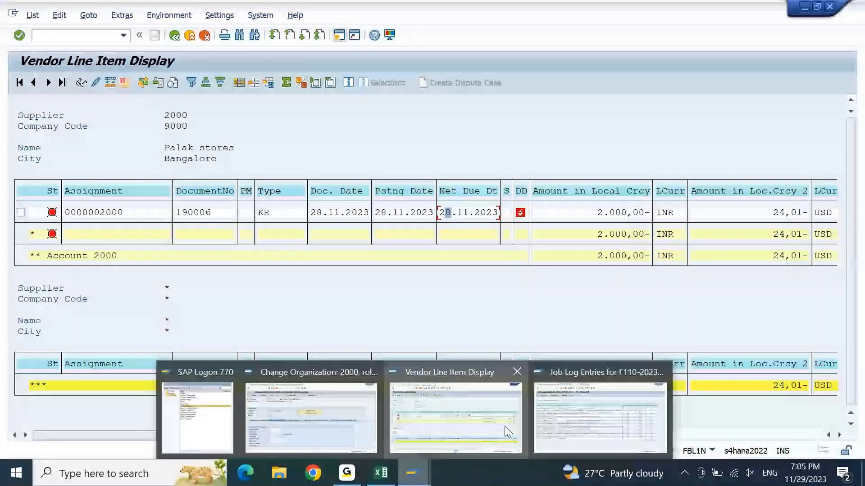
click(599, 417)
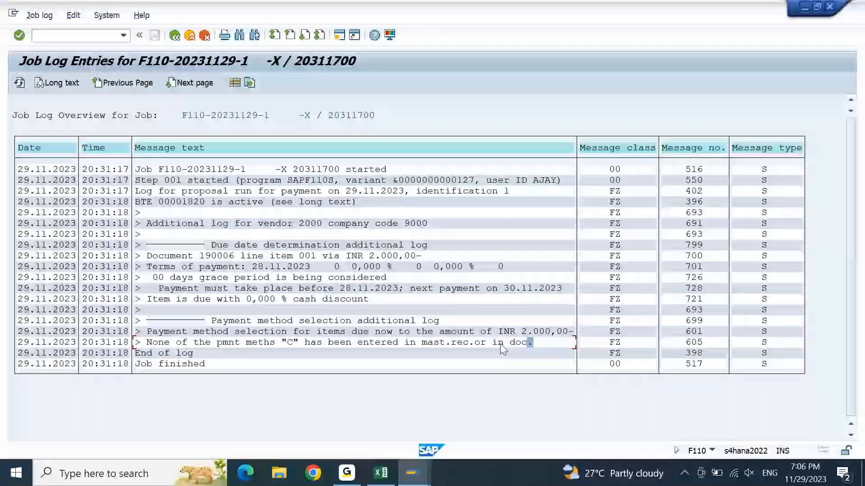
Leave the job log and delete the payment proposal of run 29.11.2023, identification 1
key(F3)
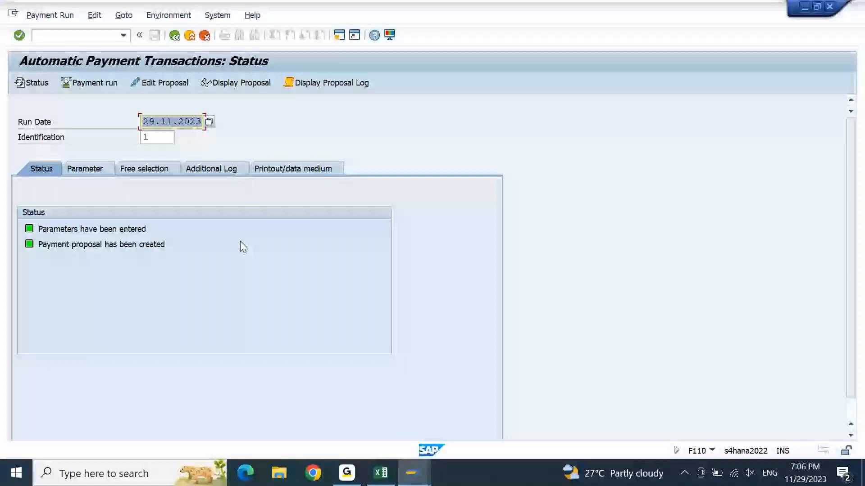
click(212, 85)
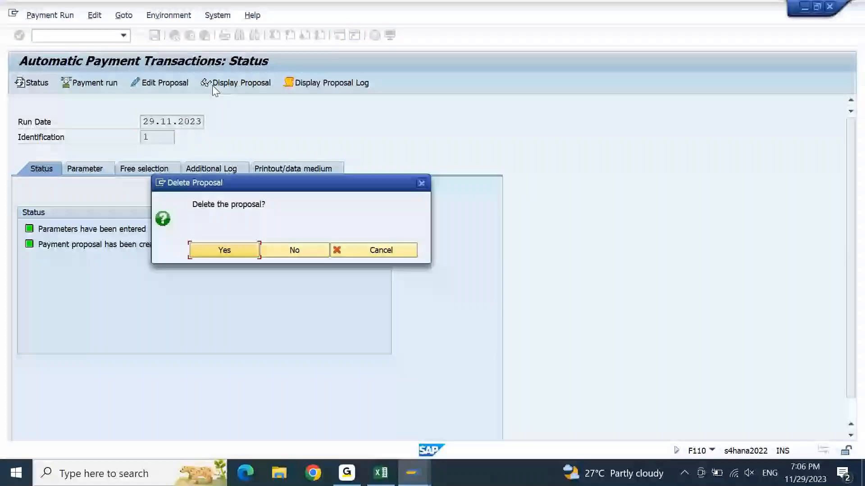
key(Return)
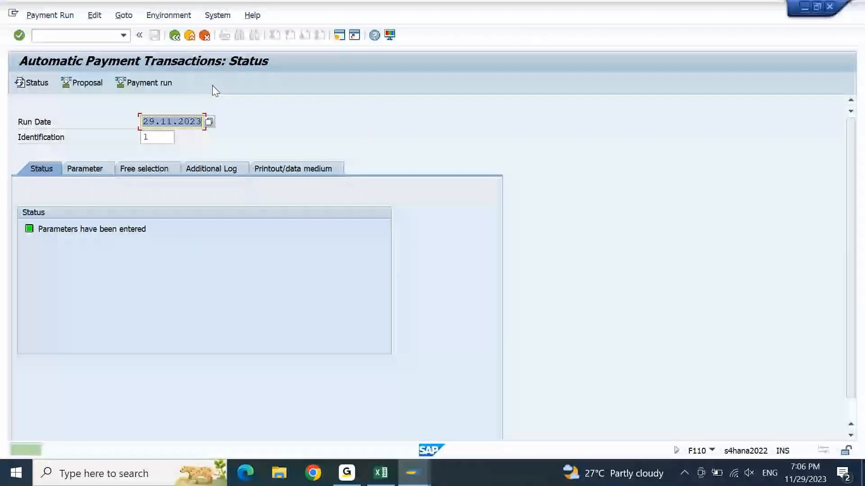
Set Payment Methods to C in the Palak stores business partner's company code data and save the changes
click(426, 483)
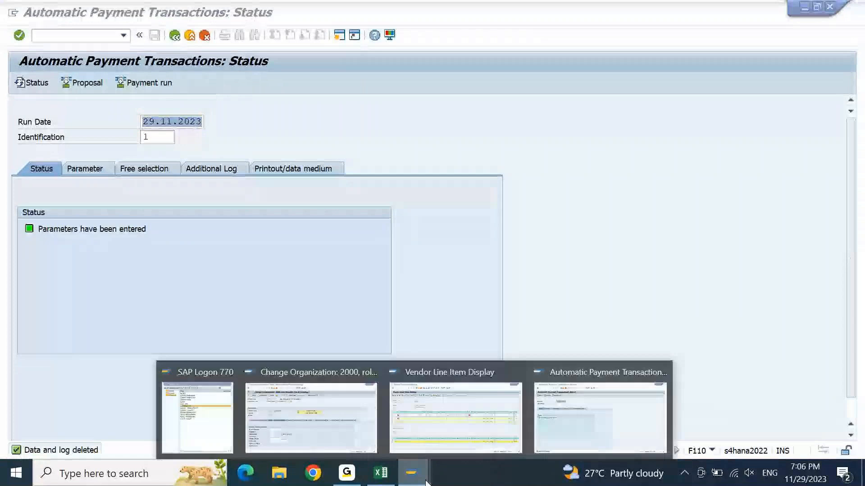
click(290, 417)
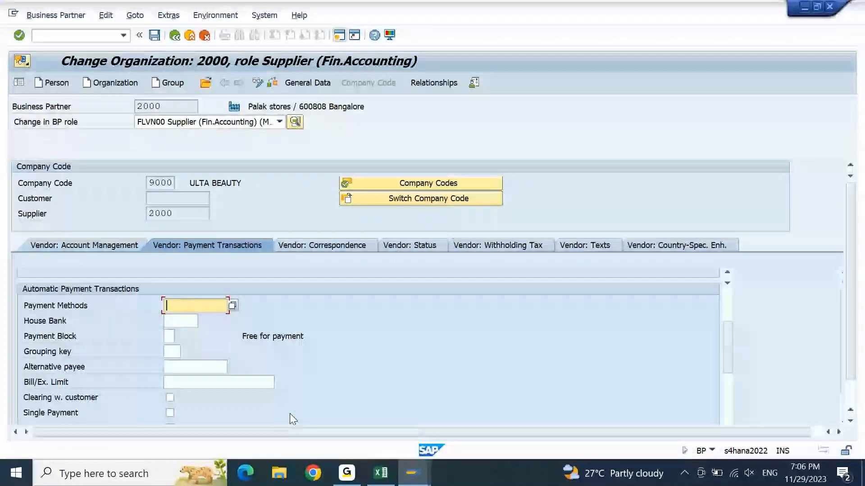
text(C)
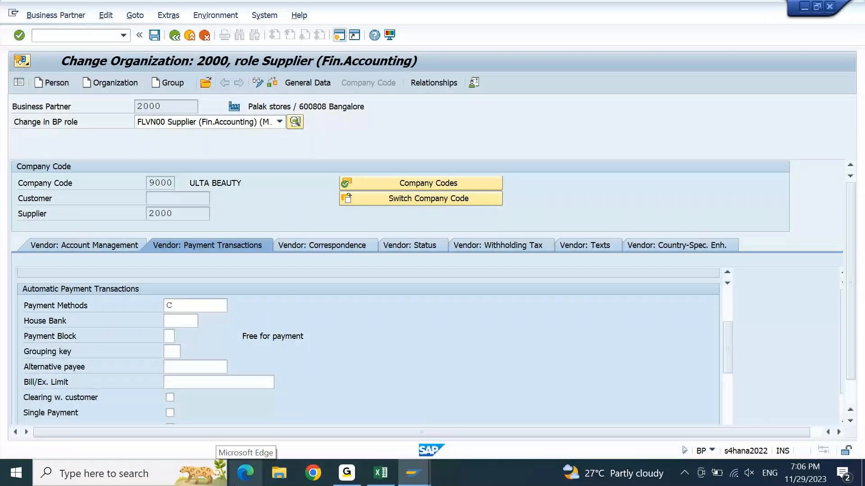
click(156, 36)
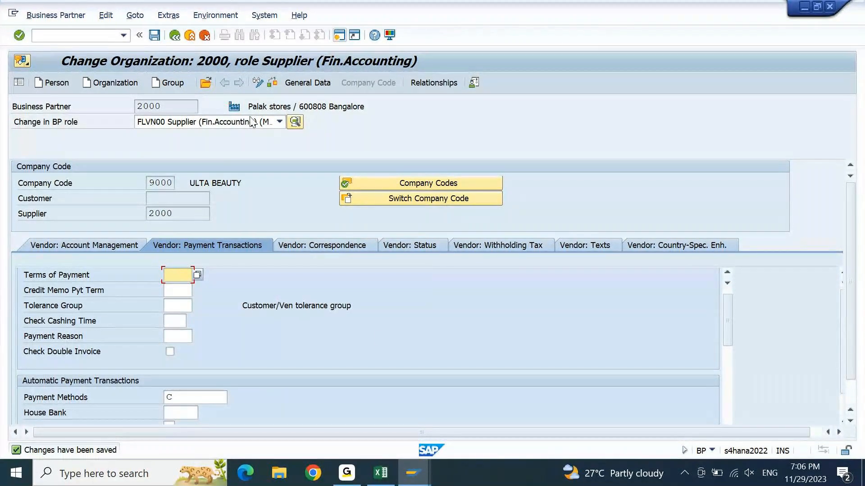
Return to the automatic payment run, schedule a new proposal with Start Immediately enabled, and refresh the status
mouse_move(421, 479)
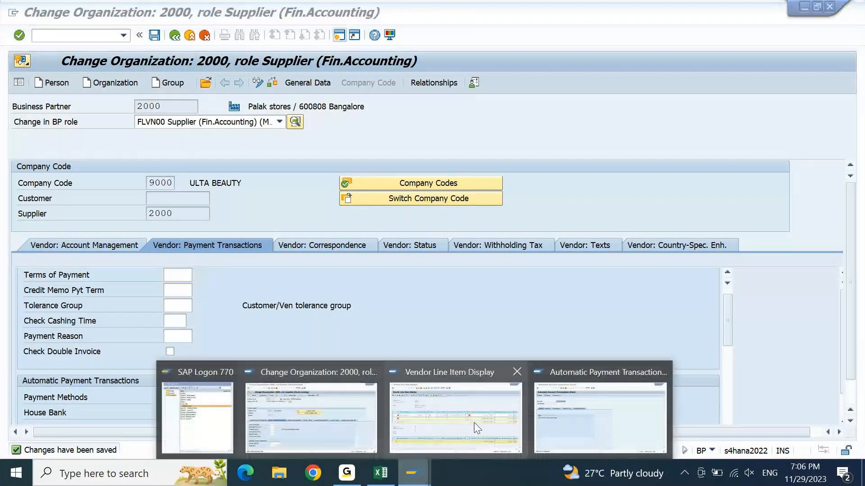
click(560, 433)
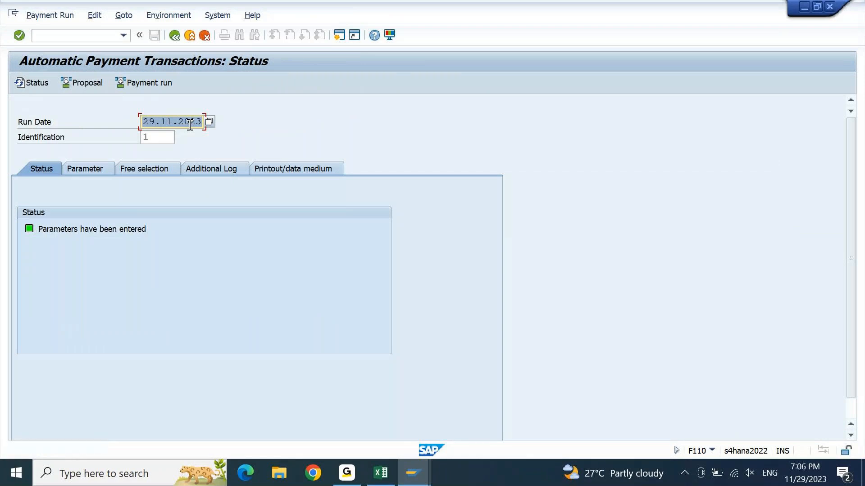
click(96, 86)
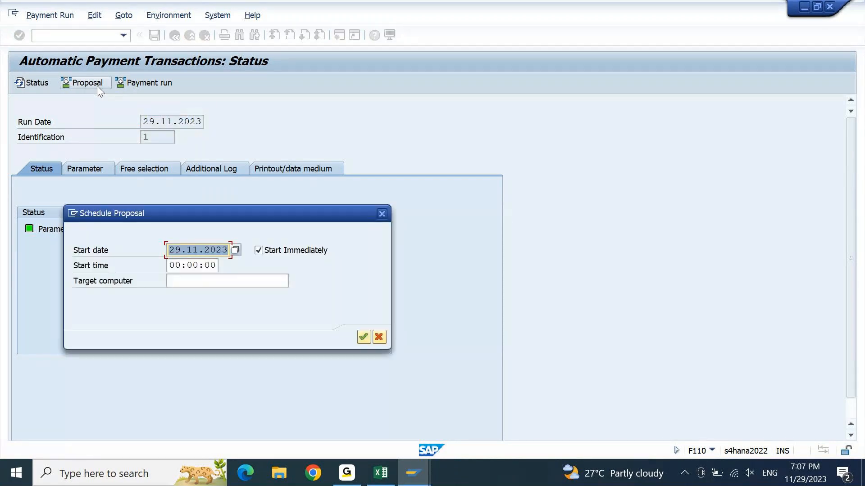
key(Return)
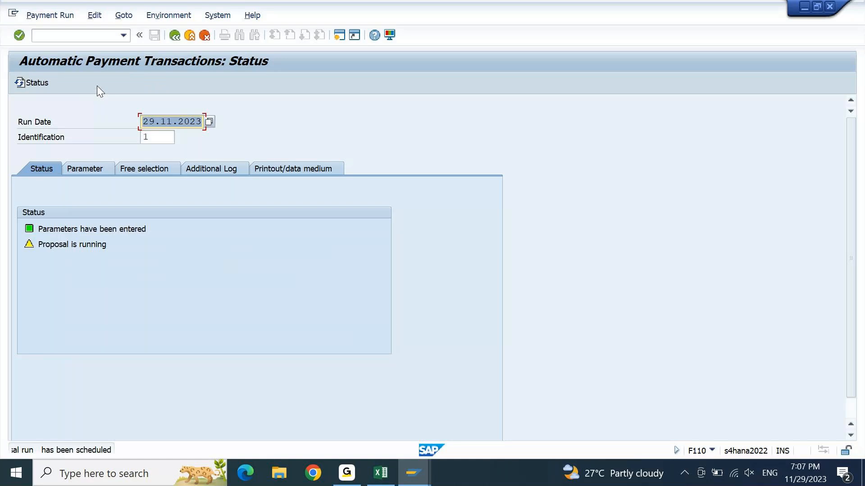
key(Return)
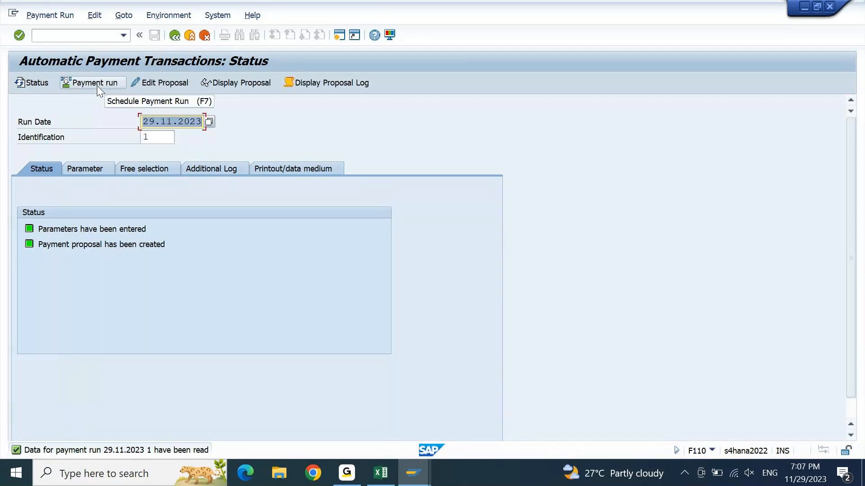
Display the new payment proposal twice to check the Palak stores entry, returning to the run status each time
click(225, 82)
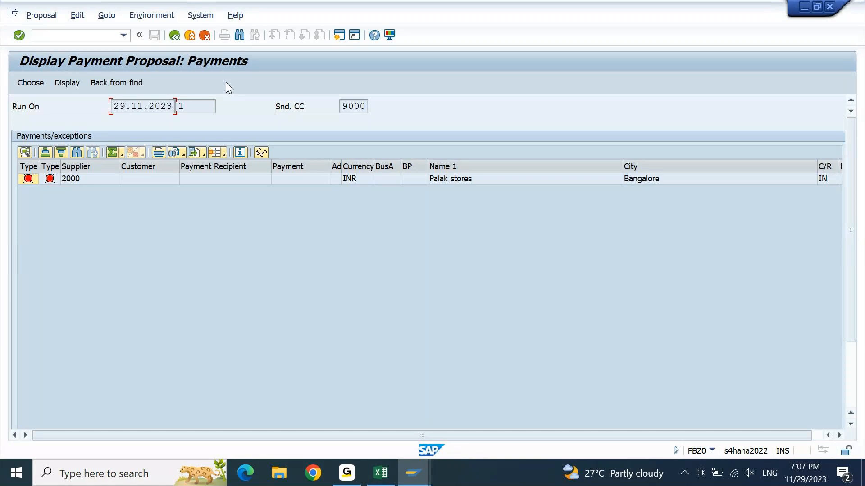
click(175, 36)
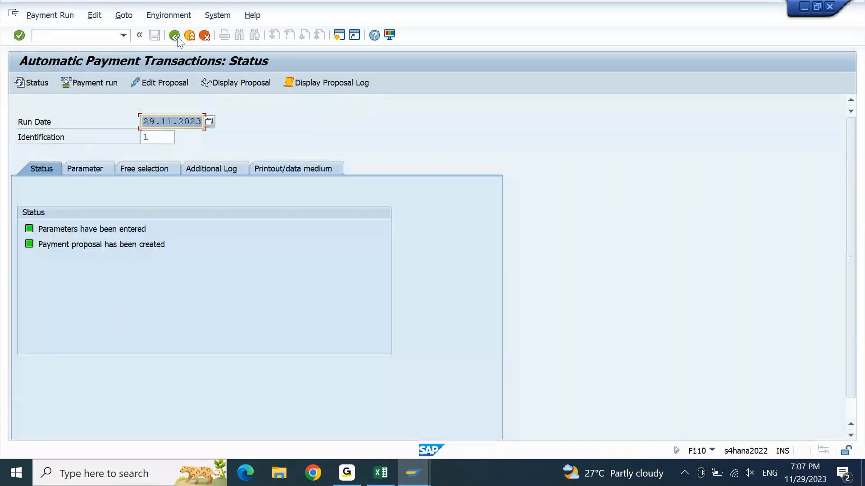
click(223, 89)
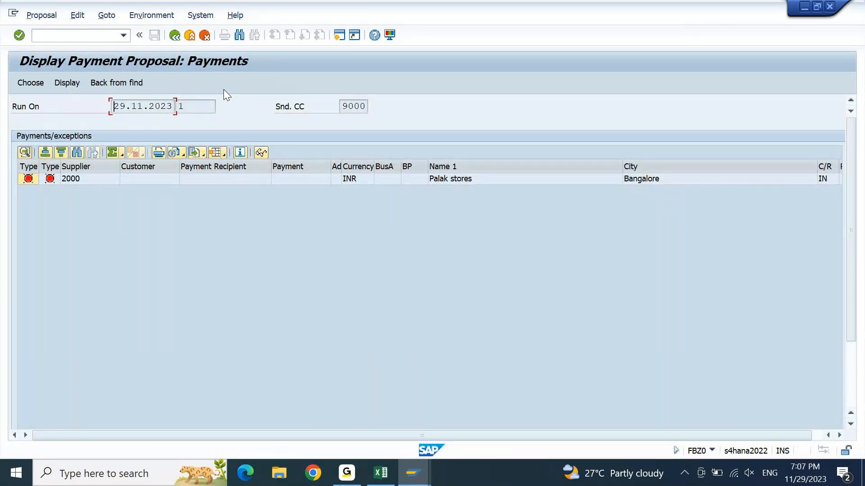
key(F3)
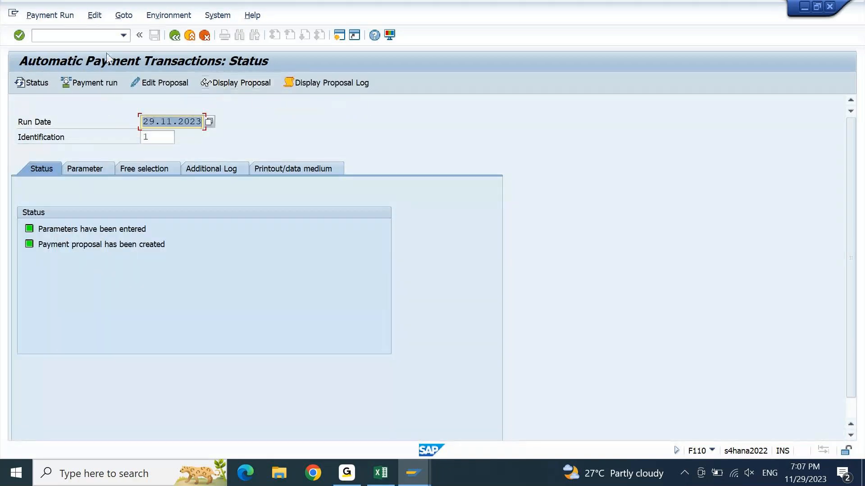
Delete the payment proposal of run 29.11.2023, identification 1, and confirm the deletion
click(95, 14)
mouse_move(110, 43)
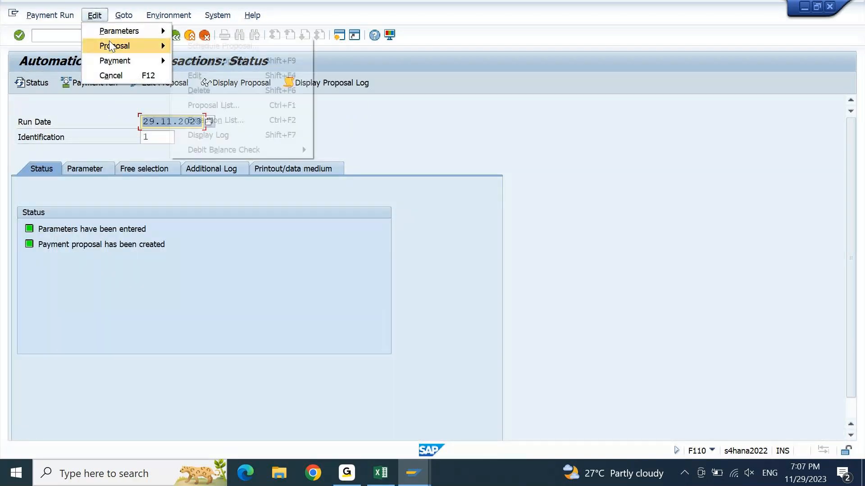
click(188, 90)
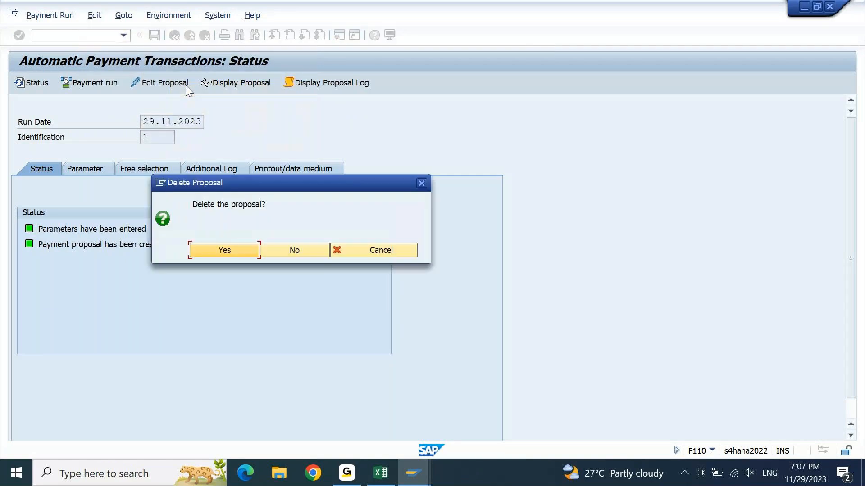
click(236, 254)
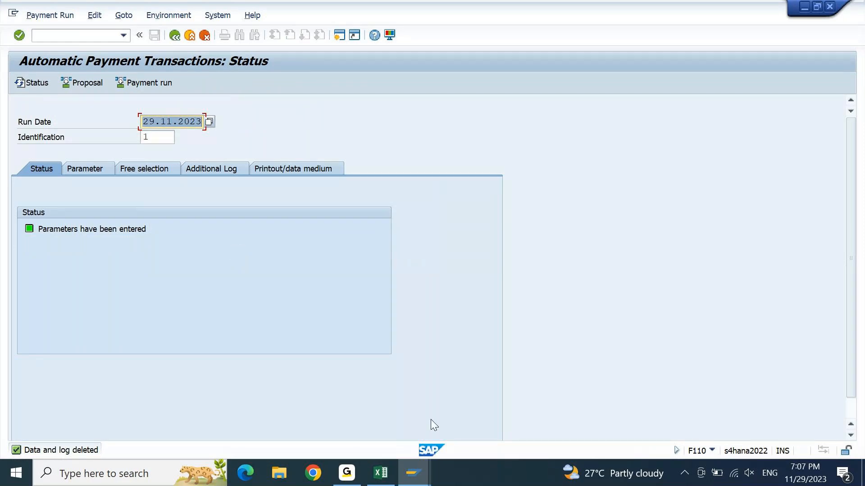
Set Payt Method to C in the open Palak stores invoice item in Vendor Line Item Display and save the change
mouse_move(414, 474)
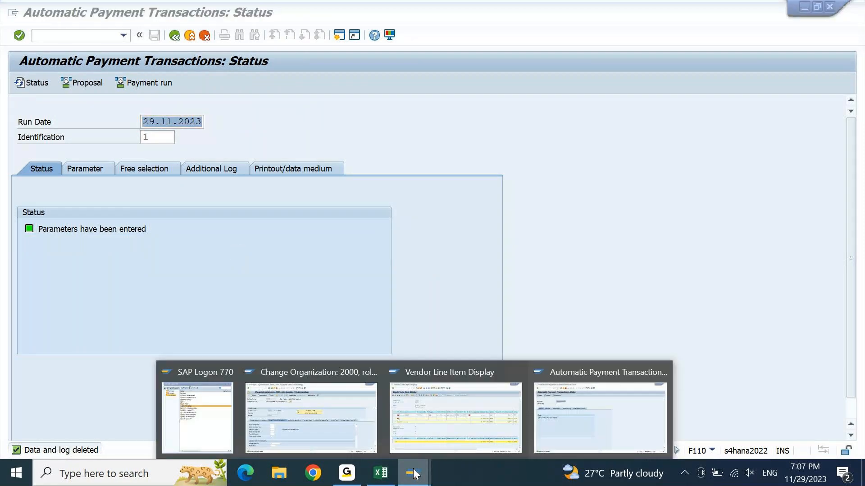
click(446, 416)
click(447, 417)
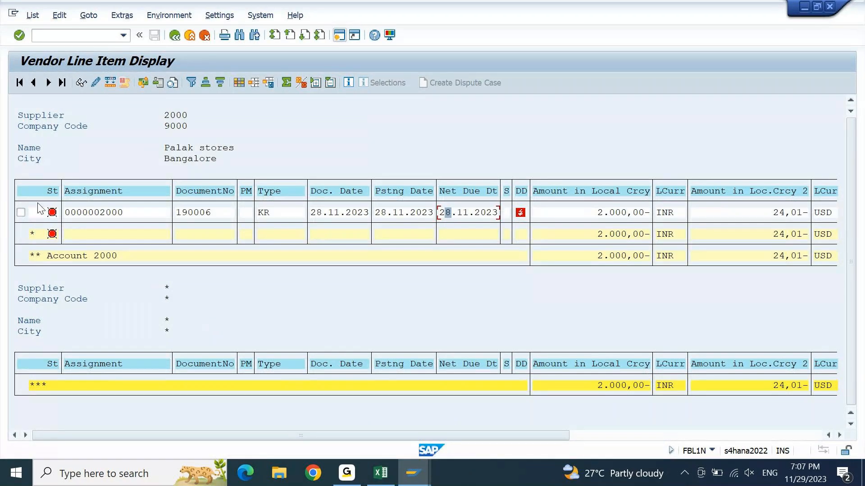
click(21, 214)
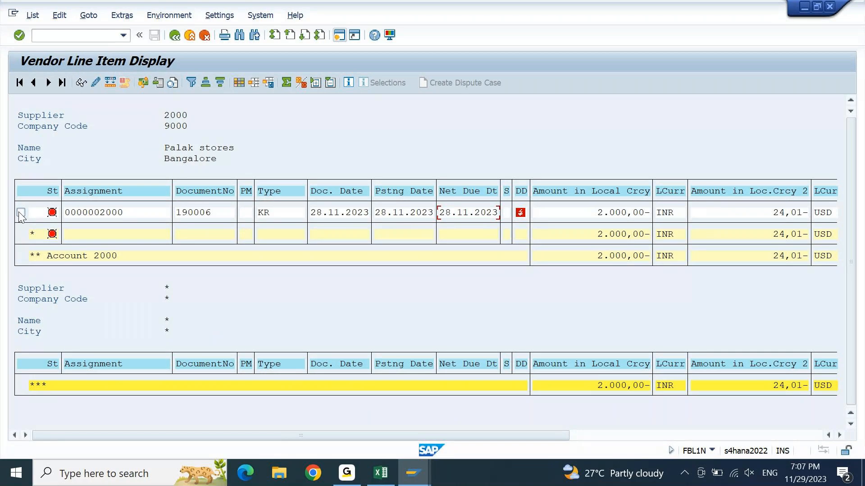
click(94, 84)
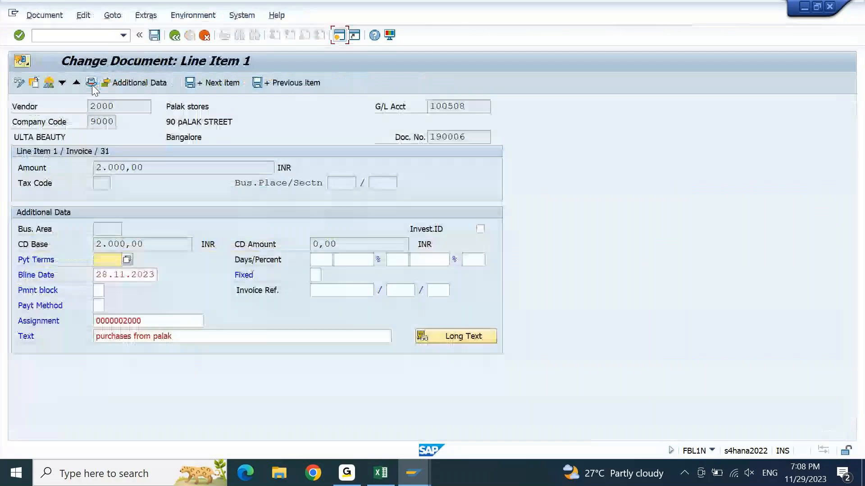
click(103, 307)
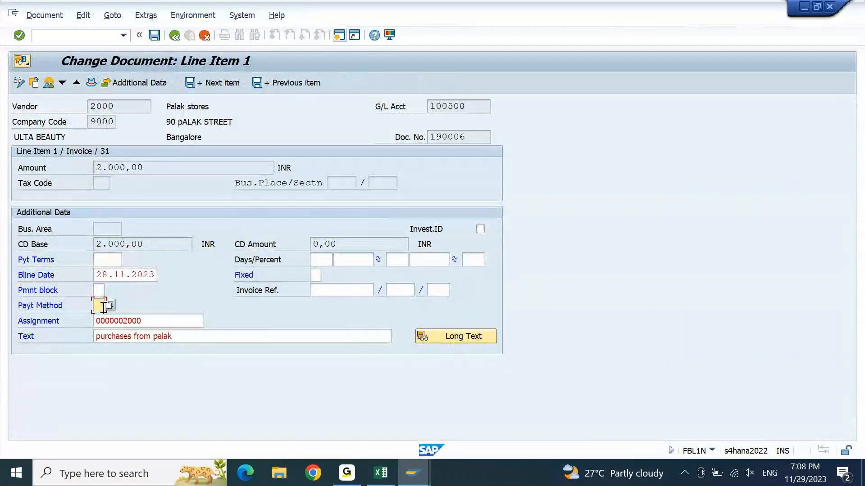
text(C)
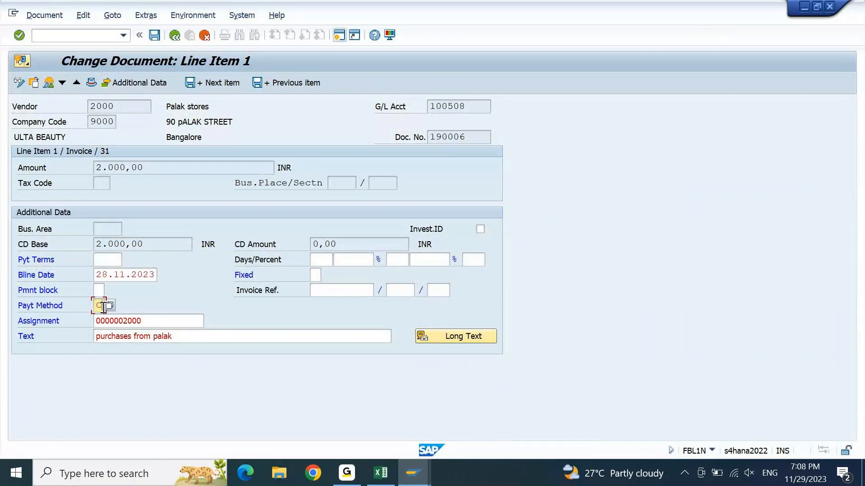
key(Return)
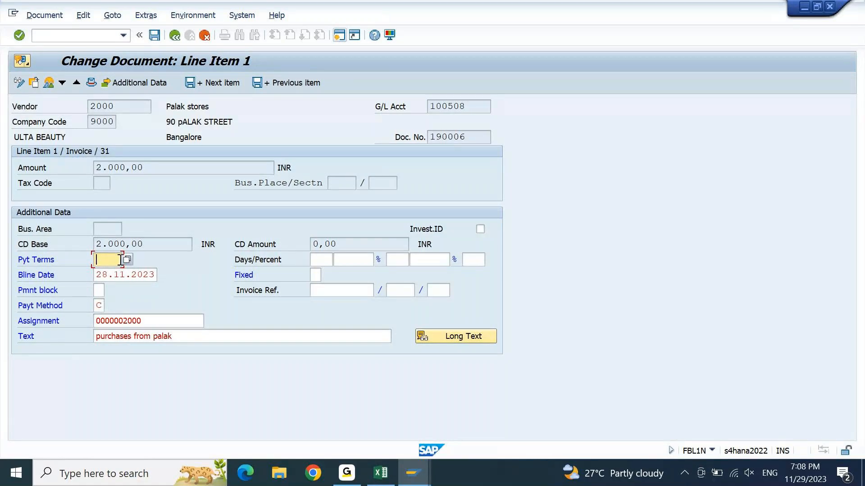
click(155, 39)
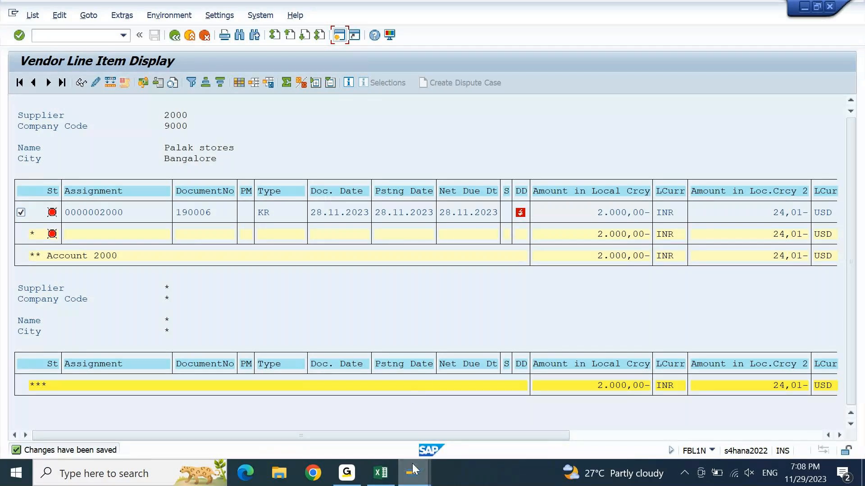
Return to the automatic payment run and schedule a new payment proposal with Start Immediately enabled
click(556, 424)
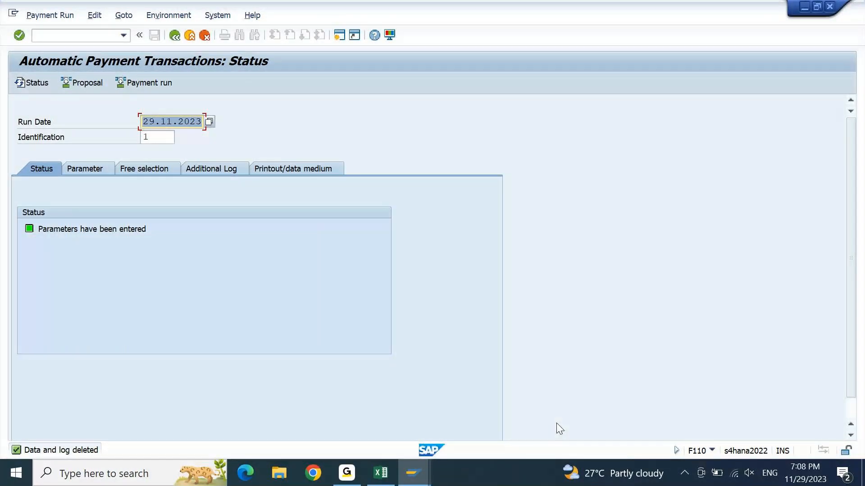
click(556, 424)
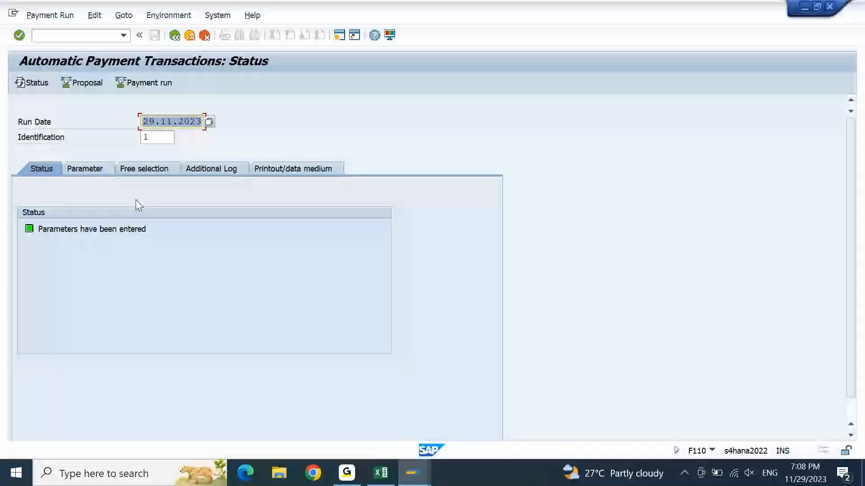
click(61, 16)
click(82, 119)
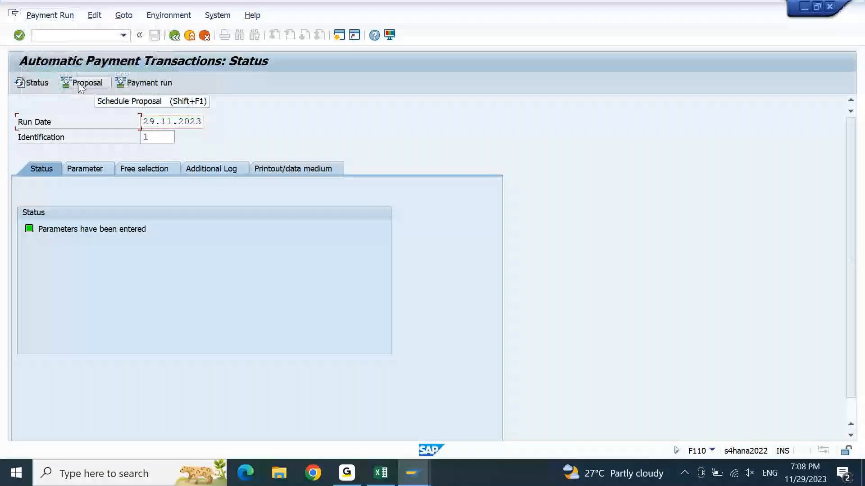
click(80, 83)
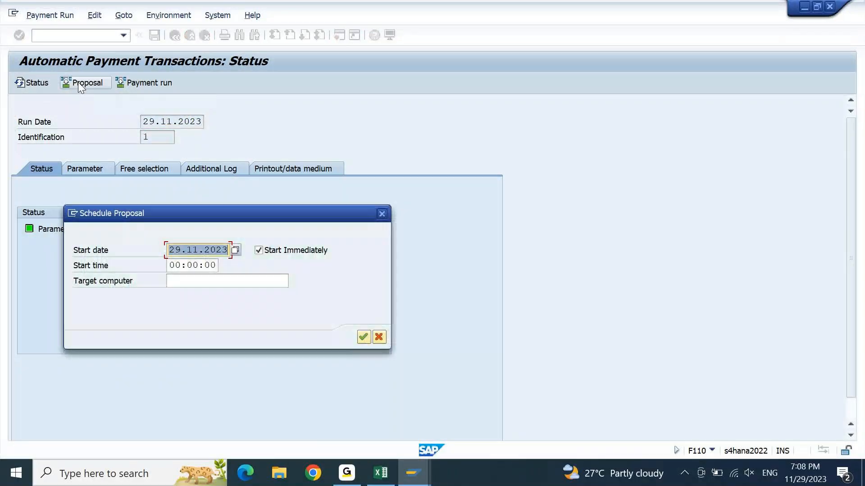
key(Return)
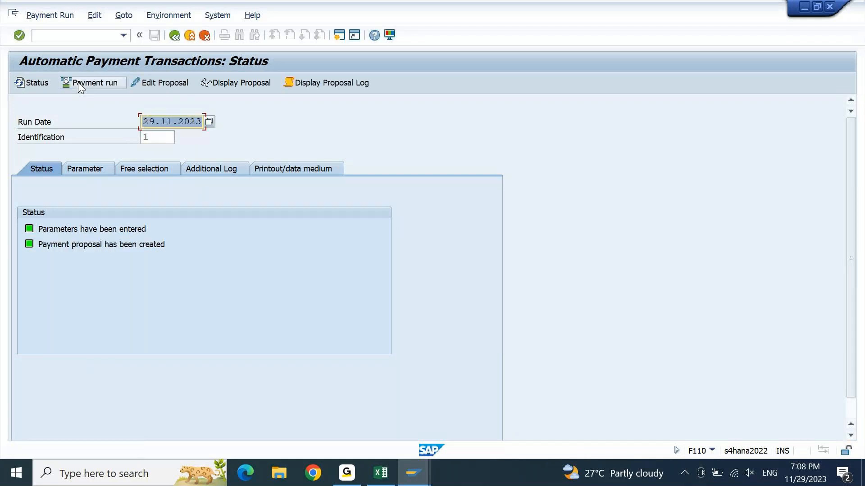
Display the new payment proposal and examine the Palak stores entry across its columns, including payment method, house bank, value date and amount
click(251, 84)
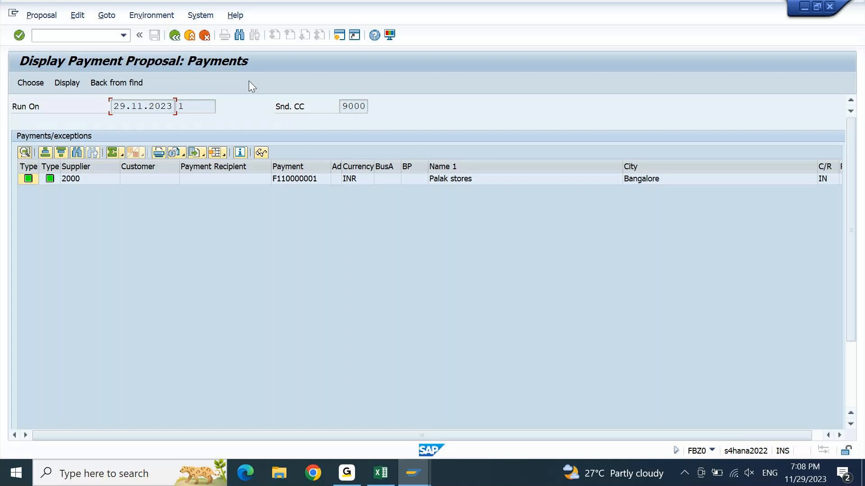
click(142, 179)
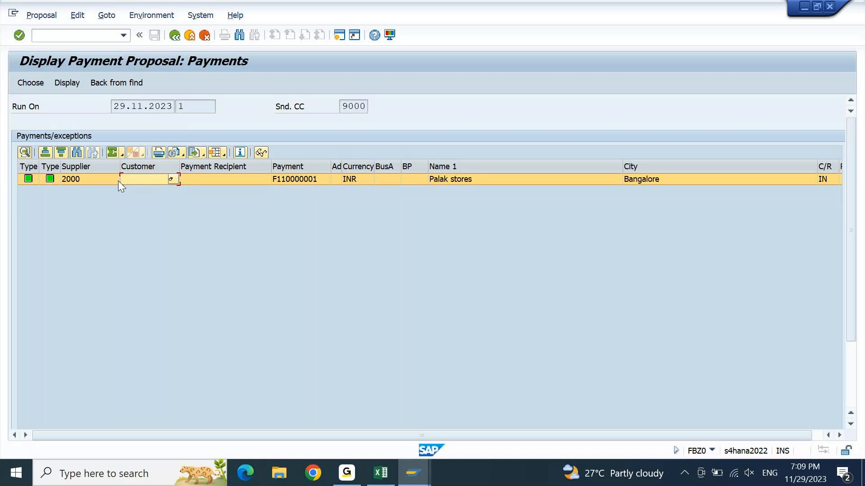
click(241, 180)
key(Right)
key(Right)
key(Right)
key(Right)
key(Right)
key(Right)
key(Right)
key(Right)
key(Right)
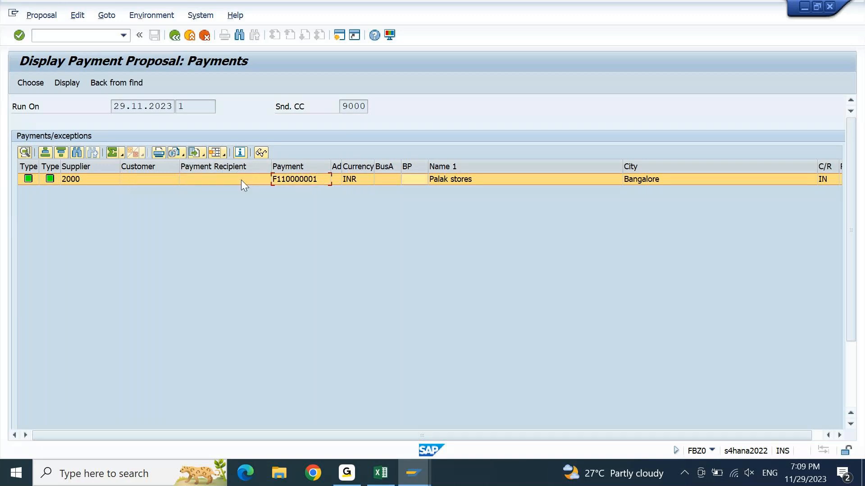
key(Right)
key(Right)
key(Right)
key(Right)
key(Right)
key(Right)
key(Right)
key(Right)
key(Right)
key(Right)
key(Right)
key(Right)
key(Right)
key(Right)
key(Right)
key(Right)
key(Right)
key(Right)
key(Right)
key(Right)
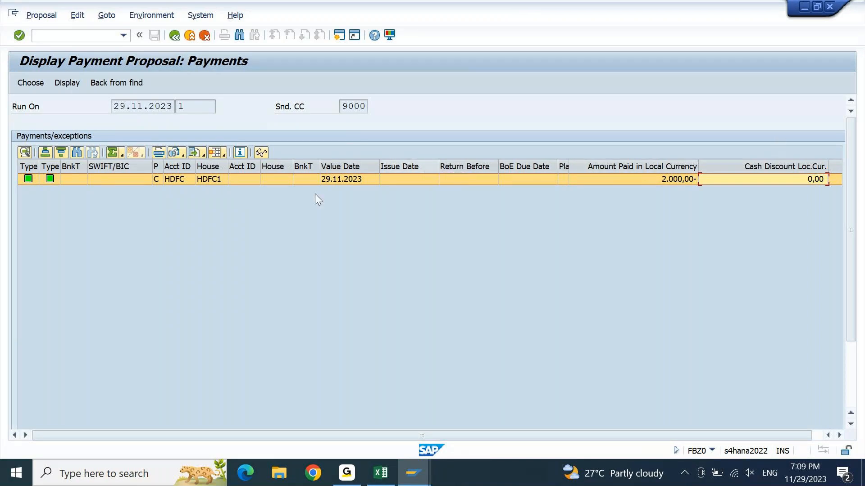
click(224, 155)
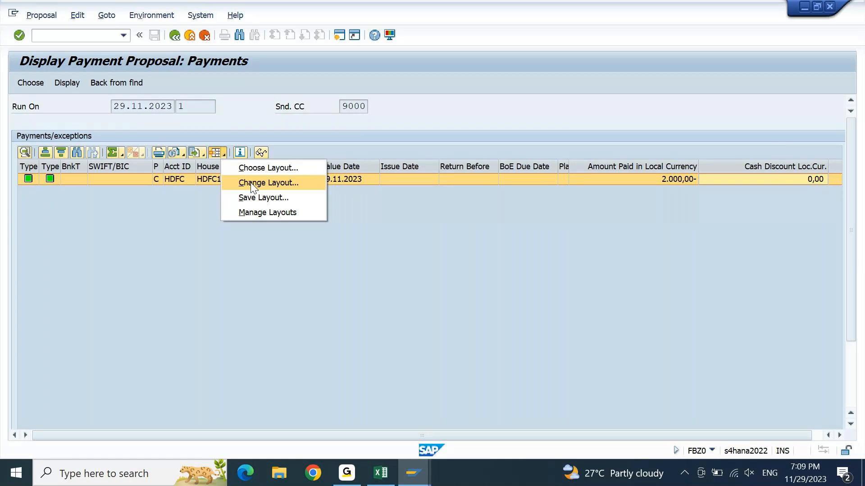
click(455, 208)
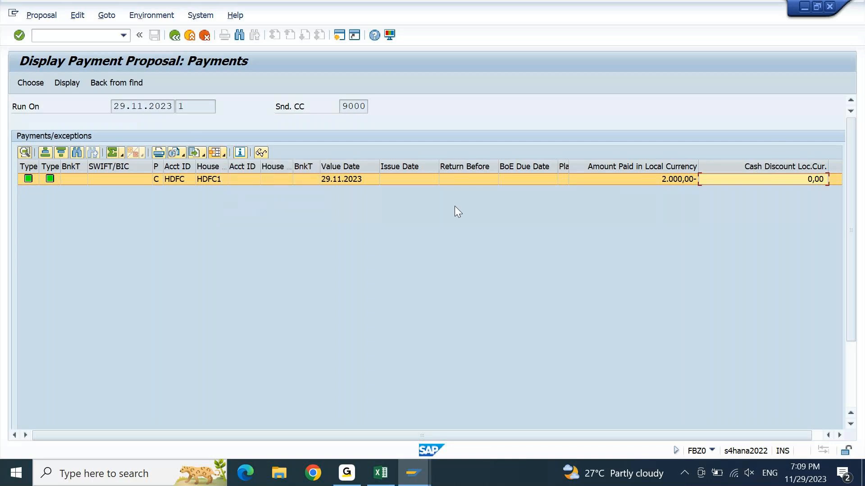
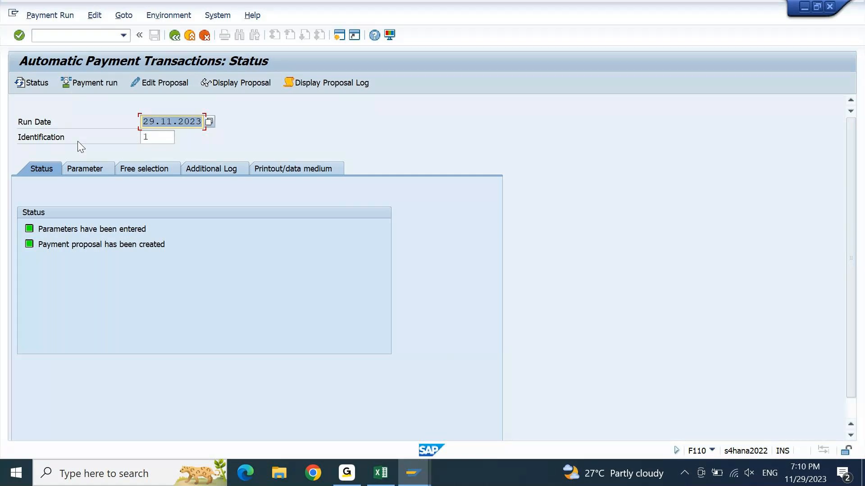
Delete the newly created payment proposal of run 29.11.2023, leaving only the entered parameters
click(139, 170)
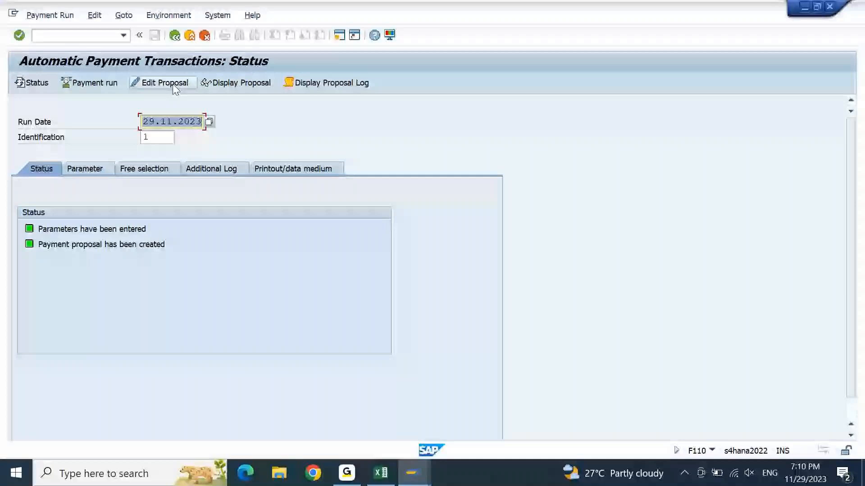
click(173, 85)
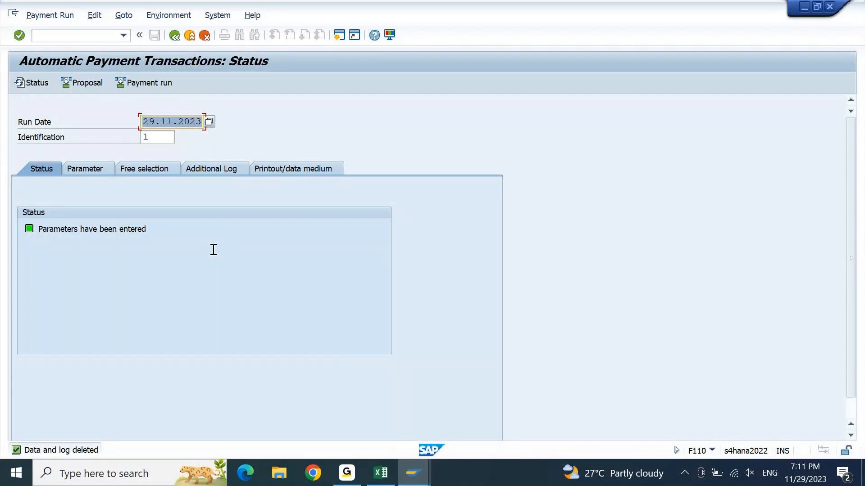
Start FBR2 in a new GUI window and use the proposed invoice in company code 9000, fiscal year 2023, as the reference document
mouse_move(415, 471)
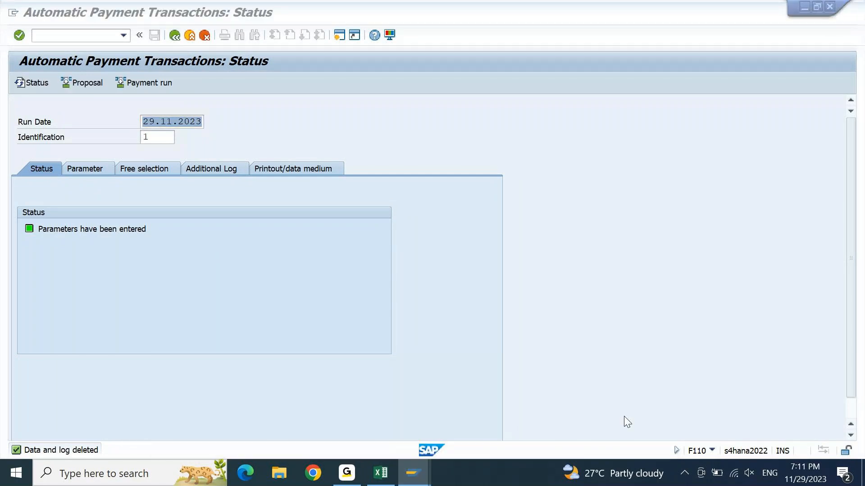
click(623, 416)
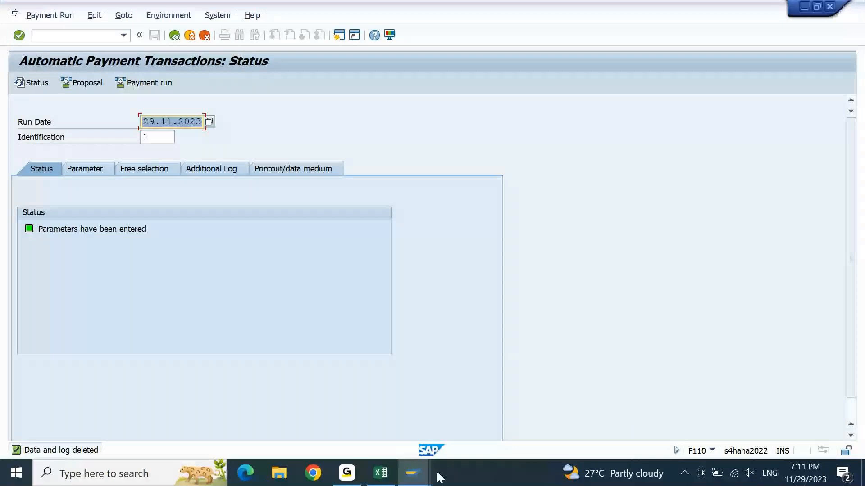
click(439, 417)
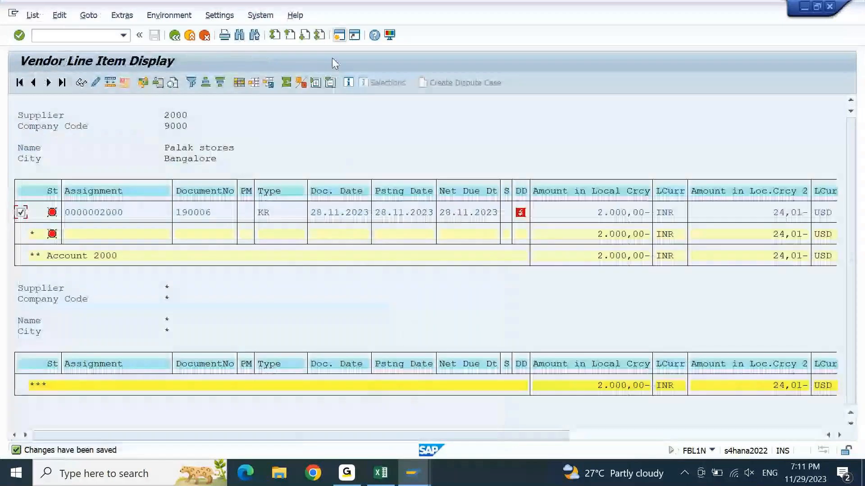
click(337, 37)
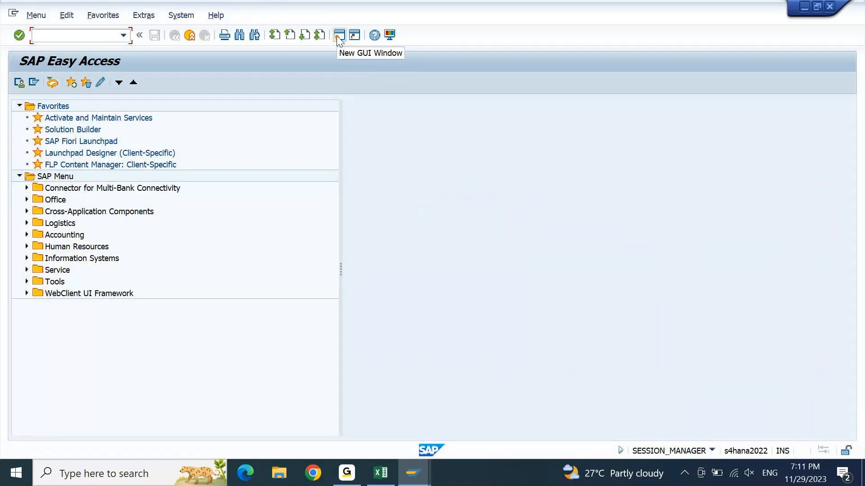
text(FBR2)
key(Return)
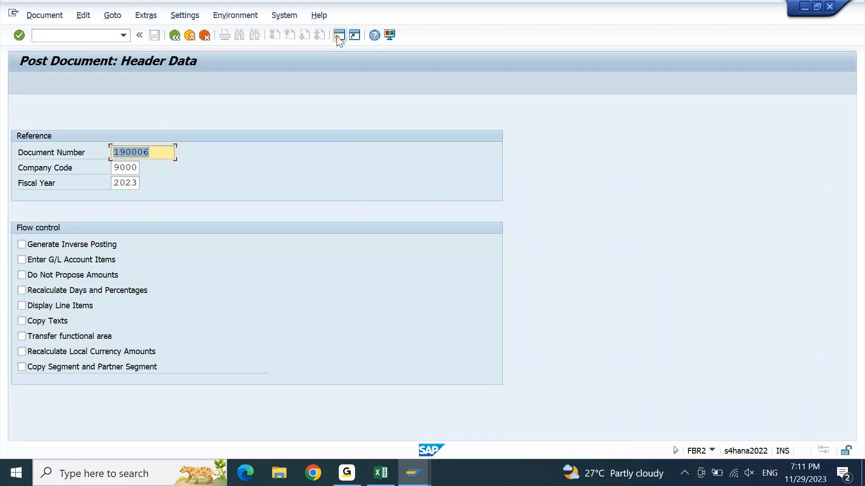
key(Return)
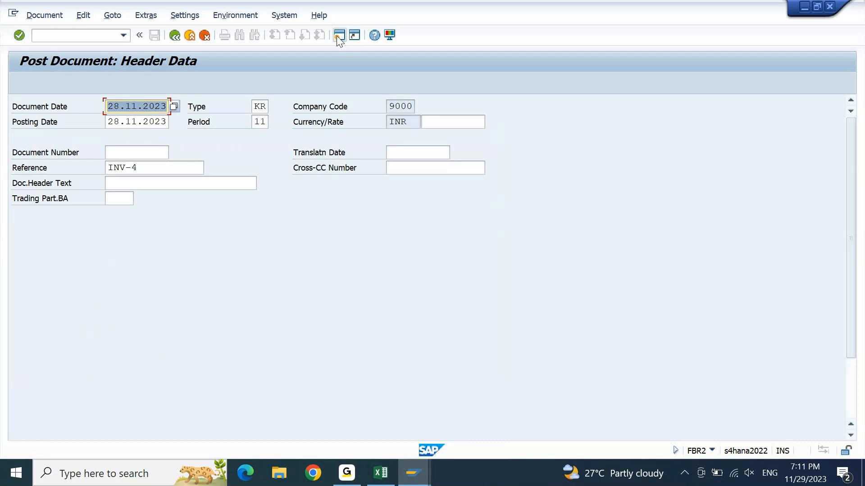
Set Reference to INV-5 and both Document Date and Posting Date to 29.11.2023, and continue to the line items
click(155, 171)
key(BackSpace)
text(5)
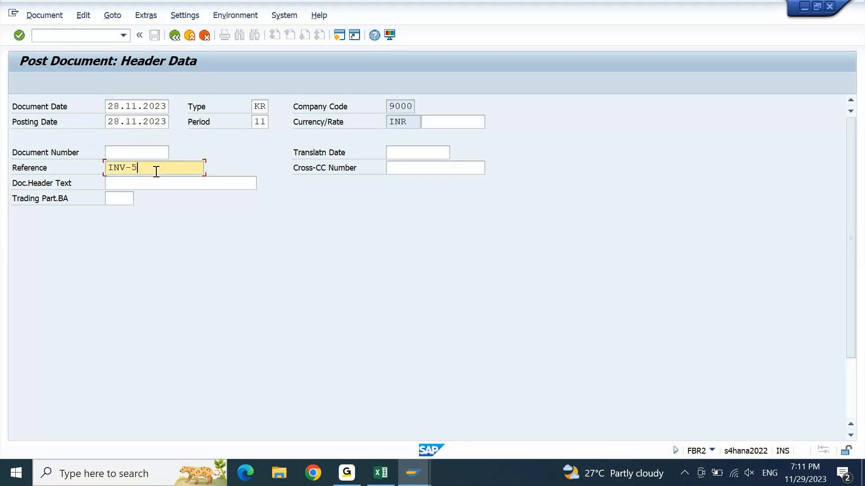
key(Return)
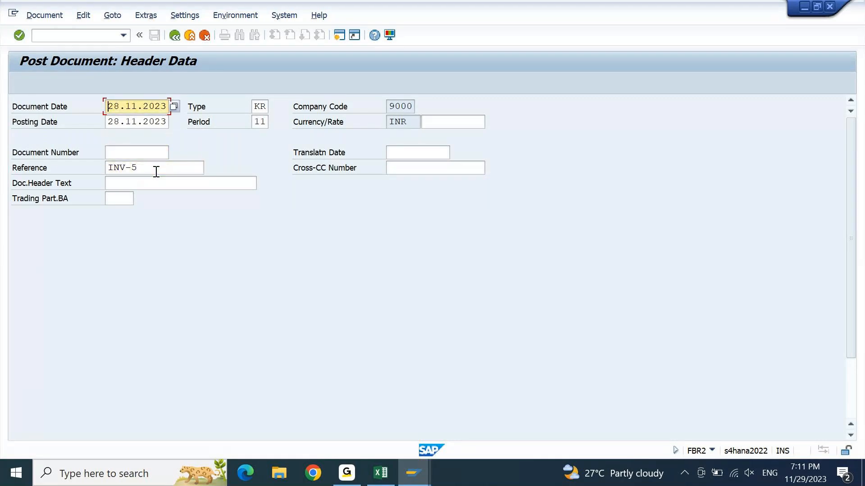
text(29)
key(Down)
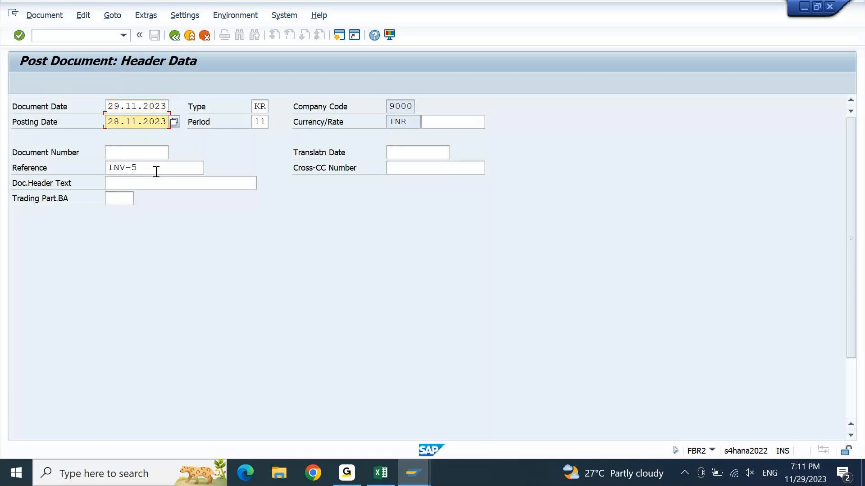
text(9)
key(Return)
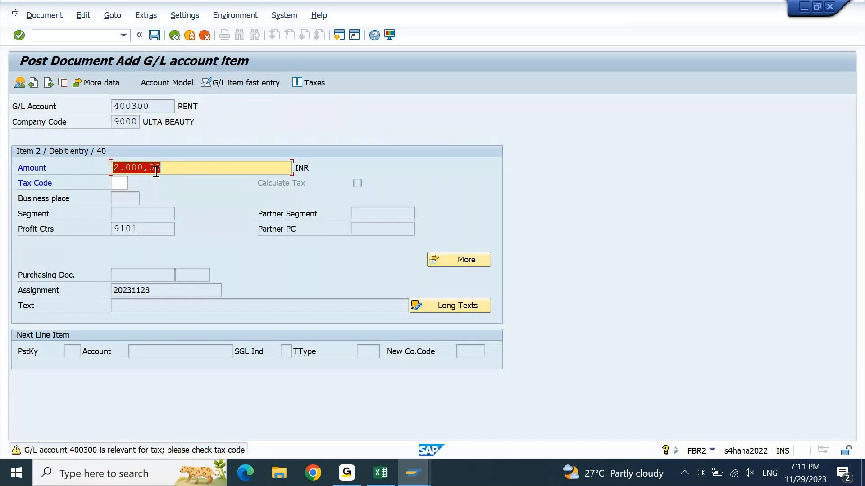
Set the rent debit item's amount to 500 INR, clear its group currency amount, and continue to the document overview
text(5)
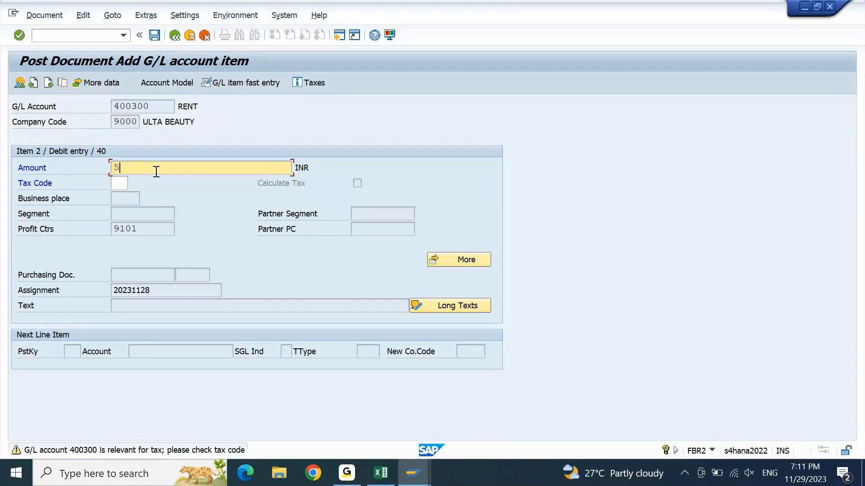
text(00)
key(Return)
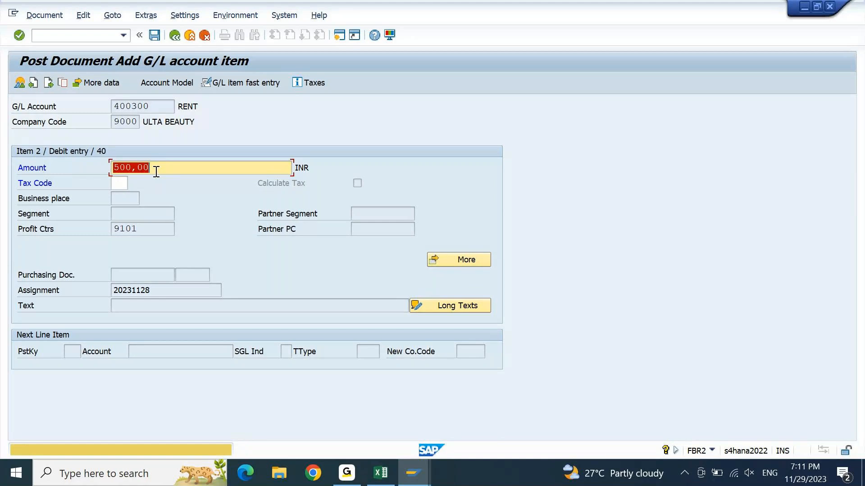
key(Return)
key(Delete)
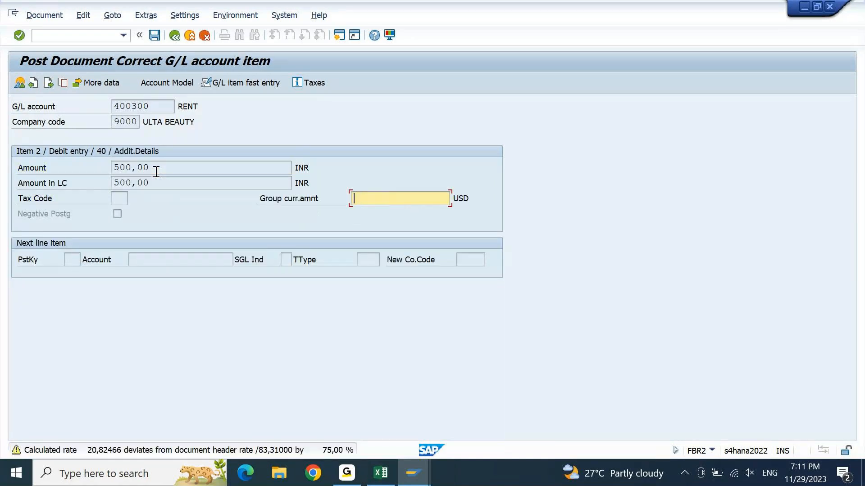
key(Return)
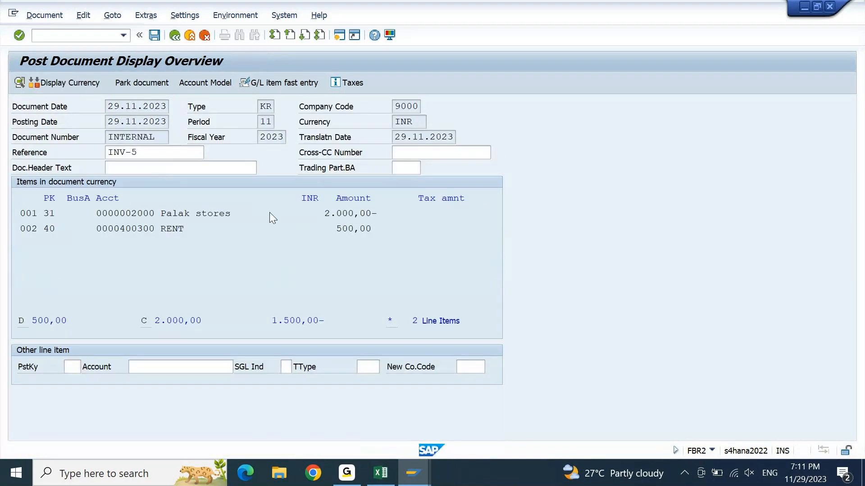
In the Palak stores vendor item, set Amount to * and Bline Date to 29.11.2023, and clear the CD Base and payment method
double_click(269, 212)
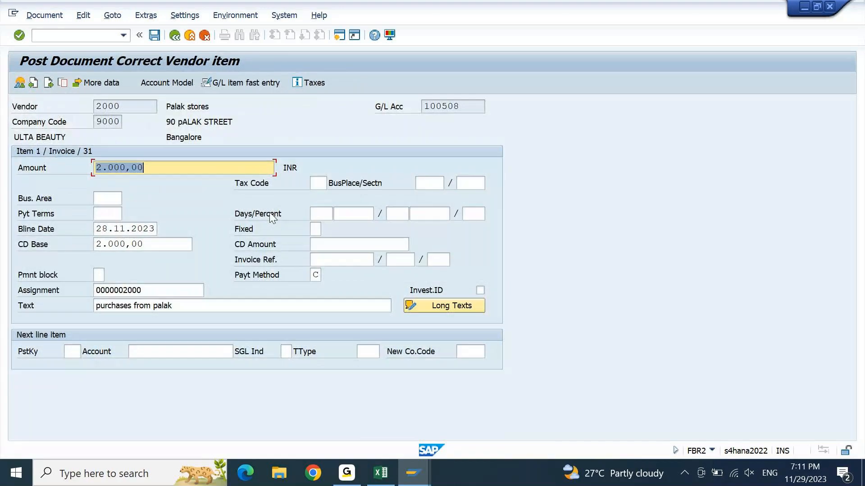
text(*)
key(Down)
key(Down)
key(Down)
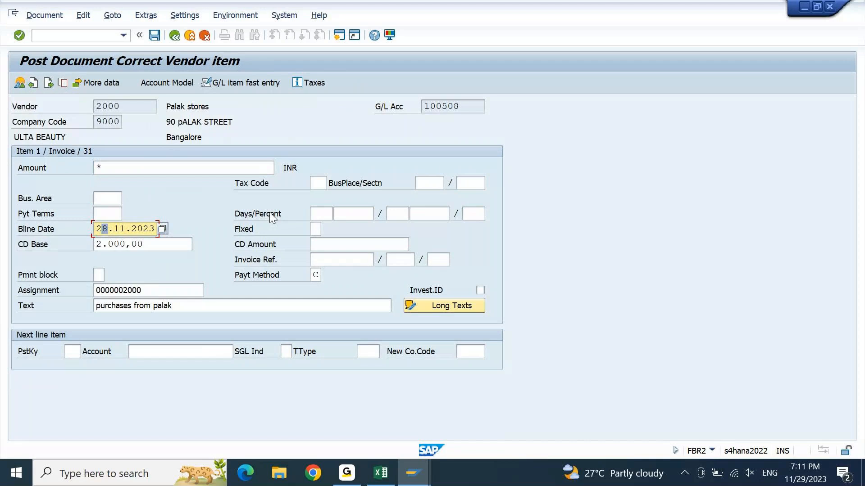
text(9)
key(Down)
key(Delete)
key(Down)
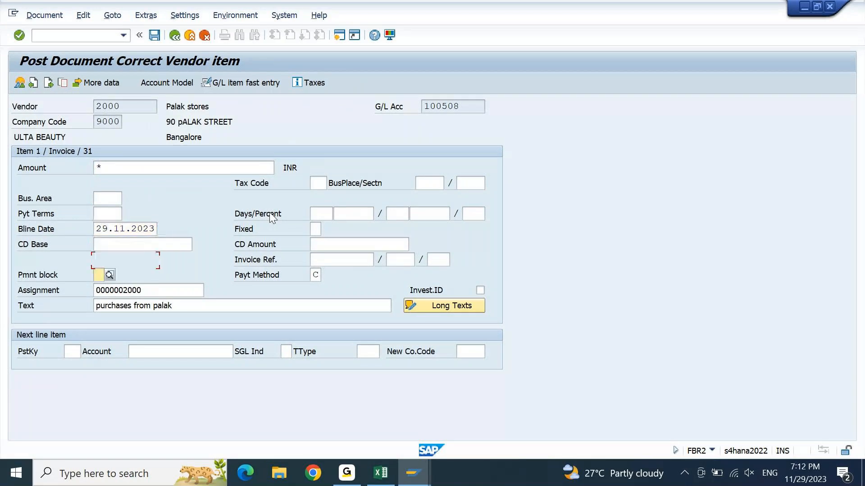
key(Tab)
key(Delete)
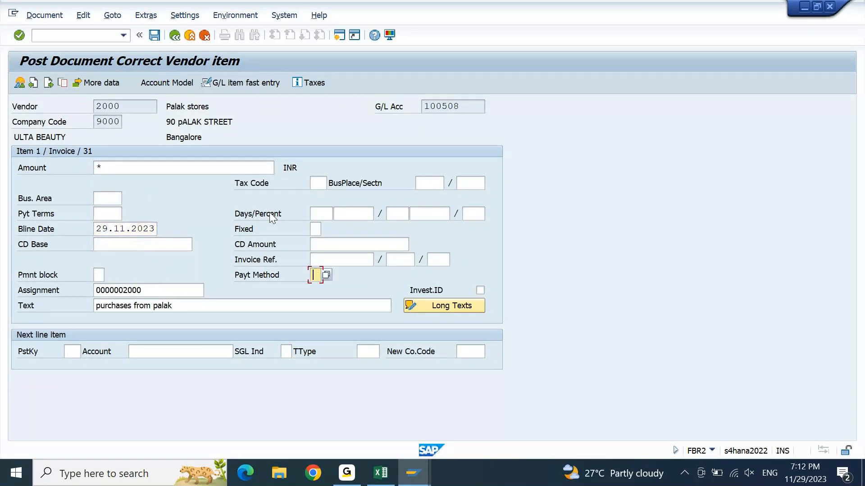
key(Return)
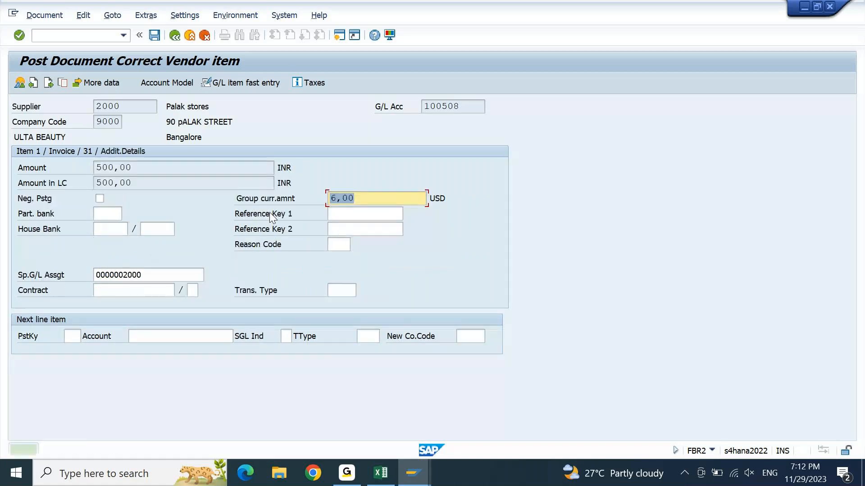
Clear the vendor item's group currency amount and post the invoice
key(Delete)
key(Return)
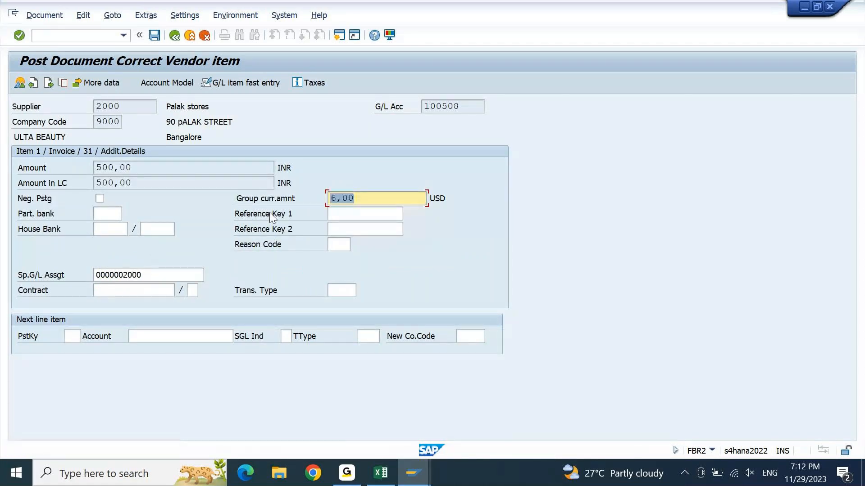
click(155, 36)
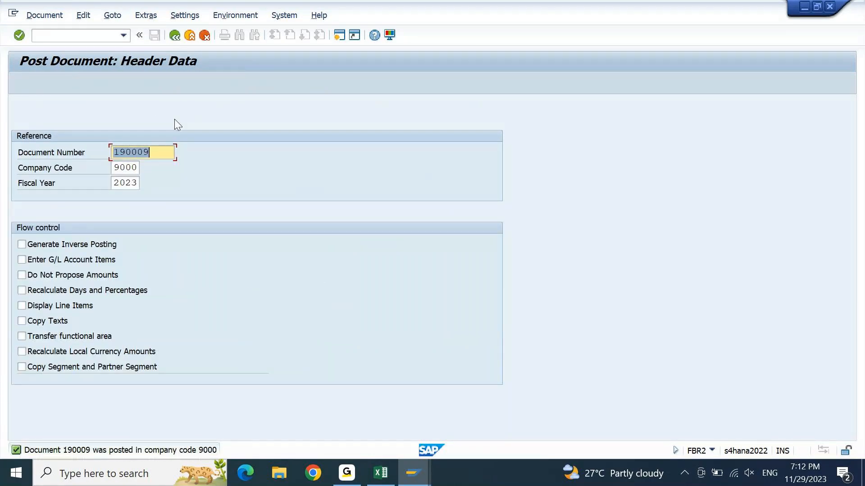
Refresh the Vendor Line Item Display for Palak stores and check the payment method column of the 29.11.2023 invoice
mouse_move(418, 468)
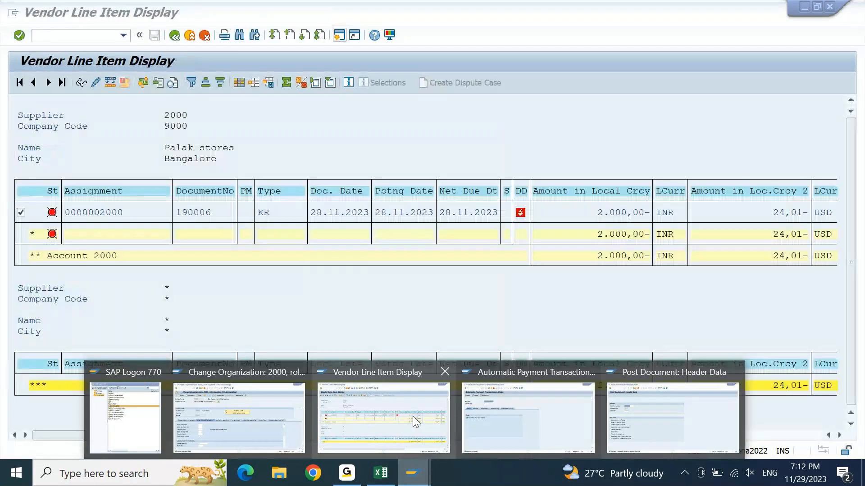
click(412, 416)
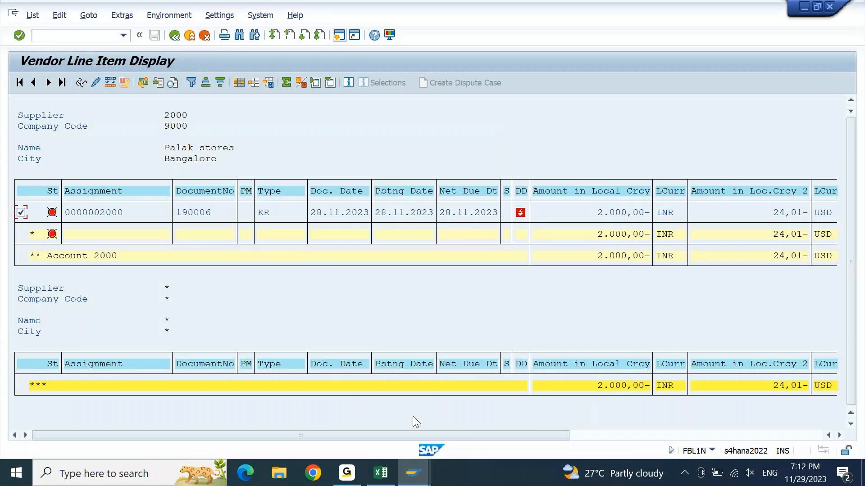
click(32, 15)
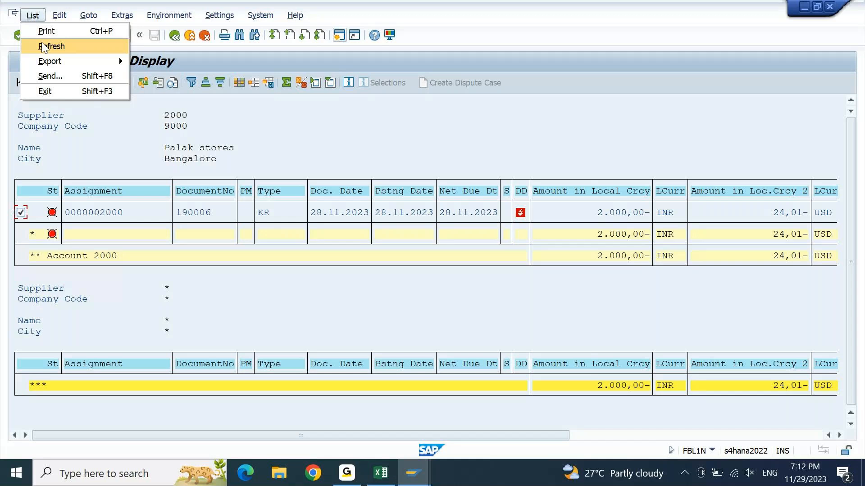
click(43, 46)
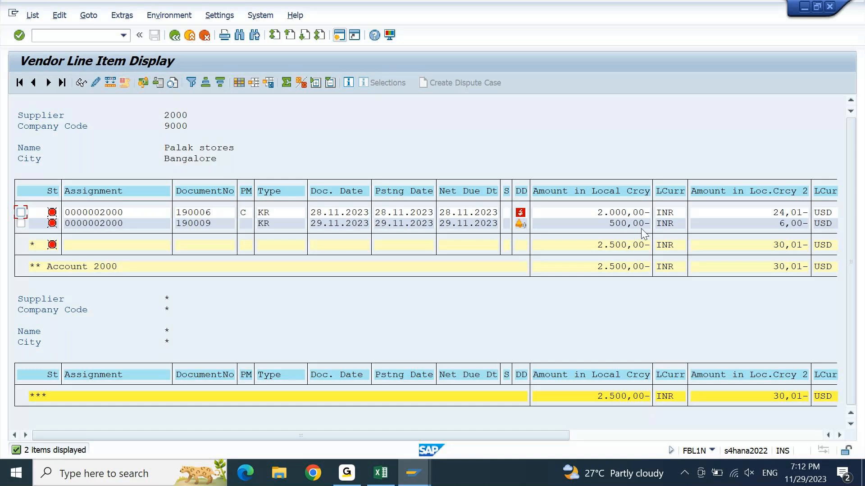
click(243, 224)
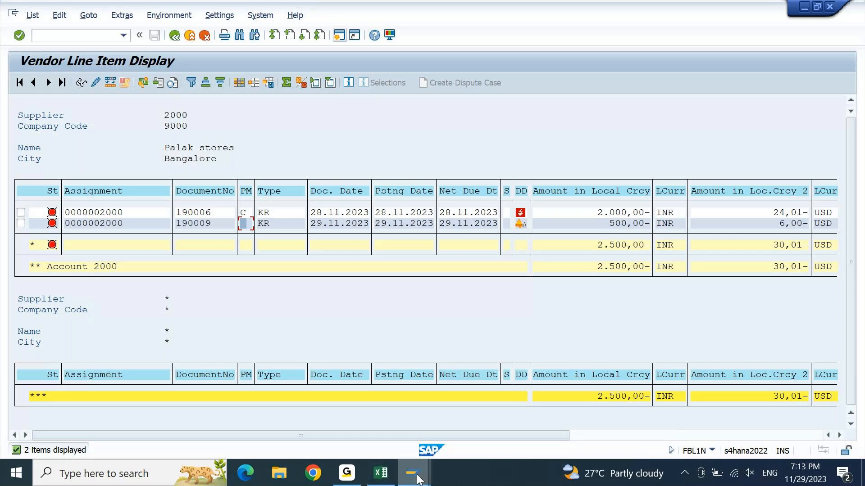
Review the F110 parameters for run 29.11.2023, schedule the payment proposal to start immediately, and update the run status
mouse_move(421, 480)
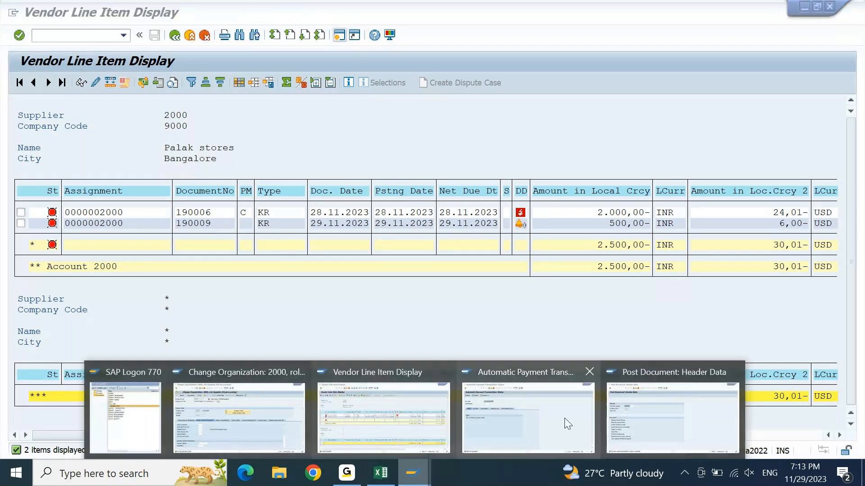
click(564, 418)
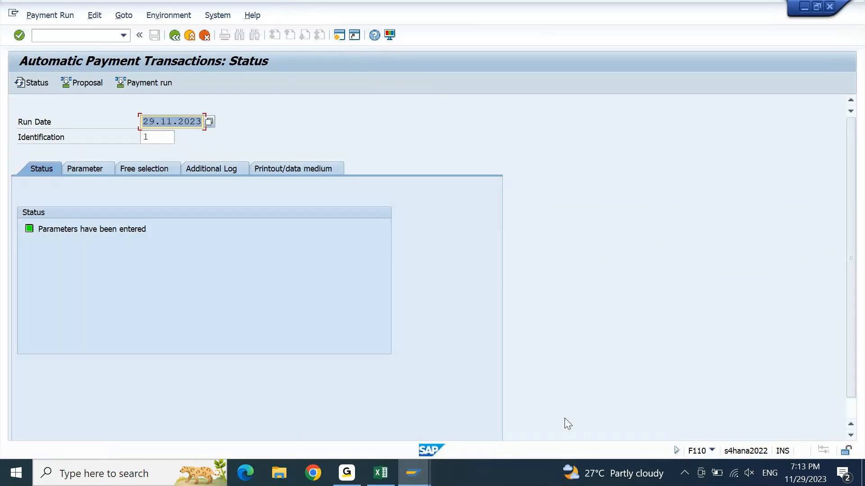
click(87, 168)
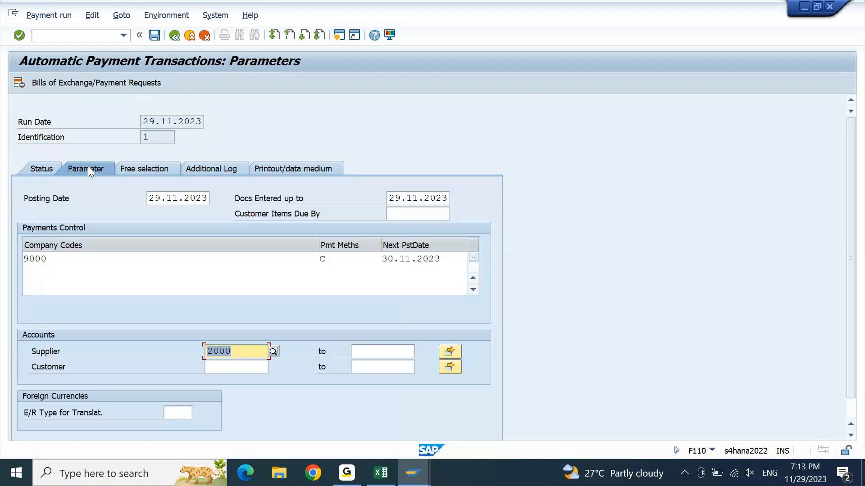
click(48, 168)
click(88, 83)
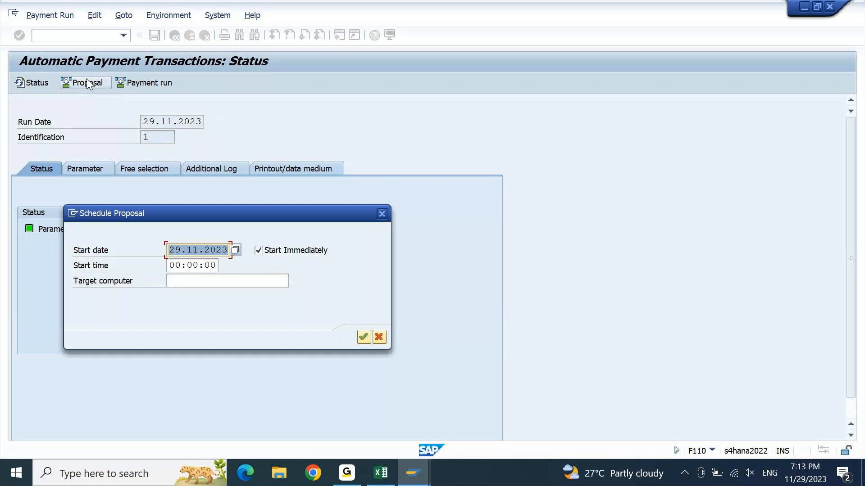
key(Return)
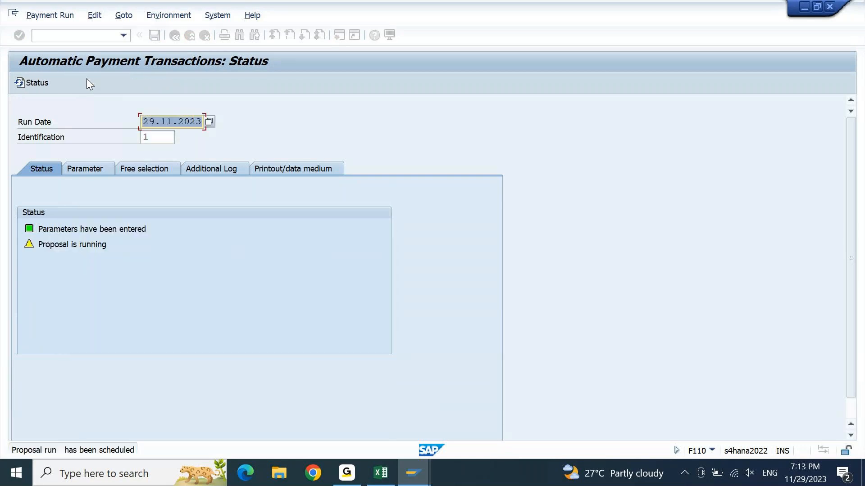
key(Return)
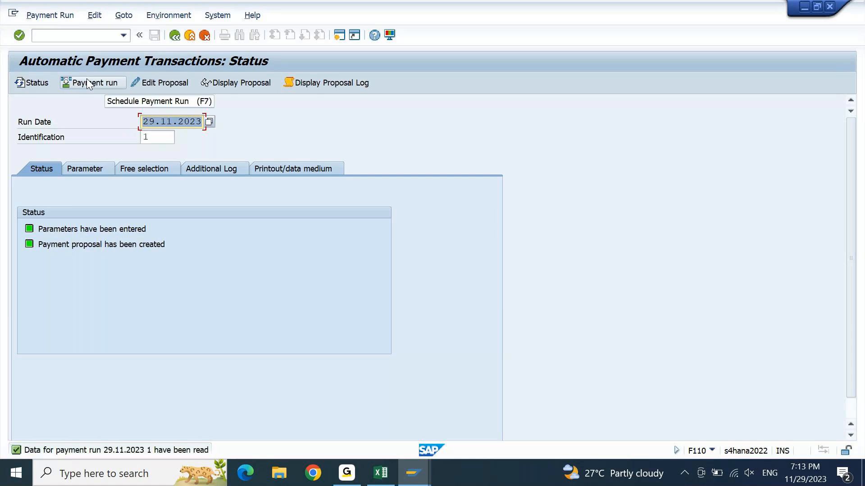
Display the payment proposal and compare the exception entry with the payable entry by payment method, account ID, house bank and value date
click(227, 85)
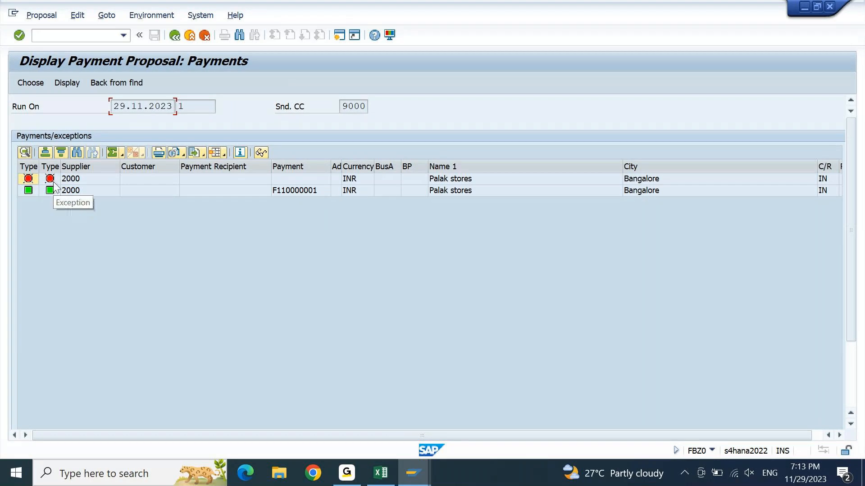
click(128, 185)
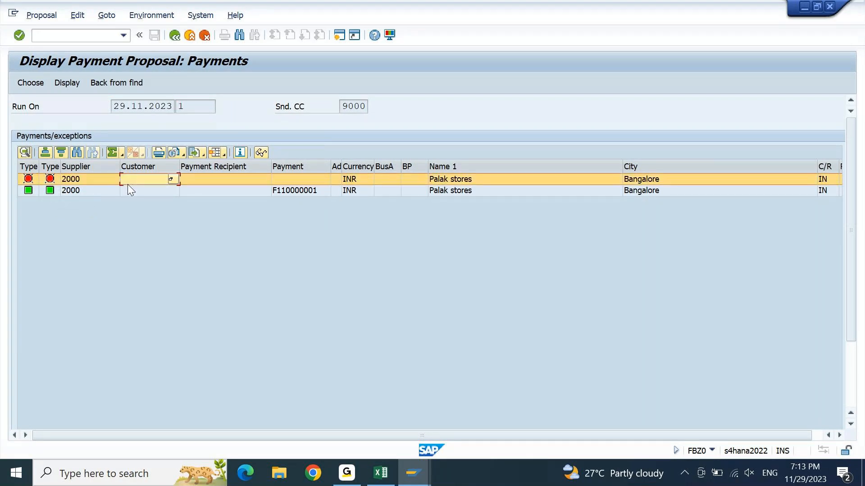
key(Right)
key(Right)
key(Right)
key(Right)
key(Right)
key(Right)
key(Right)
key(Right)
key(Right)
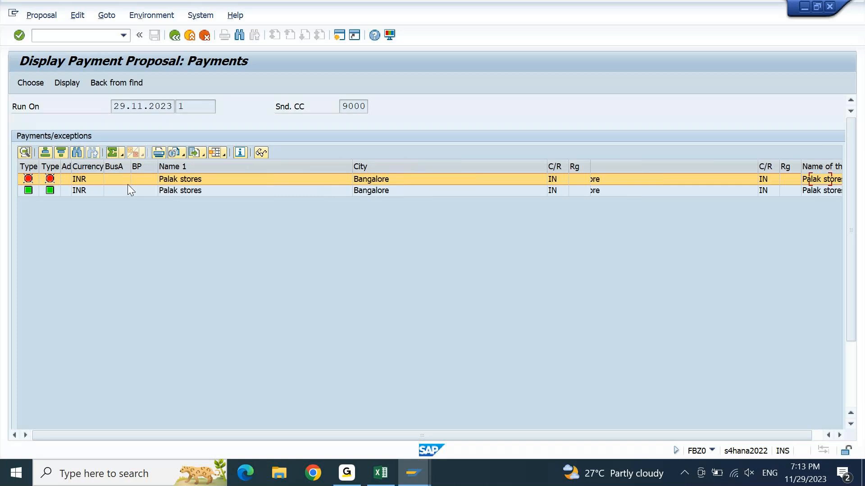
key(Right)
key(Right)
key(Right)
key(Right)
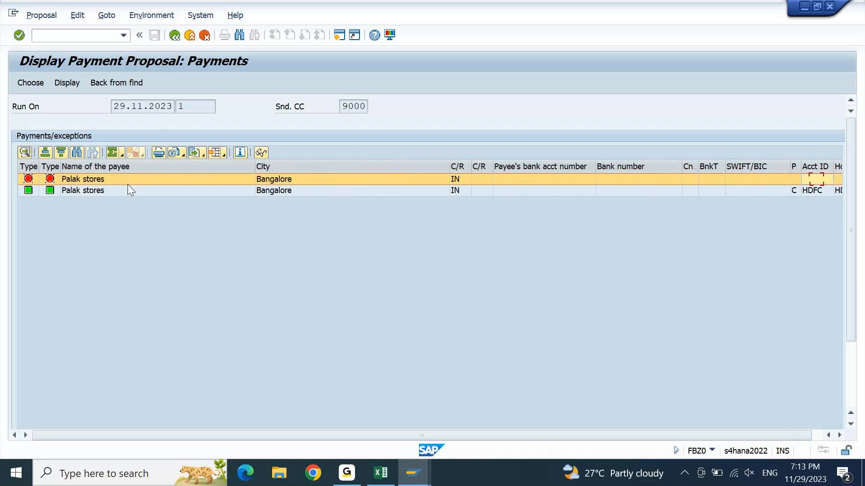
click(804, 191)
key(Right)
key(Right)
key(Right)
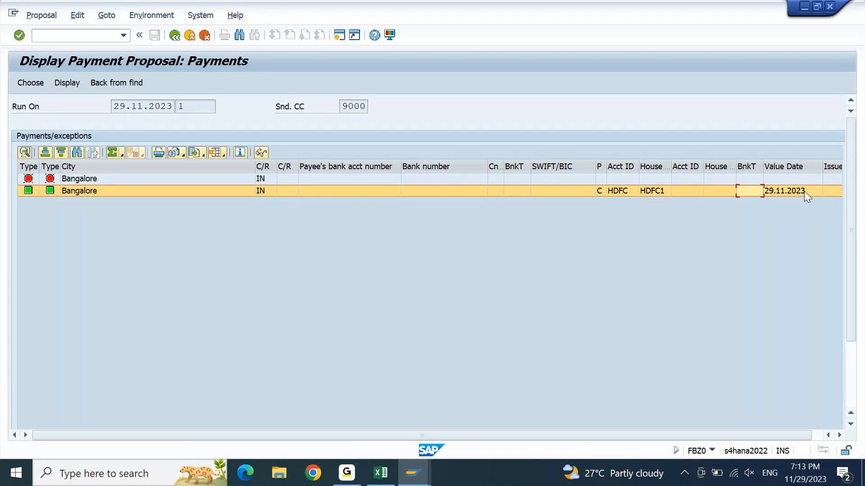
click(627, 182)
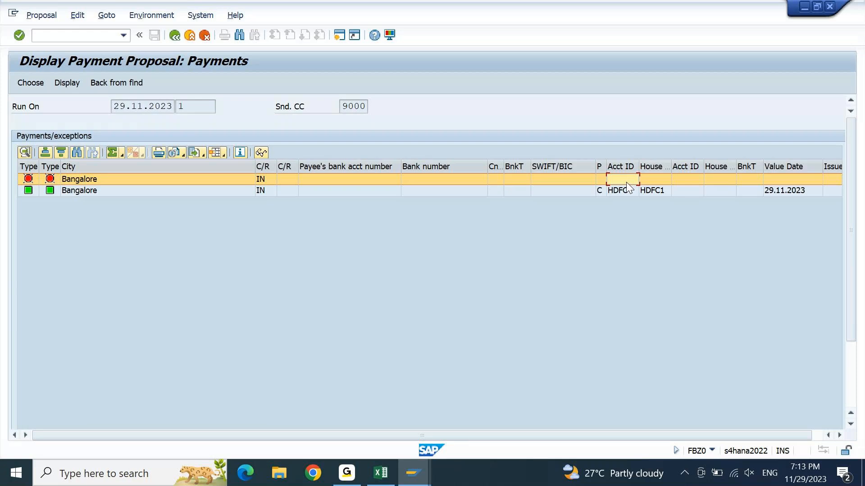
Set the payment method of the 500 INR Palak stores invoice to C in the vendor line item list and save it
mouse_move(413, 477)
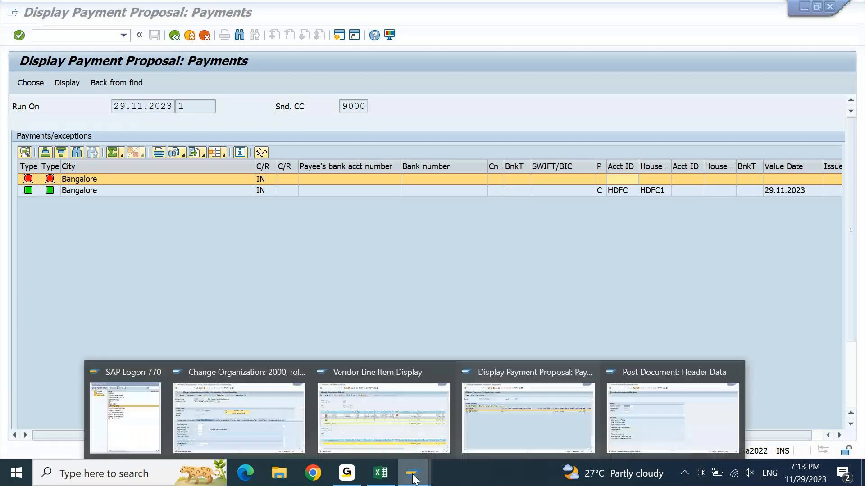
mouse_move(458, 414)
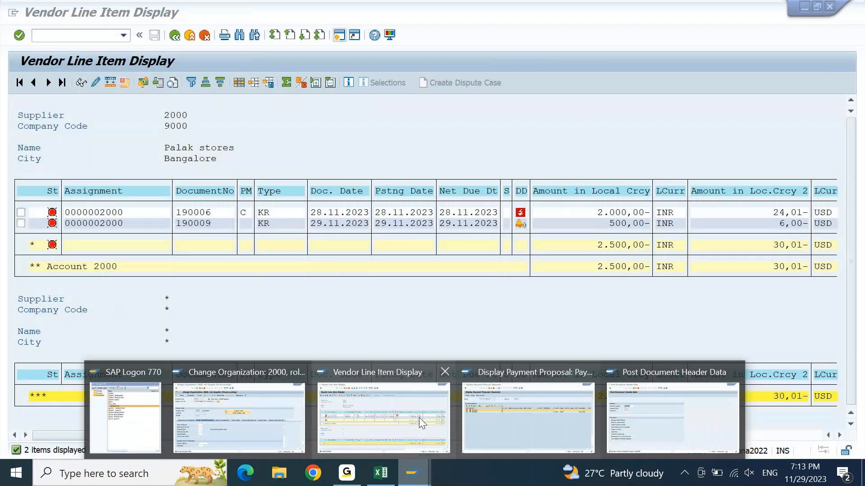
click(419, 417)
click(21, 224)
click(95, 83)
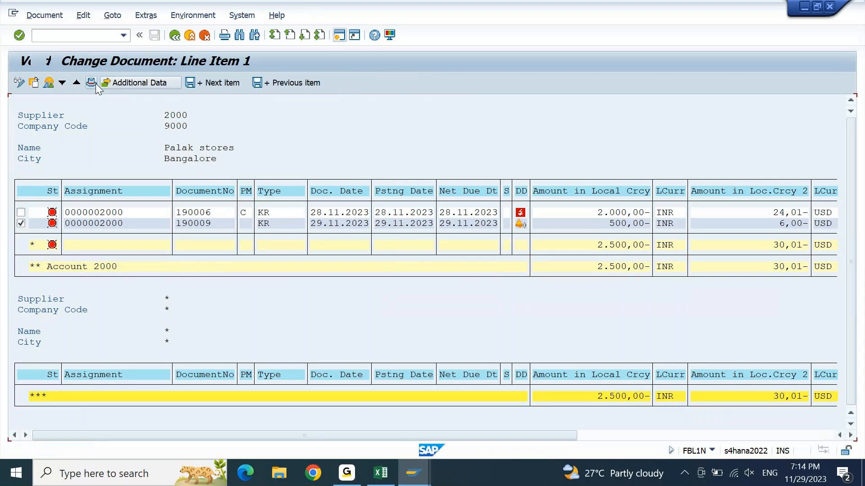
click(99, 306)
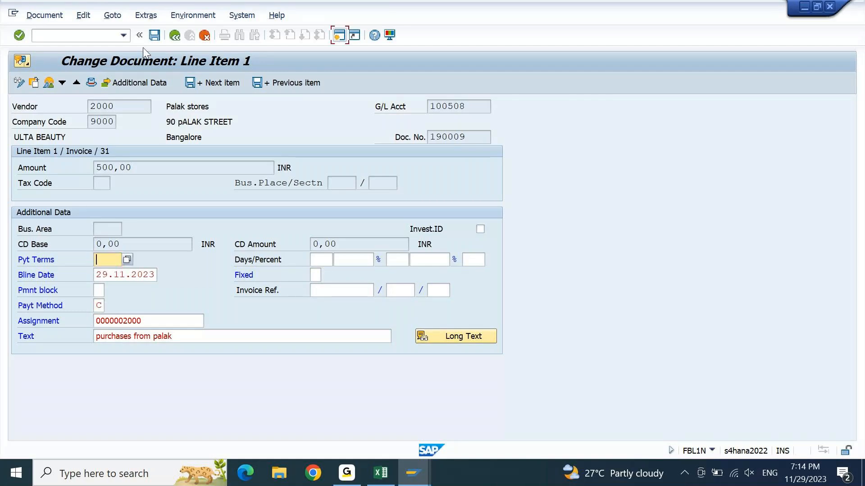
click(154, 38)
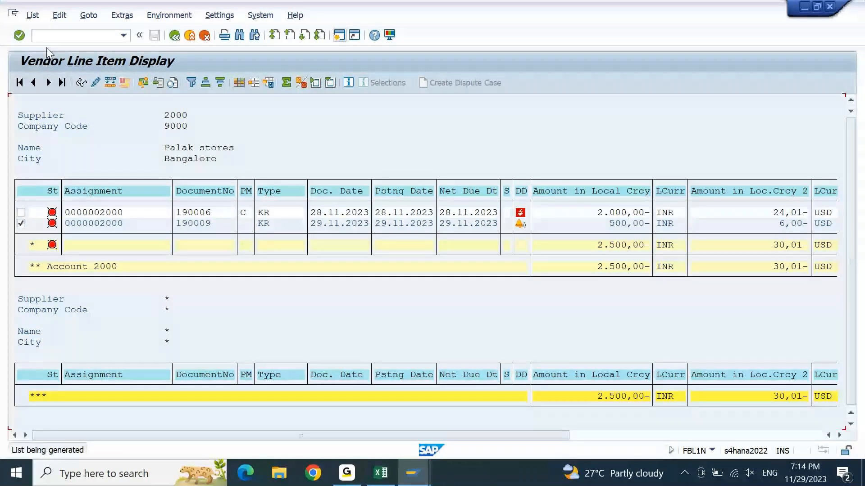
Return to the automatic payment run of 29.11.2023 and delete its payment proposal
click(421, 479)
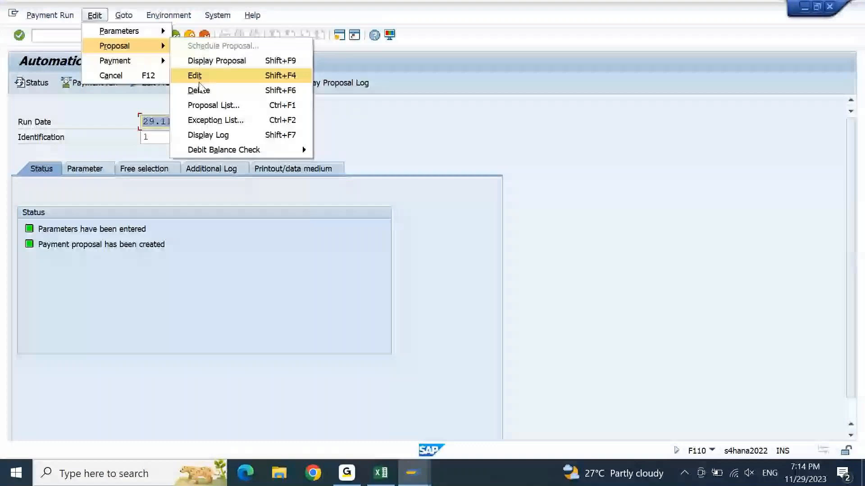
click(199, 91)
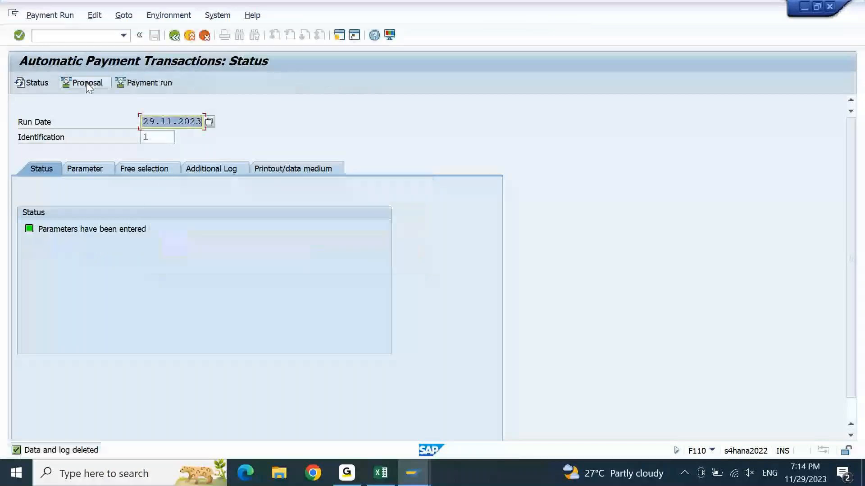
Schedule the payment proposal for run 29.11.2023 to start immediately and display the created proposal
click(87, 83)
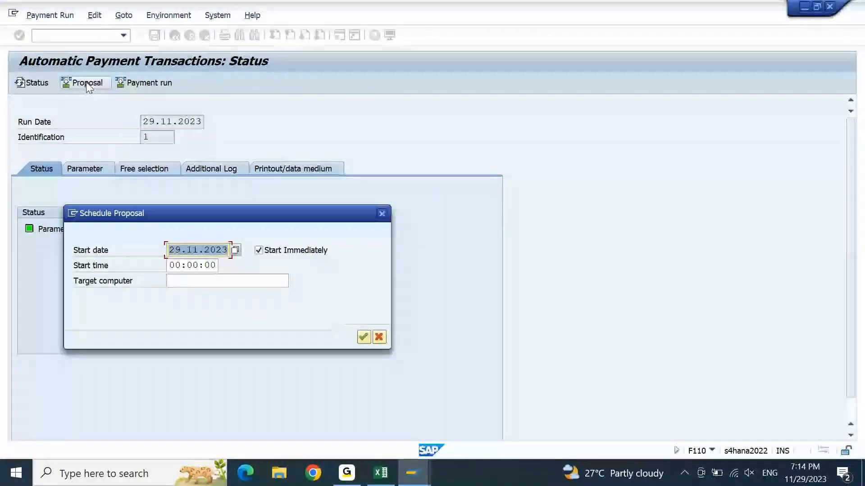
key(Return)
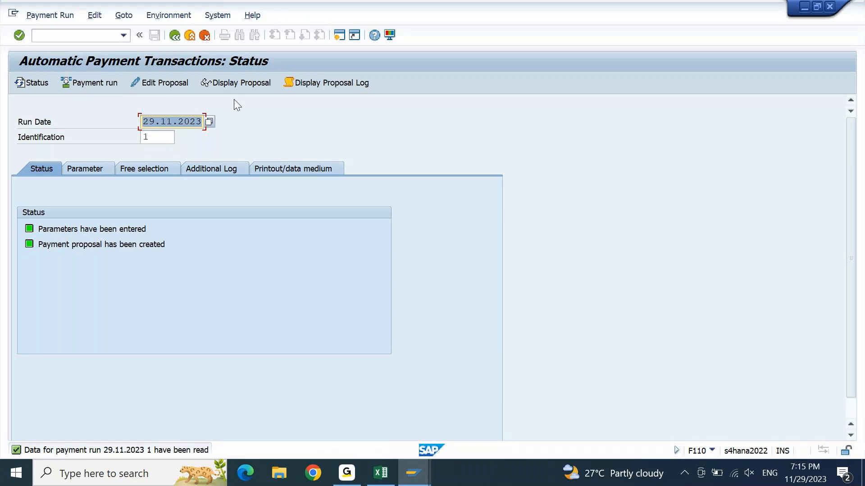
click(238, 85)
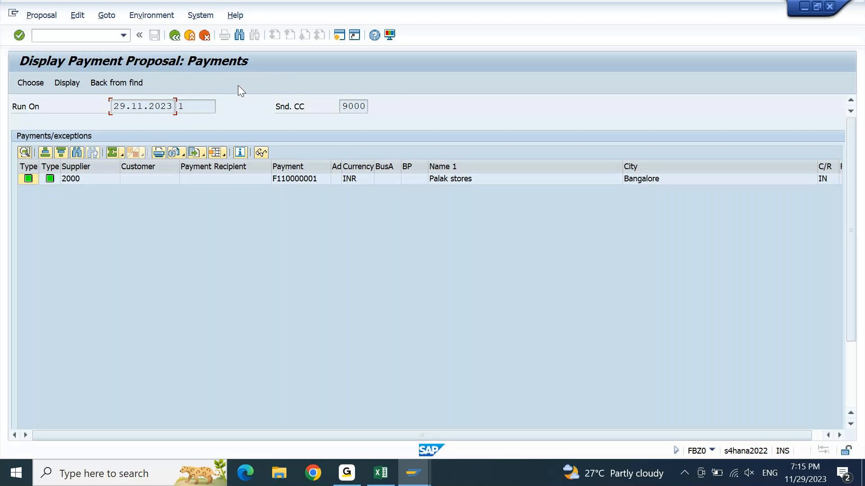
Examine the Palak stores payment entry across its columns, checking payment method, house bank, value date and amount paid in local currency
double_click(239, 179)
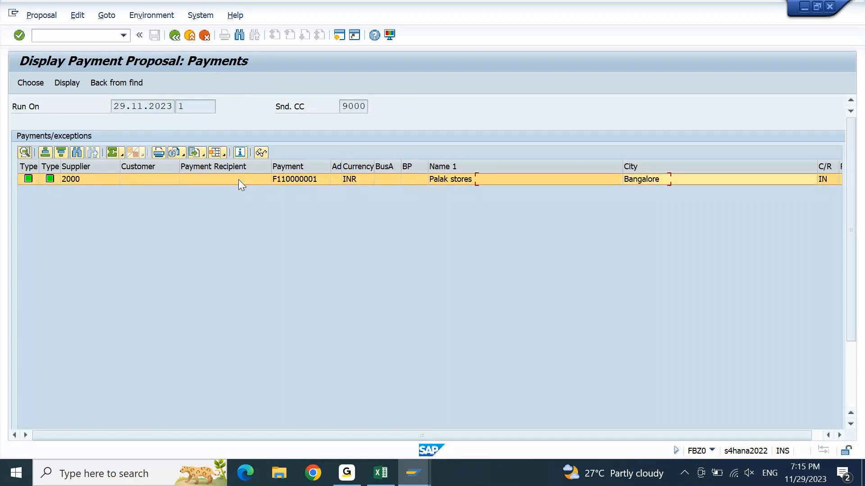
key(Right)
key(Right)
key(Right)
key(Right)
key(Right)
key(Right)
key(Right)
key(Right)
key(Right)
key(Right)
key(Right)
key(Right)
key(Right)
key(Right)
key(Right)
key(Right)
key(Right)
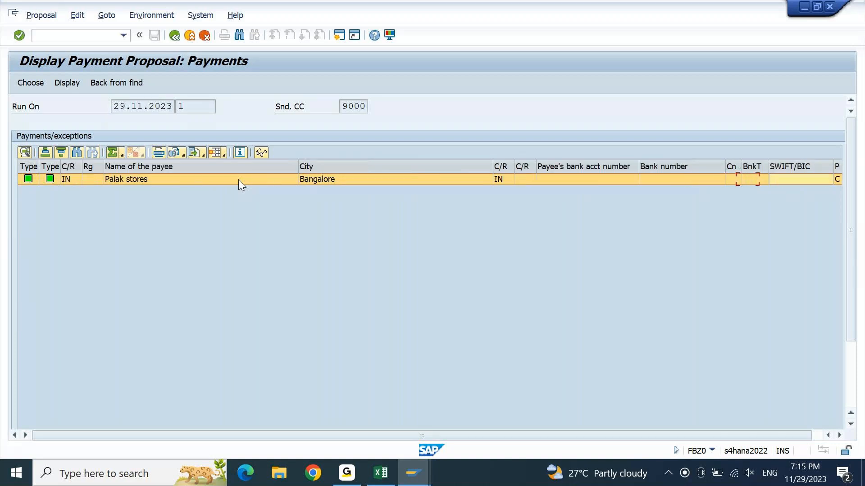
key(Right)
key(Right)
key(Right)
key(Right)
key(Right)
key(Right)
key(Right)
key(Right)
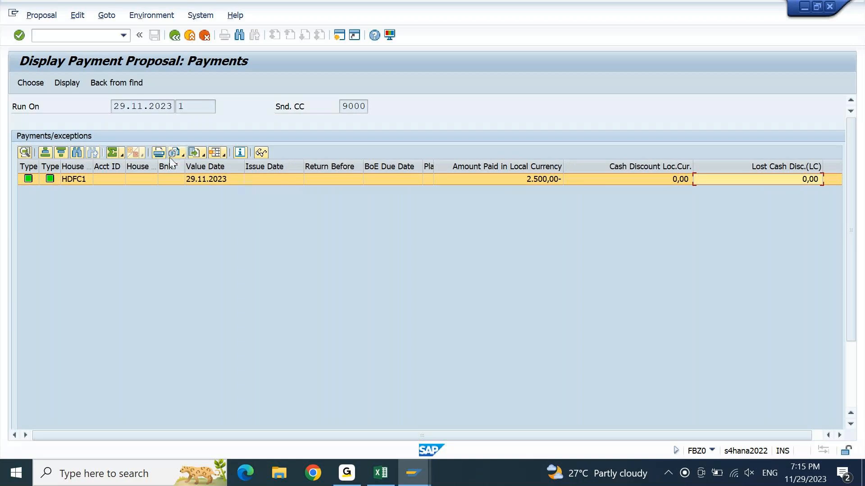
click(494, 176)
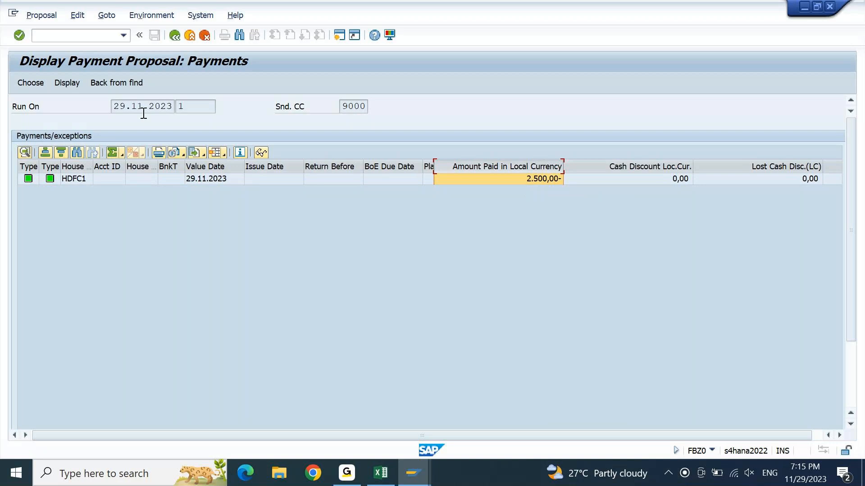
Change the proposal list layout to hide the Customer and Reason to Print Advice columns
click(225, 154)
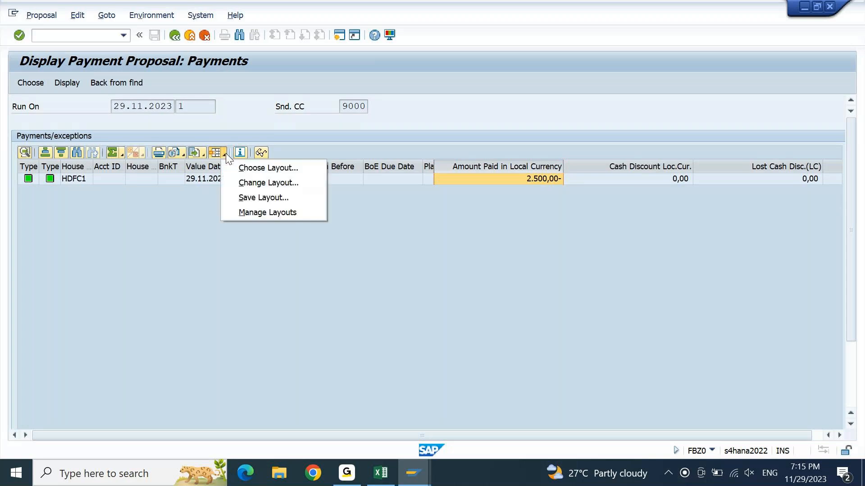
click(236, 183)
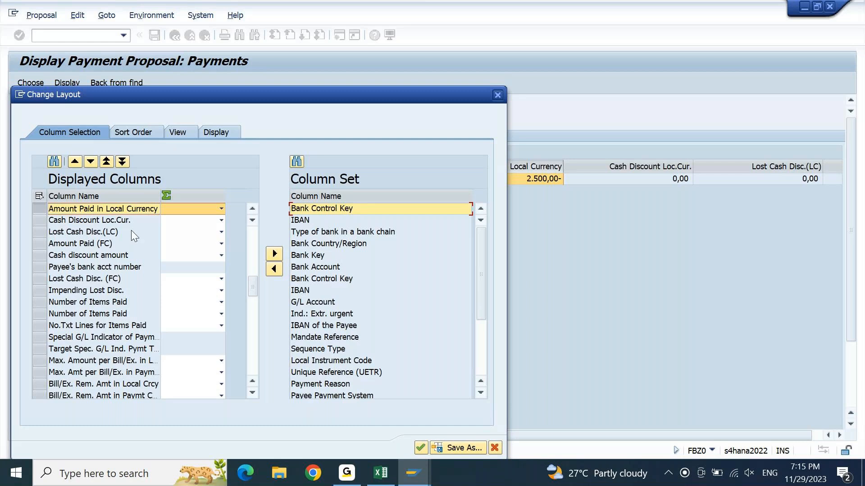
scroll(131, 230, up, 5)
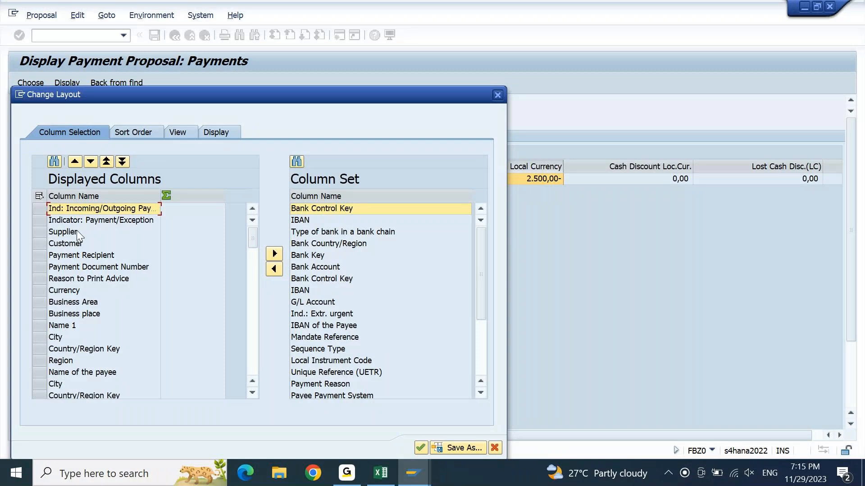
click(81, 255)
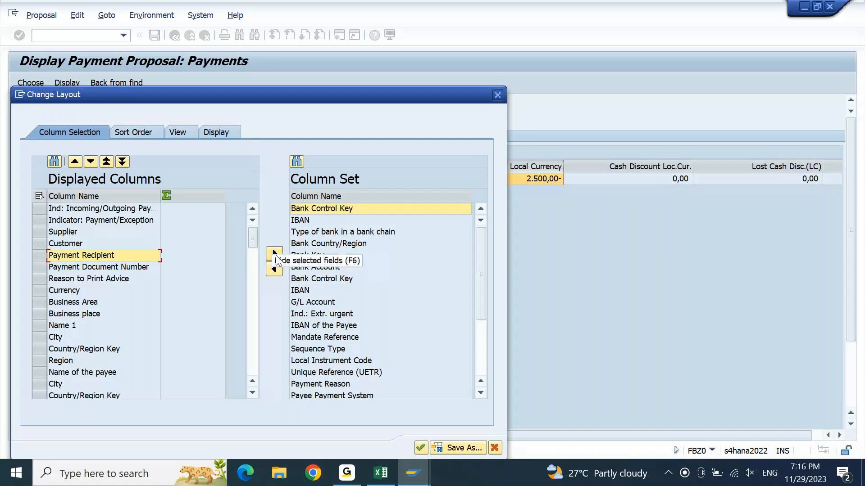
click(275, 254)
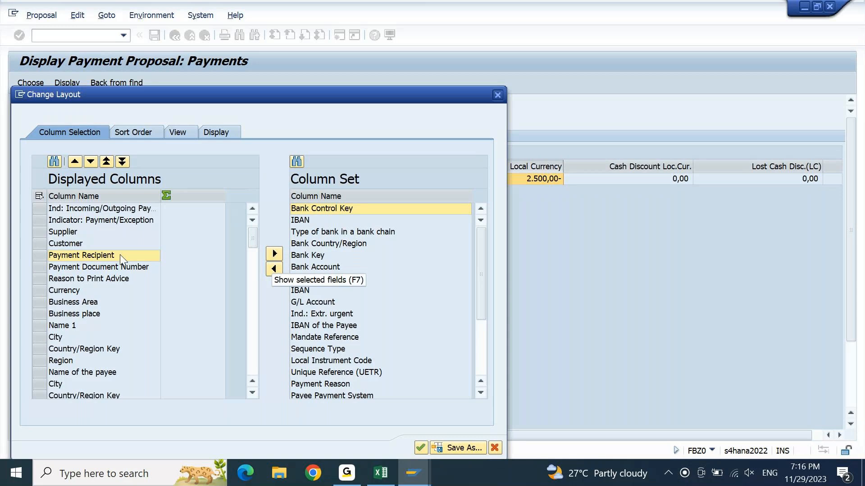
click(67, 244)
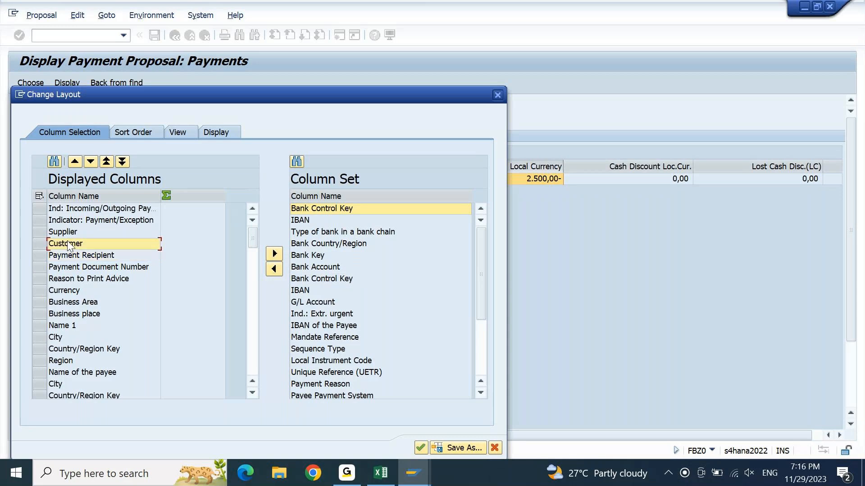
click(278, 255)
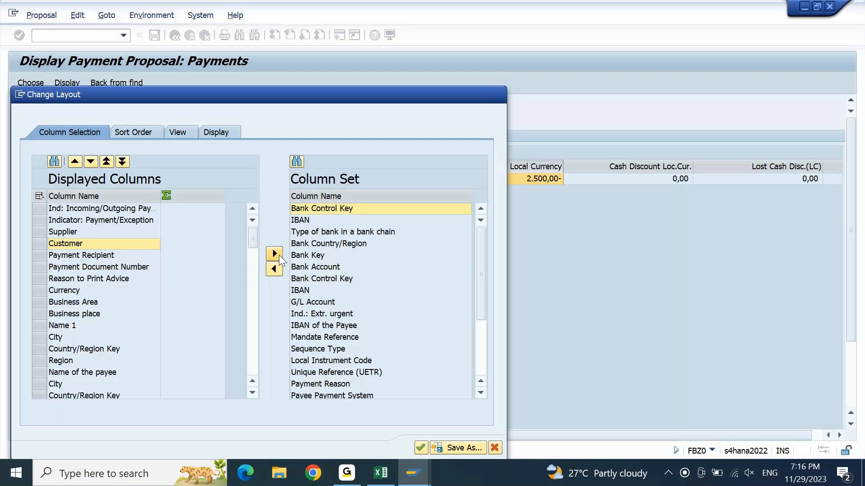
click(276, 254)
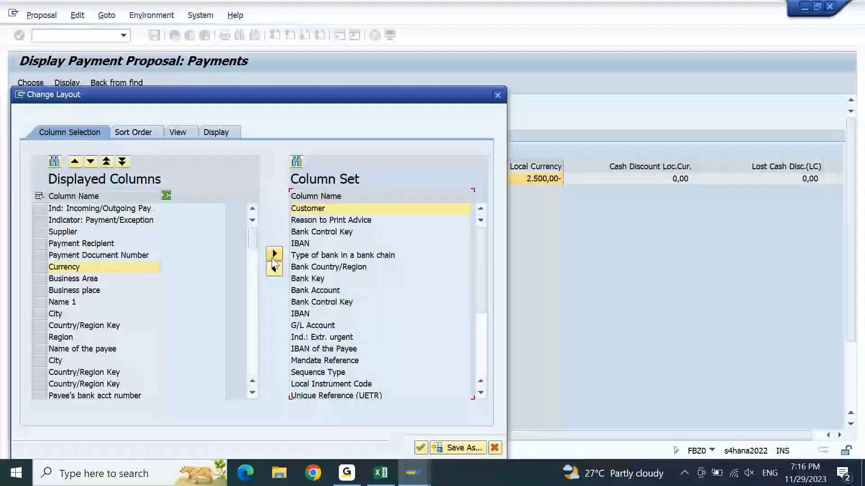
Hide the Business Area and Business place columns in the layout
click(85, 290)
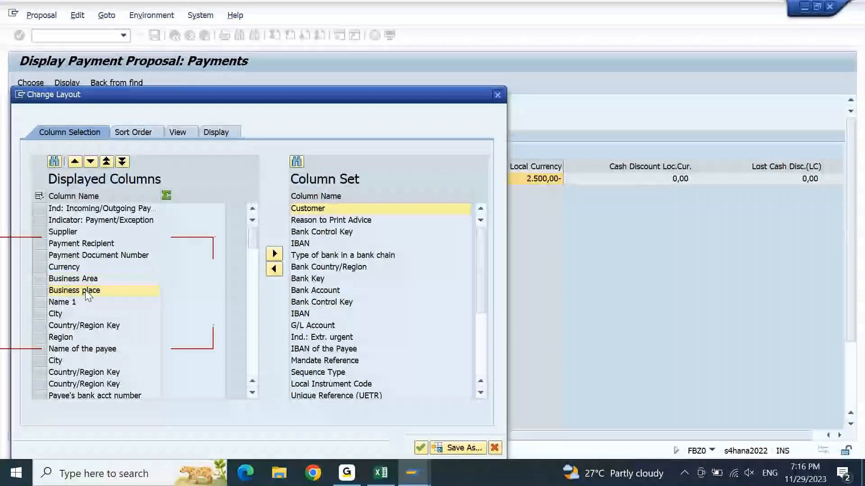
click(85, 283)
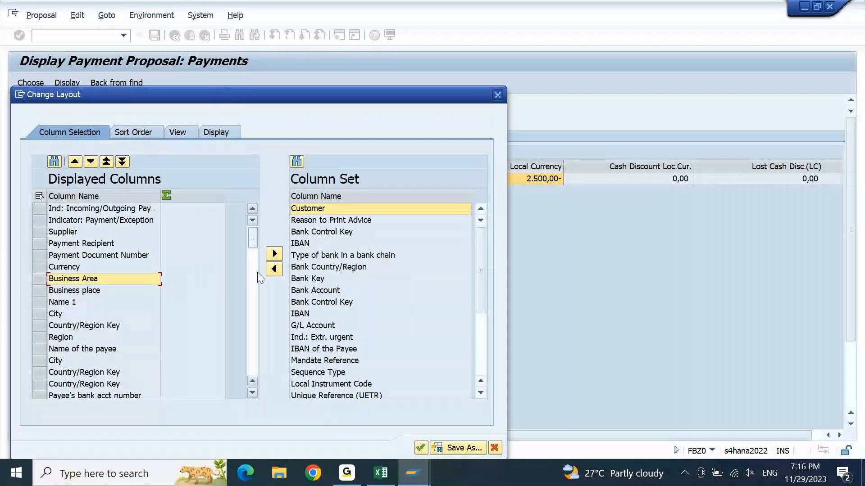
click(274, 256)
click(274, 254)
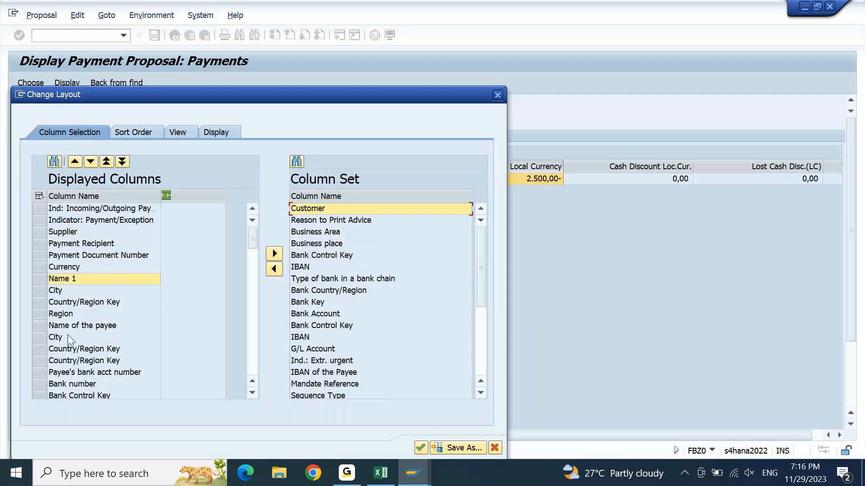
Move the Amount Paid (FC) column up the displayed columns so it directly follows Payment Recipient
click(252, 302)
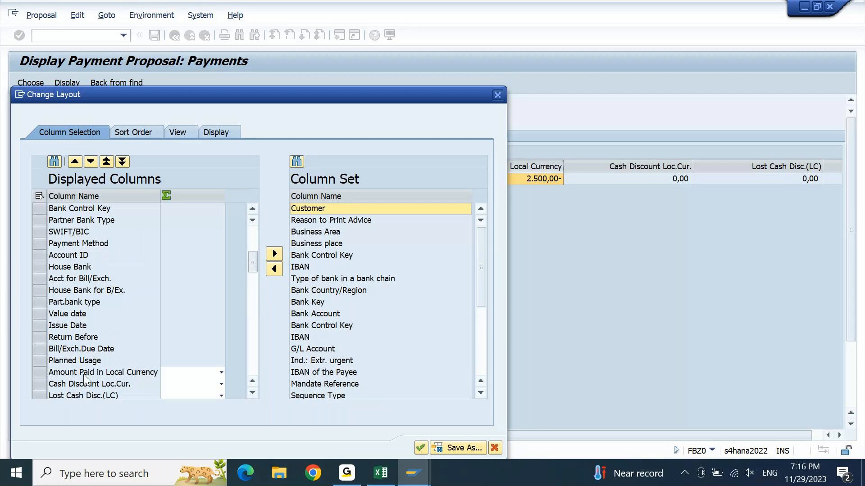
click(250, 393)
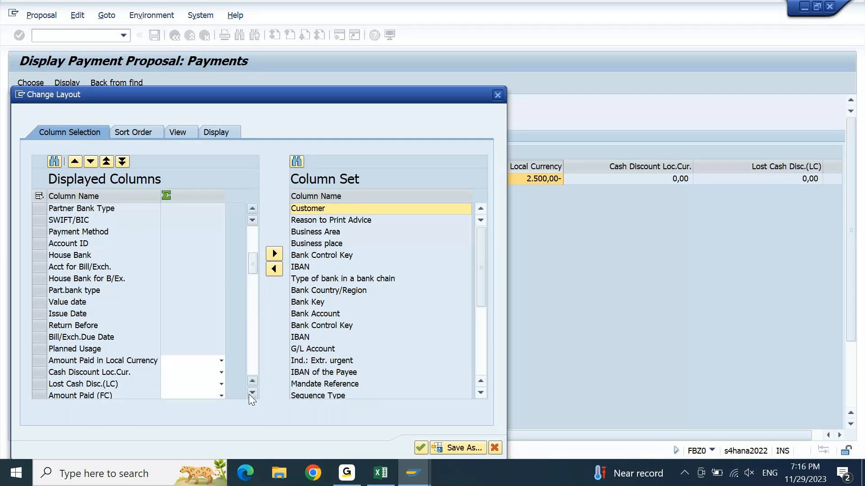
click(250, 392)
click(81, 384)
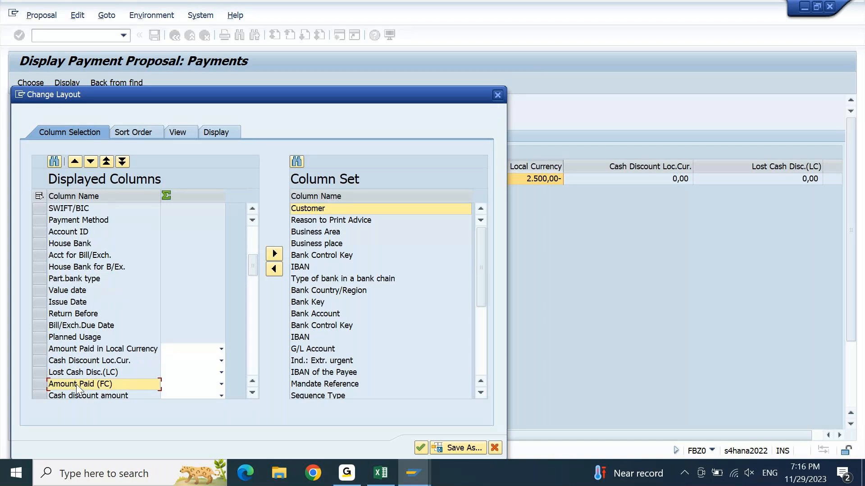
click(74, 161)
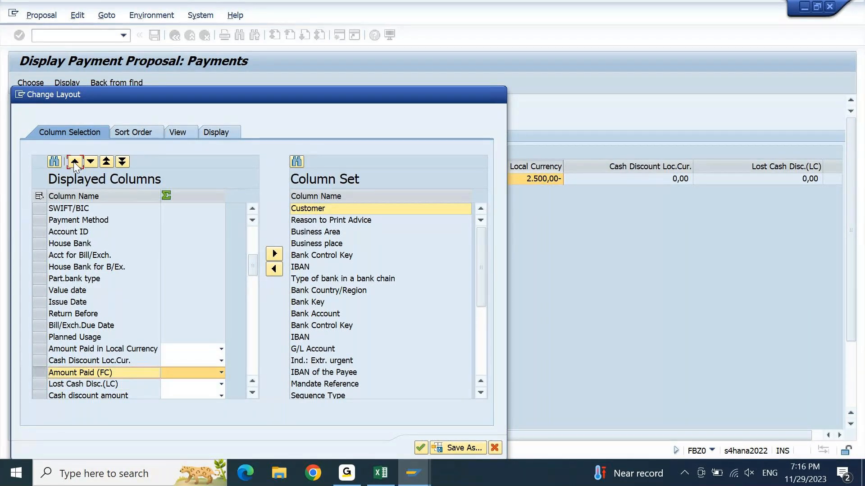
click(74, 161)
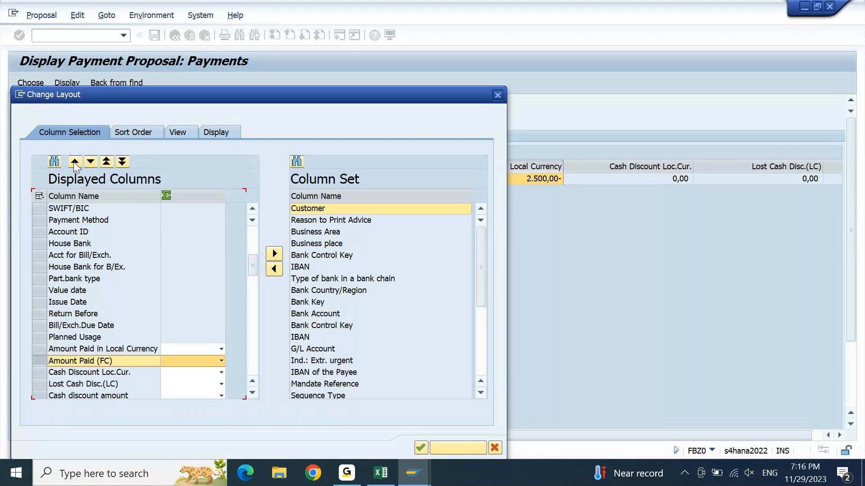
click(74, 161)
click(74, 161)
click(74, 161)
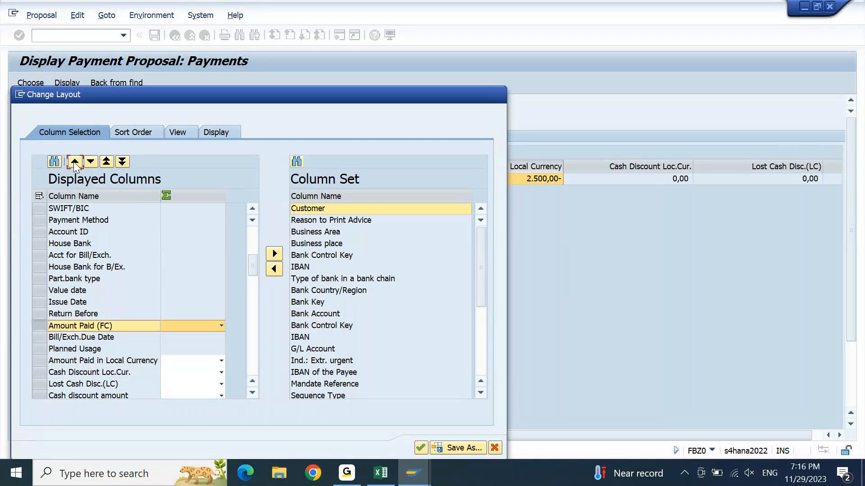
click(73, 161)
click(74, 161)
click(74, 161)
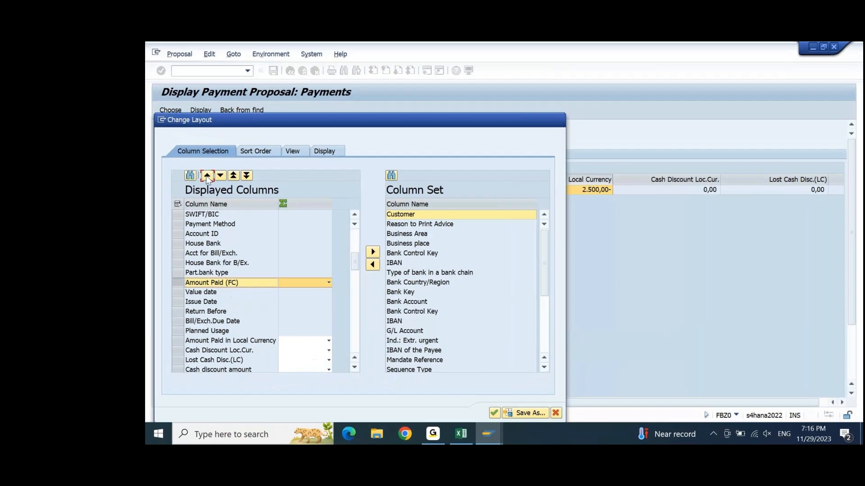
click(207, 176)
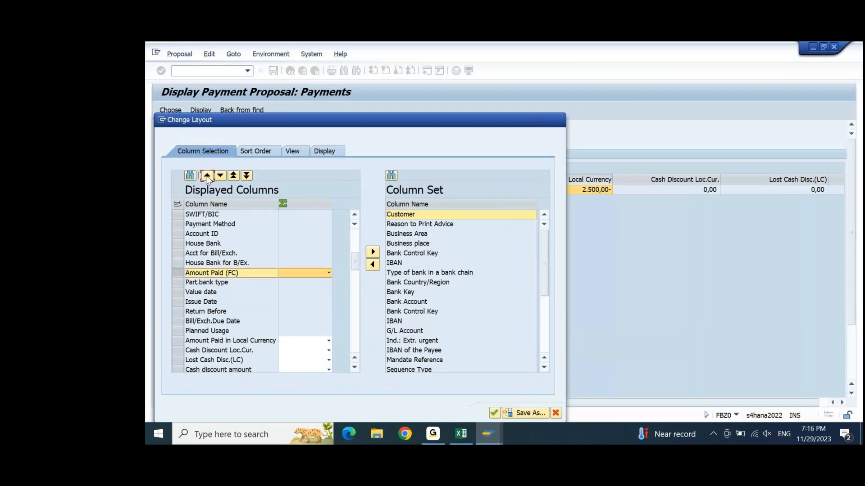
click(207, 176)
click(232, 177)
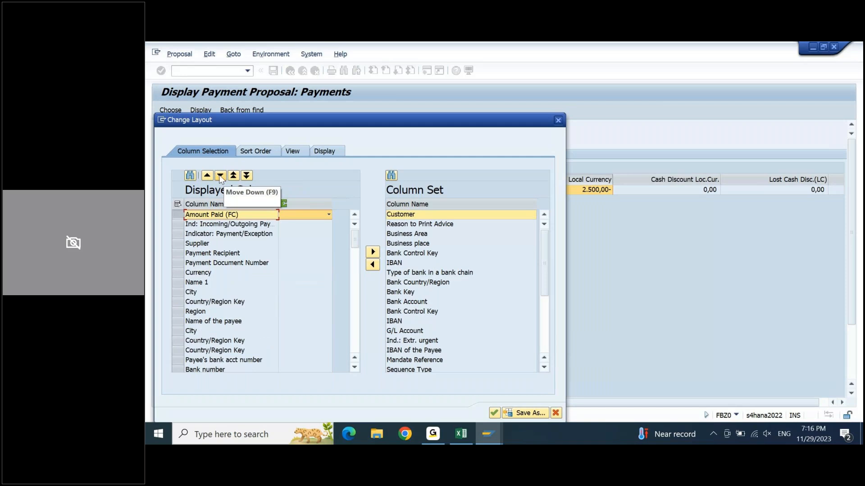
click(220, 176)
click(220, 175)
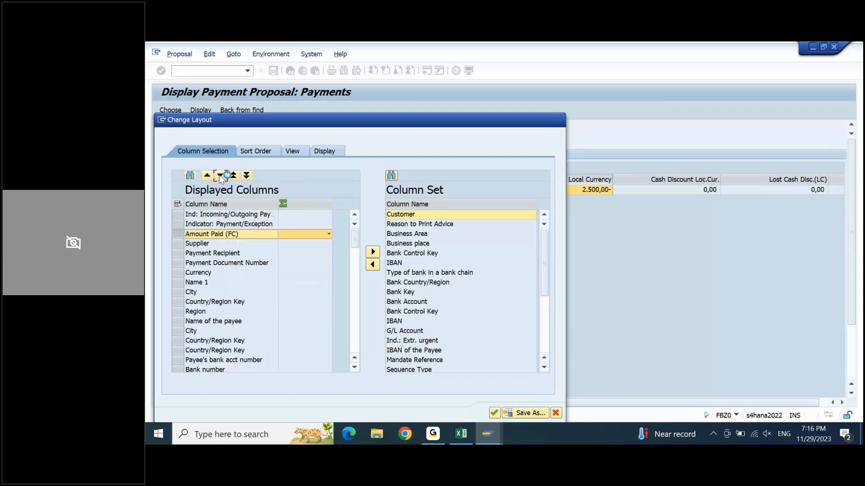
click(221, 176)
click(220, 176)
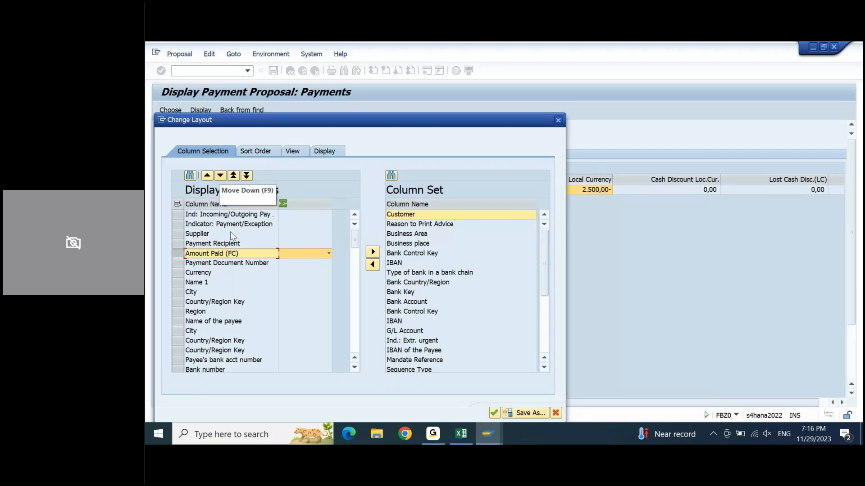
Move the Payment Method column up the displayed columns to sit between Payment Recipient and Amount Paid (FC)
click(354, 367)
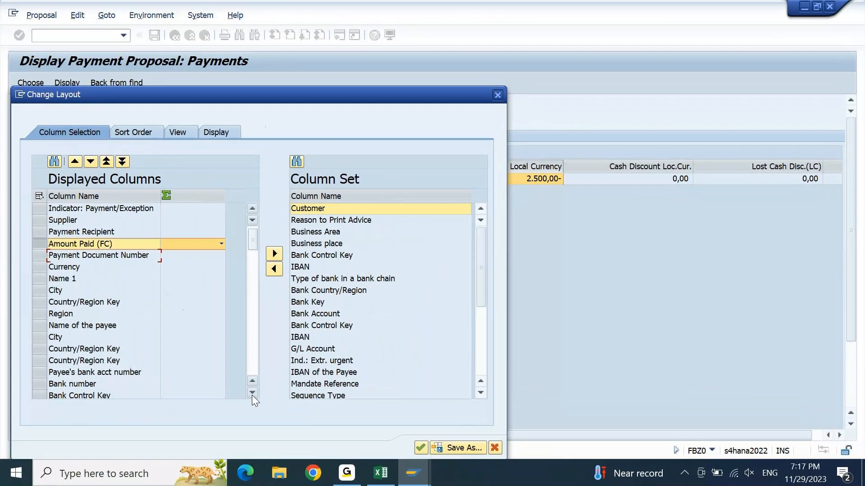
click(252, 393)
click(252, 392)
click(252, 392)
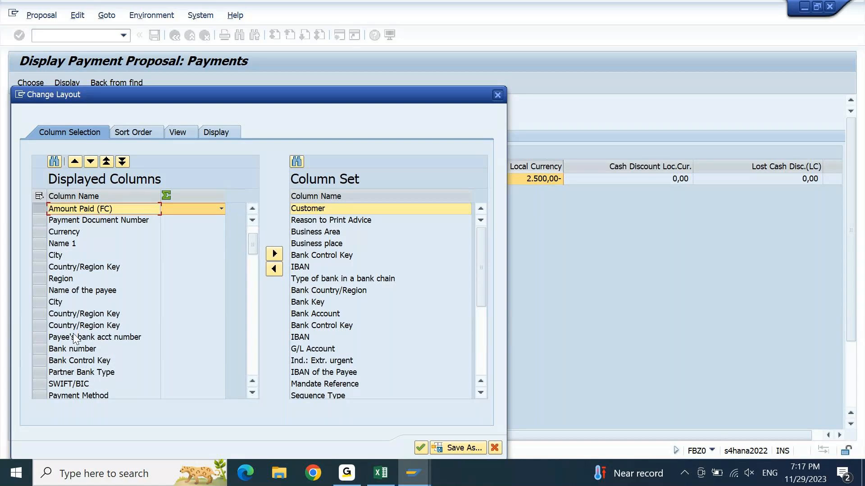
scroll(250, 393, down, 1)
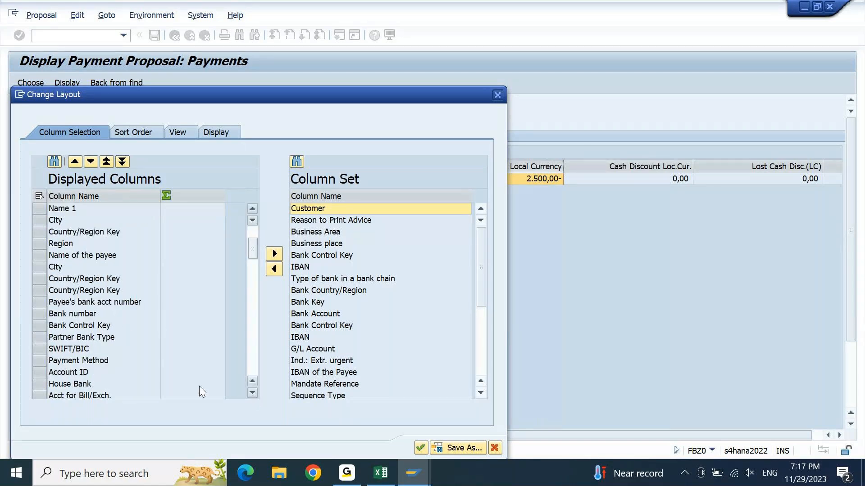
click(95, 361)
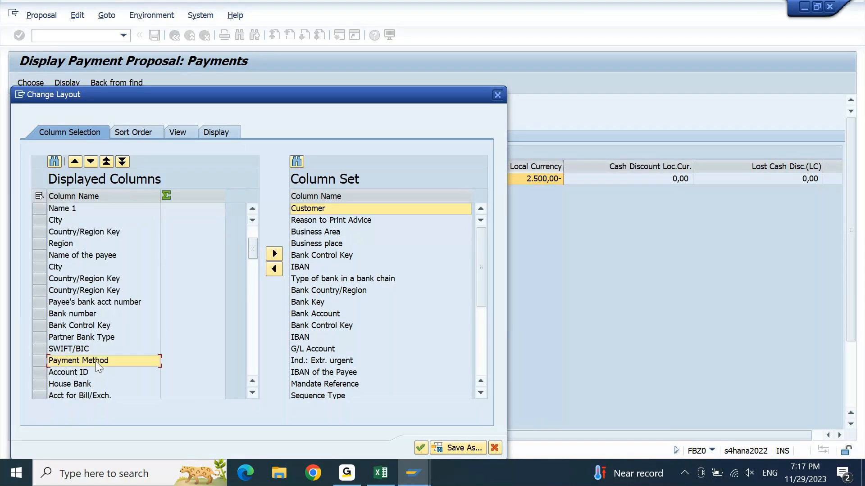
click(106, 163)
click(107, 164)
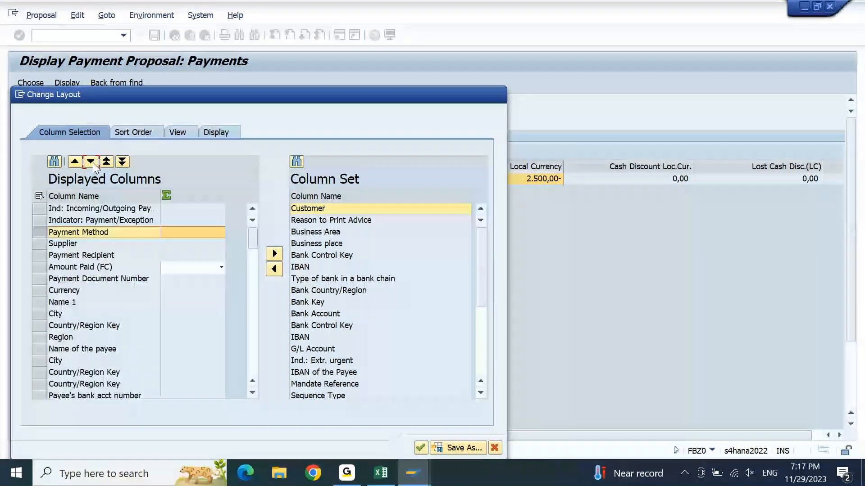
click(91, 161)
click(91, 162)
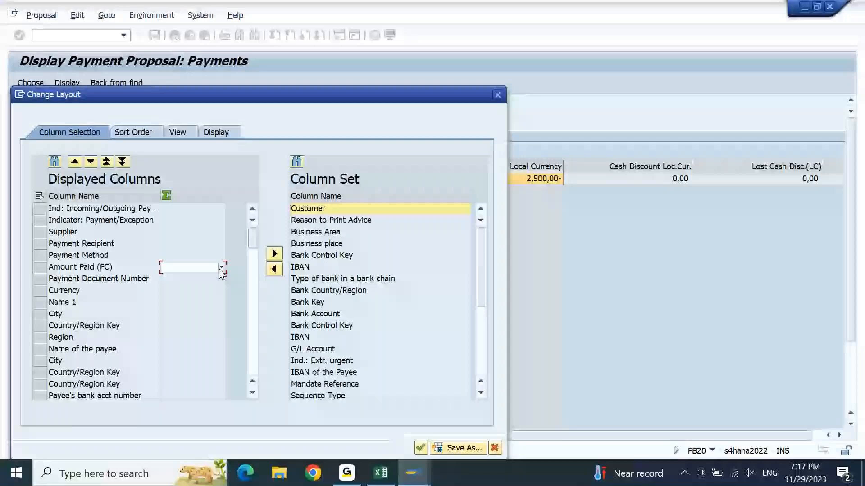
Set the Amount Paid (FC) column in the displayed columns to be totalled
click(221, 269)
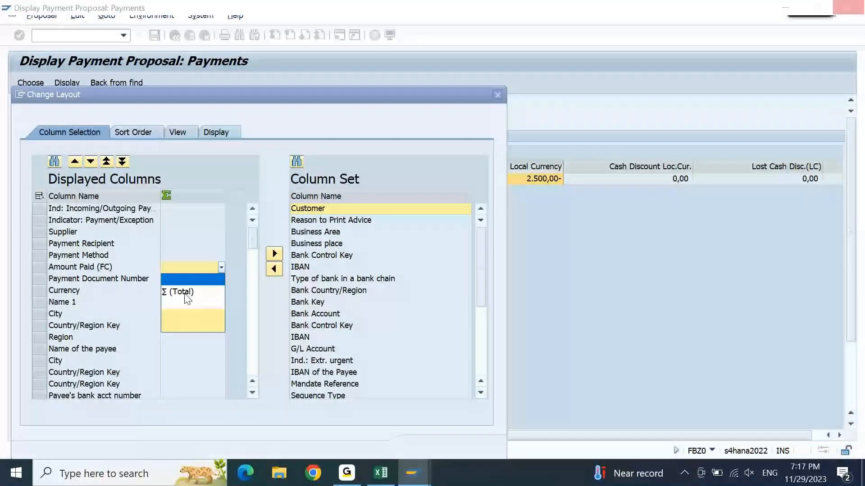
click(187, 298)
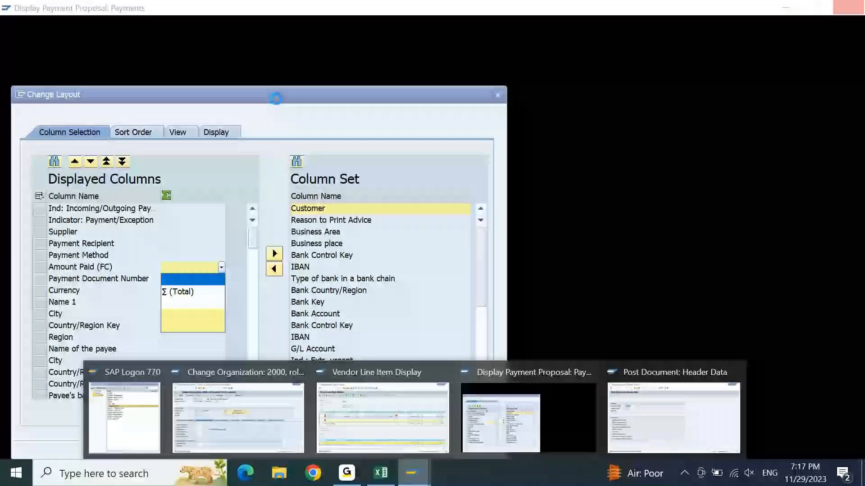
mouse_move(385, 430)
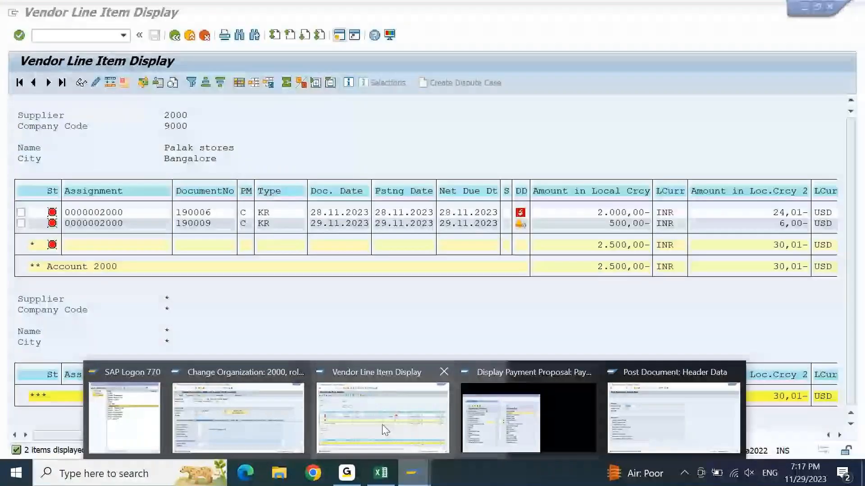
click(385, 430)
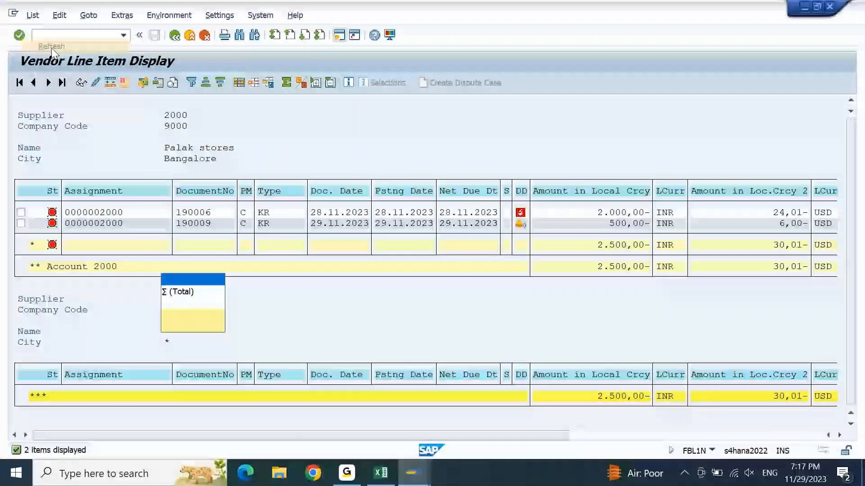
click(419, 484)
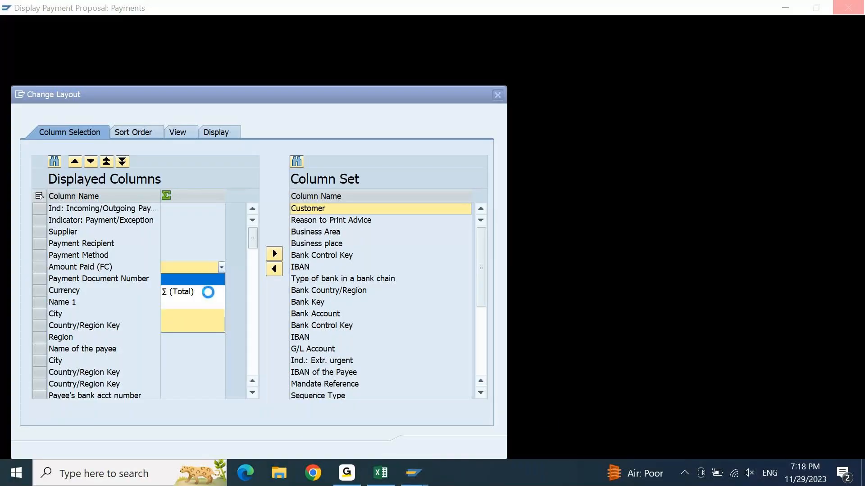
click(208, 293)
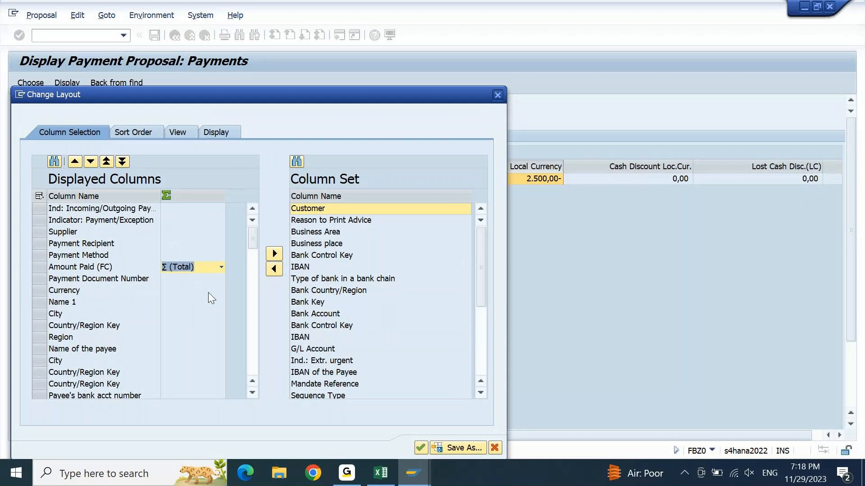
Save the layout using the owner's first name as layout ID and description, marked both user-specific and default
click(452, 447)
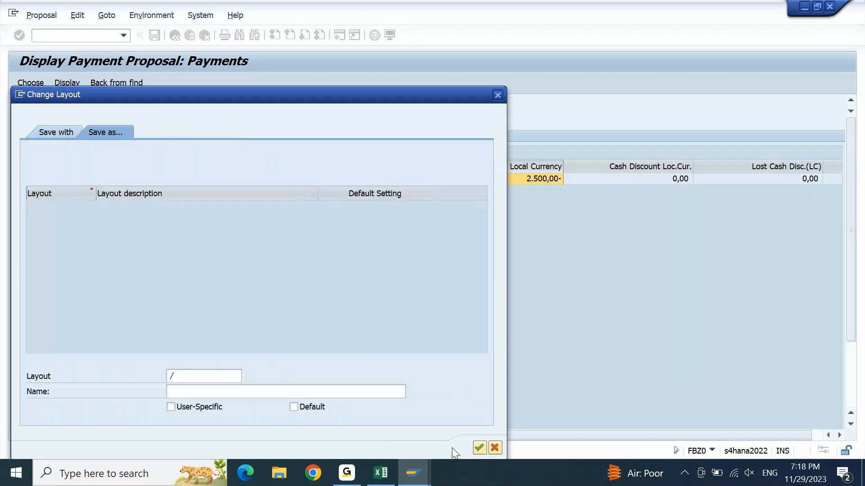
click(187, 380)
text(AJAY)
key(Tab)
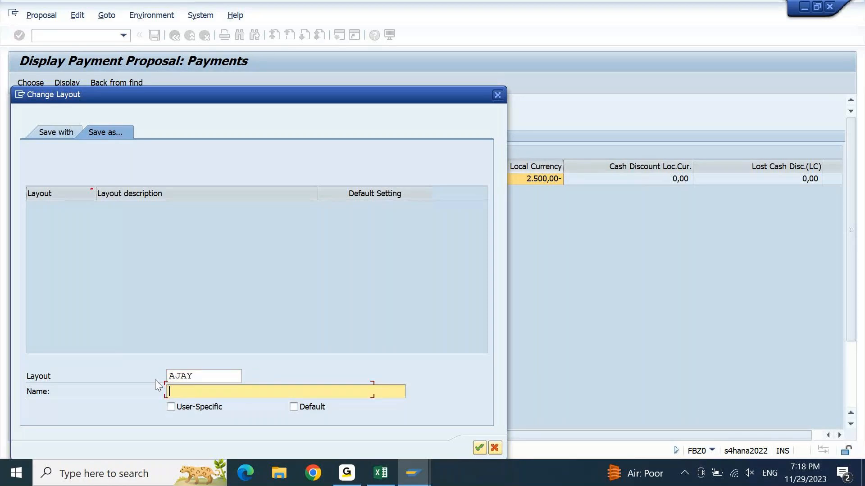
text(AJAY)
key(Tab)
key(space)
key(Tab)
key(space)
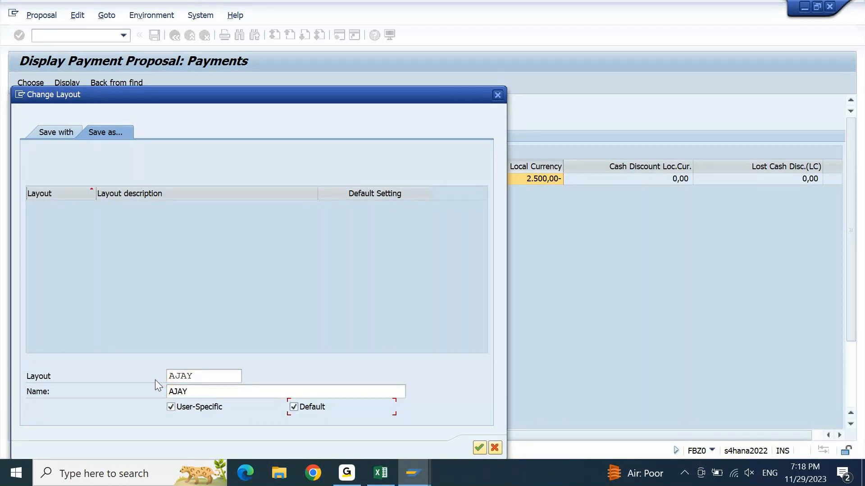
click(479, 450)
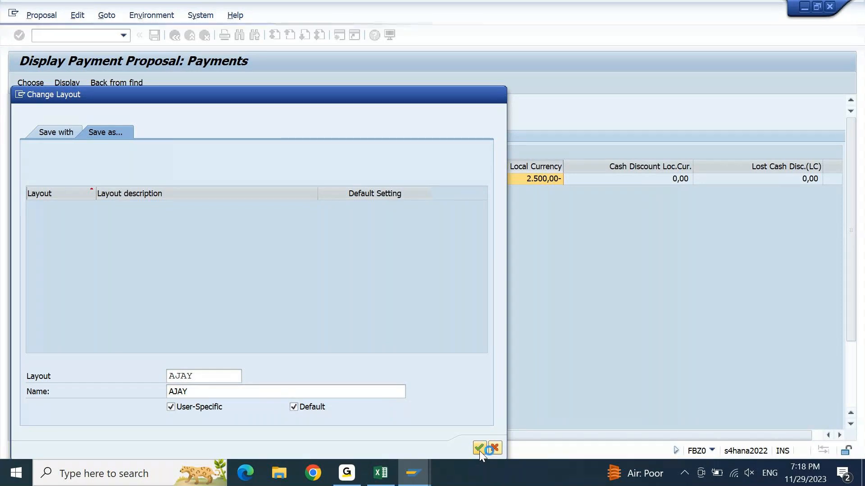
click(359, 448)
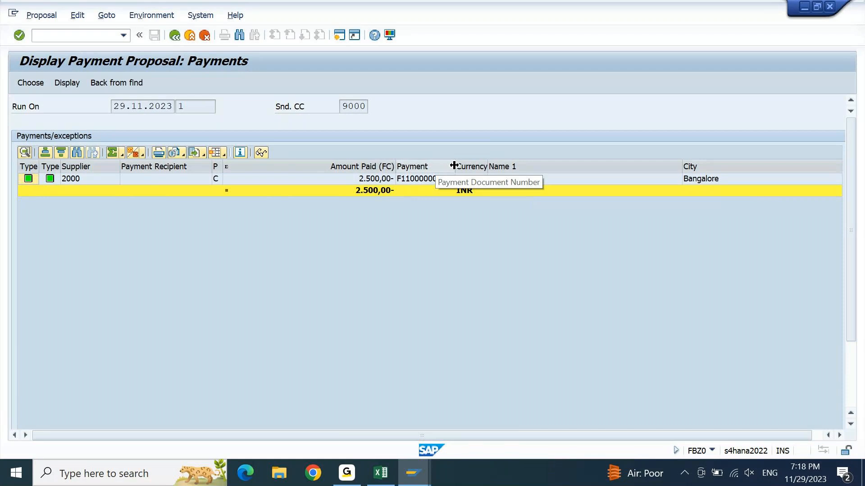
Widen the Payment Document Number column in the payments list so its full heading and document number fit
drag(455, 167, 507, 166)
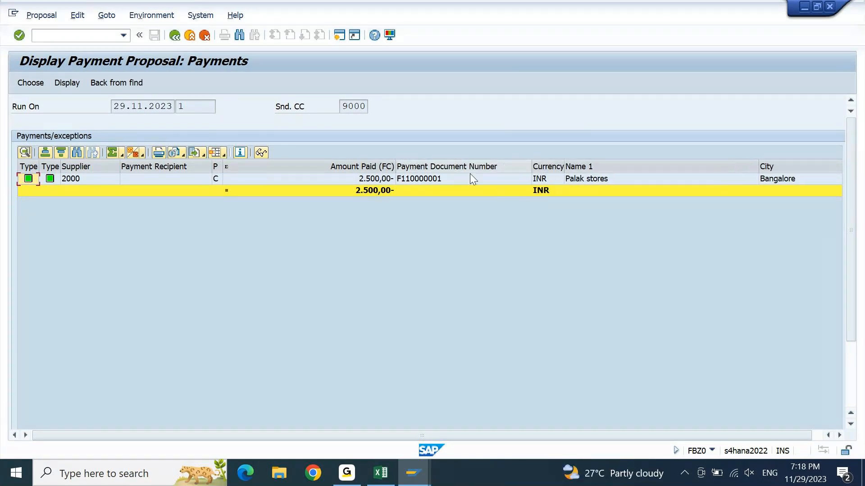
click(455, 178)
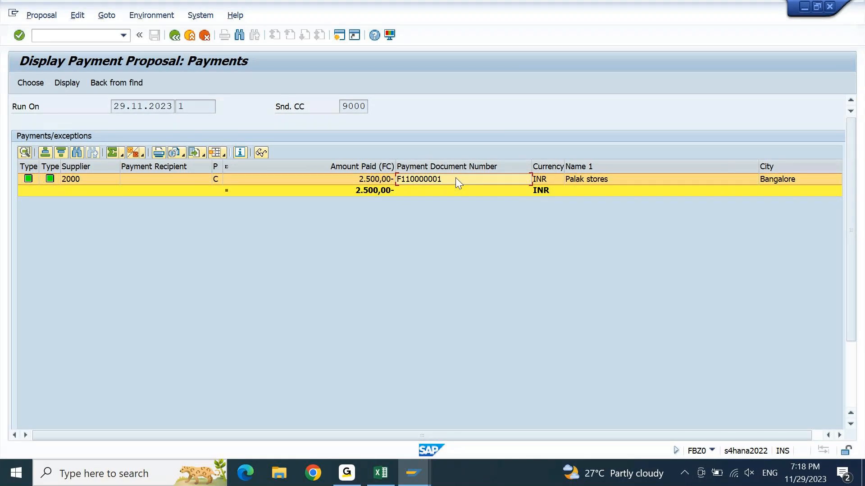
click(455, 178)
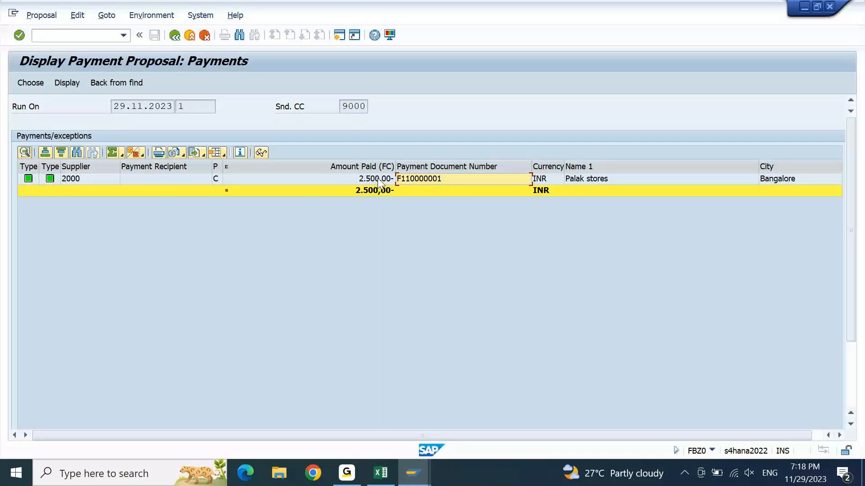
Open the payment of supplier 2000 to examine its paid items, and return to the payments list
click(87, 179)
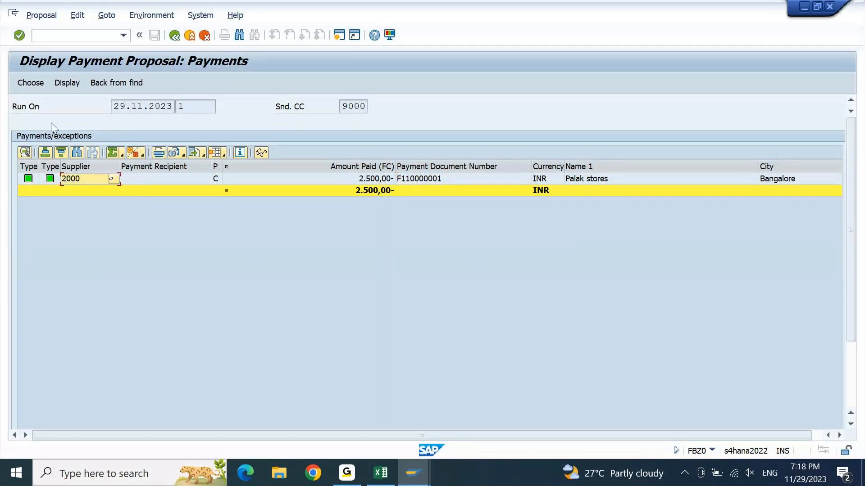
double_click(90, 179)
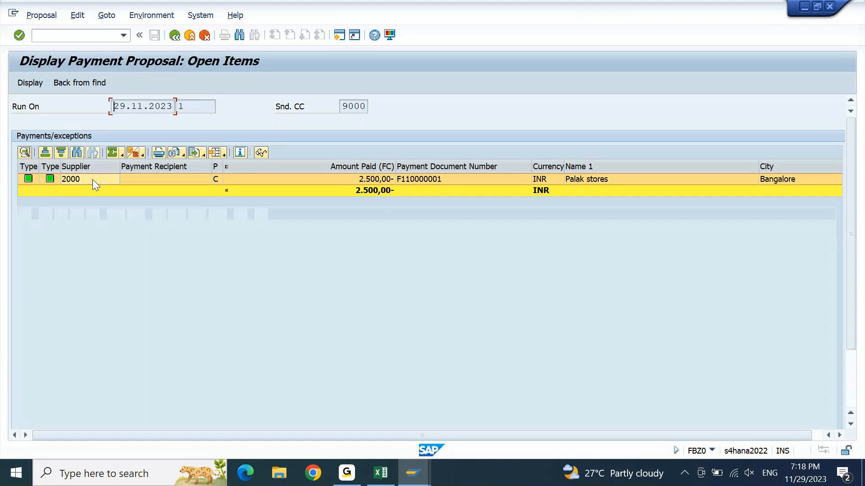
double_click(93, 179)
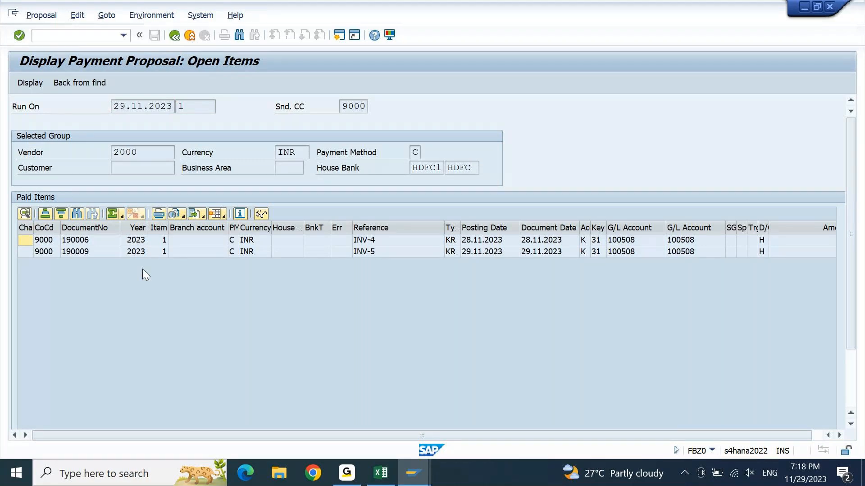
key(F3)
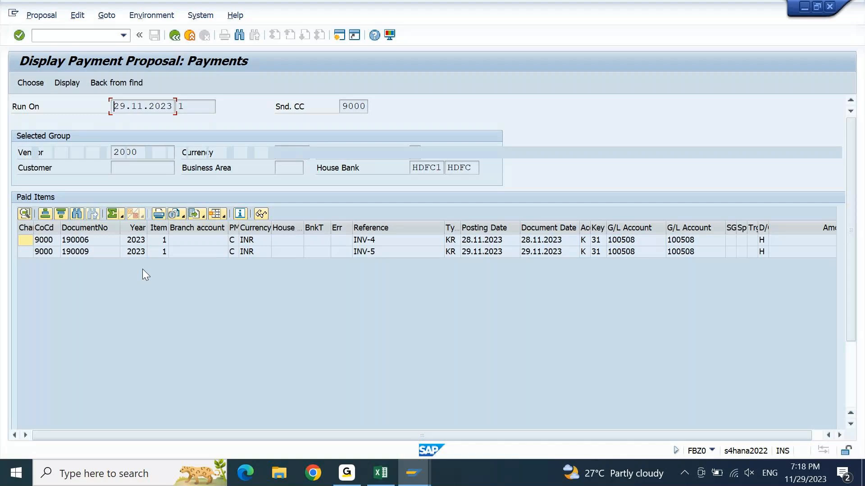
key(F3)
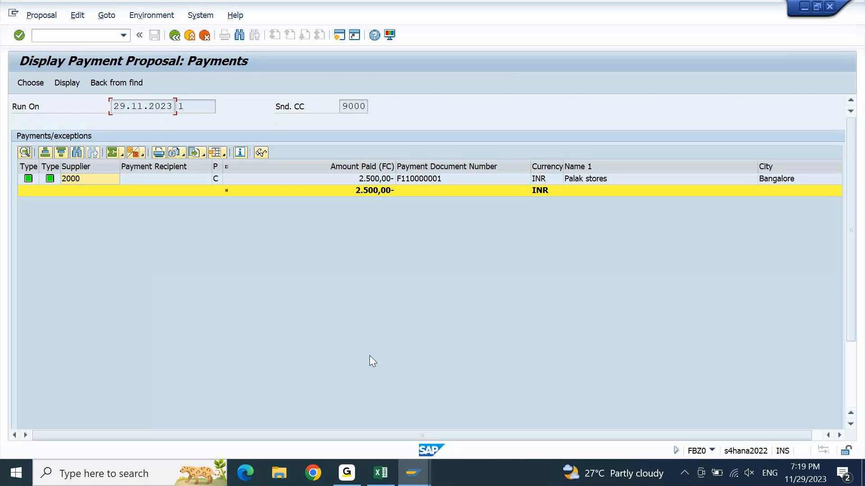
Switch to the Post Document session and start transaction FBZP in it
click(422, 485)
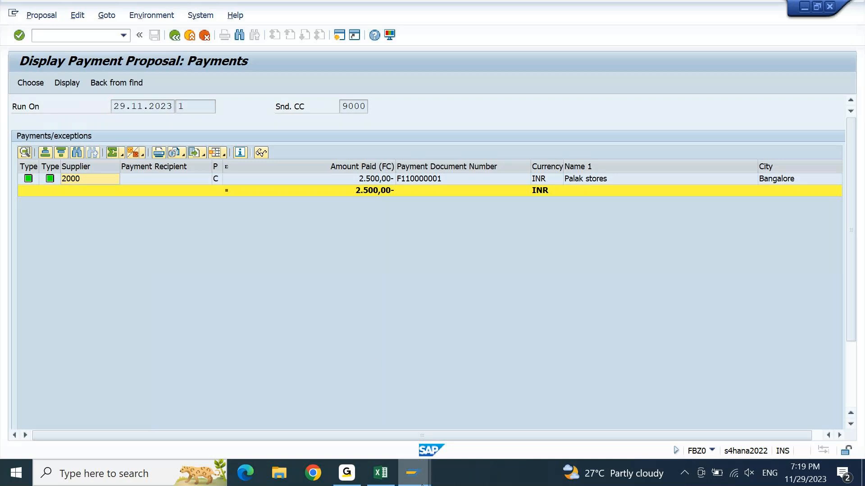
click(422, 485)
click(59, 36)
text(/NFB)
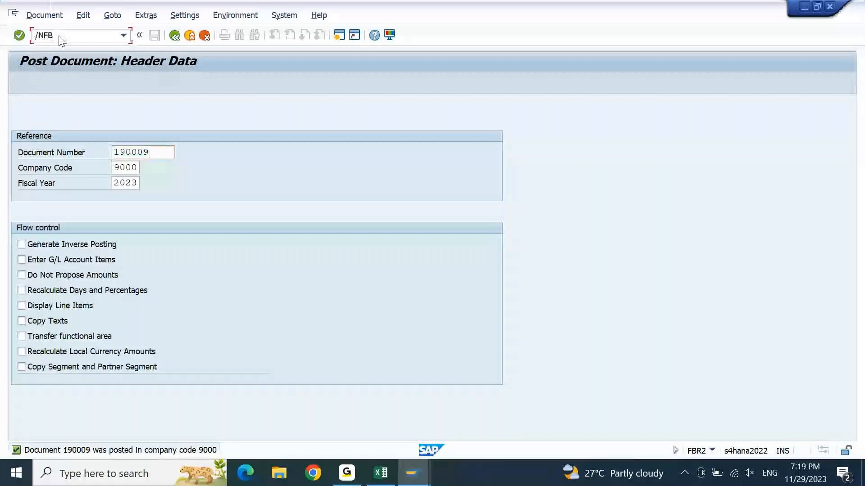
text(ZP)
key(Return)
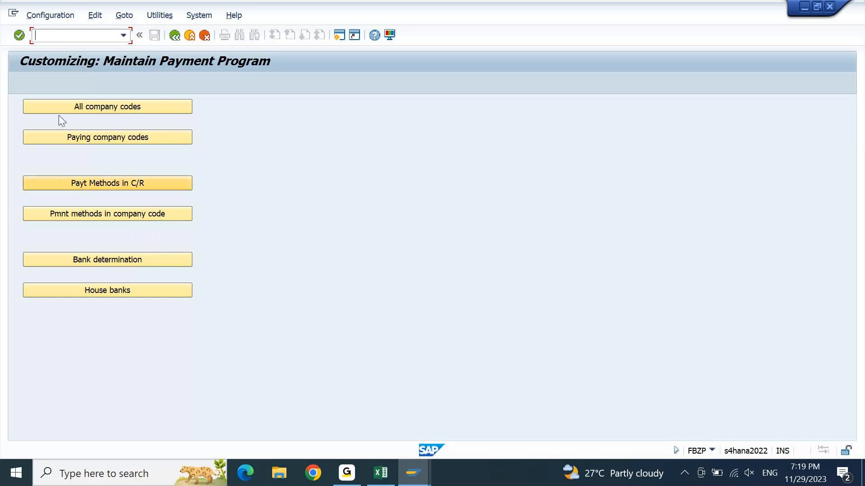
In the payment methods in company code, enable Single Payment for Marked Item for company code 9000, method C (Cheque), and save
click(99, 215)
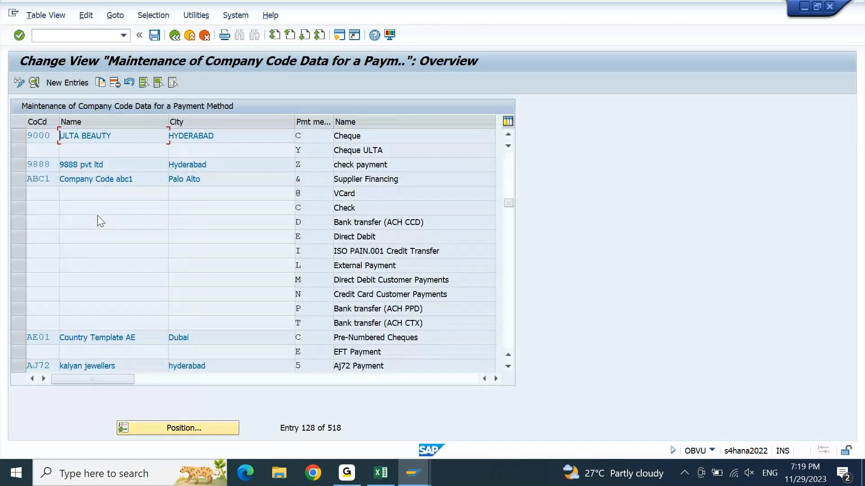
double_click(348, 136)
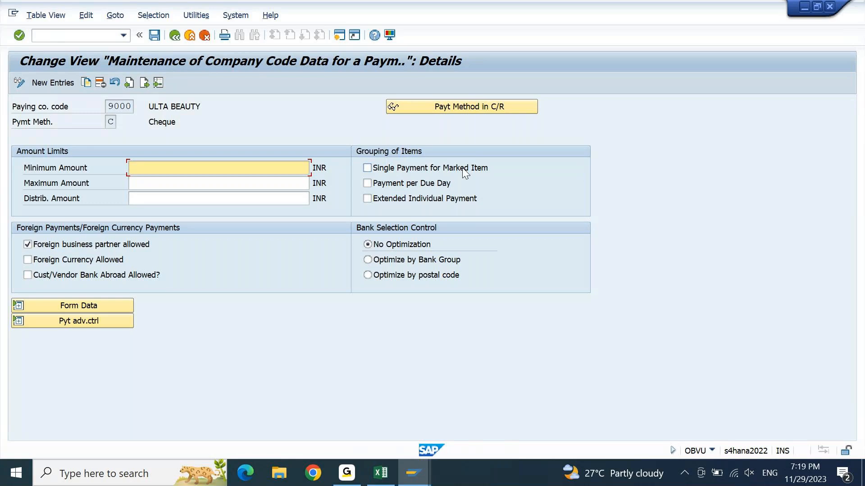
click(375, 171)
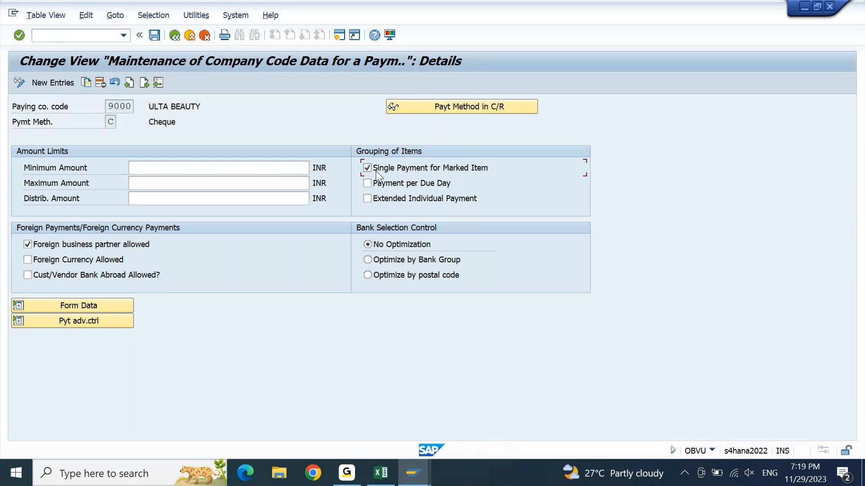
click(158, 38)
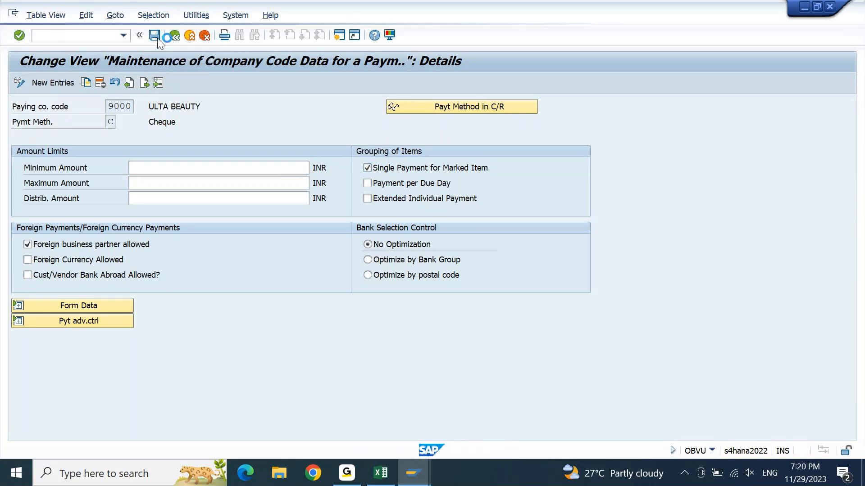
key(Return)
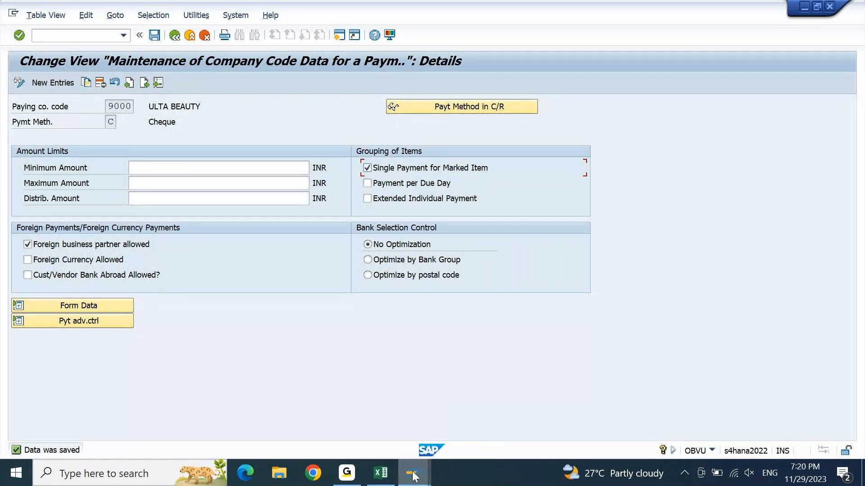
Return to the payment run's status in the proposal session and delete the existing payment proposal
mouse_move(414, 477)
click(532, 425)
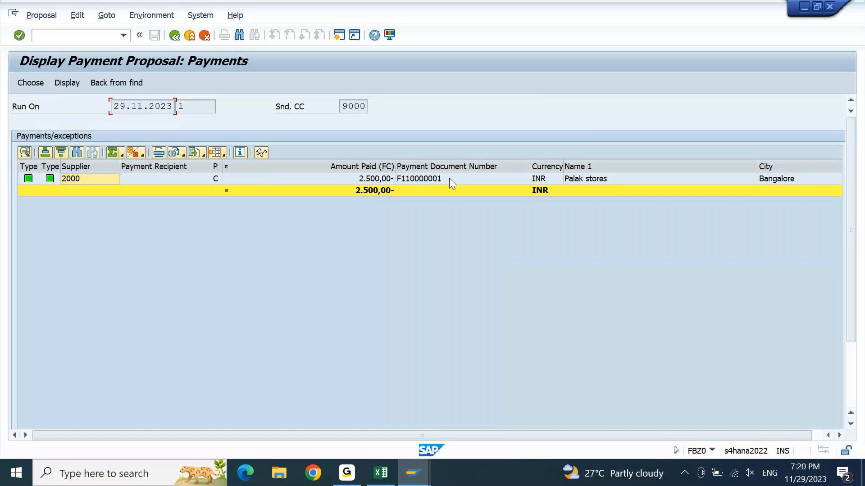
key(F3)
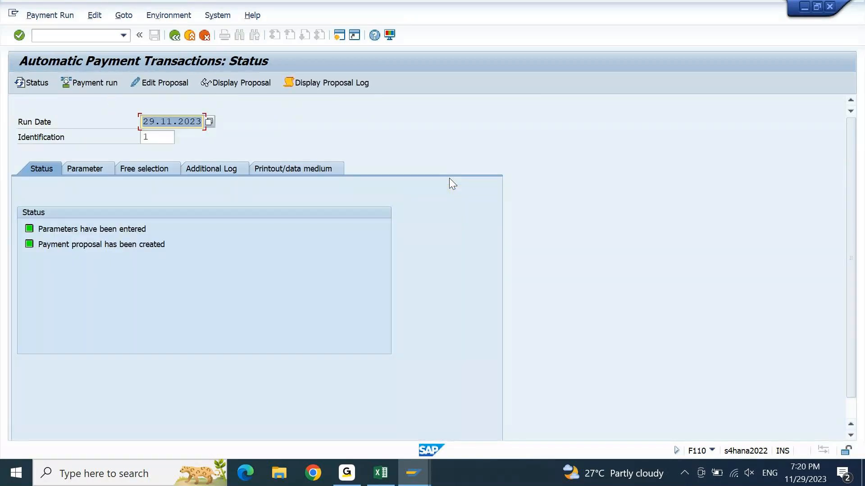
click(94, 15)
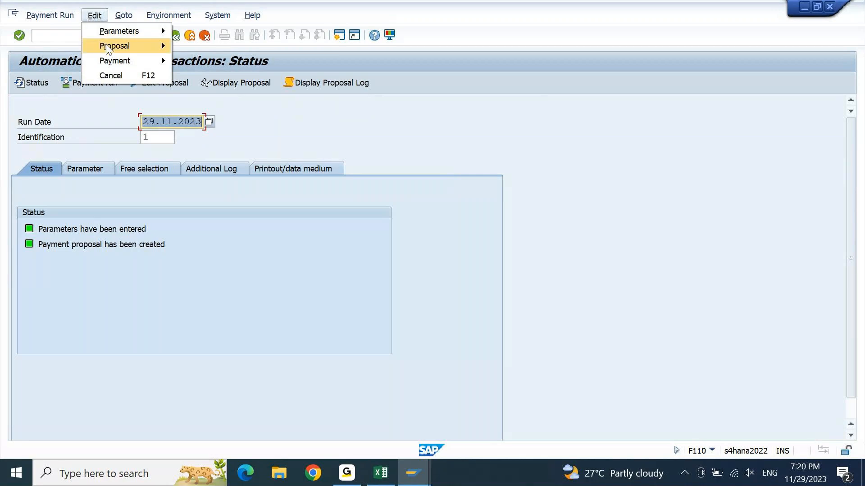
mouse_move(106, 44)
click(202, 86)
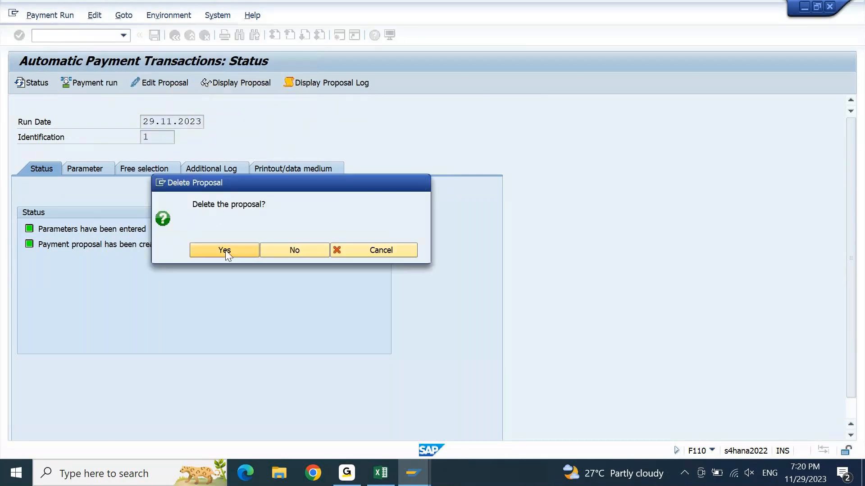
click(225, 250)
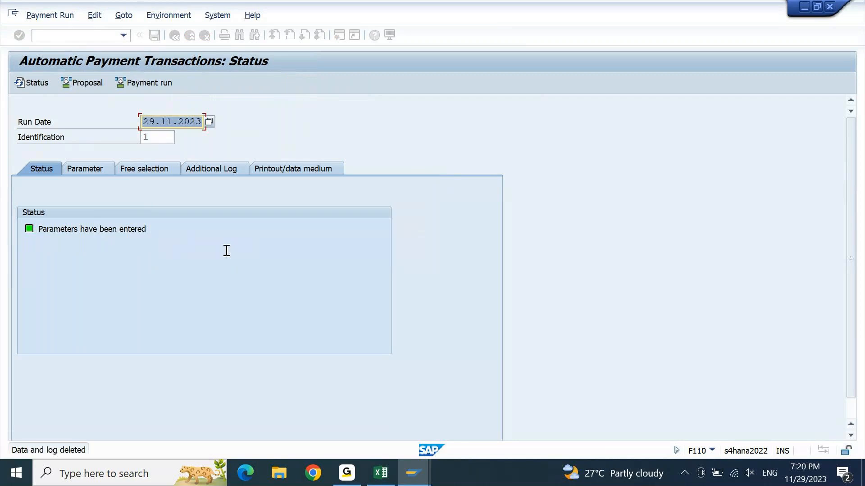
Schedule a new payment proposal to start immediately and refresh the run's status
click(90, 87)
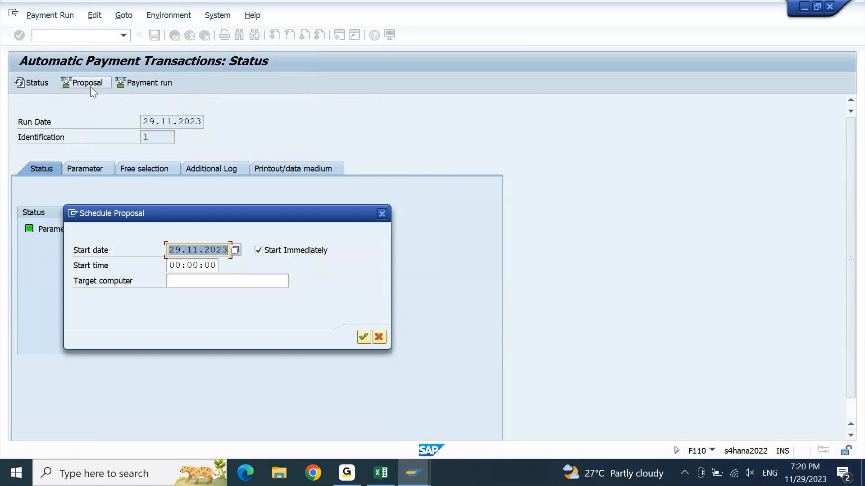
key(Return)
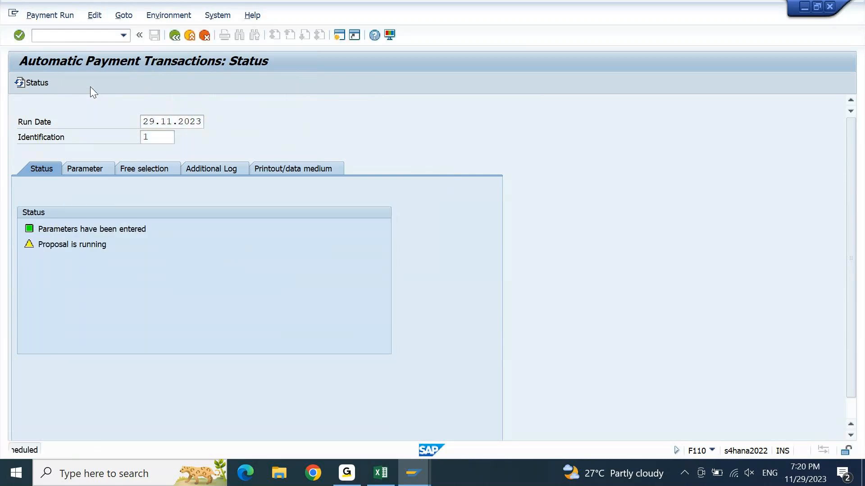
key(Return)
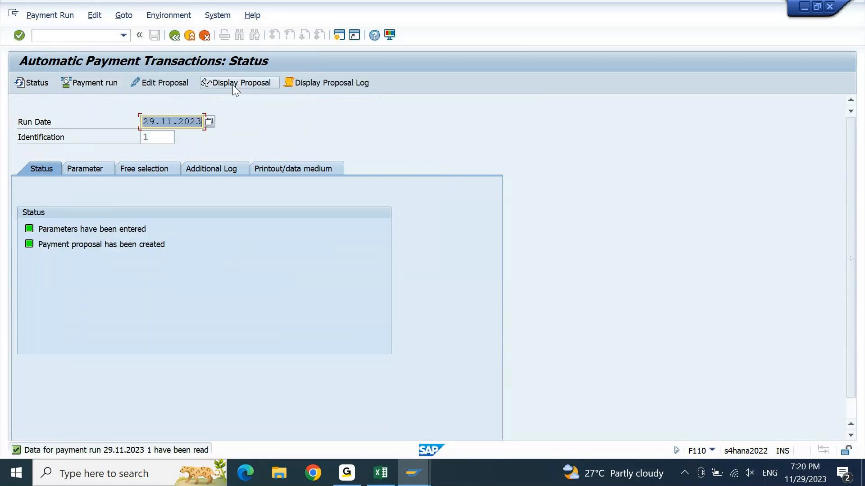
Display the payment proposal and widen the Payment Document Number column to check the document assigned to each Palak stores payment
click(233, 87)
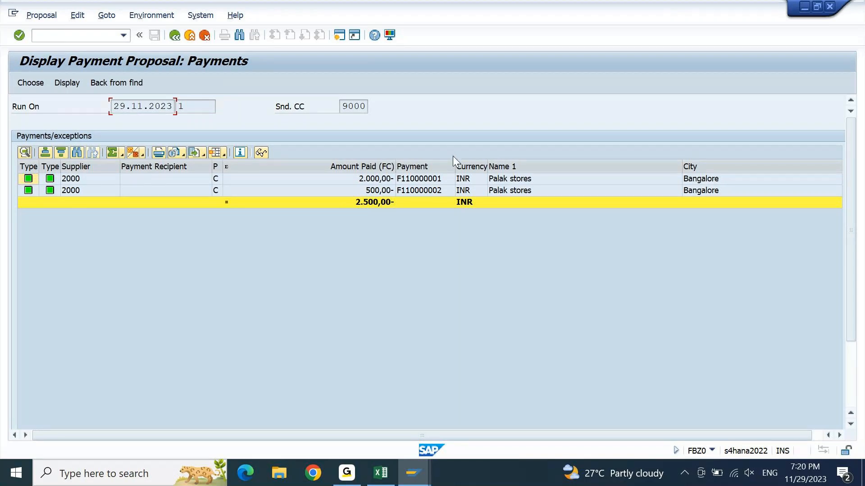
drag(455, 165, 537, 164)
click(441, 182)
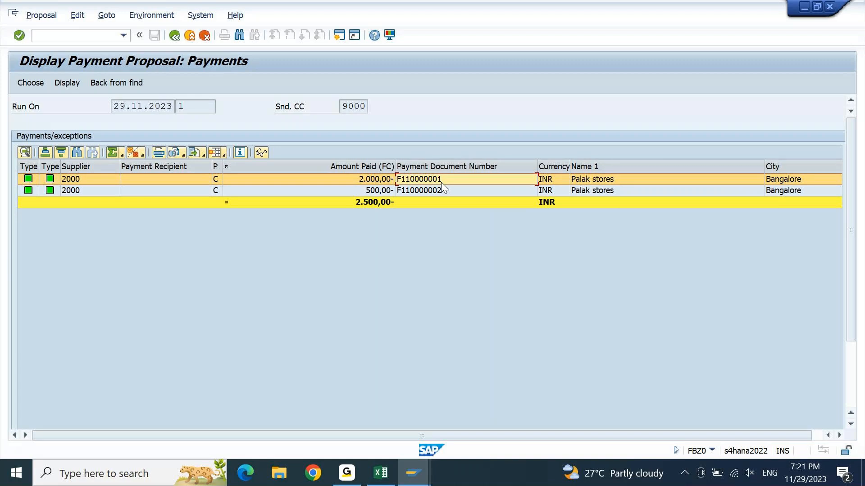
click(442, 182)
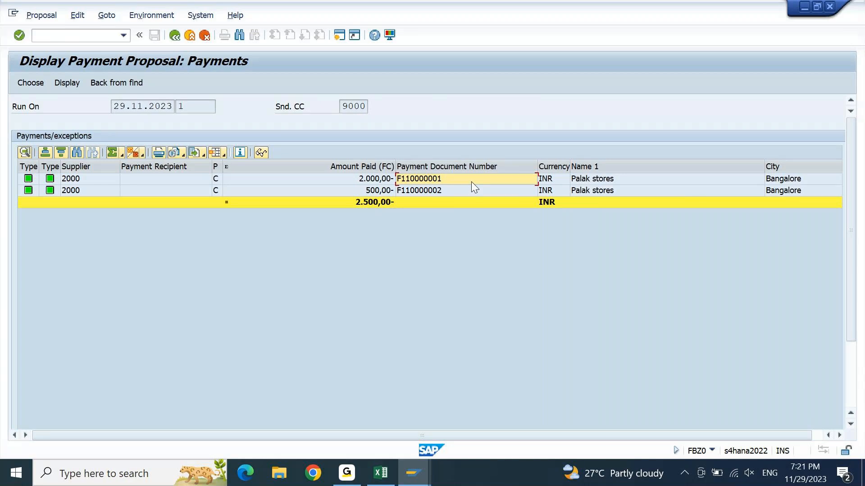
Review the Grouping of Items settings for company code 9000's cheque method in the configuration session, and return to the payment proposal
click(413, 473)
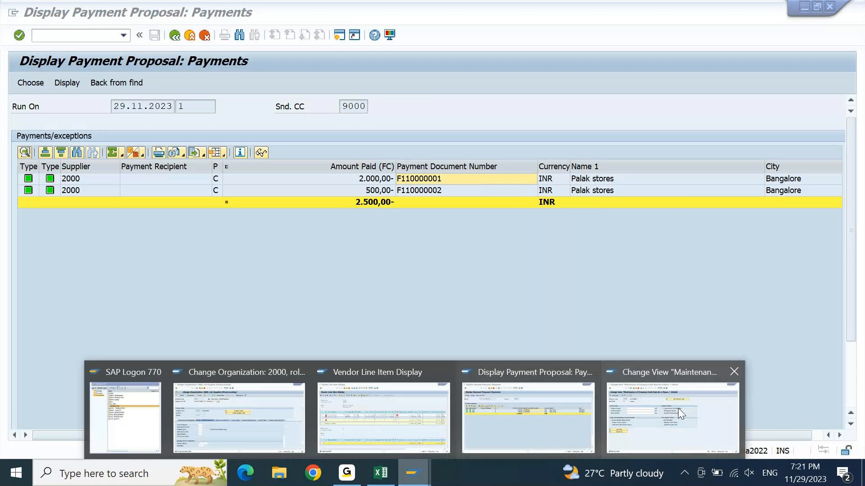
click(678, 408)
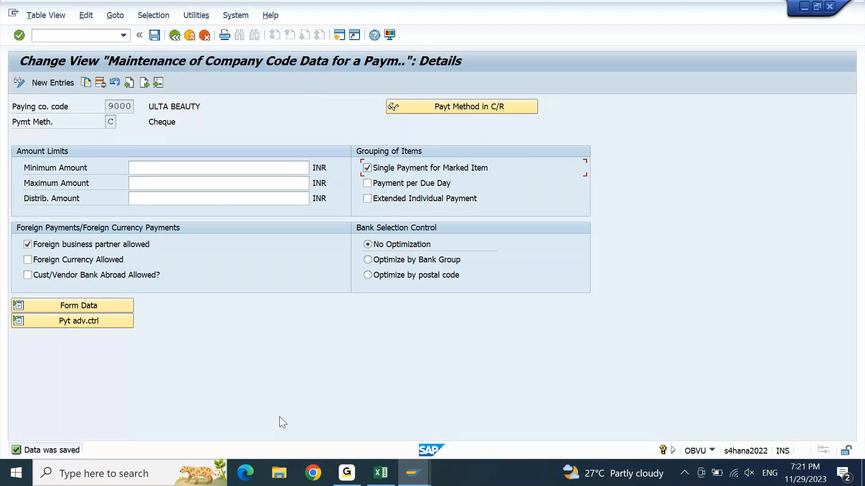
click(410, 476)
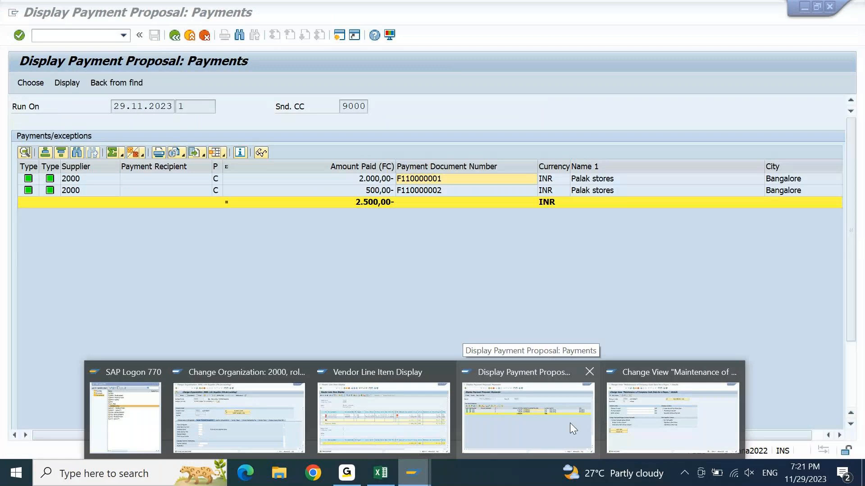
click(569, 423)
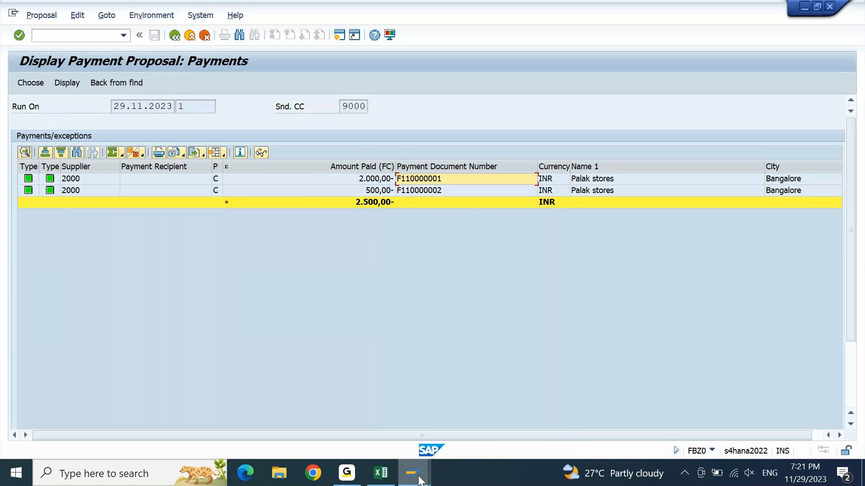
Check the net due dates of vendor 2000's open items in the line item session, and return to the payment proposal
mouse_move(419, 479)
click(366, 425)
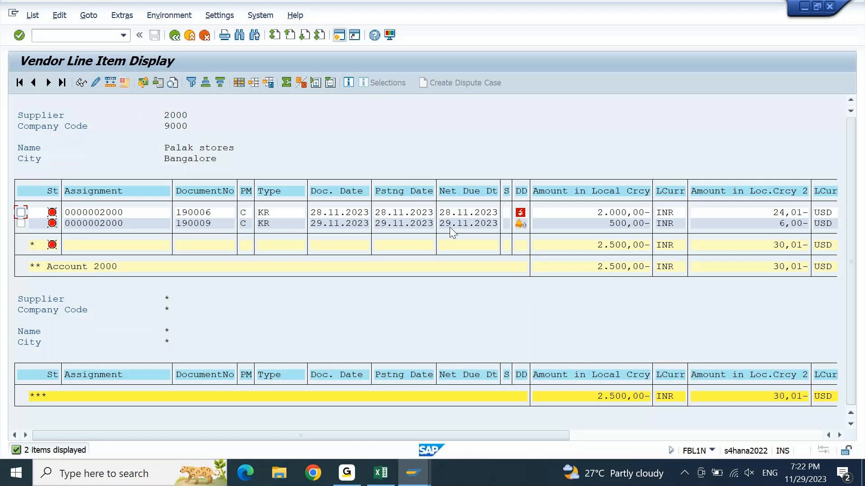
click(416, 475)
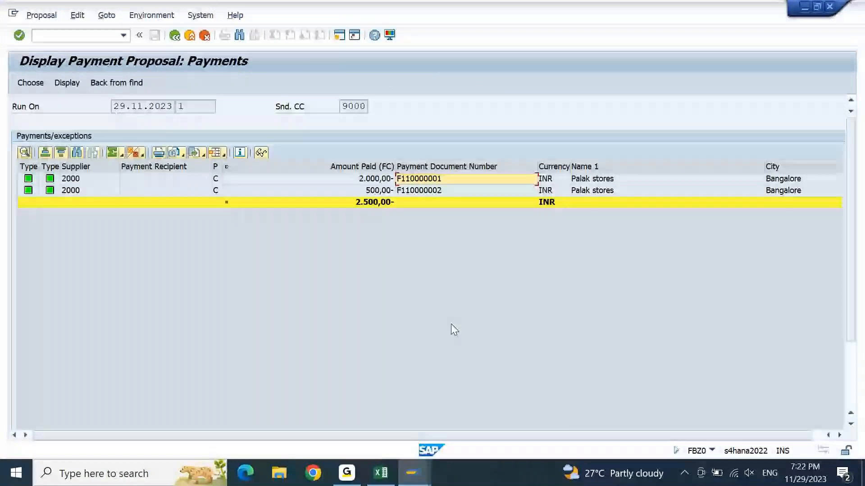
Leave the proposal display and examine the next posting date in the payment run's parameters
click(177, 37)
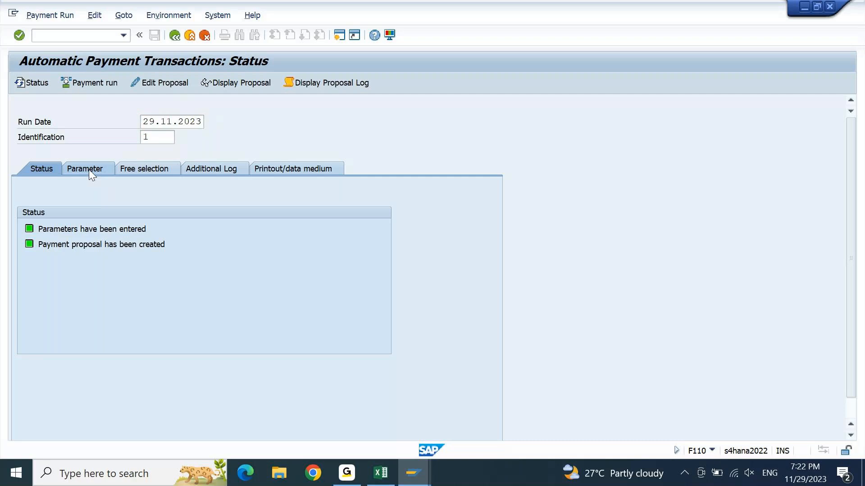
click(88, 170)
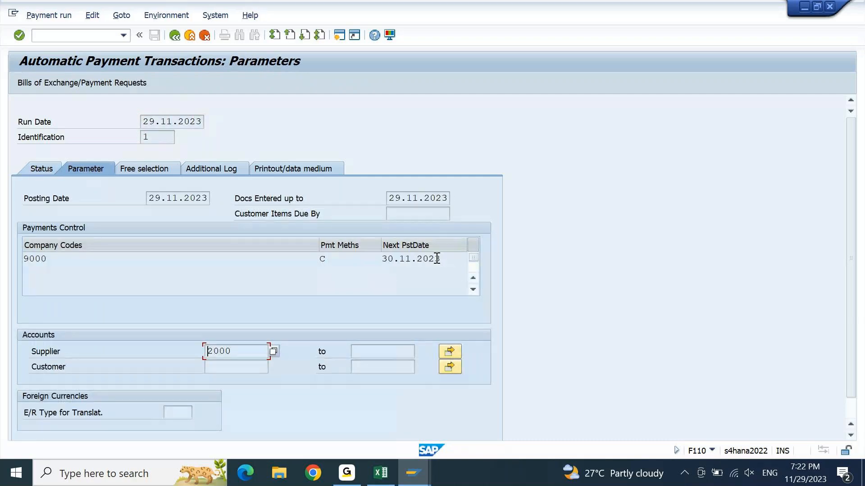
drag(393, 258, 365, 264)
In the vendor line item session, select the 2.000,00 INR invoice and open its line item in change mode
click(421, 473)
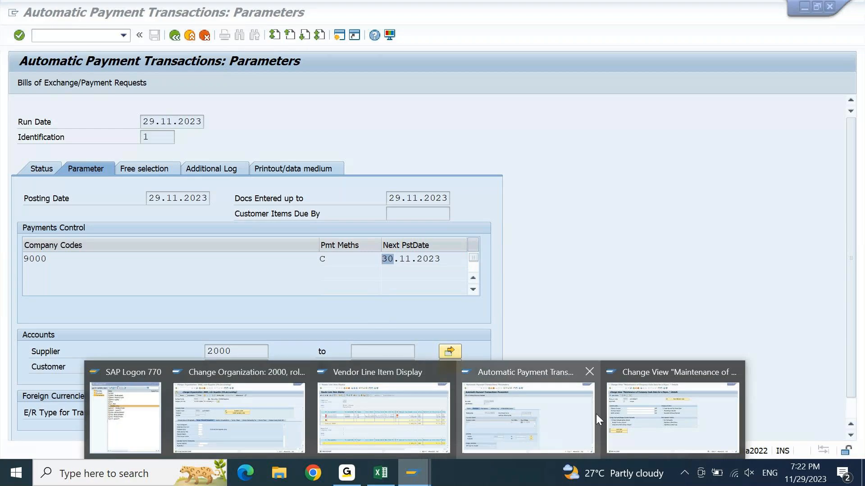
click(394, 414)
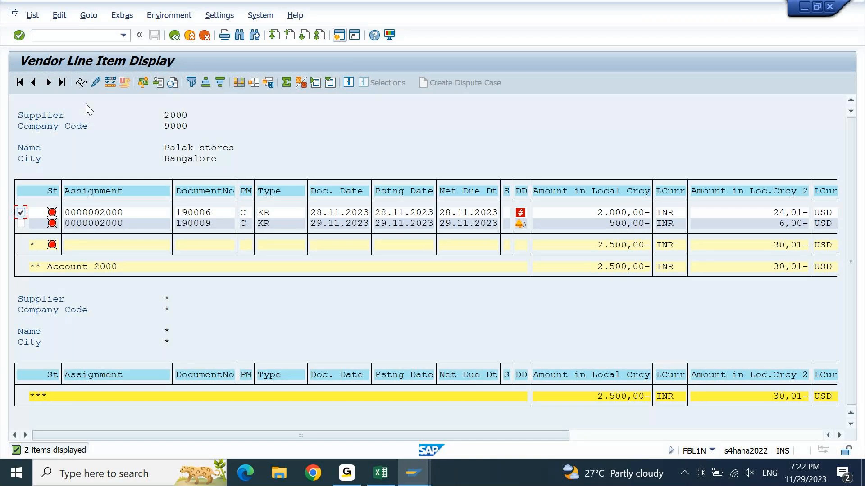
click(95, 82)
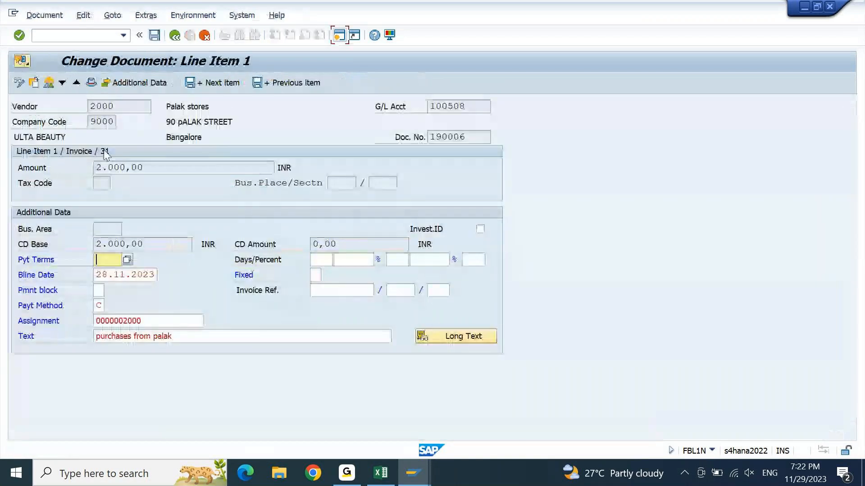
Set the baseline date of the Palak stores 2.000,00 INR invoice to 01.12.2023, save it and refresh the vendor line items
click(101, 275)
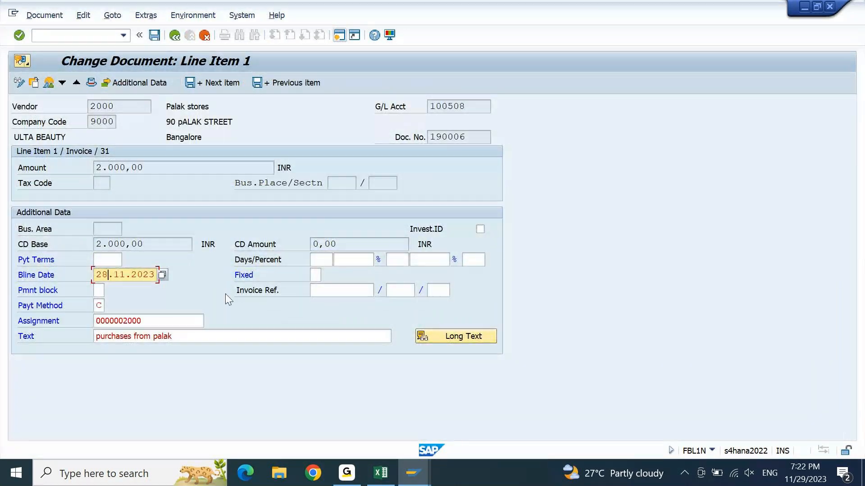
key(Right)
key(shift+Left)
key(shift+Left)
text(01)
key(Right)
key(shift+Right)
key(shift+Right)
text(12)
key(Up)
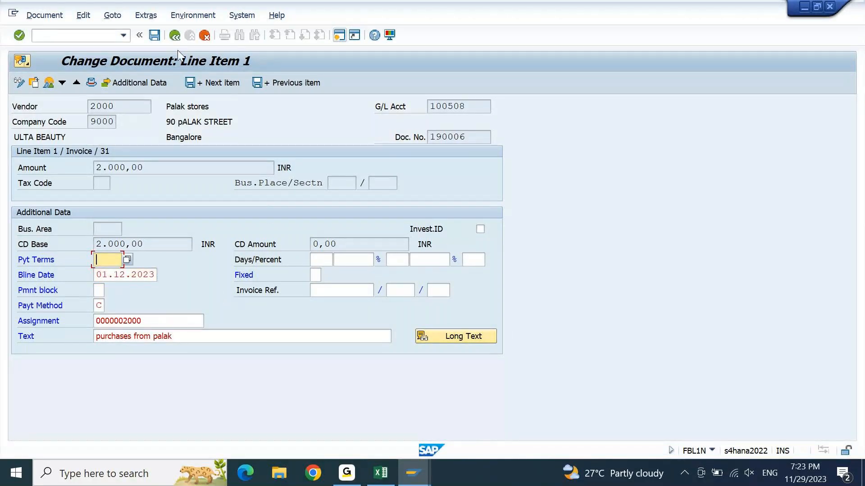
click(159, 35)
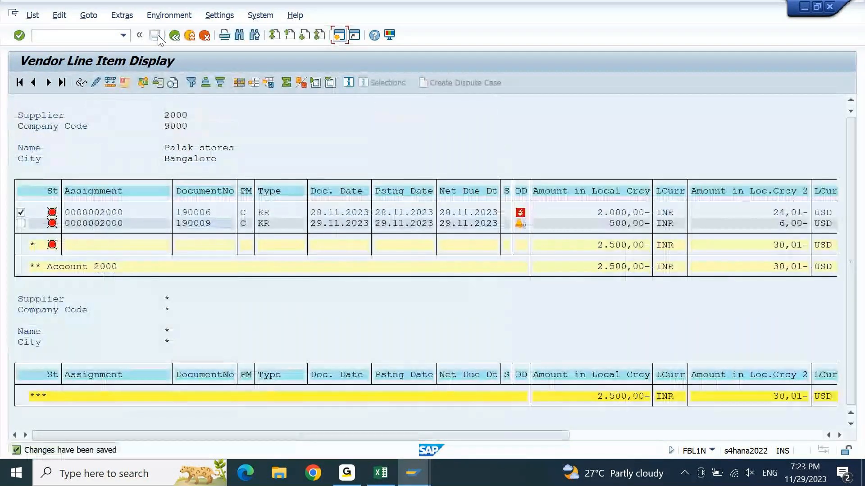
click(44, 18)
click(43, 45)
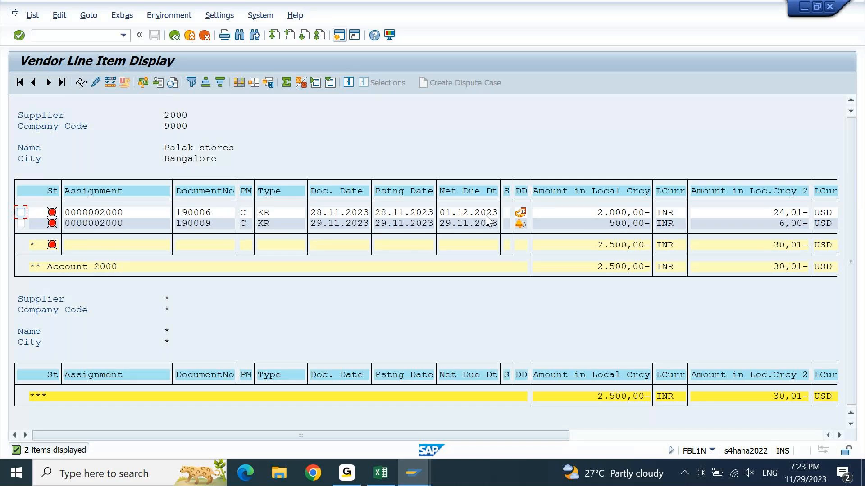
Switch to the automatic payment run session and review the payments in the existing proposal, then return to the run status
key(alt+Tab)
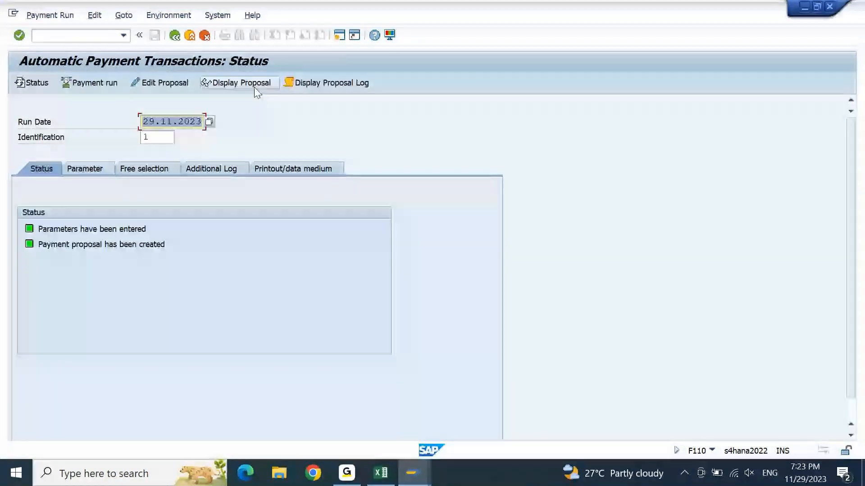
click(256, 86)
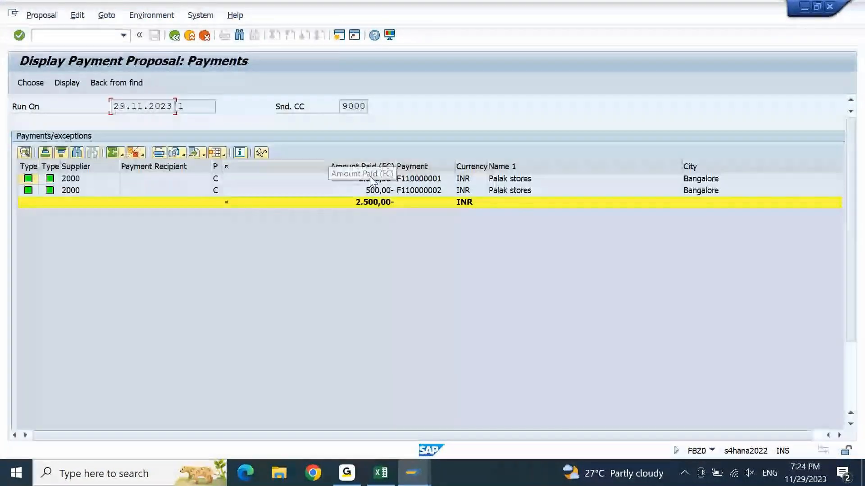
click(378, 193)
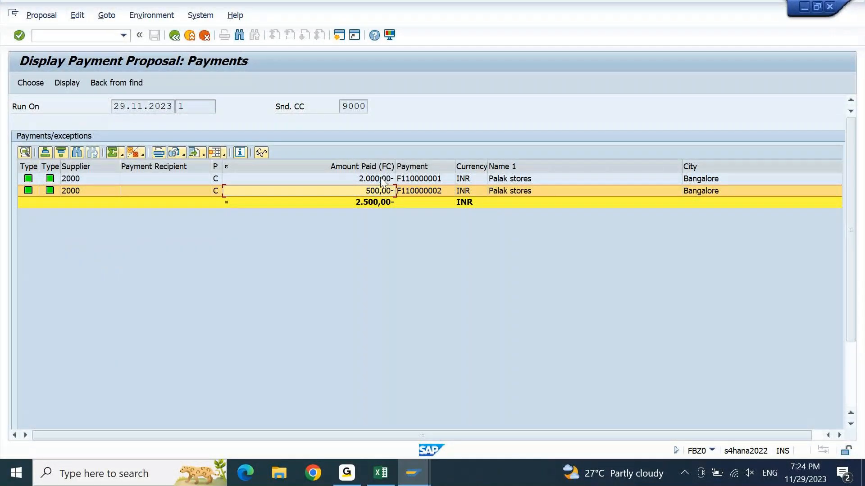
click(381, 181)
double_click(381, 182)
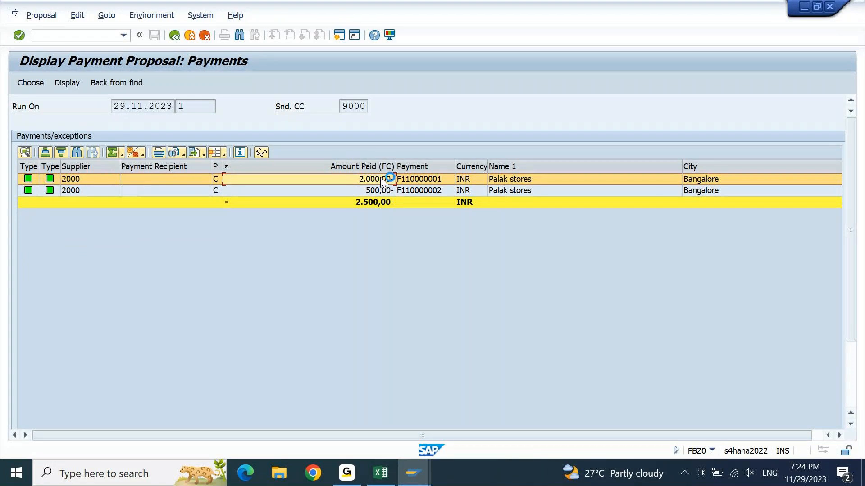
key(F3)
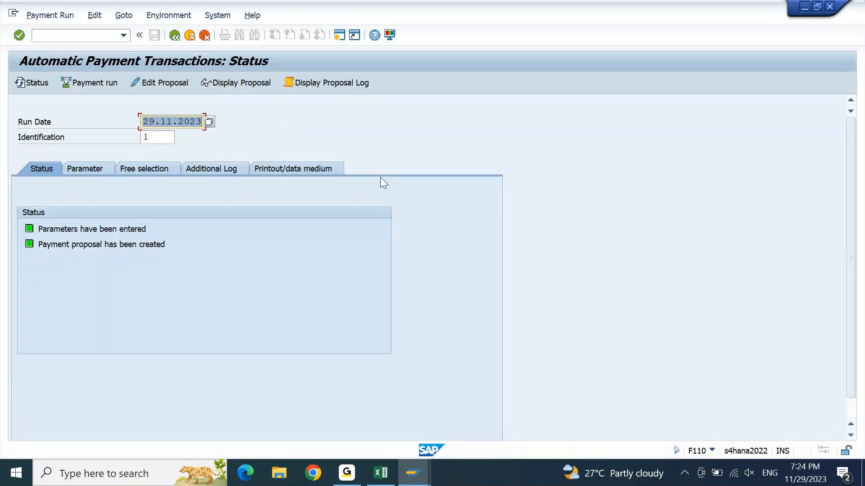
Delete the existing payment proposal of the 29.11.2023 run with identification 1
click(100, 16)
click(104, 46)
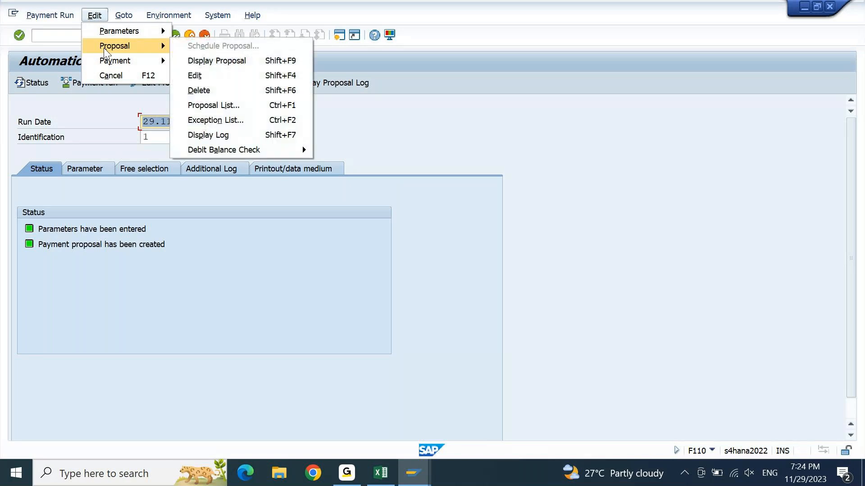
click(198, 90)
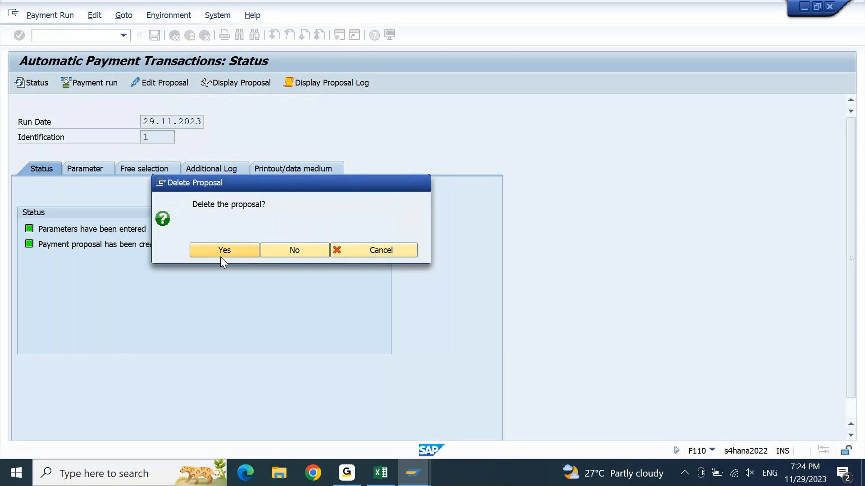
click(221, 250)
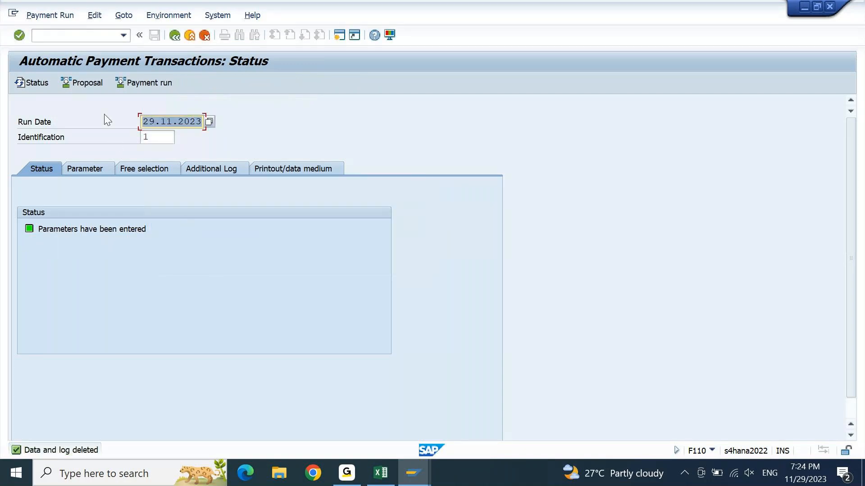
Schedule a new payment proposal for the run with immediate start and refresh its status
click(92, 88)
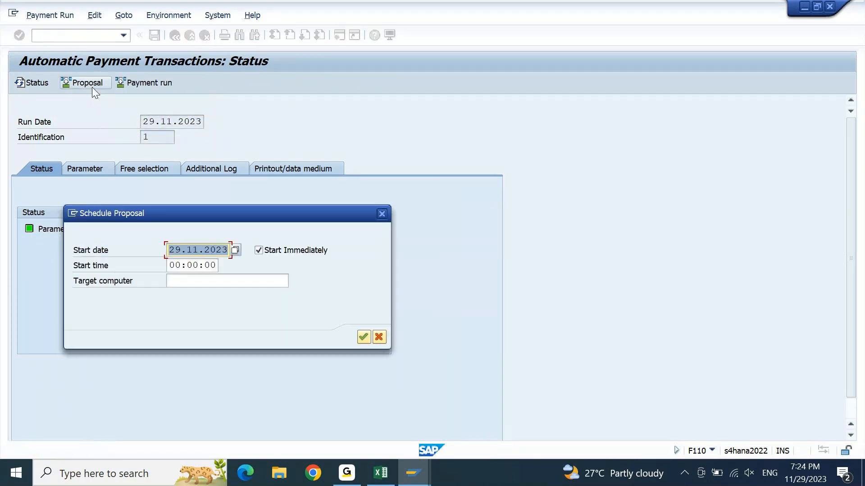
key(Return)
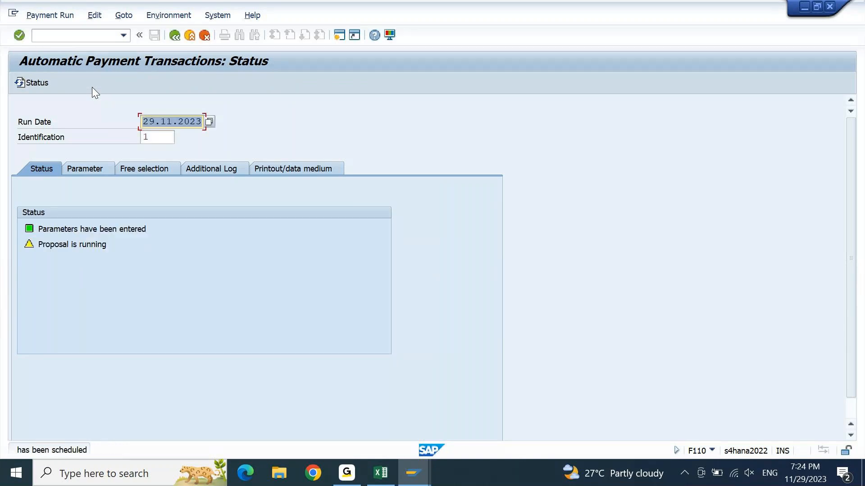
key(Return)
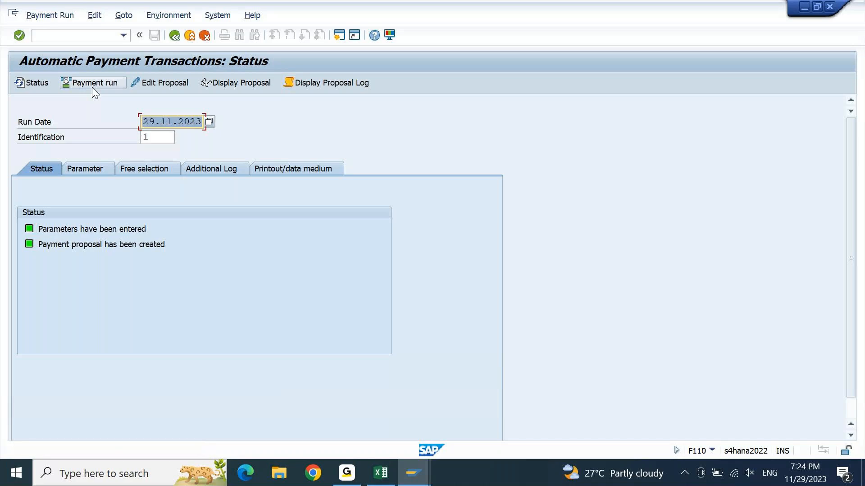
Review the payments in the new proposal and check the next posting date in the payment run parameters
click(247, 86)
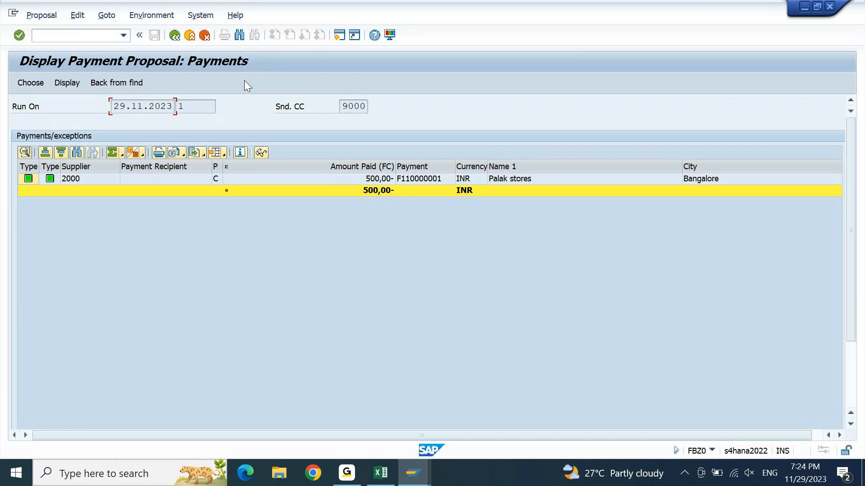
click(174, 35)
click(79, 170)
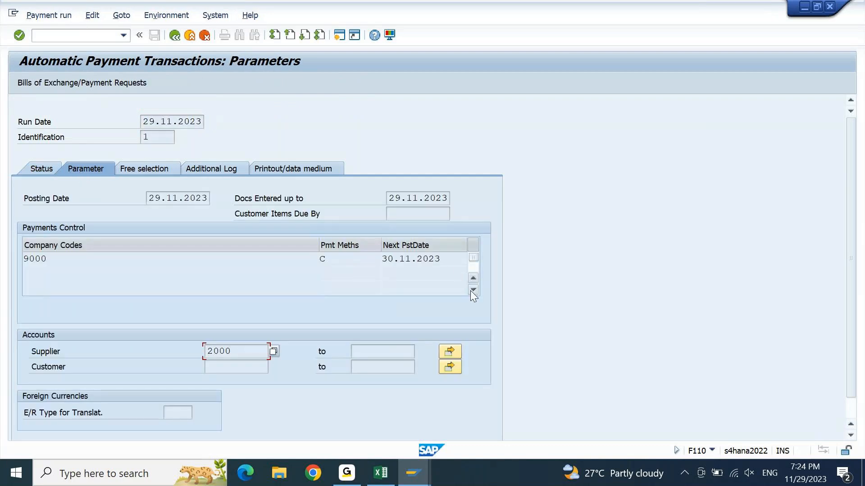
drag(458, 260, 377, 268)
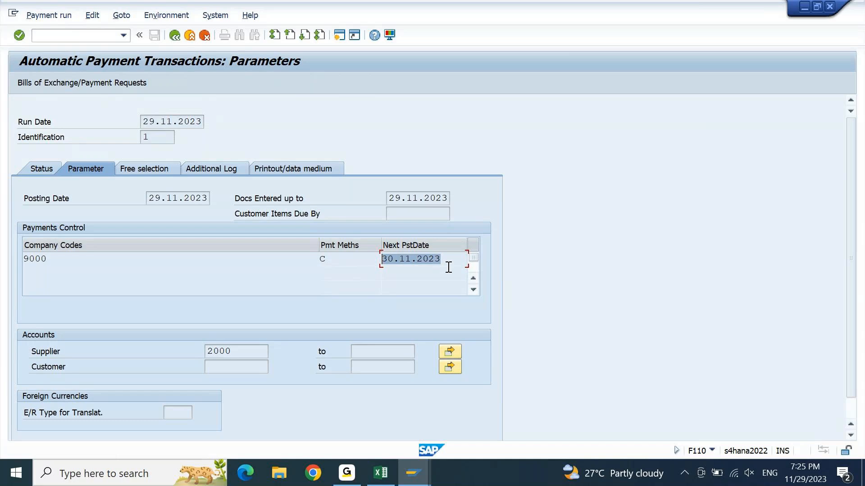
drag(449, 263, 376, 267)
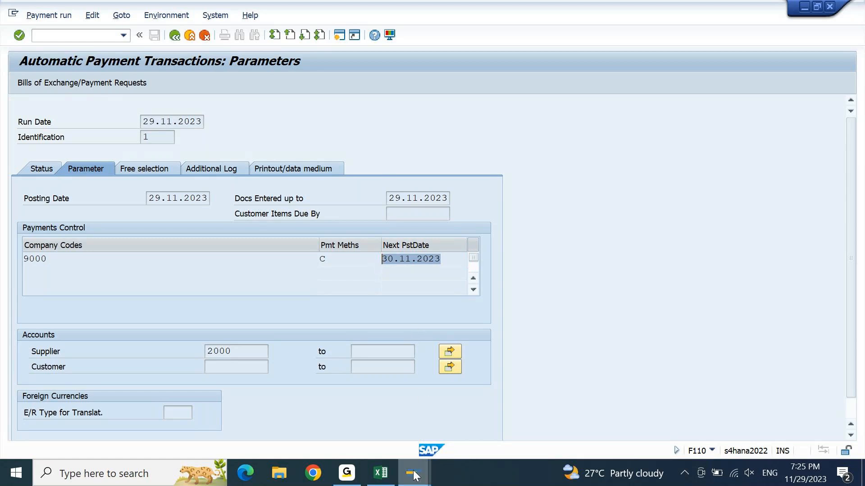
Switch to the company code 9000 payment method settings for cheque and set the minimum amount to 1.000,00 INR
mouse_move(414, 475)
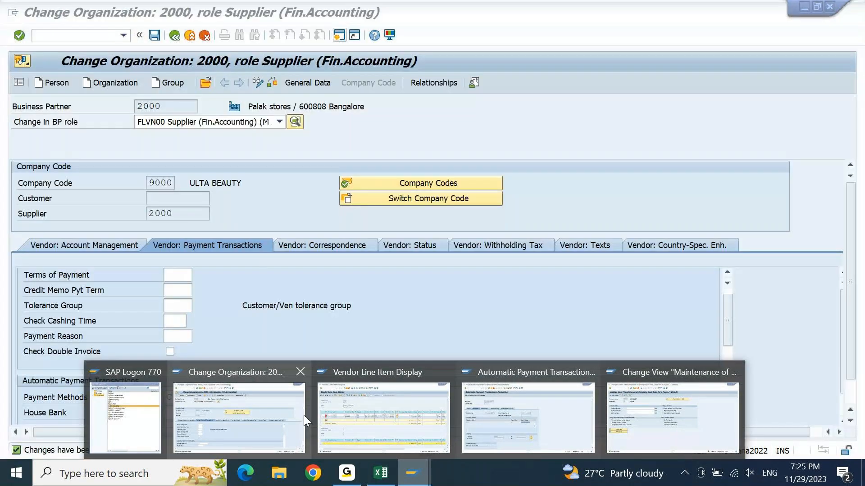
click(680, 402)
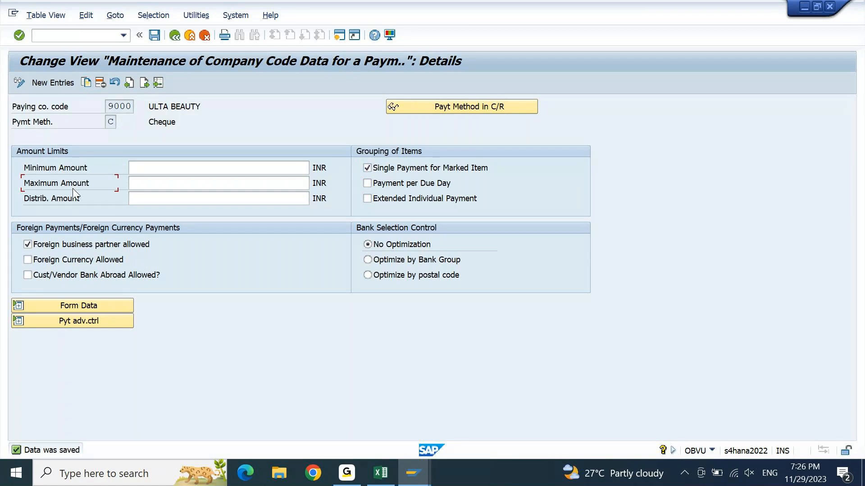
click(148, 169)
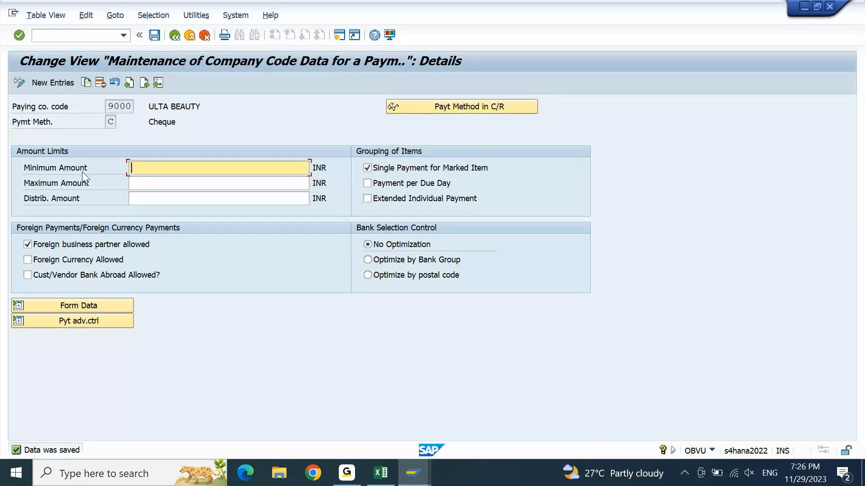
text(1000)
key(Return)
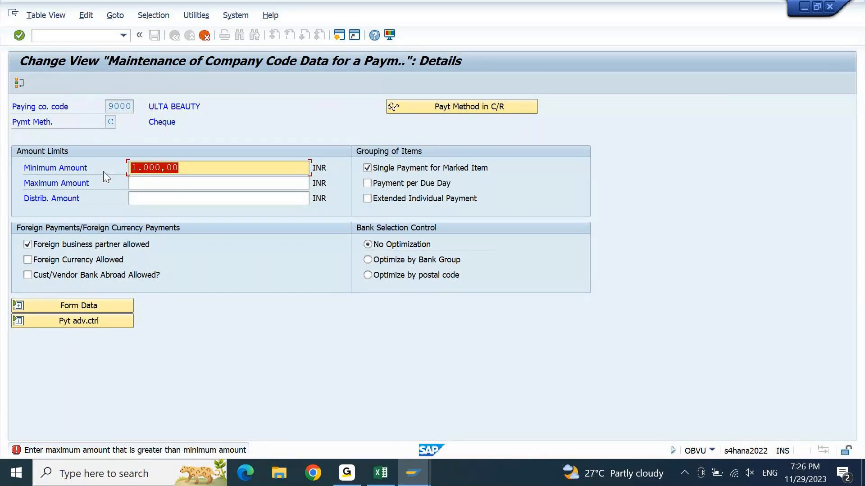
Set the cheque payment method's maximum amount to 9.999.999.999,00 INR and save the amount limits
click(146, 183)
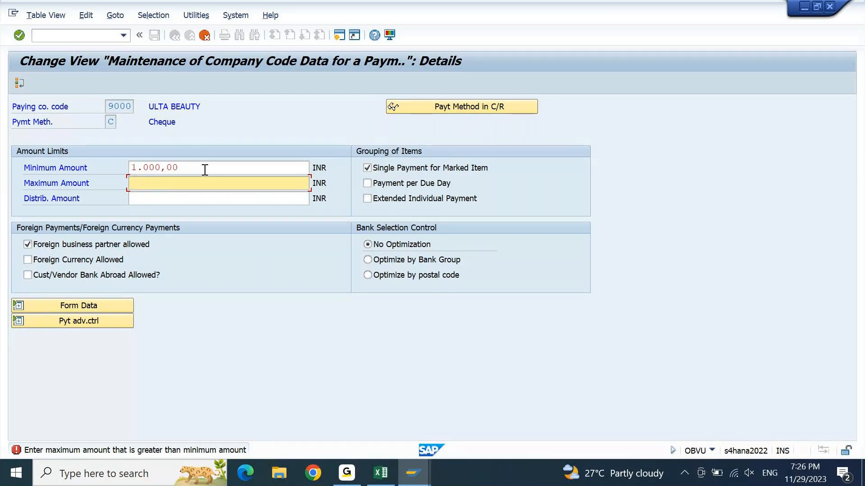
drag(204, 170, 85, 167)
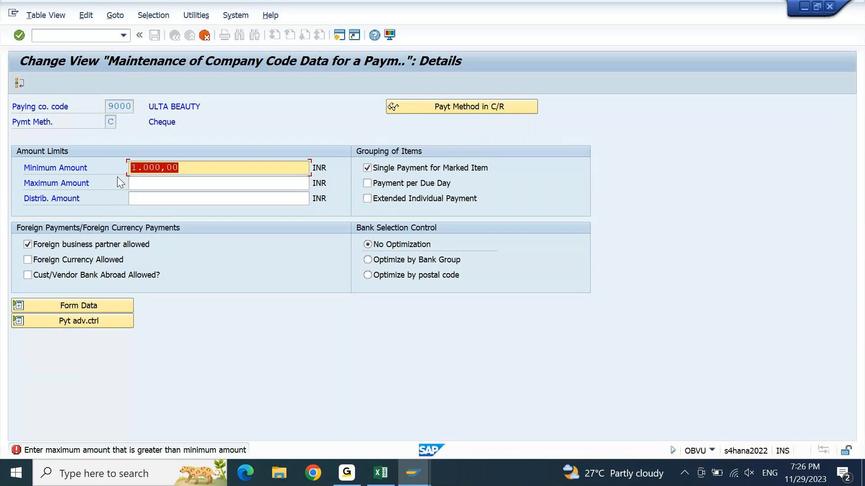
click(138, 184)
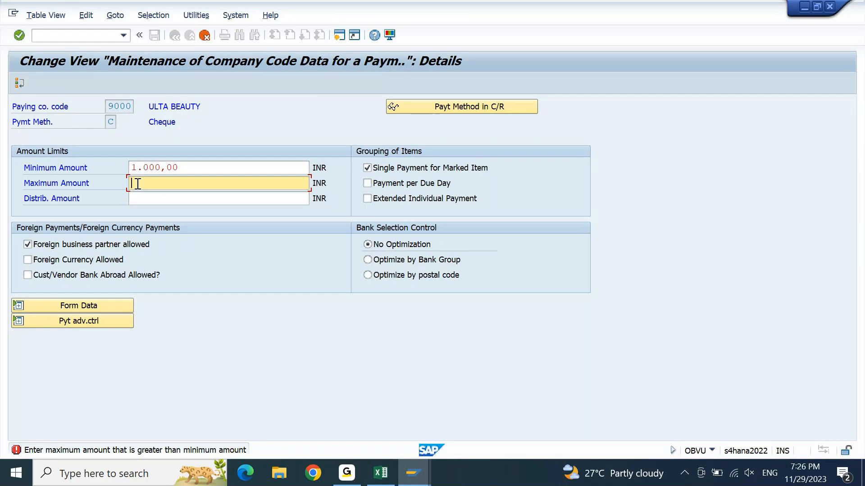
text(999999999999)
key(Return)
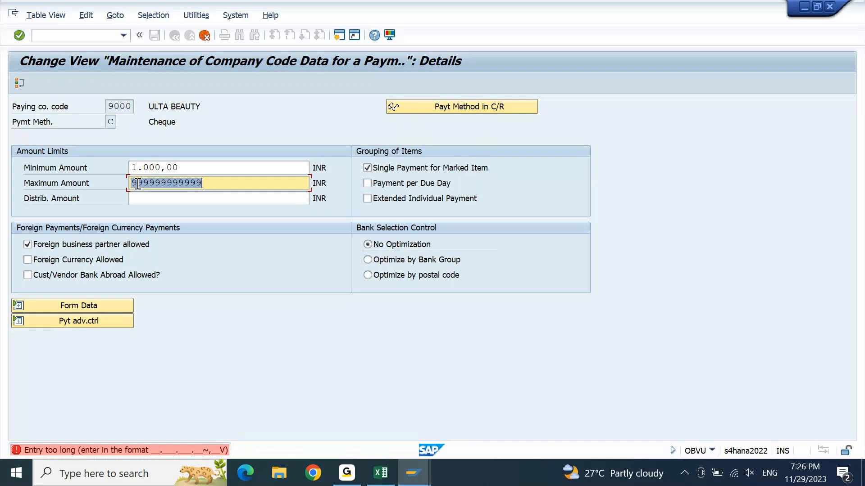
key(BackSpace)
key(BackSpace)
key(Return)
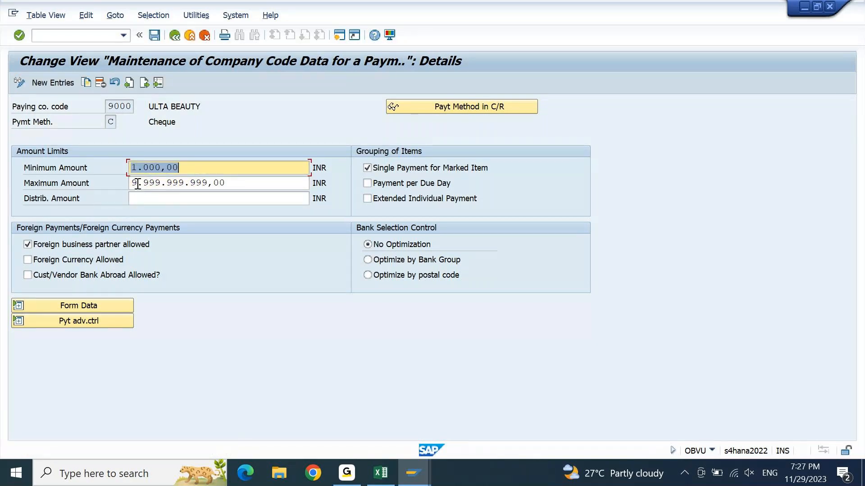
key(ctrl+s)
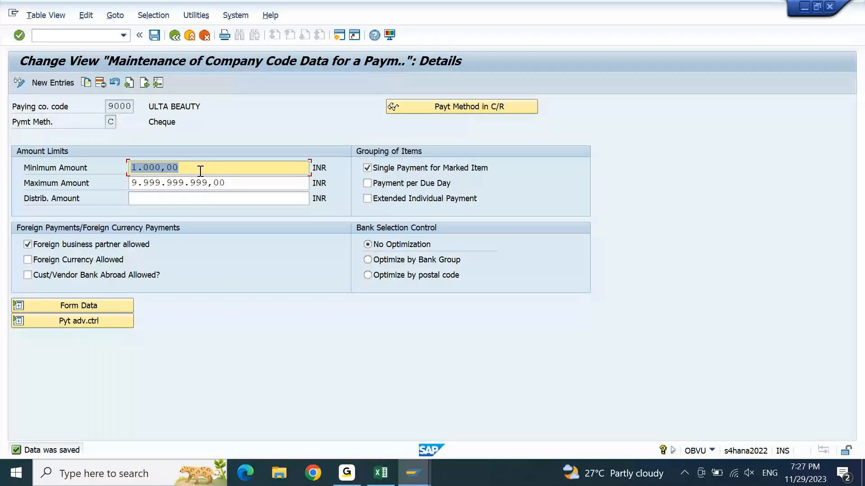
Return to the automatic payment run, check the amount paid in the current proposal and go back to the run status
click(423, 479)
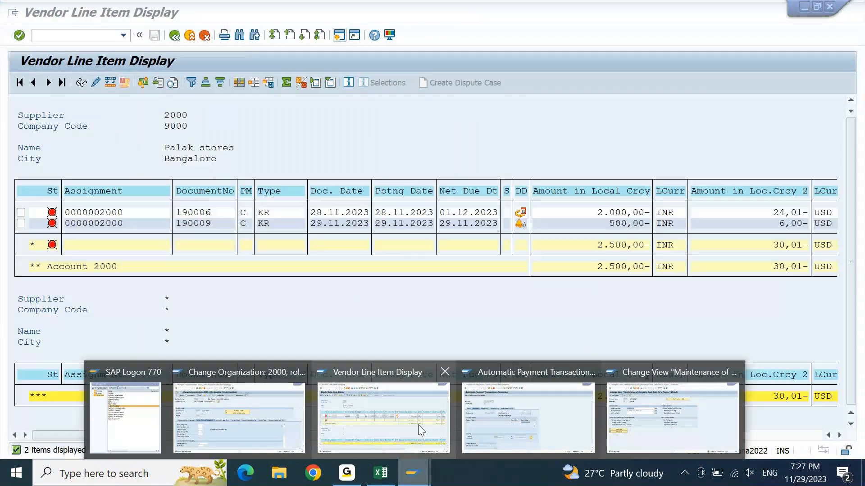
click(485, 417)
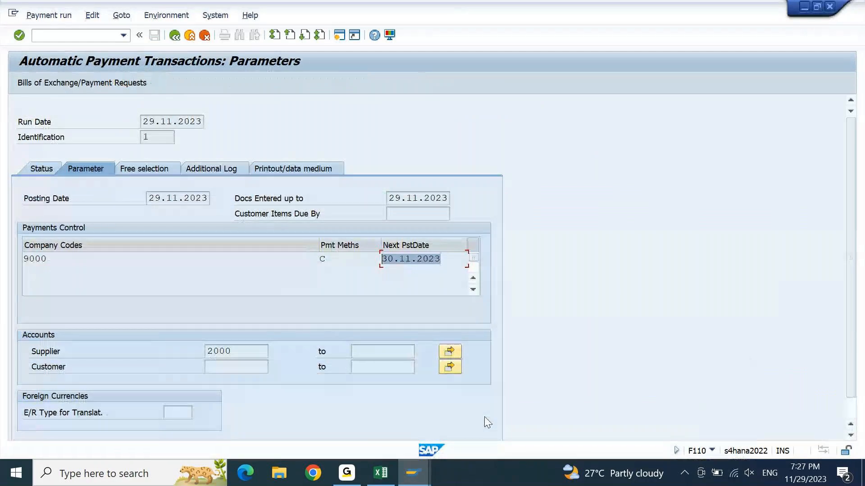
click(47, 173)
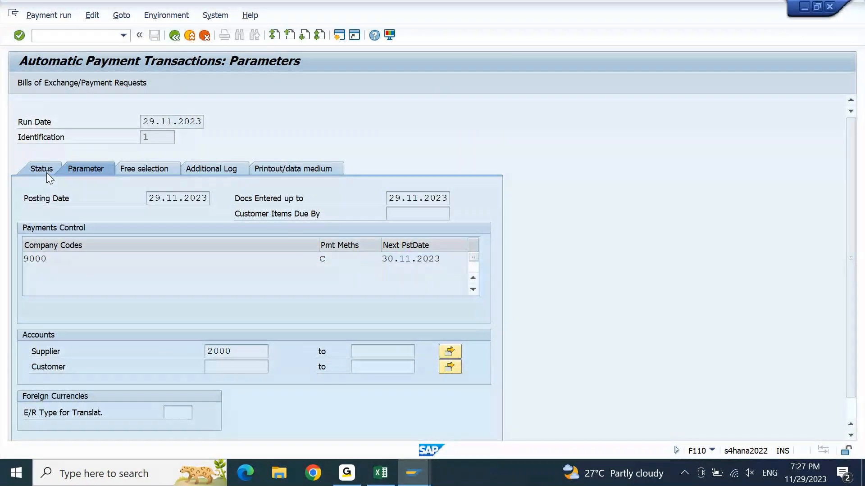
click(233, 84)
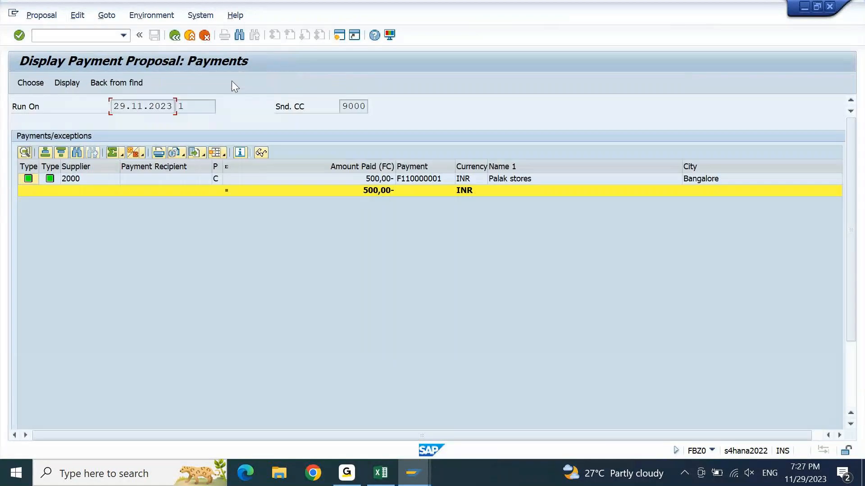
click(378, 180)
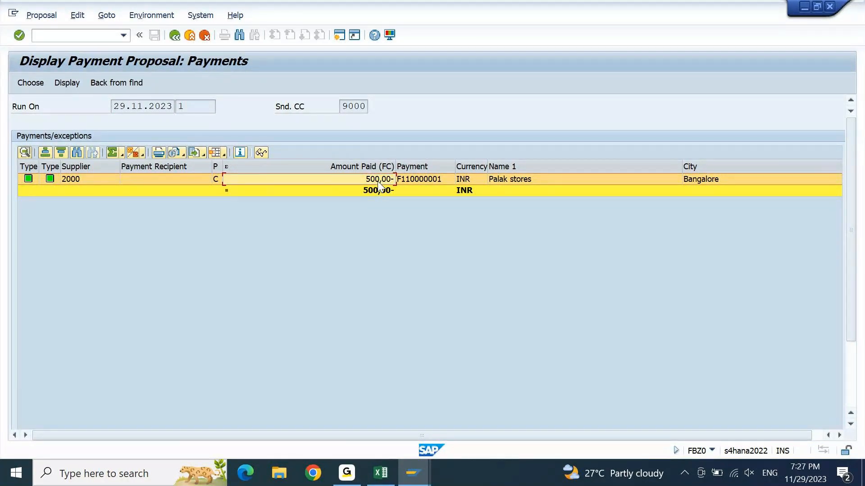
key(F3)
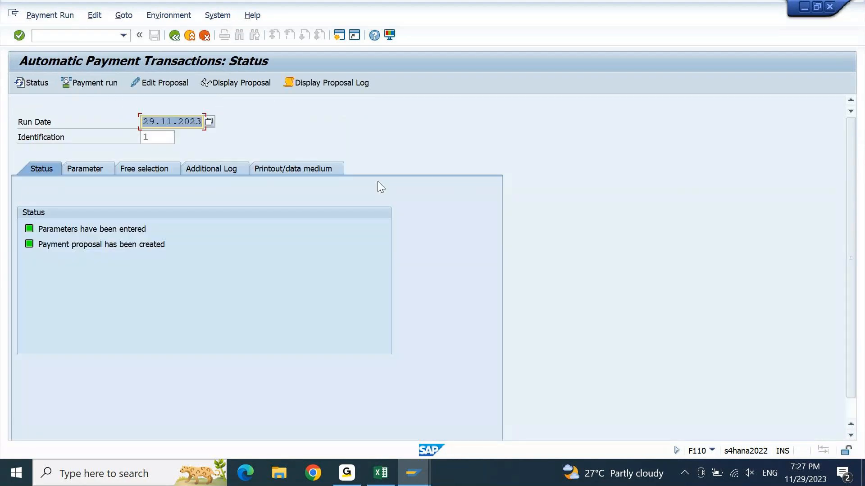
Delete the existing payment proposal of the 29.11.2023 run with identification 1
click(94, 15)
mouse_move(103, 47)
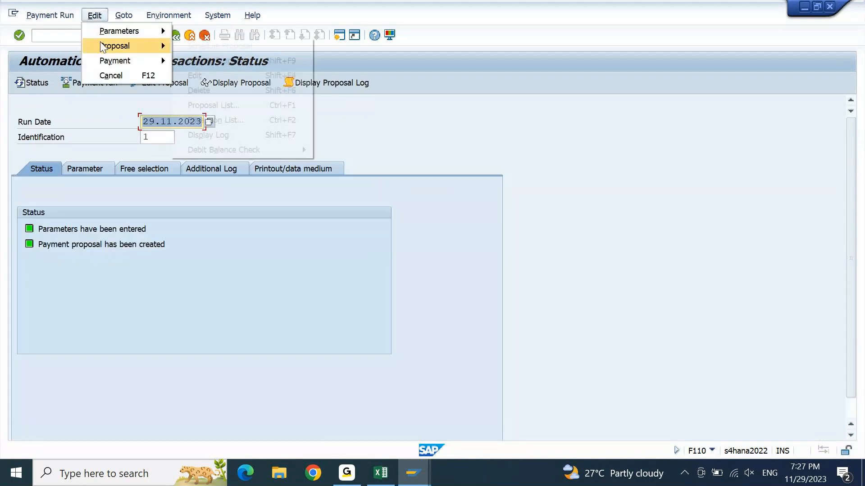
click(235, 90)
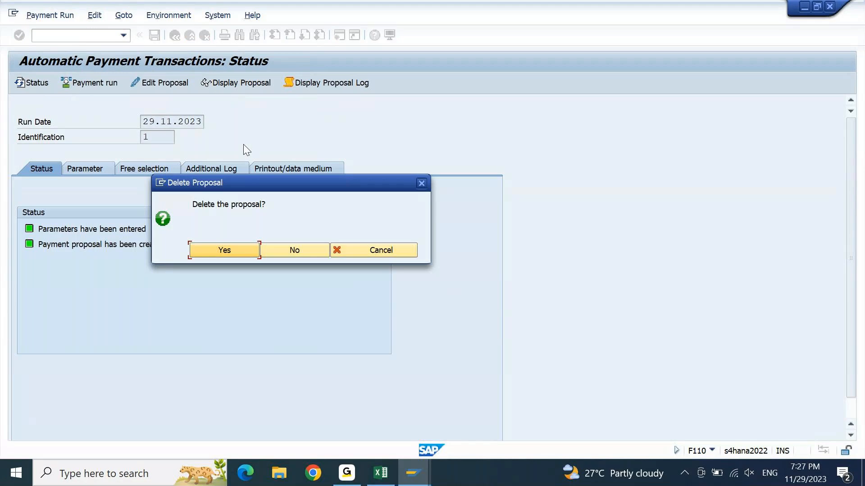
click(246, 249)
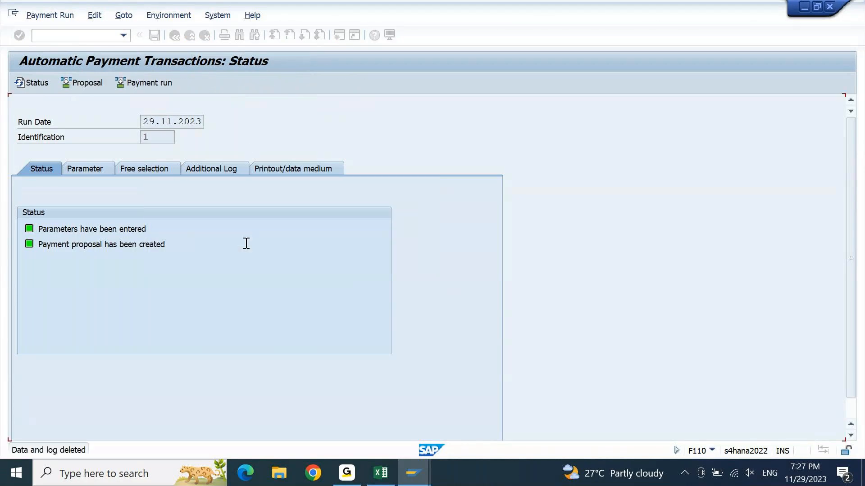
Schedule a new payment proposal to start immediately, check its payments and return to the run status
click(88, 84)
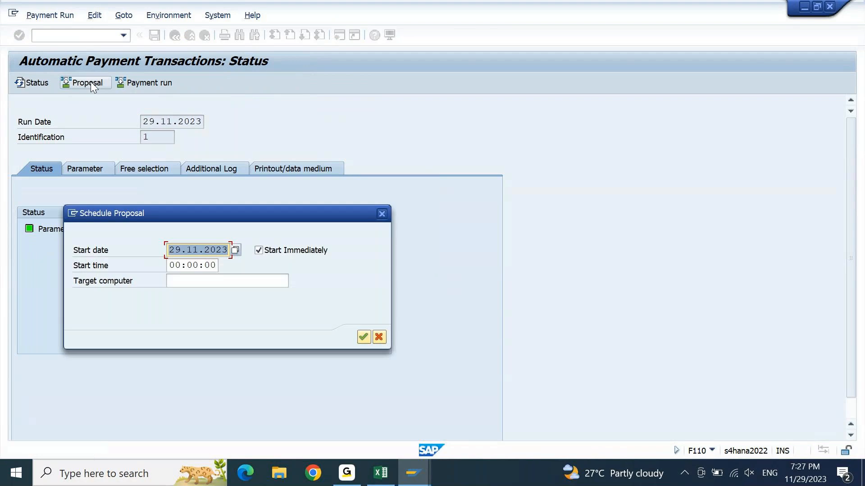
key(Return)
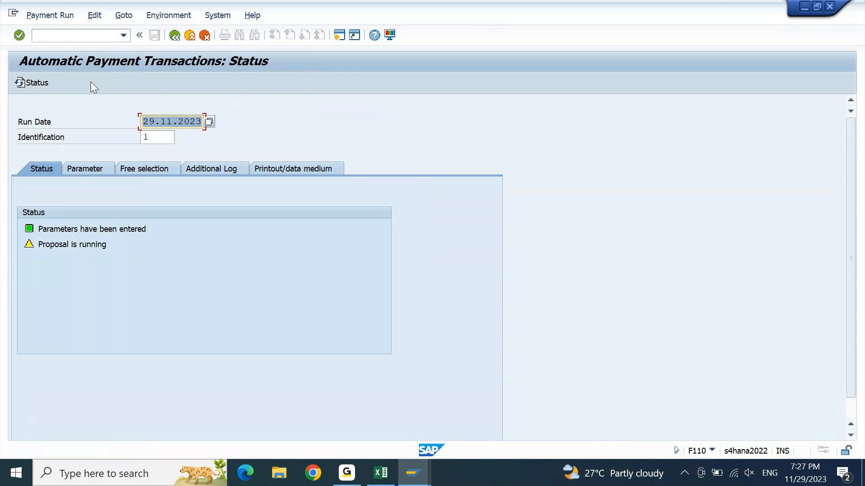
key(Return)
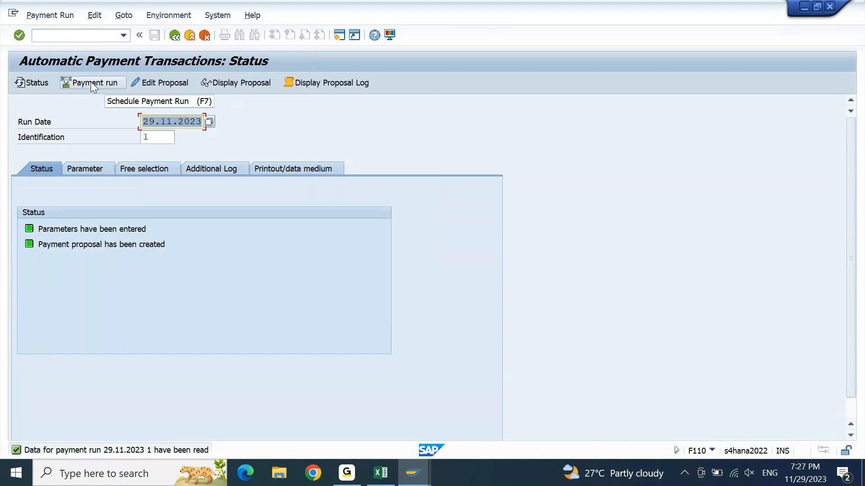
click(262, 88)
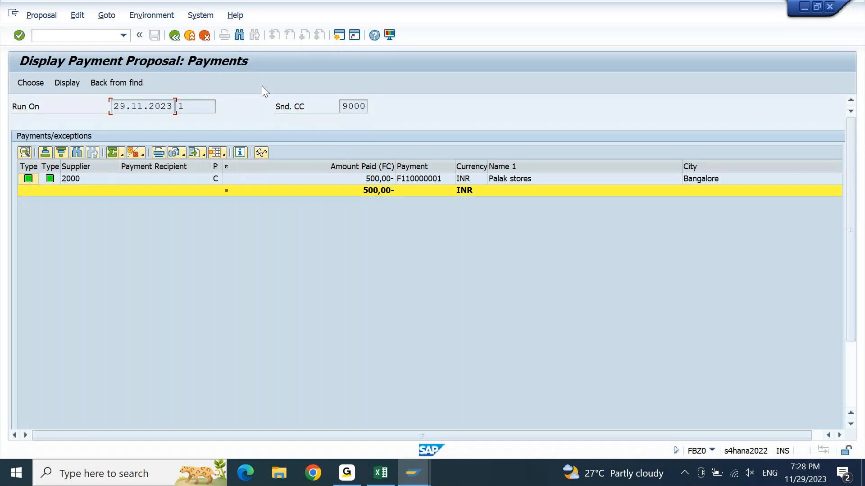
click(178, 38)
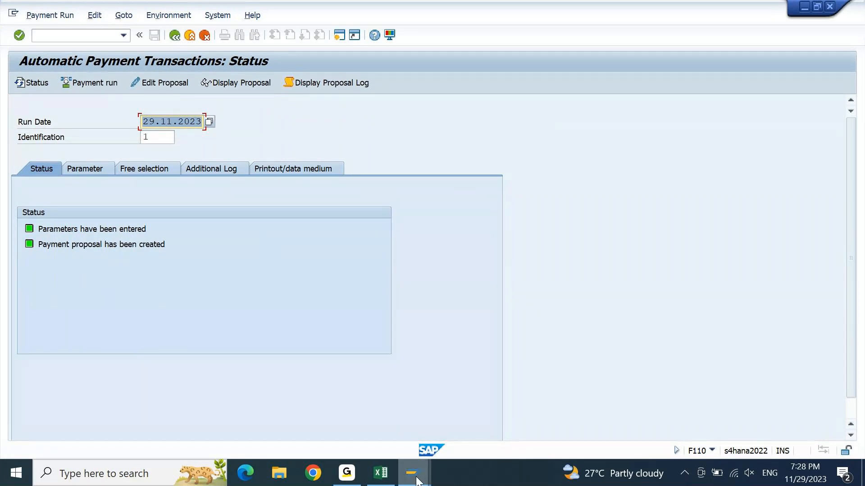
Recheck the company code 9000 cheque amount limits and examine the payment method selection in the proposal log
mouse_move(413, 473)
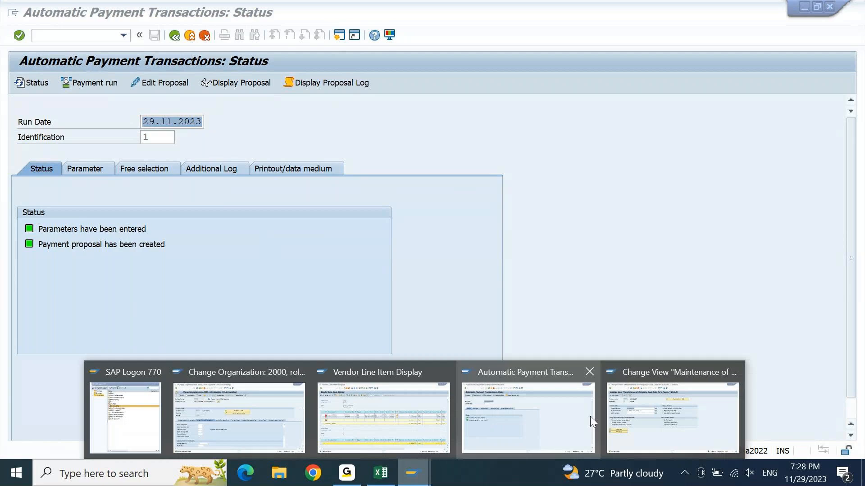
click(653, 416)
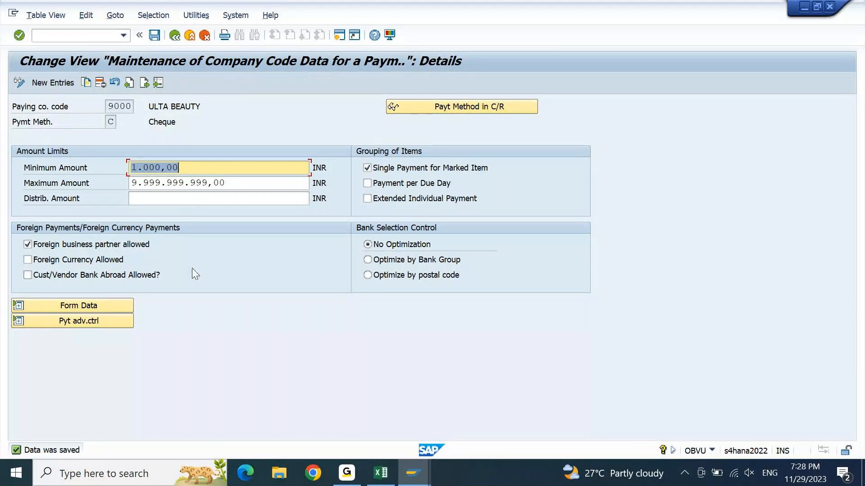
click(413, 473)
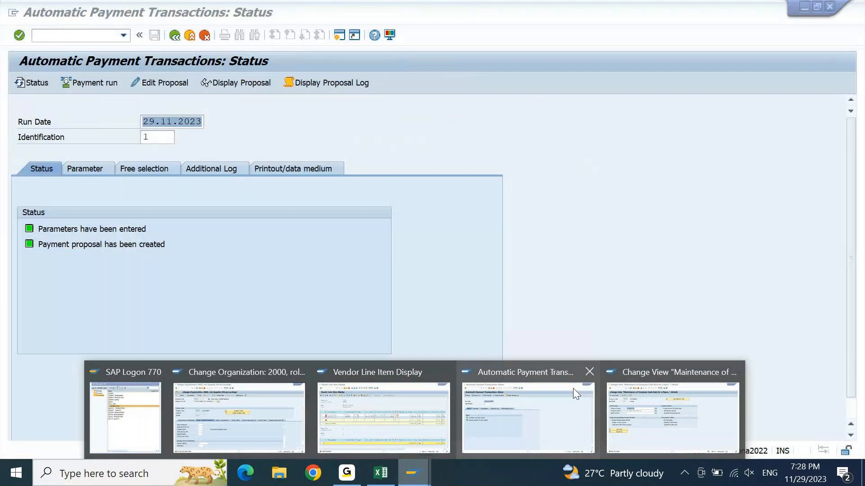
click(573, 389)
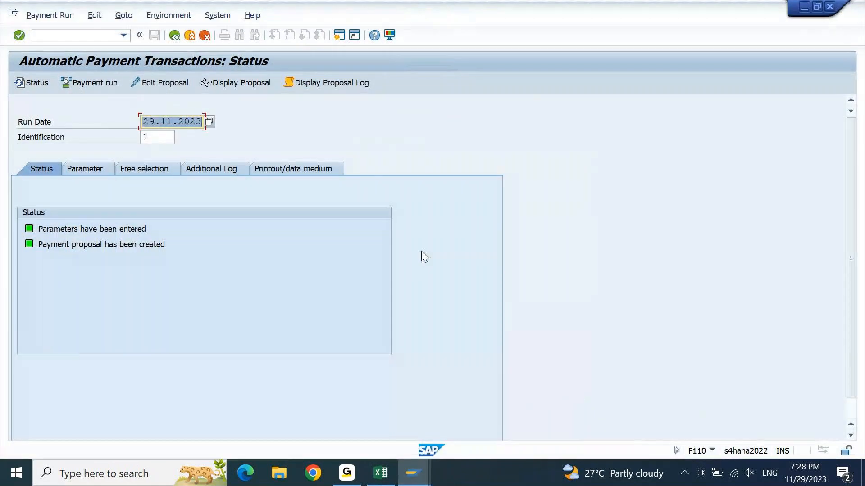
click(325, 84)
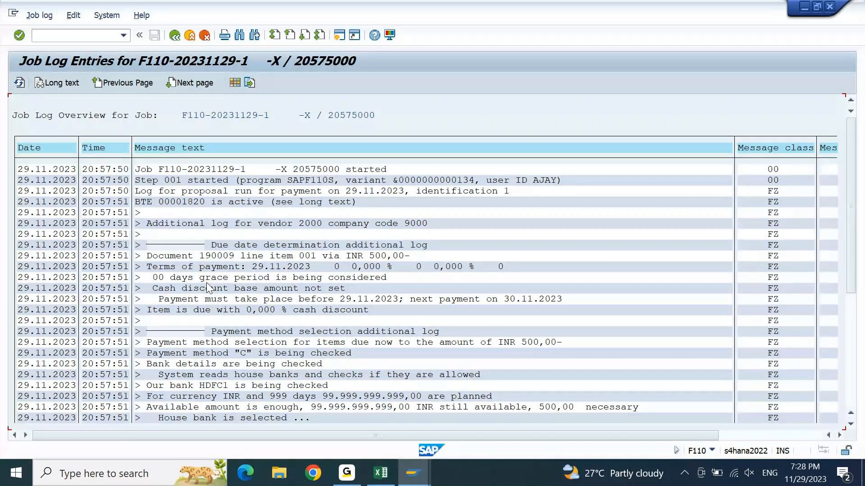
drag(850, 255, 852, 279)
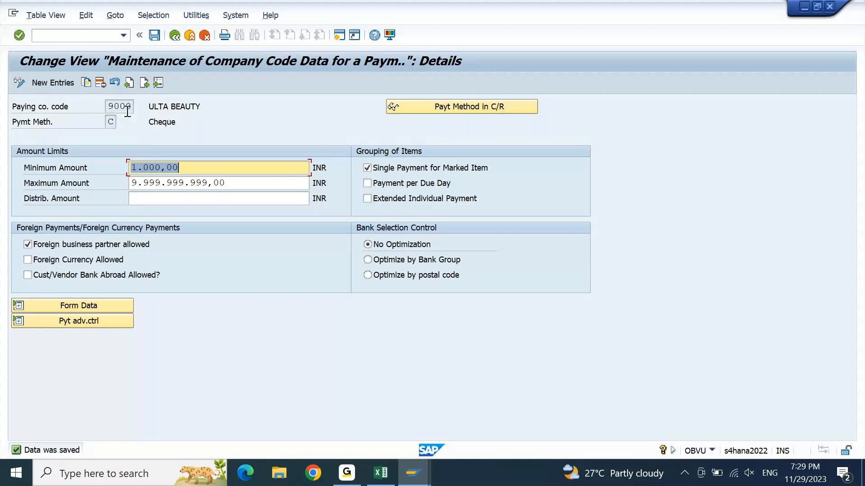
Review India's country-level settings for payment method C, Cheque, and return to the payment program customizing overview
click(175, 36)
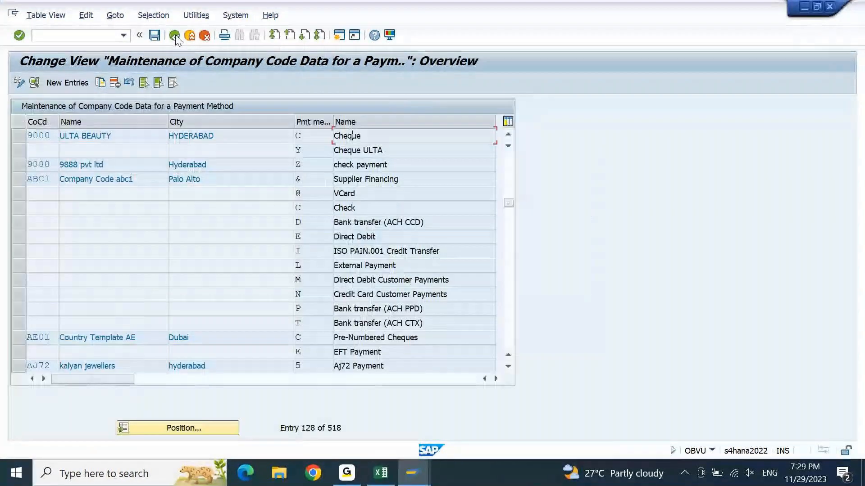
click(175, 36)
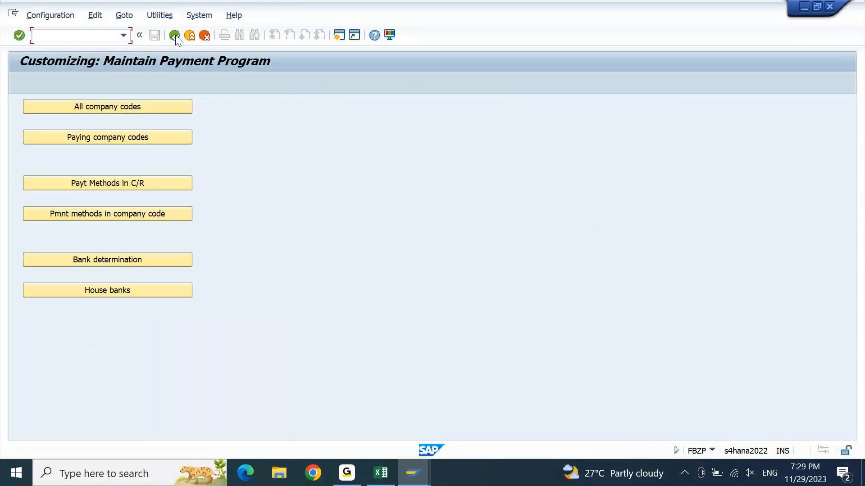
click(138, 184)
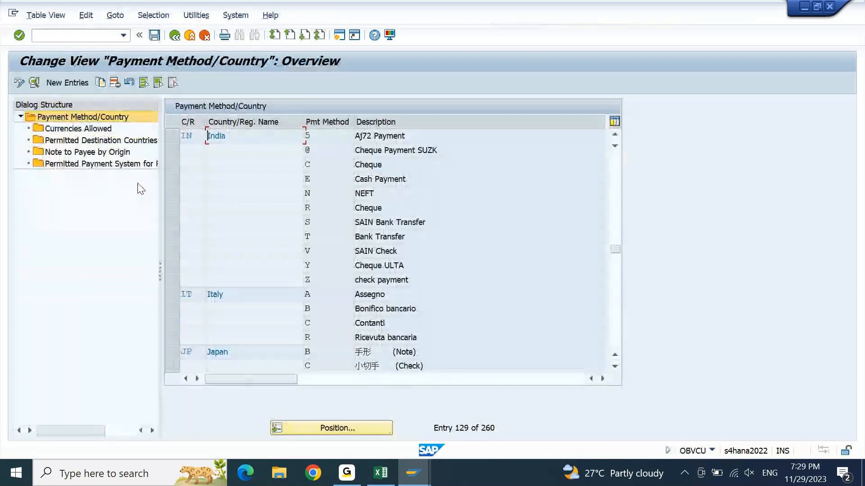
click(383, 166)
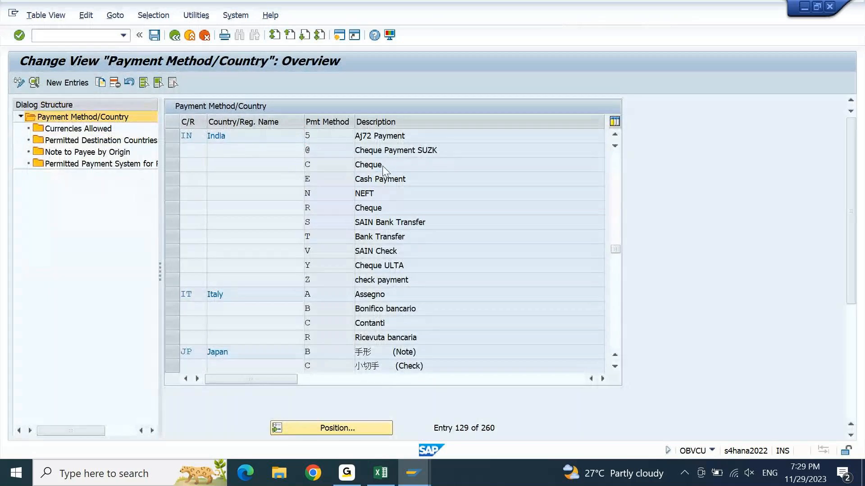
double_click(382, 166)
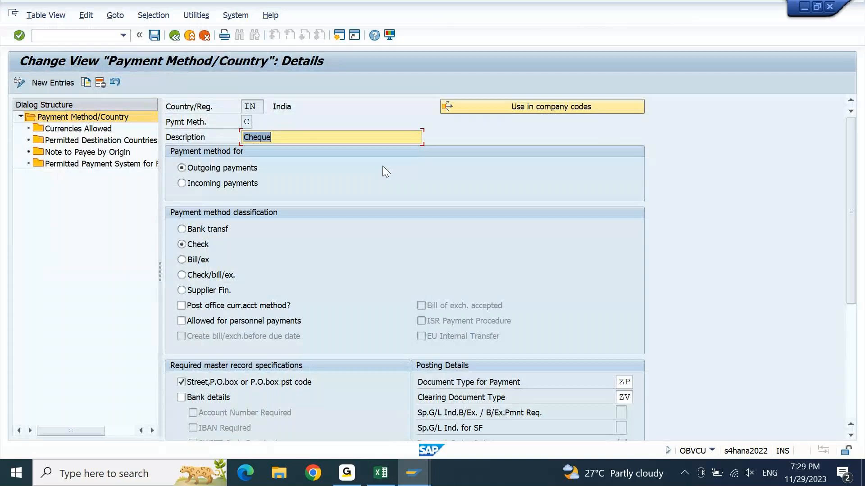
scroll(853, 280, down, 3)
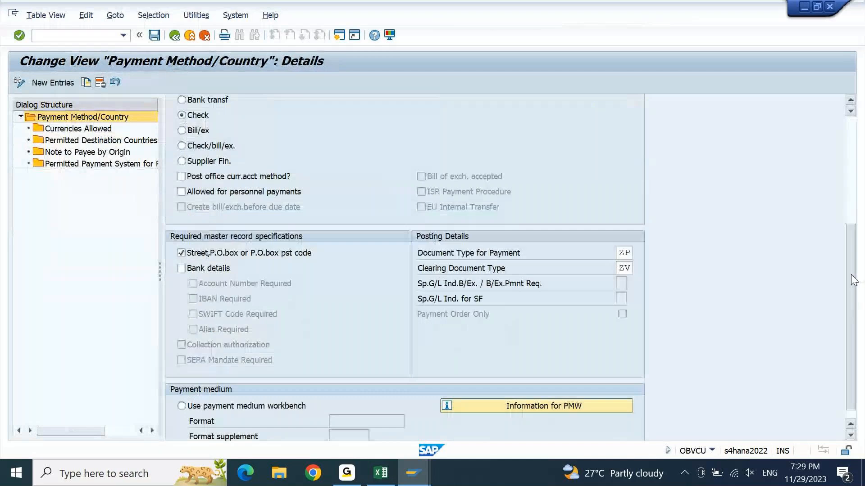
click(175, 36)
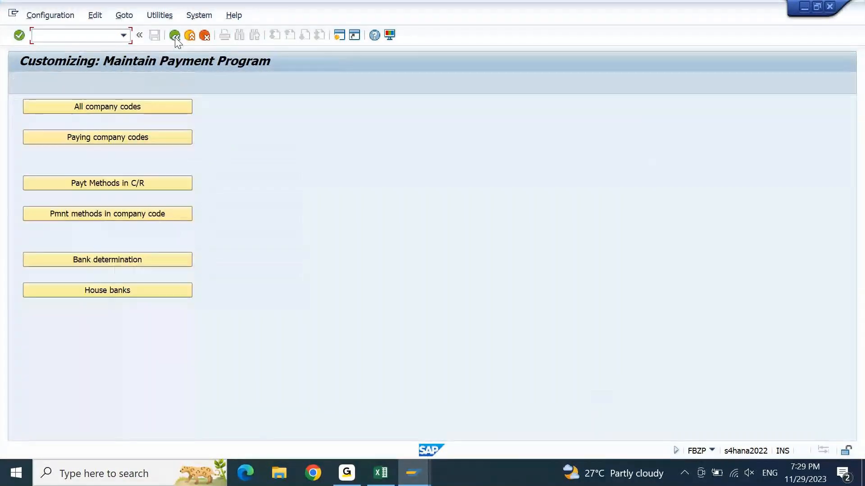
Open the paying company code 9000 settings and enter 1000 INR as the minimum amount for incoming payment
click(125, 138)
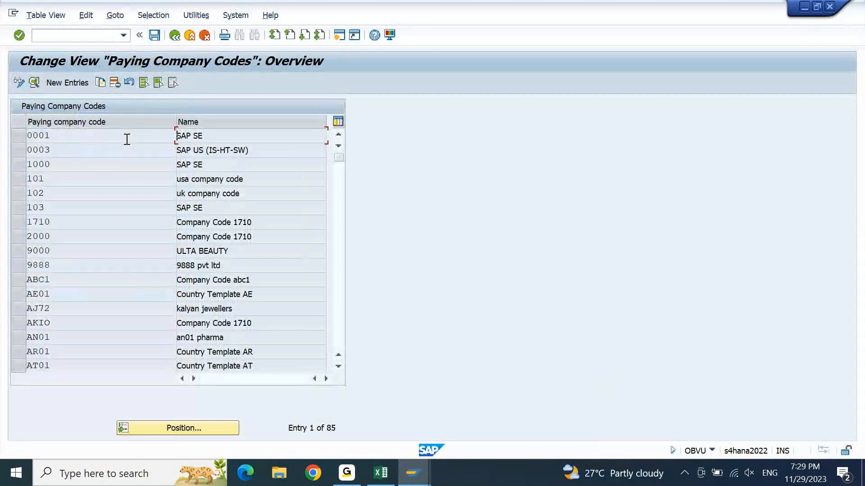
double_click(201, 253)
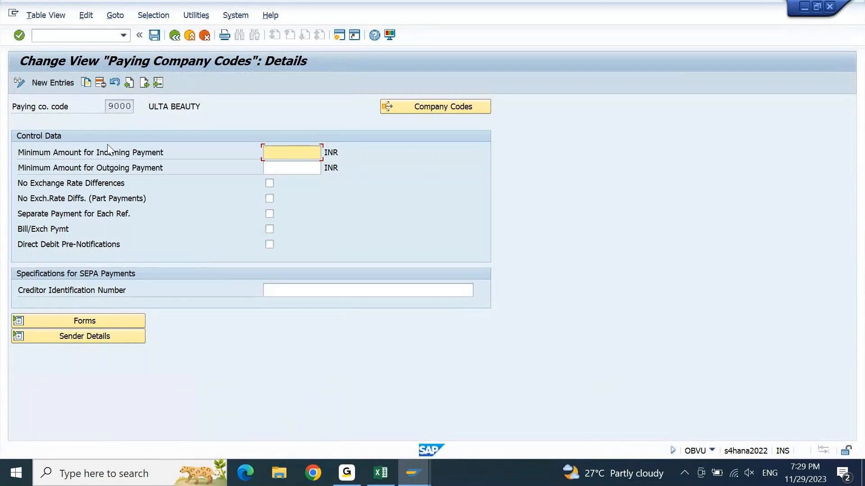
text(1000)
key(Tab)
text(9999999)
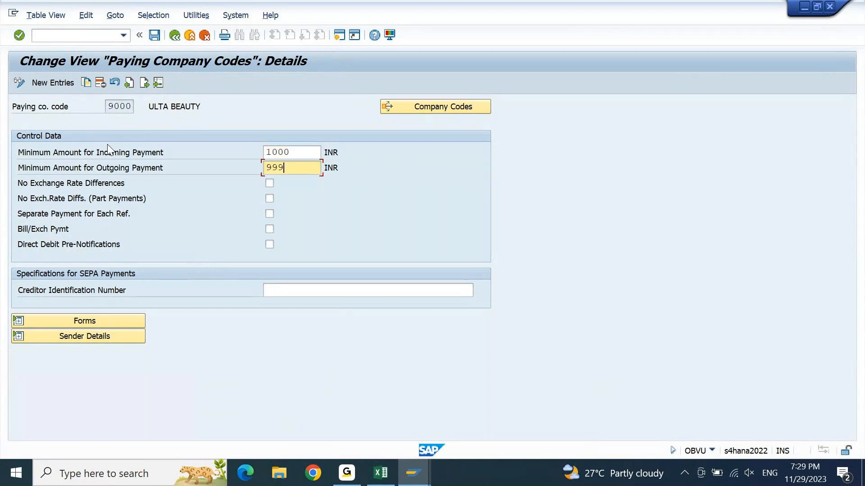
key(BackSpace)
key(BackSpace)
key(BackSpace)
key(BackSpace)
key(BackSpace)
key(BackSpace)
key(BackSpace)
Save the paying company code 9000 settings with the proposed customizing request
key(Return)
click(155, 36)
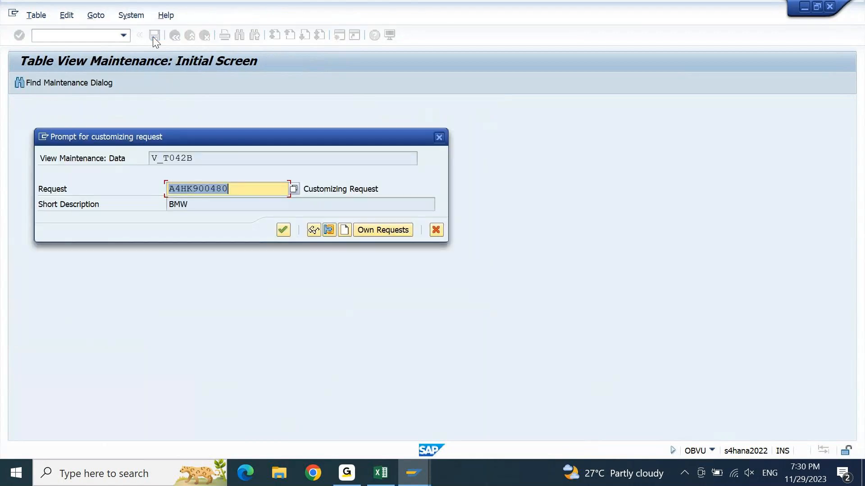
key(Return)
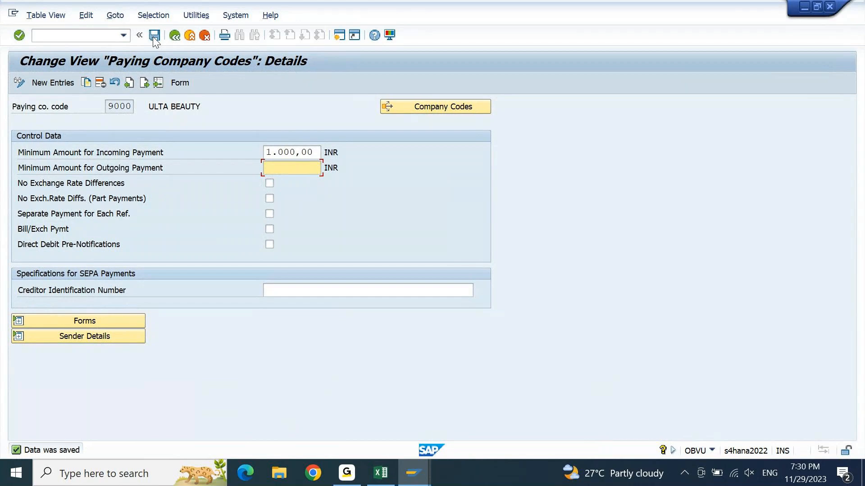
Move the 1.000,00 INR value from the incoming to the outgoing payment minimum for company code 9000 and save
key(shift+Tab)
key(Tab)
key(shift+Tab)
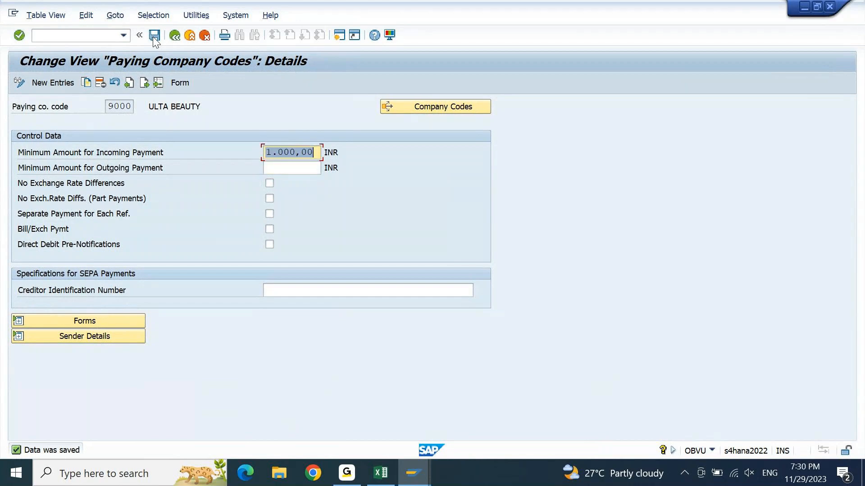
key(ctrl+x)
key(Tab)
key(ctrl+v)
click(154, 37)
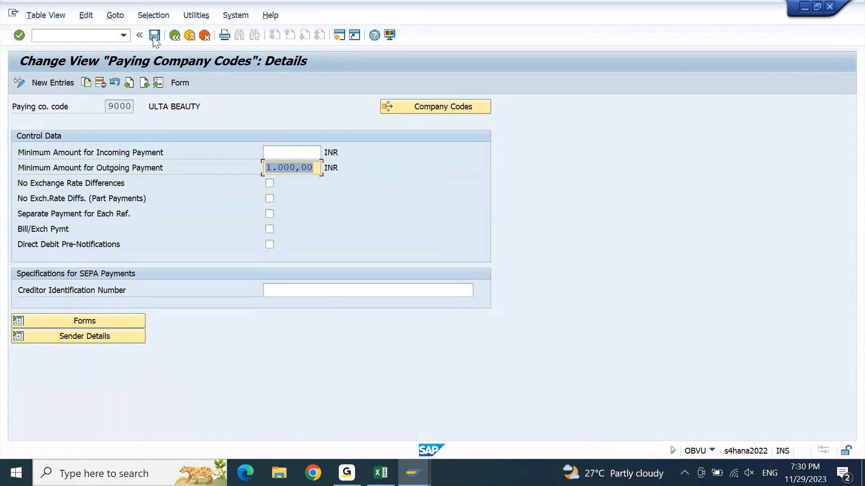
click(154, 36)
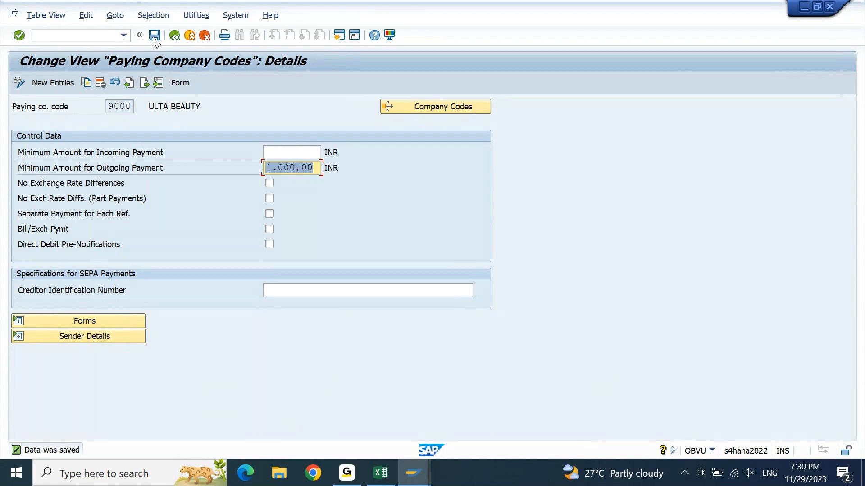
Return to the automatic payment run status from the job log and delete the current proposal
click(426, 477)
click(566, 400)
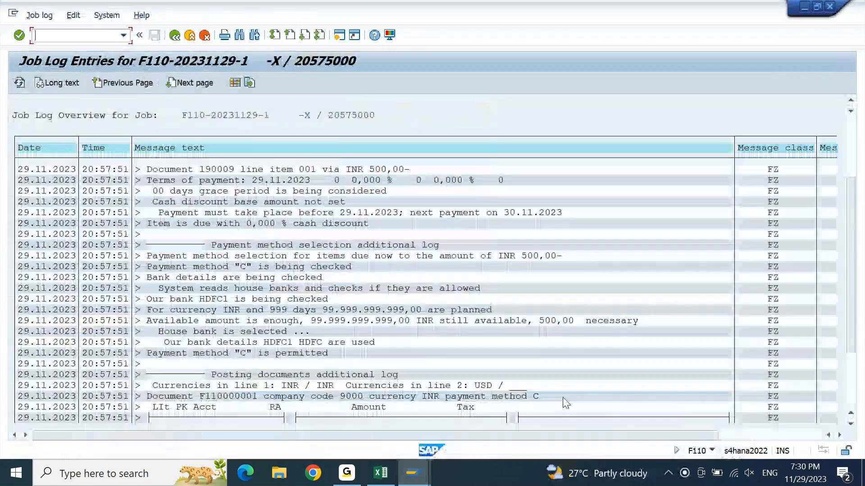
key(F3)
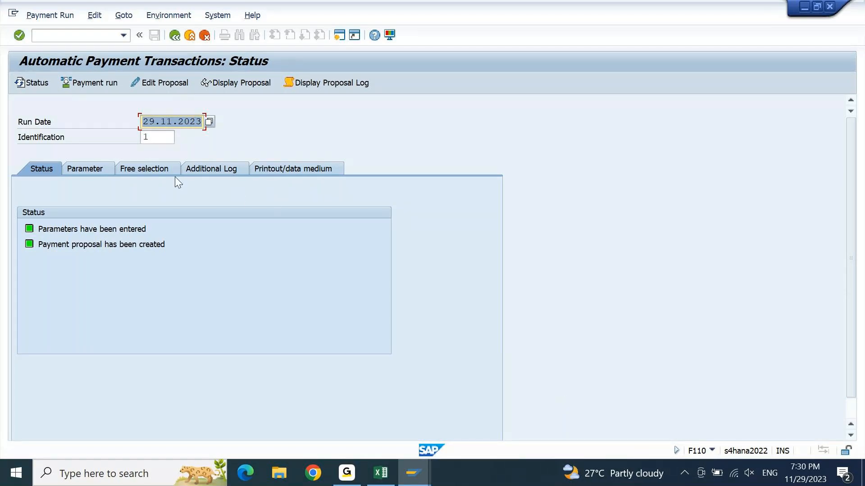
click(95, 17)
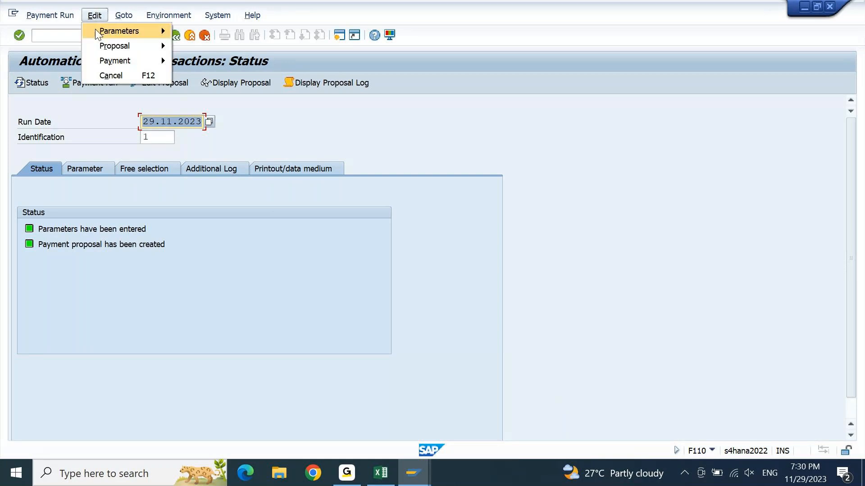
mouse_move(102, 50)
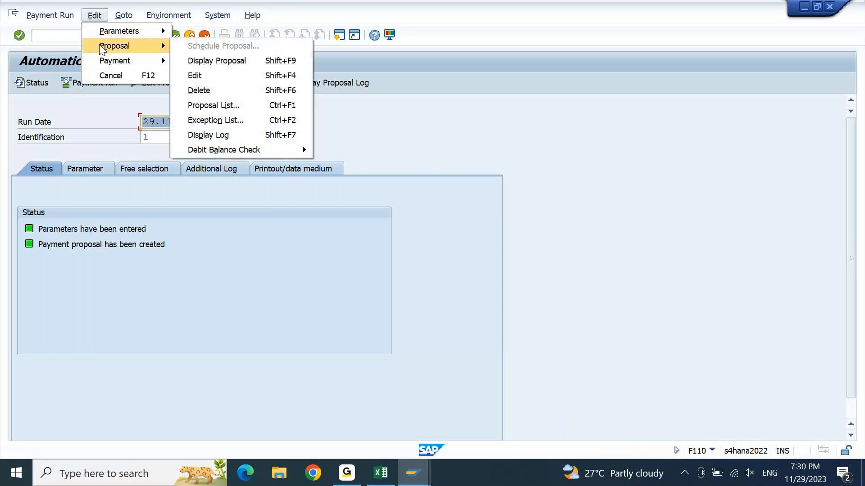
click(230, 92)
key(Return)
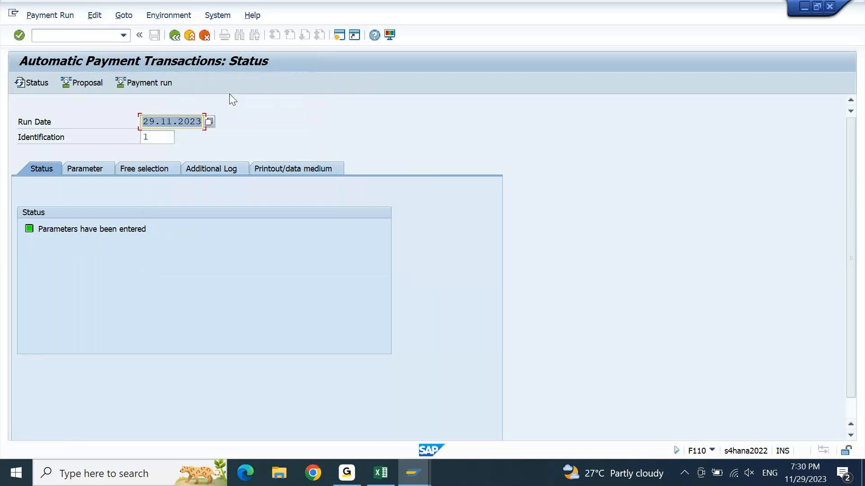
Schedule an immediate payment proposal for run 29.11.2023, identification 1, and display its payments
click(94, 82)
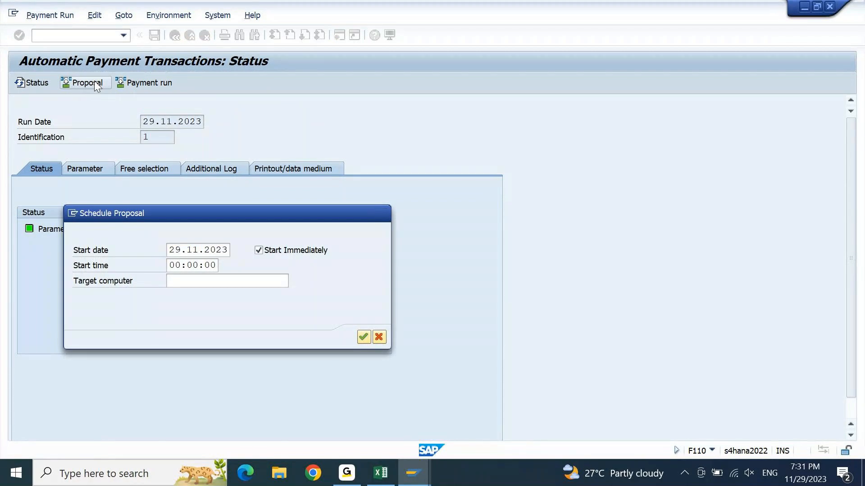
key(Return)
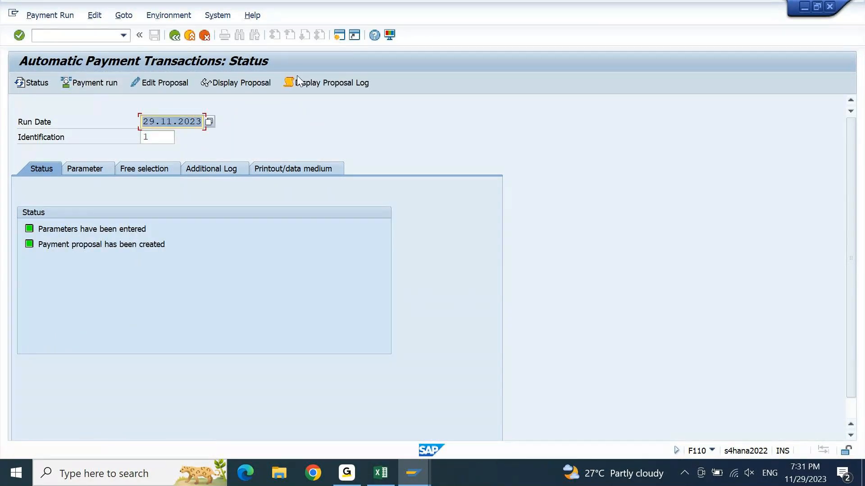
click(266, 84)
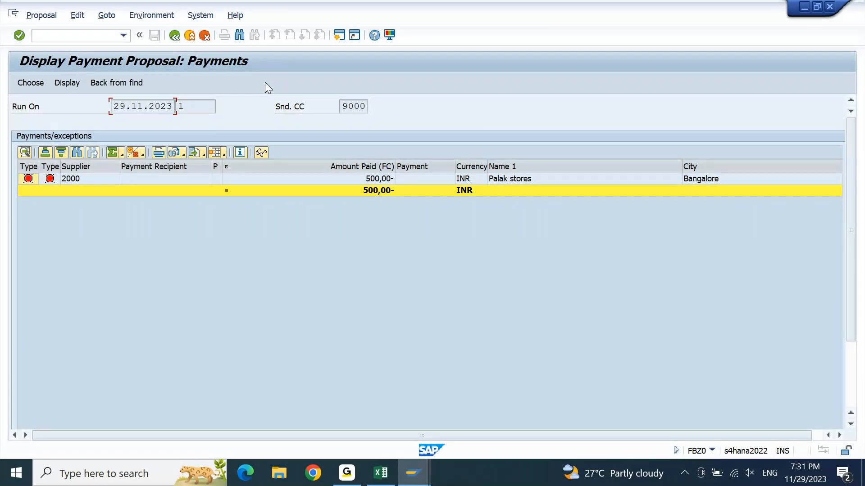
Return to the run status and examine the proposal log's message about vendor 2000's payment amount
key(F3)
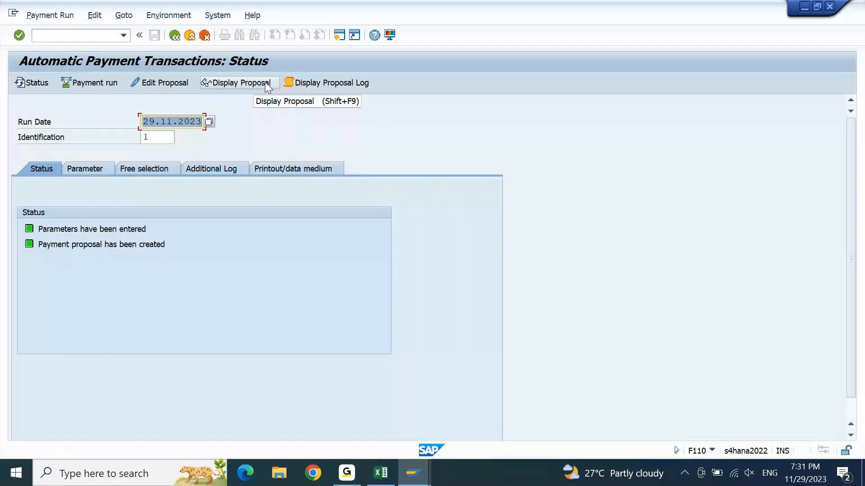
click(356, 84)
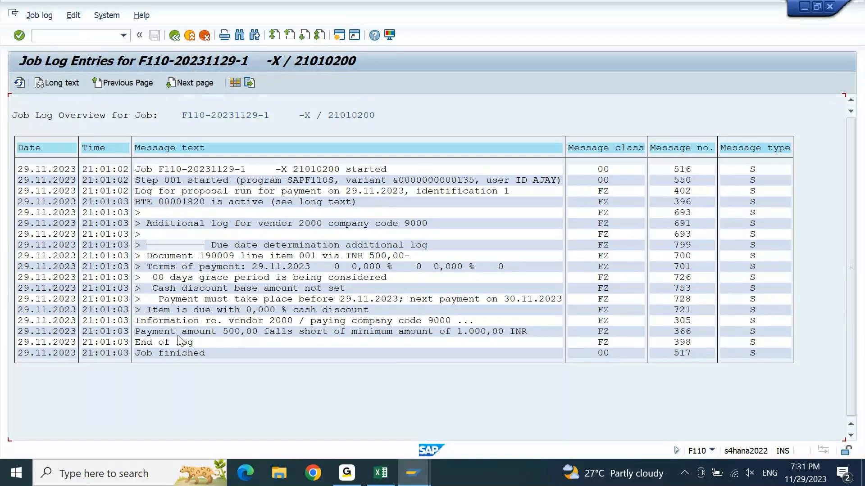
click(149, 332)
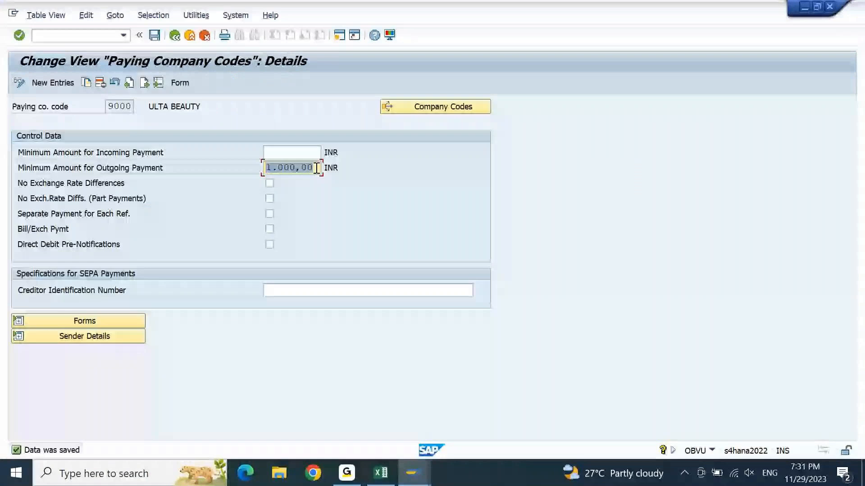
Open payment method C (Cheque) for paying company code 9000, clear its minimum and maximum amounts, and save
click(177, 38)
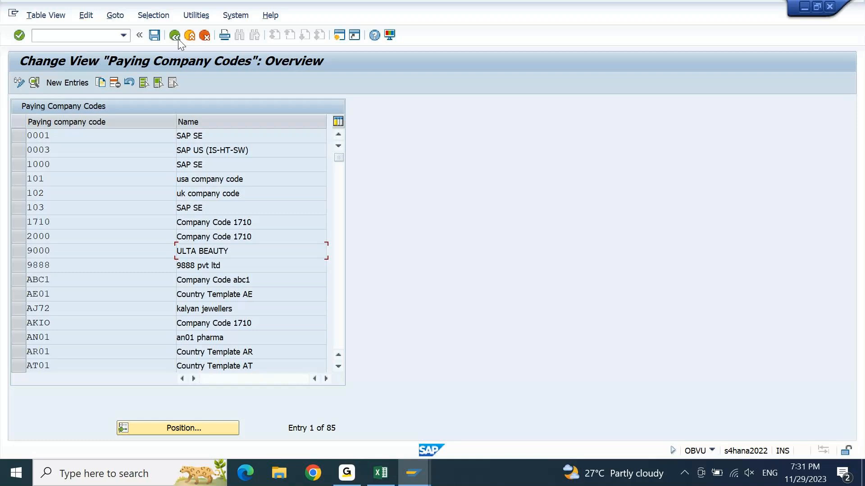
click(177, 38)
click(125, 214)
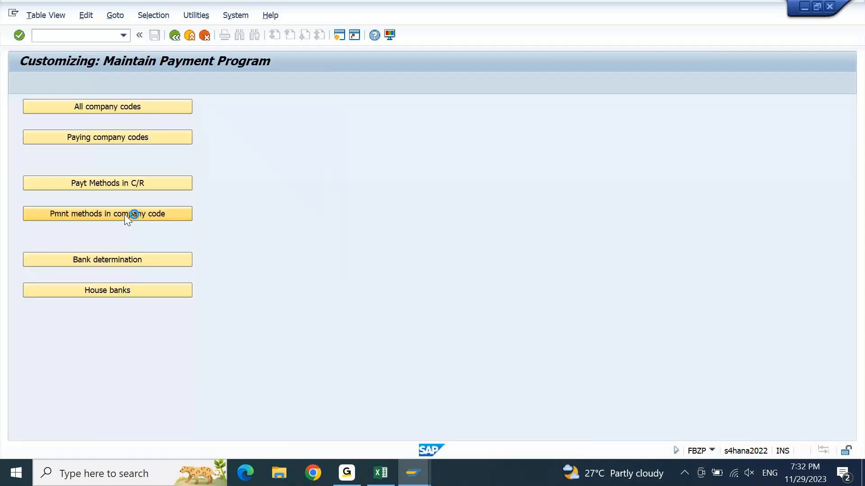
double_click(90, 136)
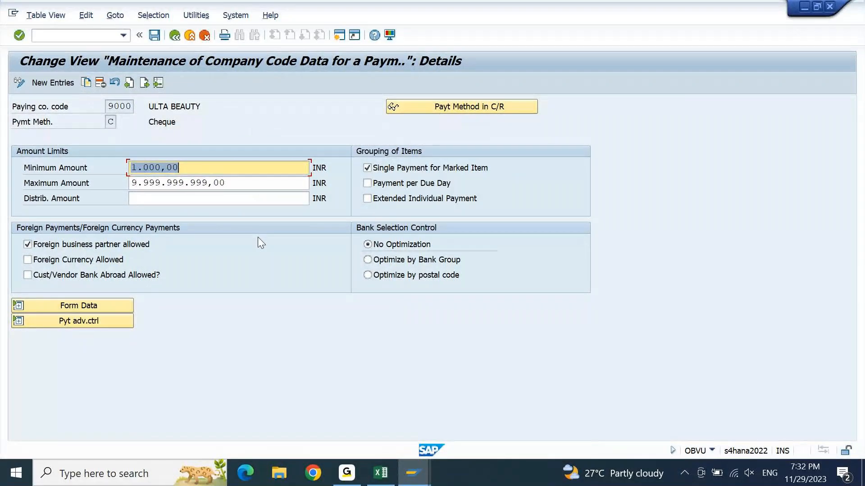
key(F3)
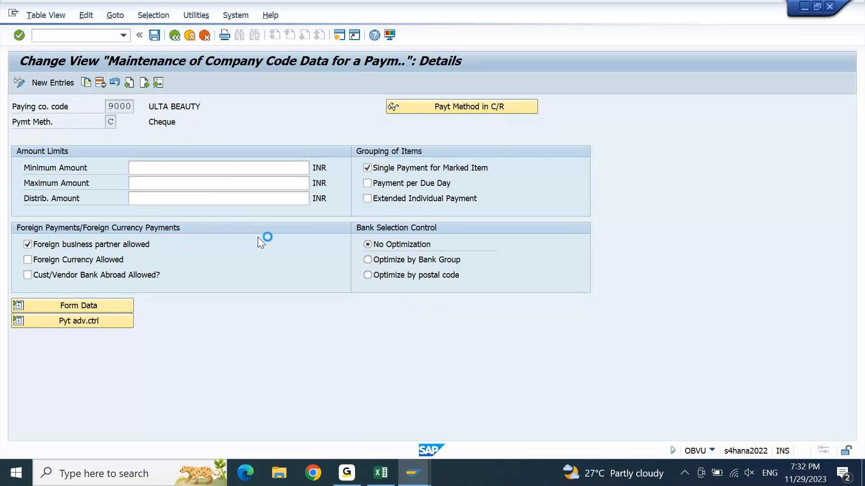
key(Return)
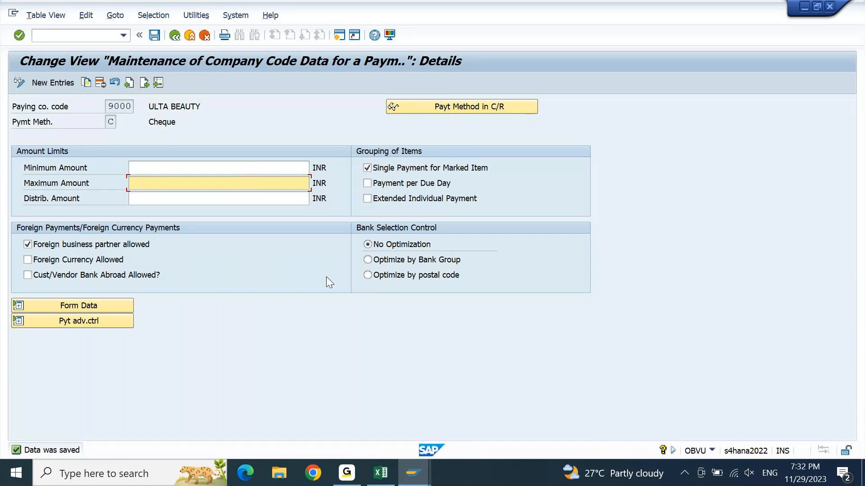
Return to the automatic payment run from its job log and delete the existing proposal
mouse_move(418, 475)
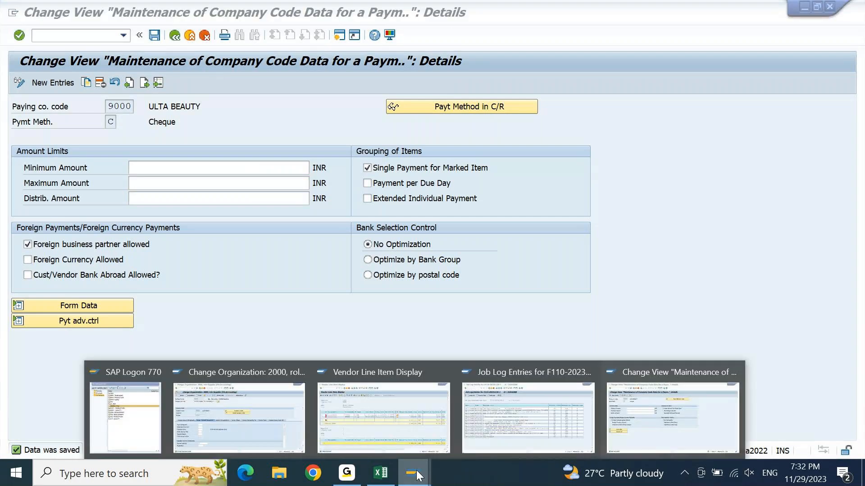
click(570, 395)
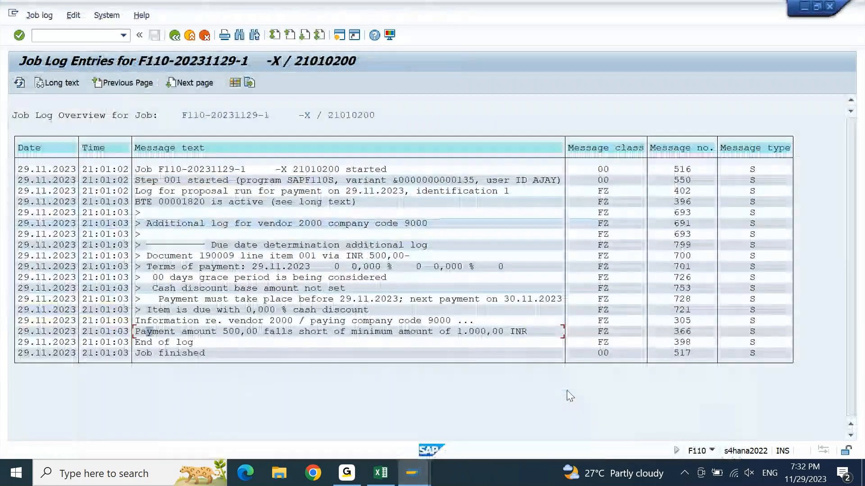
click(175, 36)
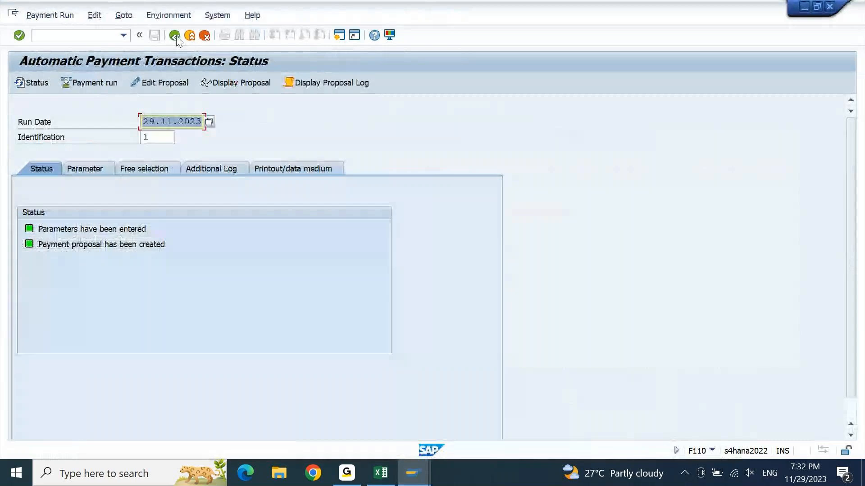
click(95, 15)
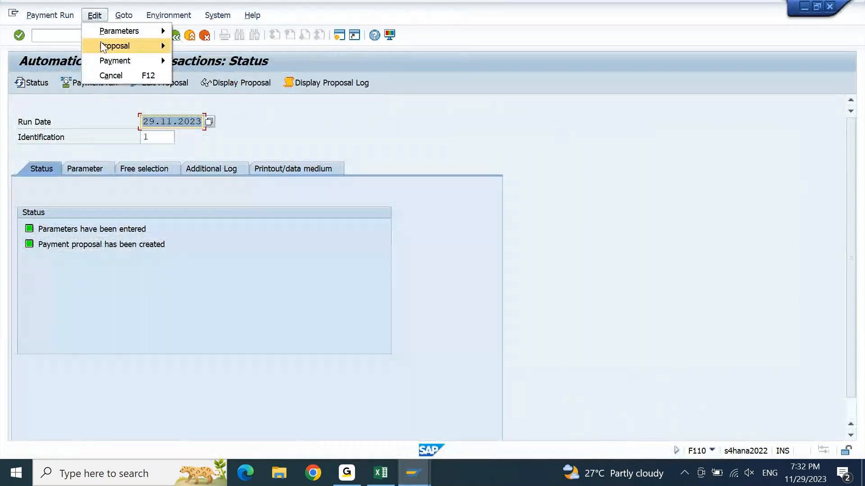
click(113, 45)
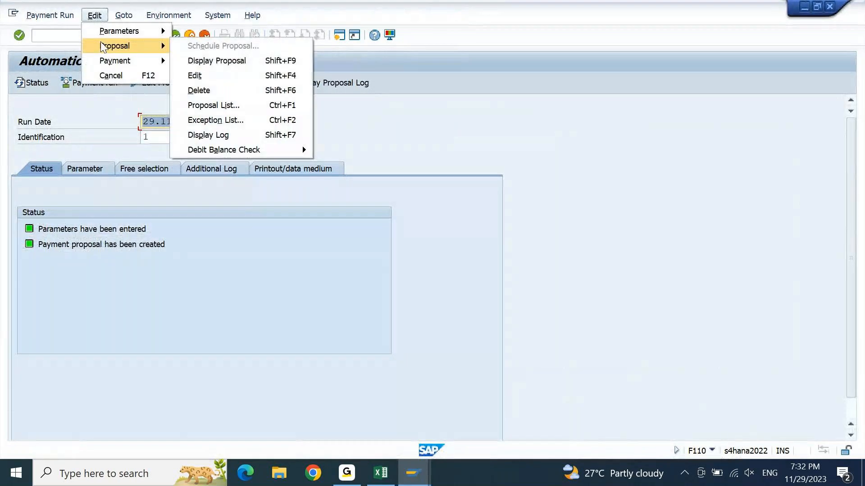
click(226, 89)
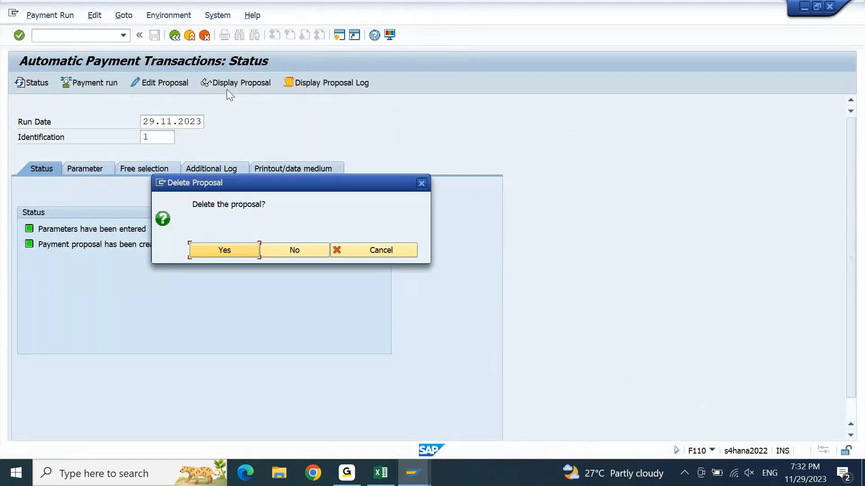
click(223, 250)
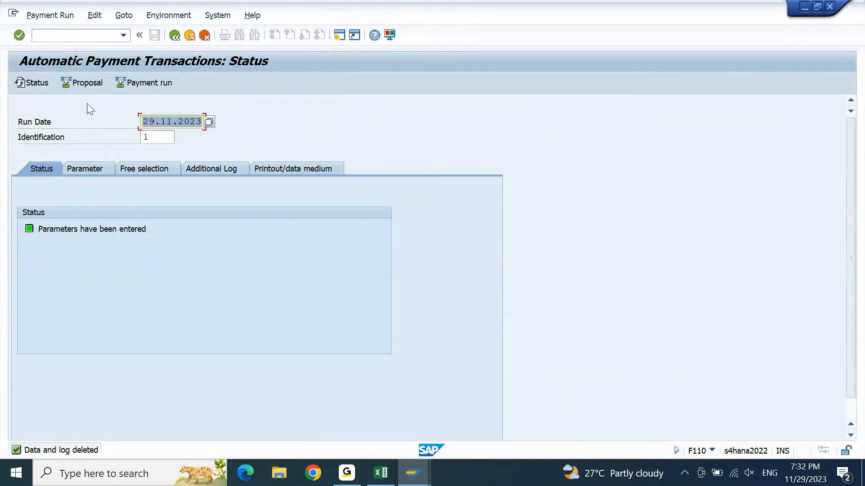
Create a fresh payment proposal immediately, display its payments and exceptions, and return to the run status
click(82, 85)
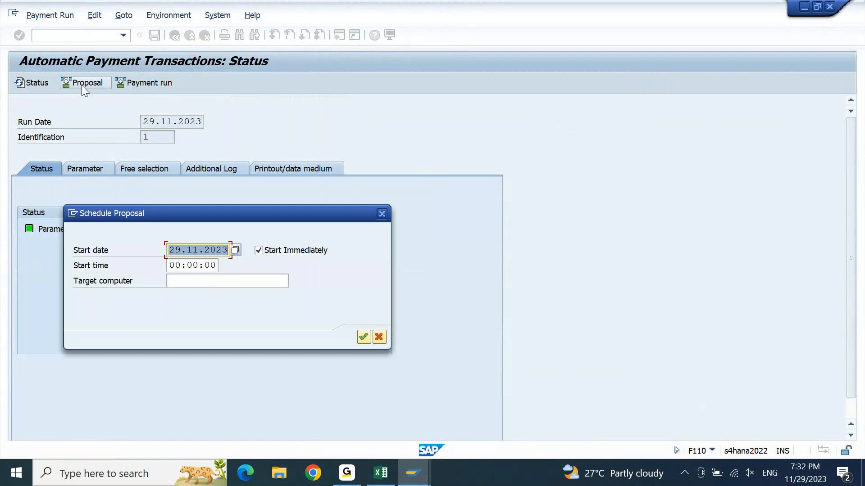
key(Return)
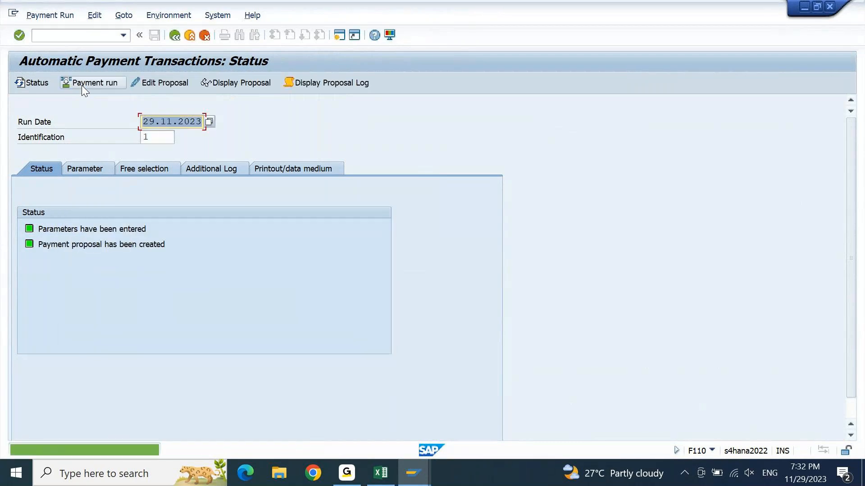
click(239, 83)
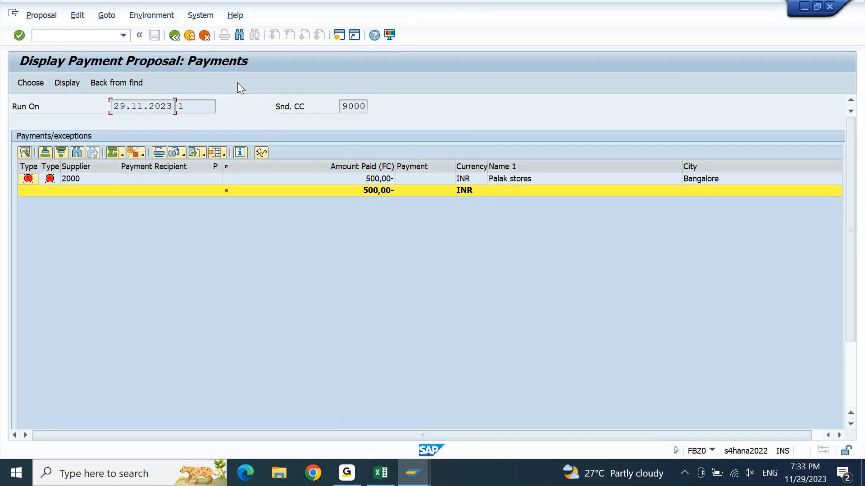
key(F3)
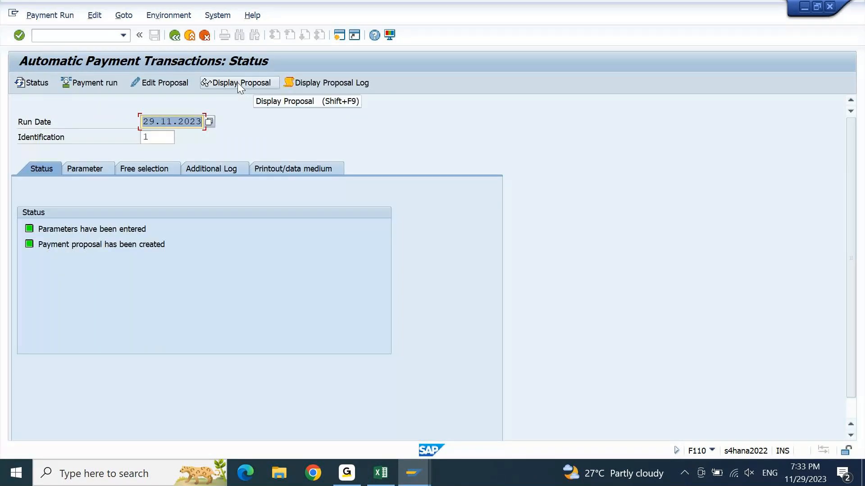
Delete the payment proposal of run 29.11.2023, identification 1, and confirm the deletion
click(95, 21)
mouse_move(160, 46)
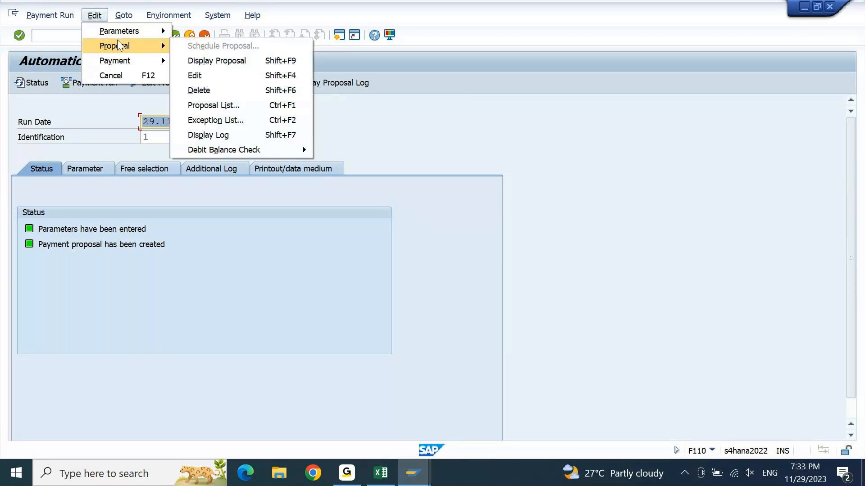
click(199, 90)
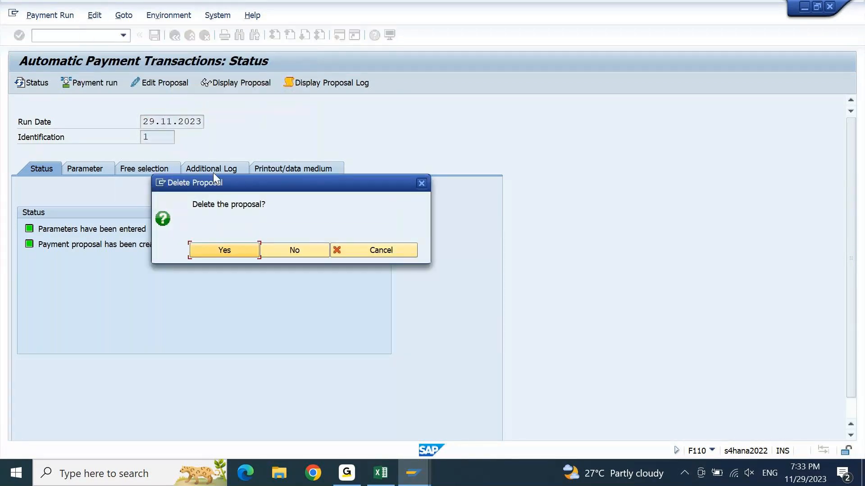
click(234, 255)
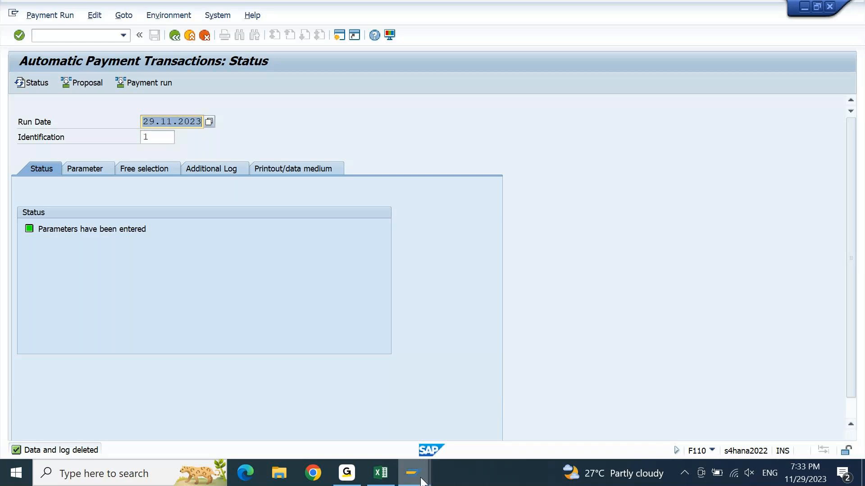
In the vendor line items, change document 190006's baseline date to 29.11.2023 and save
click(421, 479)
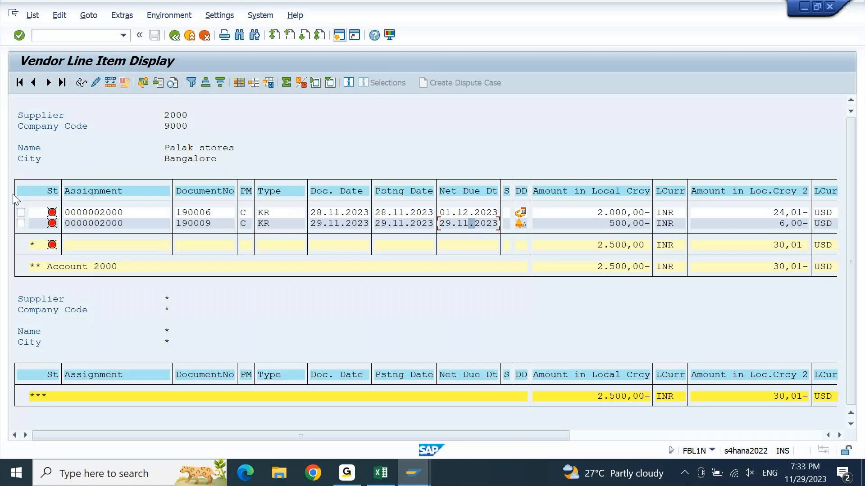
click(20, 213)
click(94, 82)
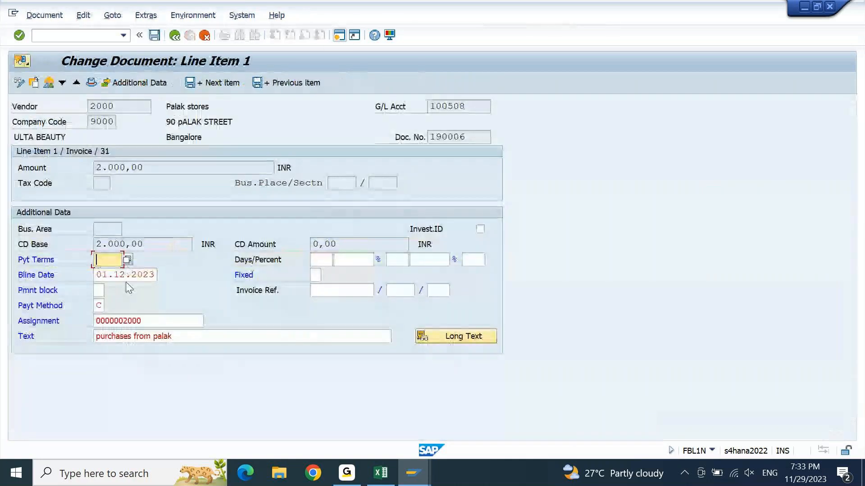
drag(125, 275, 61, 292)
text(29.11)
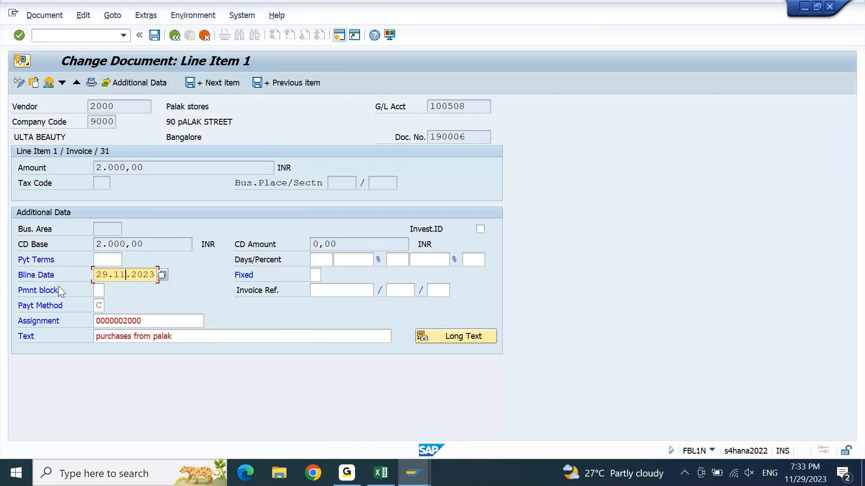
key(Return)
key(ctrl+s)
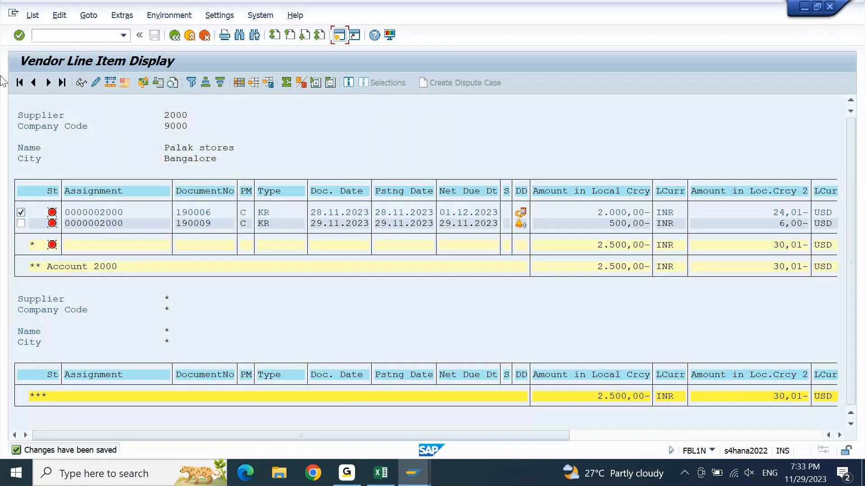
Refresh the vendor line item list and check the due status and amount of document 190006
click(32, 15)
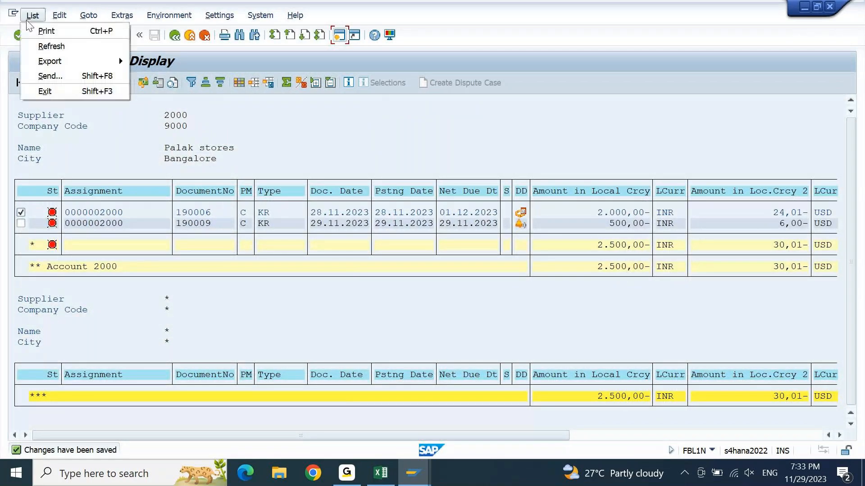
click(37, 41)
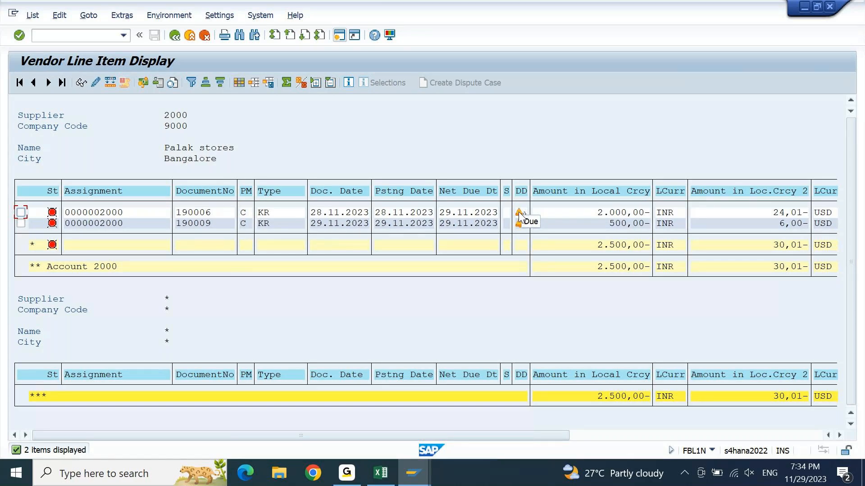
click(583, 216)
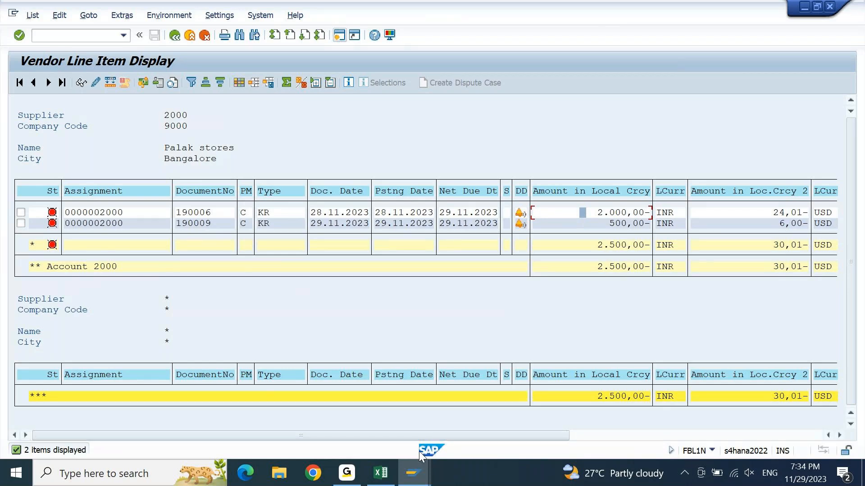
Schedule an immediate payment proposal for run 29.11.2023, identification 1, and refresh the run status
mouse_move(418, 474)
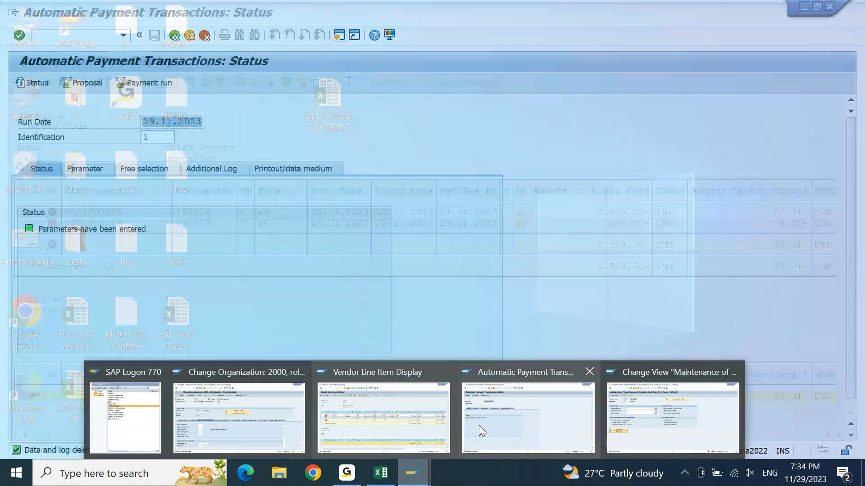
click(480, 426)
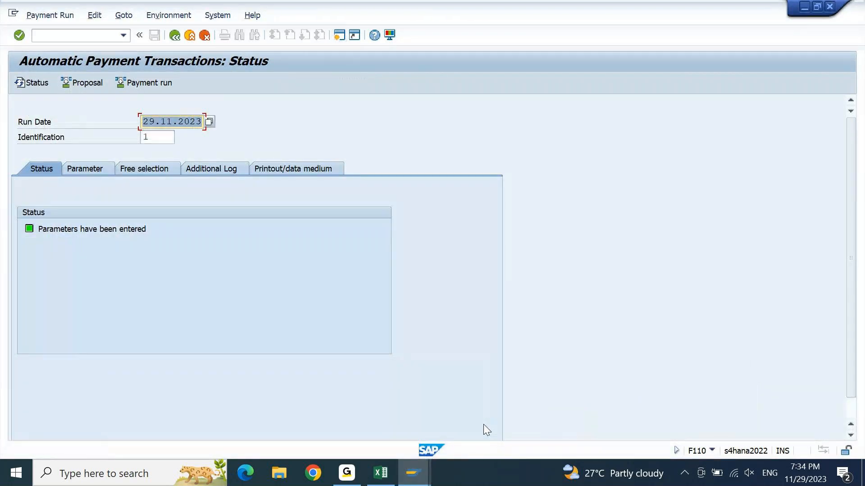
click(86, 83)
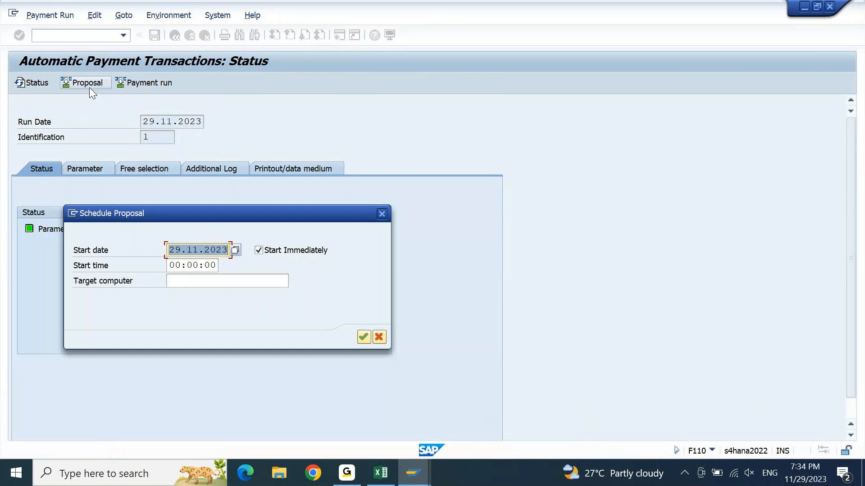
key(Return)
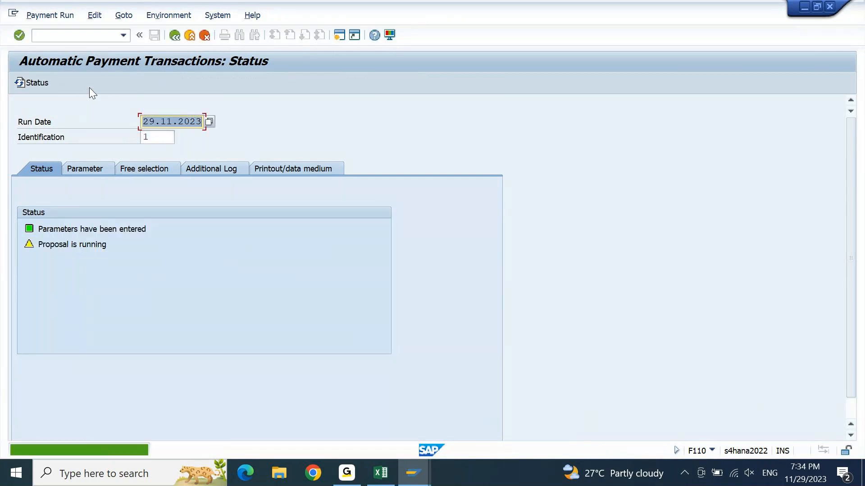
key(Return)
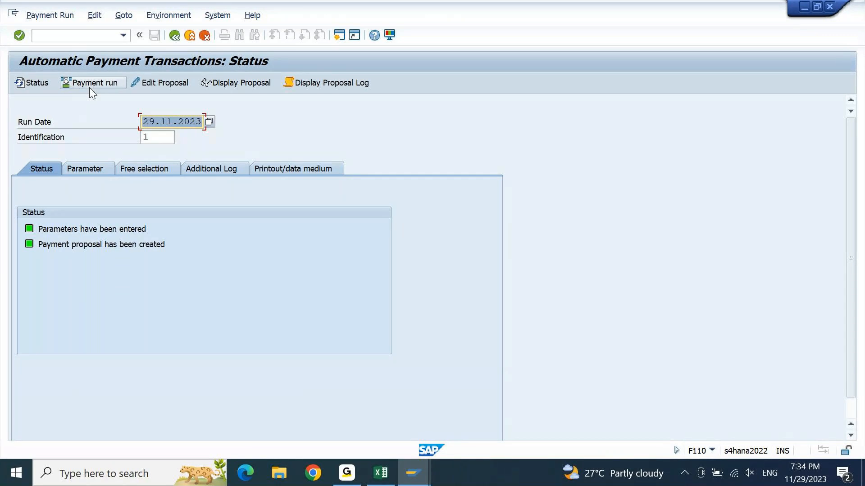
Display the proposal's payments and exceptions, and read the proposal log through to its end
click(227, 81)
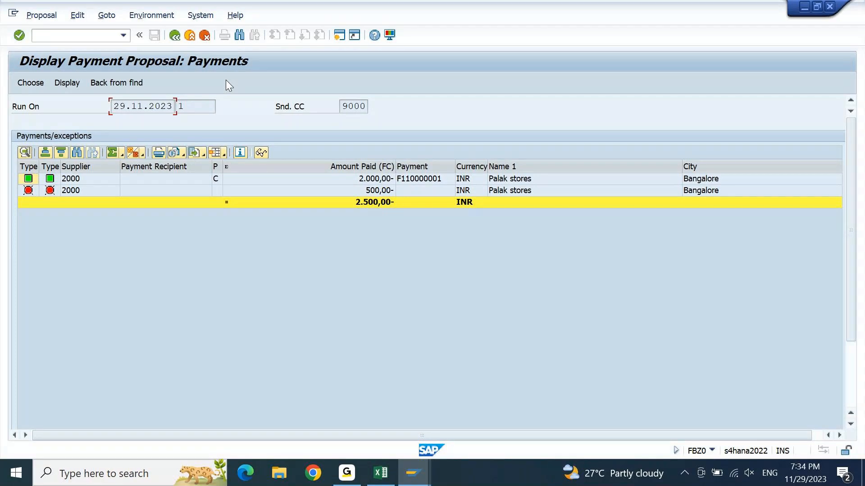
key(F3)
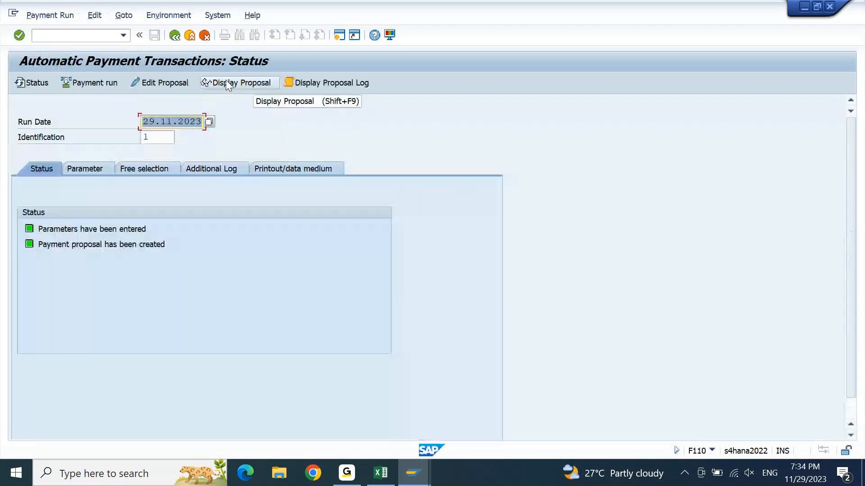
click(320, 82)
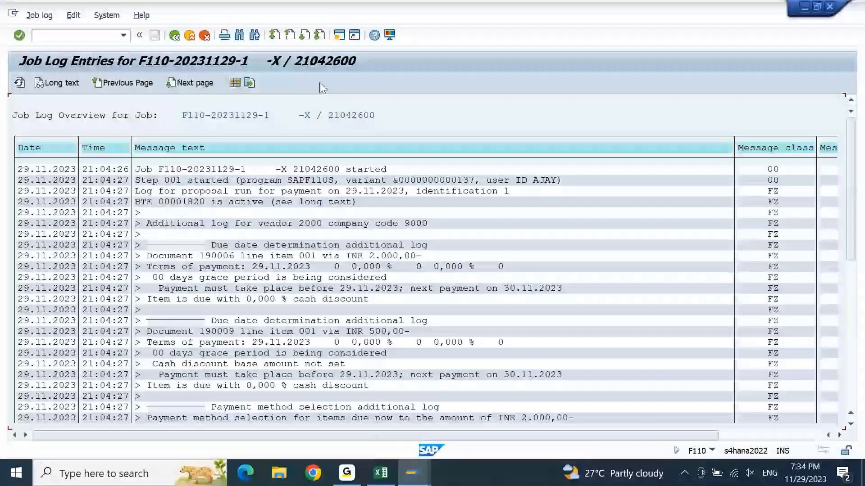
key(Page_Down)
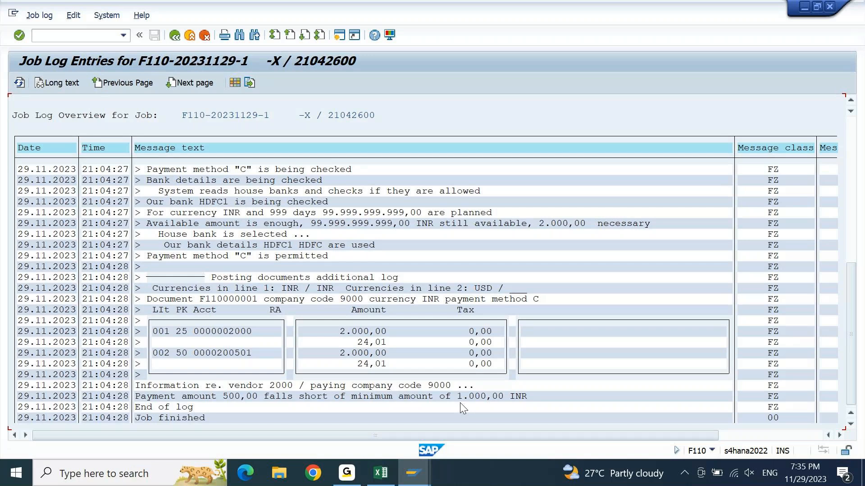
In the payment program customizing, open the paying company code details for 9000
mouse_move(427, 480)
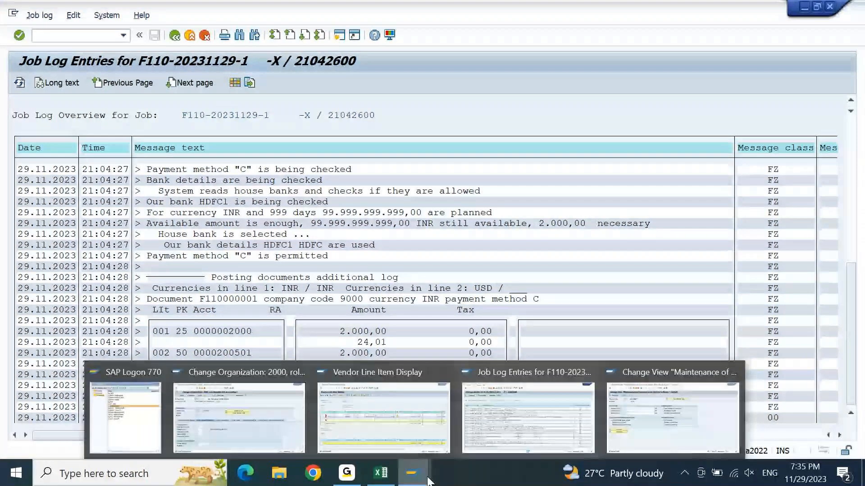
click(673, 417)
click(174, 36)
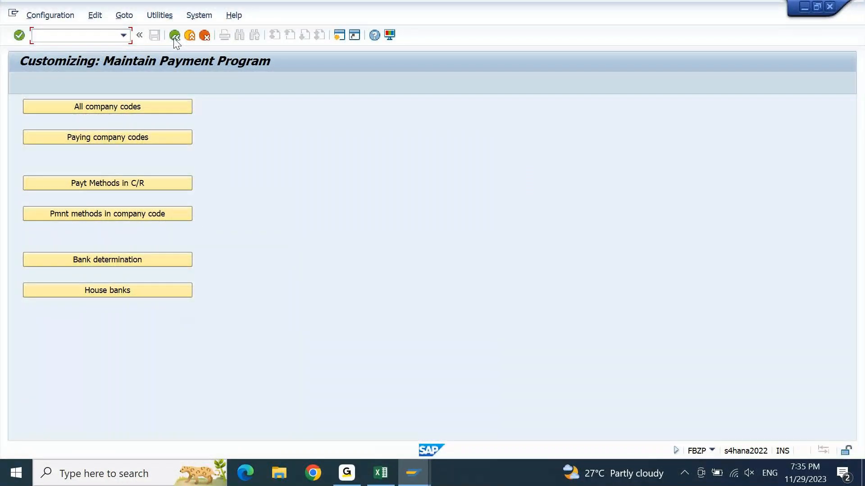
click(143, 137)
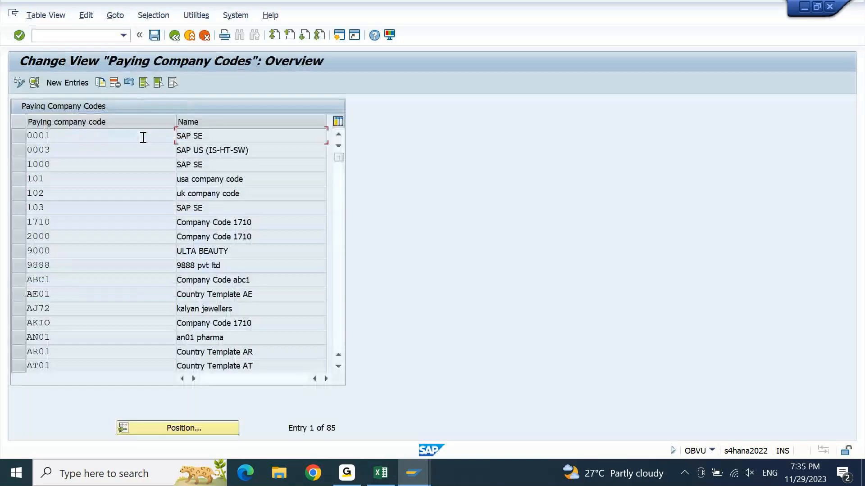
double_click(118, 250)
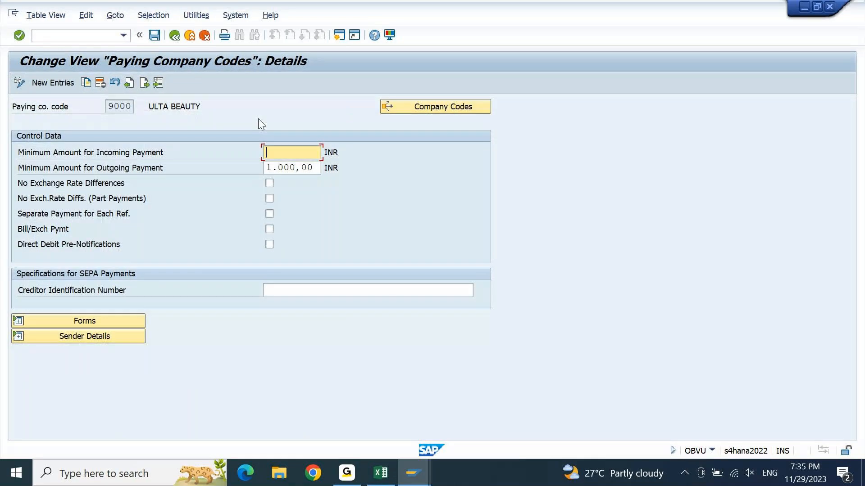
Read the field help for Minimum Amount for Outgoing Payment and close it
click(285, 173)
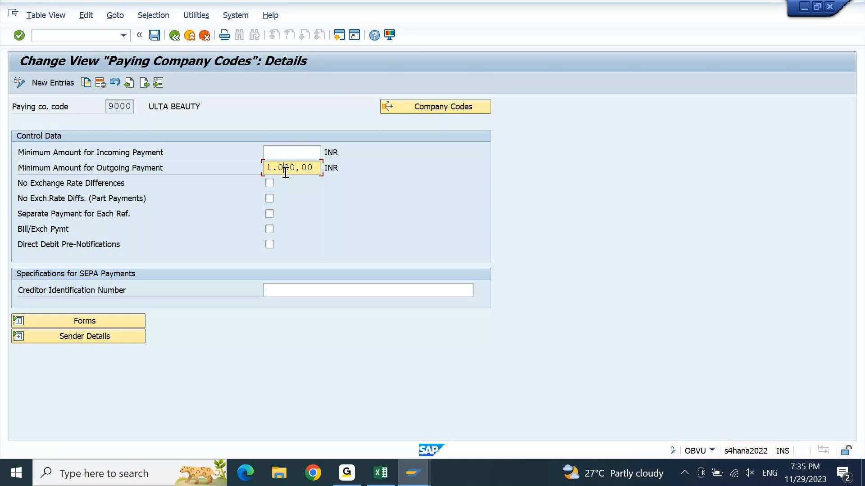
click(373, 36)
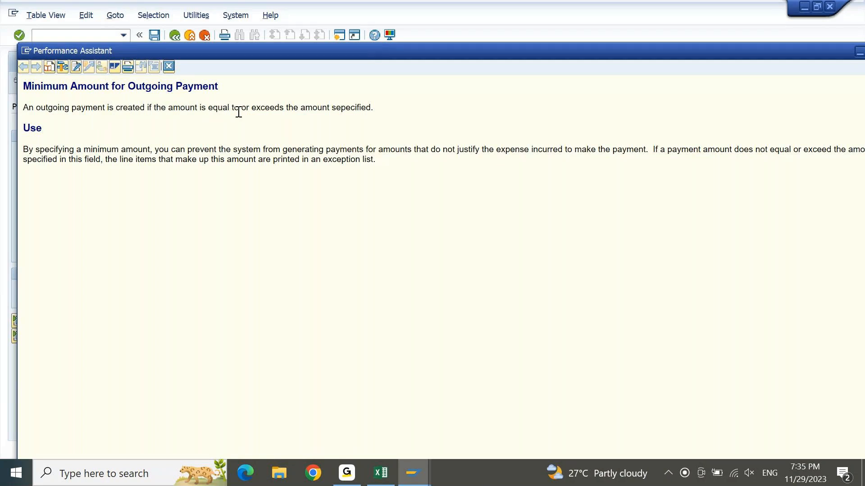
drag(374, 108, 229, 109)
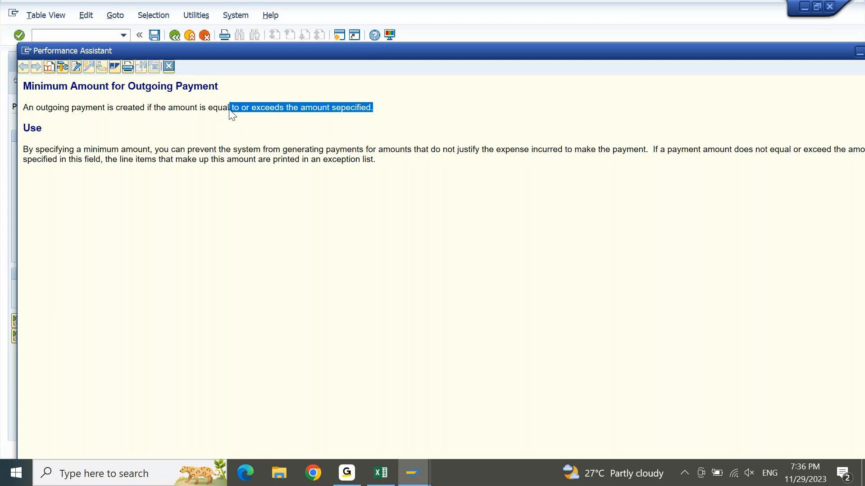
click(153, 149)
drag(153, 149, 352, 153)
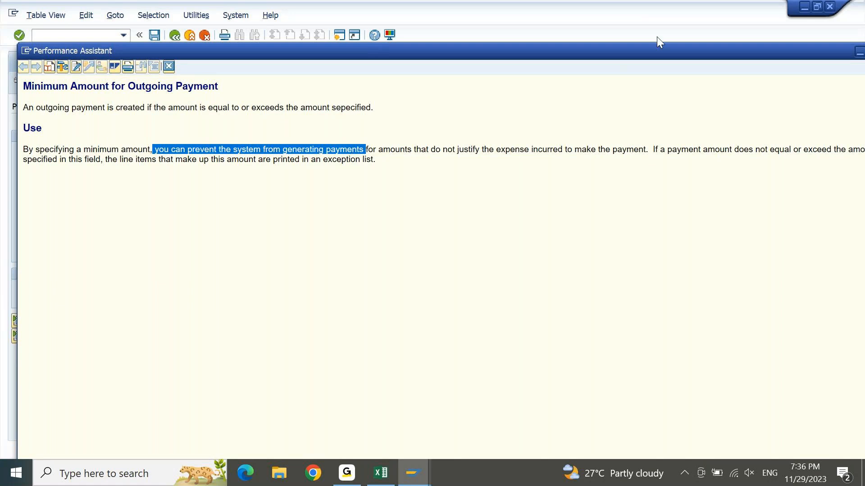
mouse_move(698, 50)
mouse_down()
mouse_move(574, 66)
mouse_move(662, 42)
mouse_move(701, 45)
mouse_up()
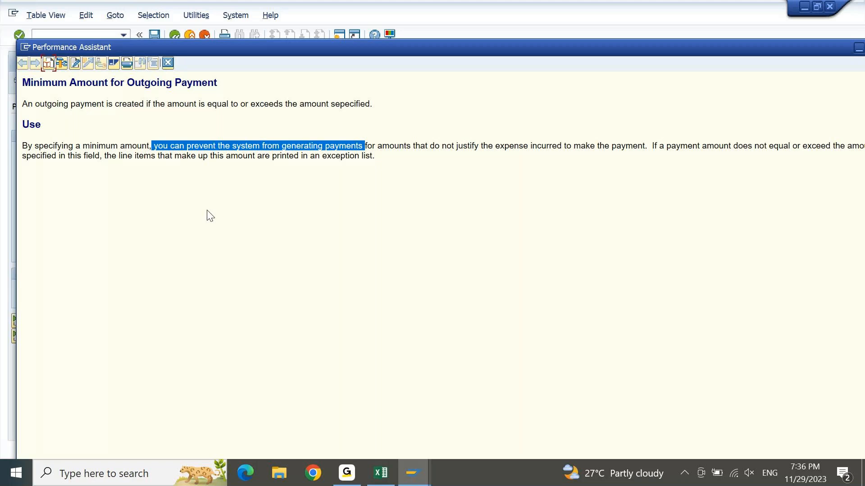
click(167, 63)
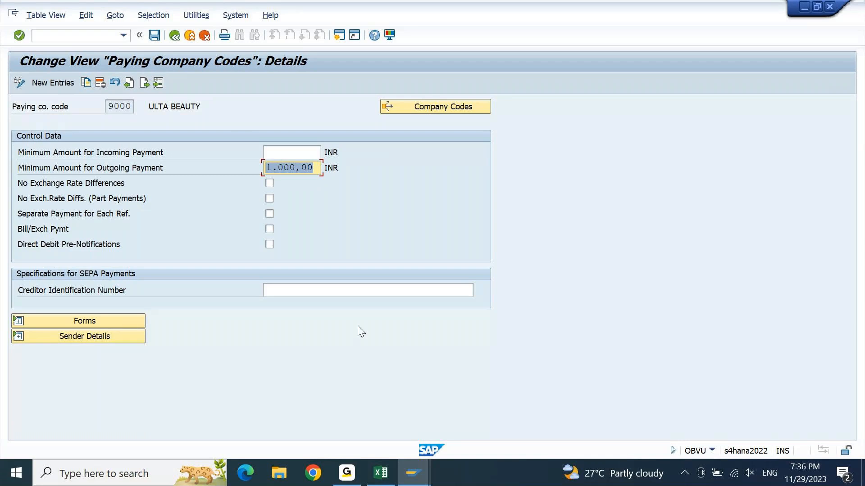
Set paying company code 9000's minimum amount for outgoing payment to 500 INR and save it under customizing request A4HK900480
mouse_move(420, 461)
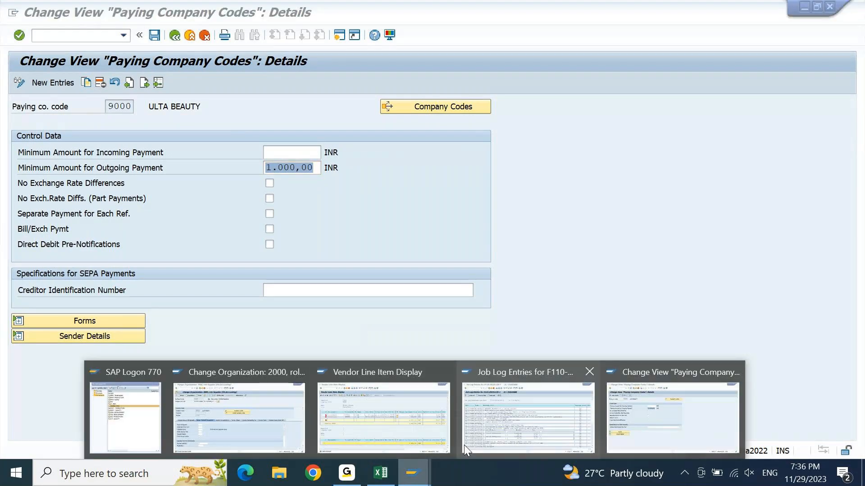
mouse_move(355, 427)
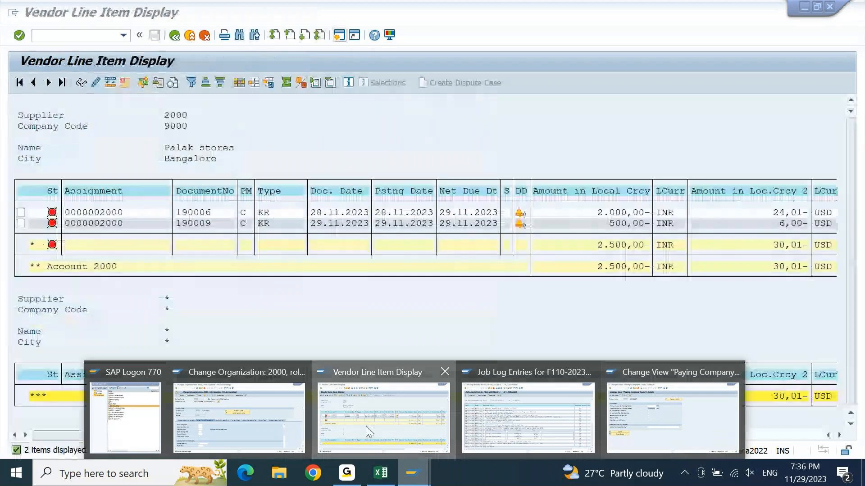
click(539, 413)
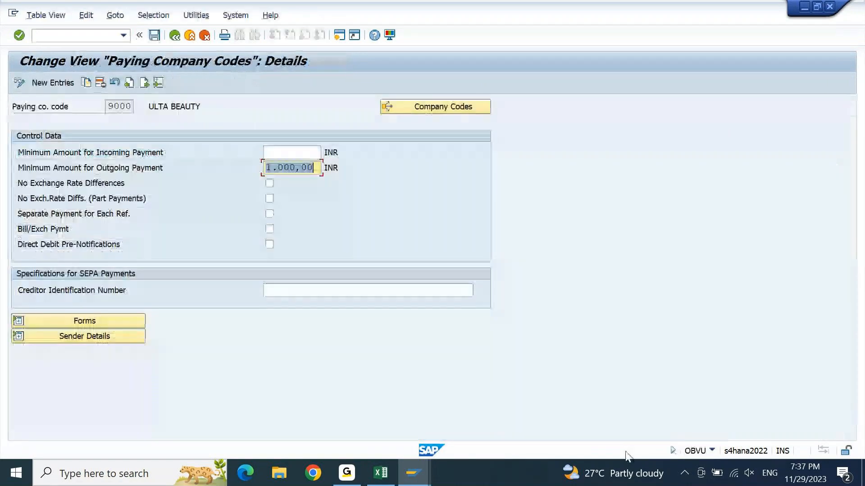
text(500)
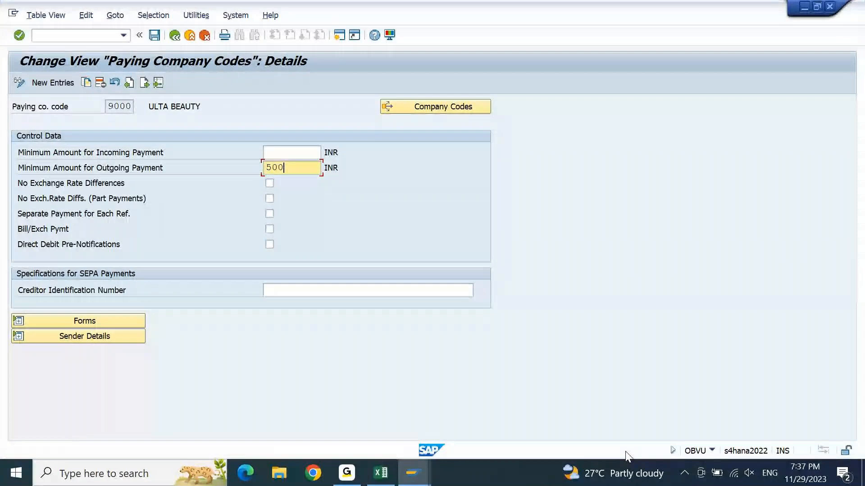
key(ctrl+s)
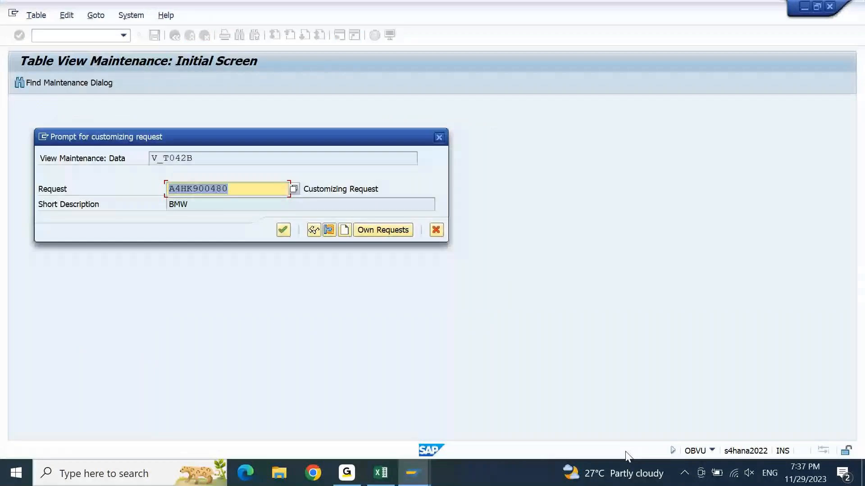
key(Return)
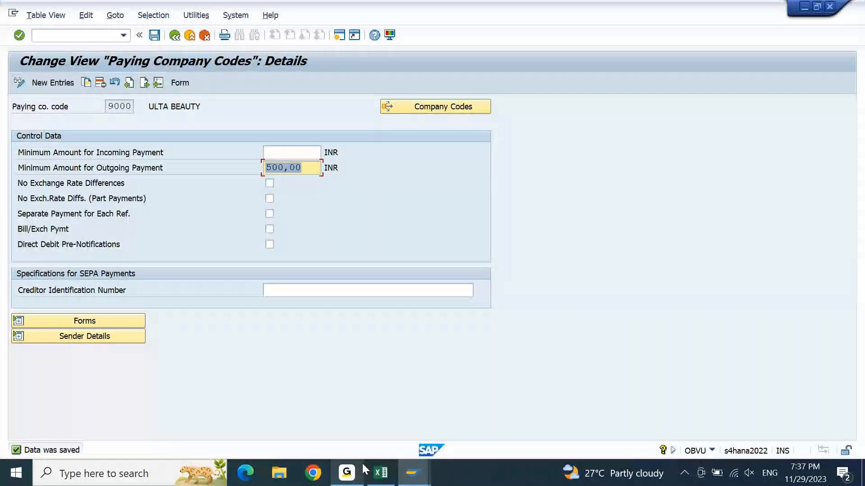
Delete the existing payment proposal of run 29.11.2023, identification 1, and confirm the deletion
click(544, 427)
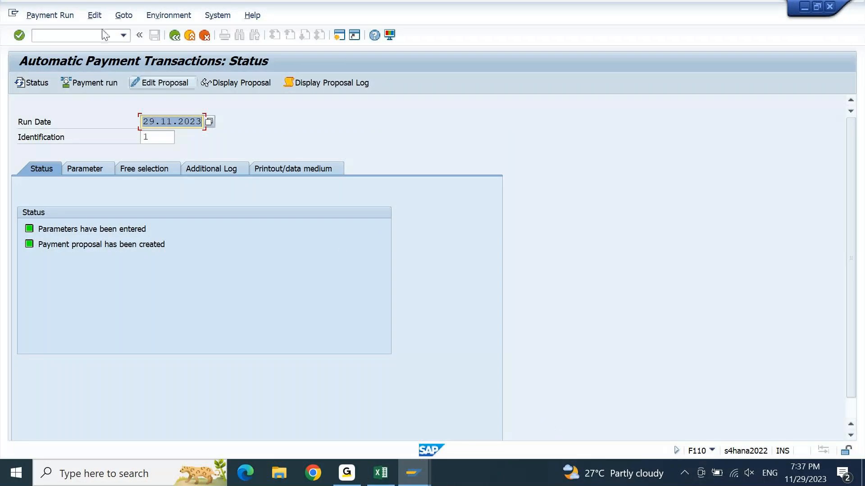
click(94, 15)
mouse_move(105, 48)
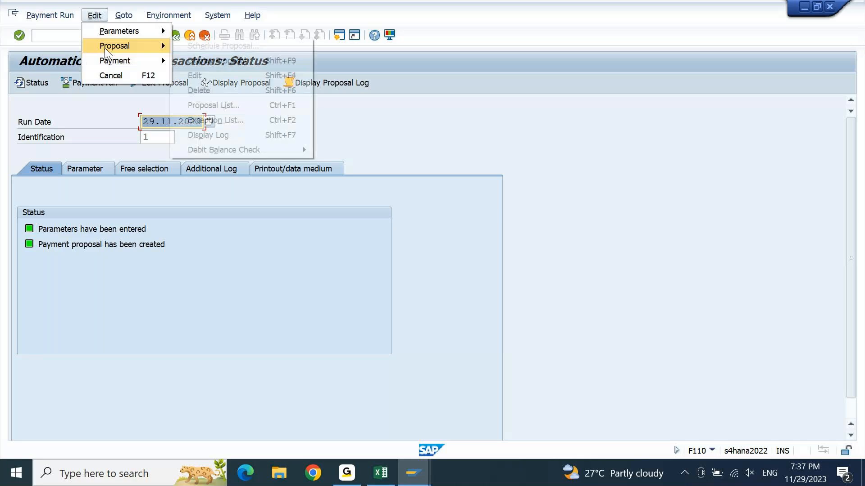
click(199, 90)
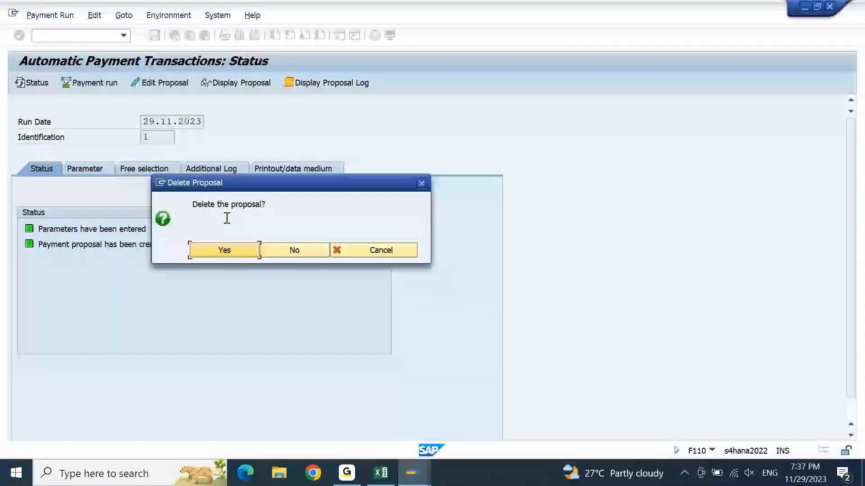
click(230, 253)
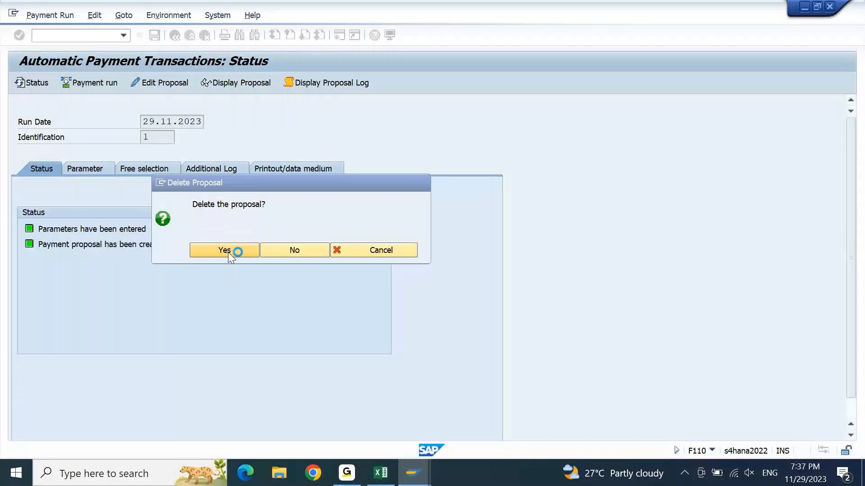
Create a new immediate payment proposal for the run and review its payments and exceptions before returning to the status
click(74, 82)
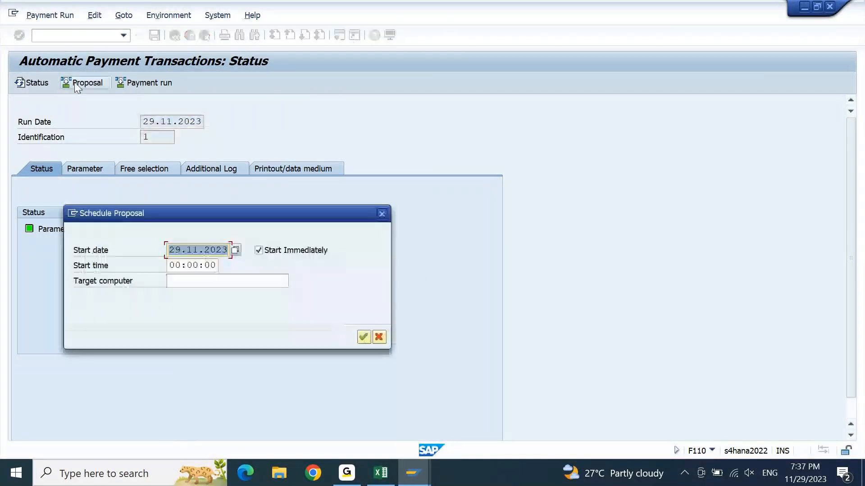
key(Return)
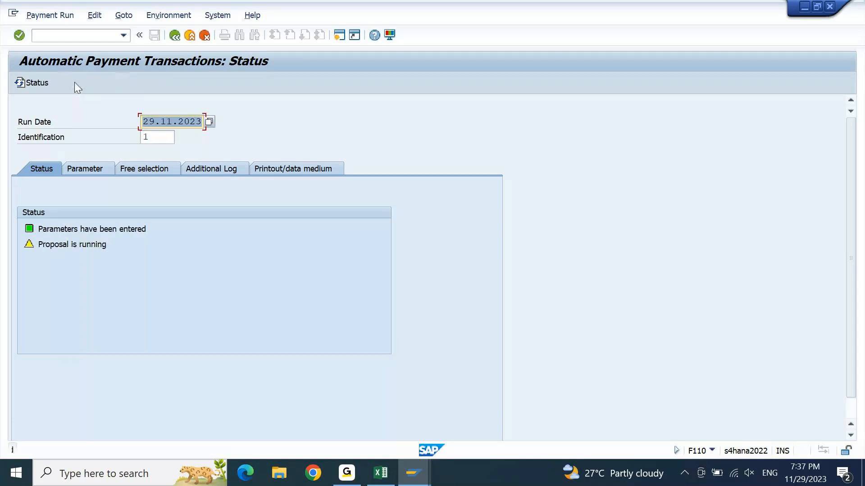
key(Return)
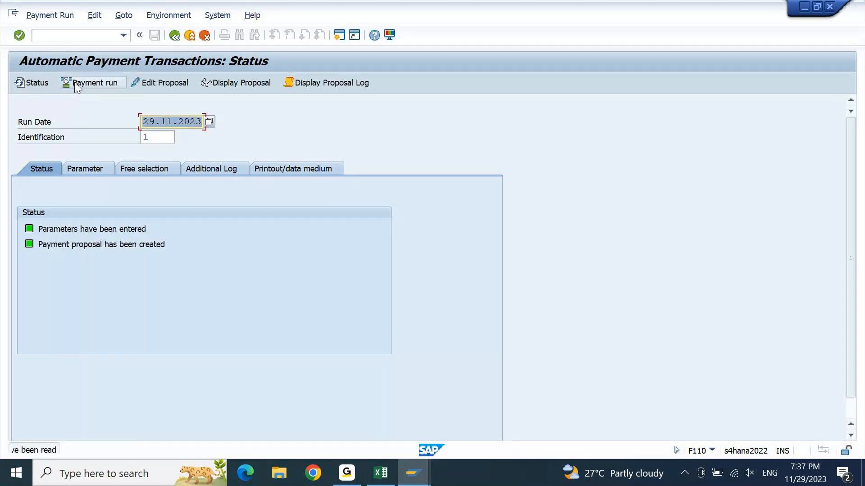
click(247, 85)
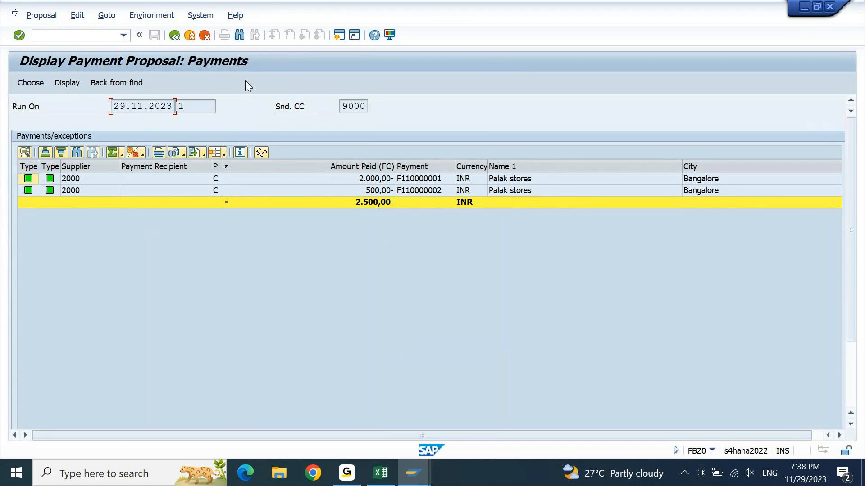
key(F3)
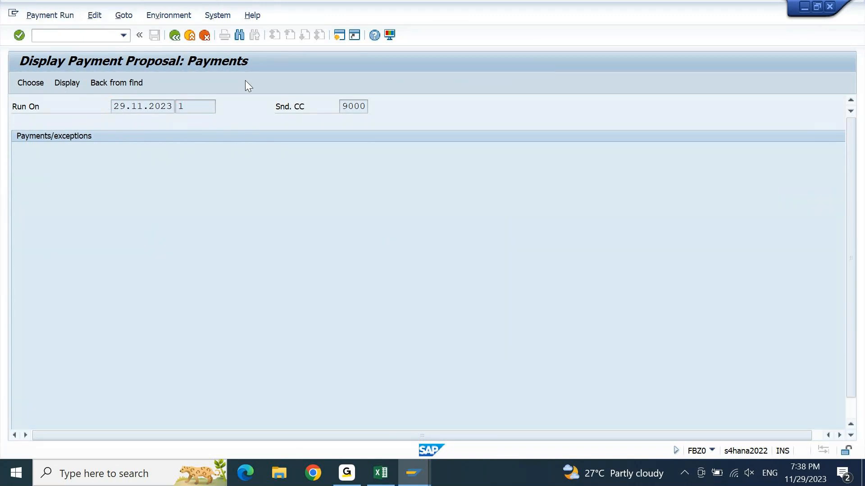
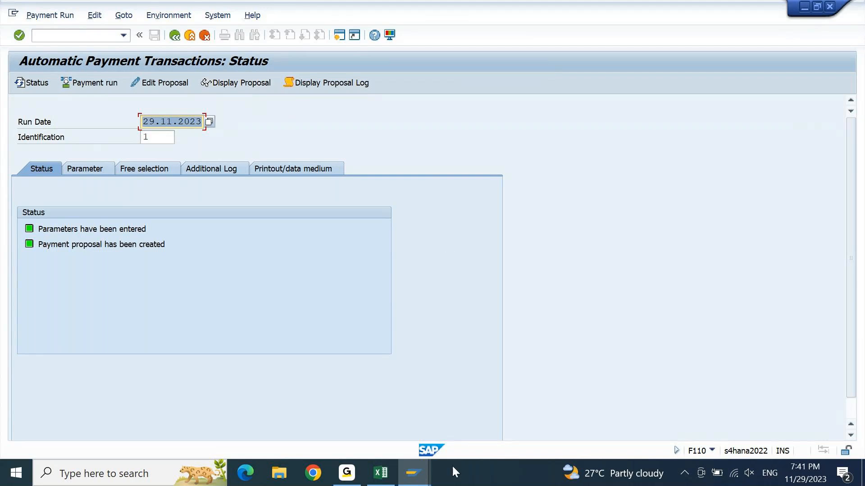
Switch to the payment program customizing session and open company code 9000's settings for payment method C (Cheque)
mouse_move(407, 484)
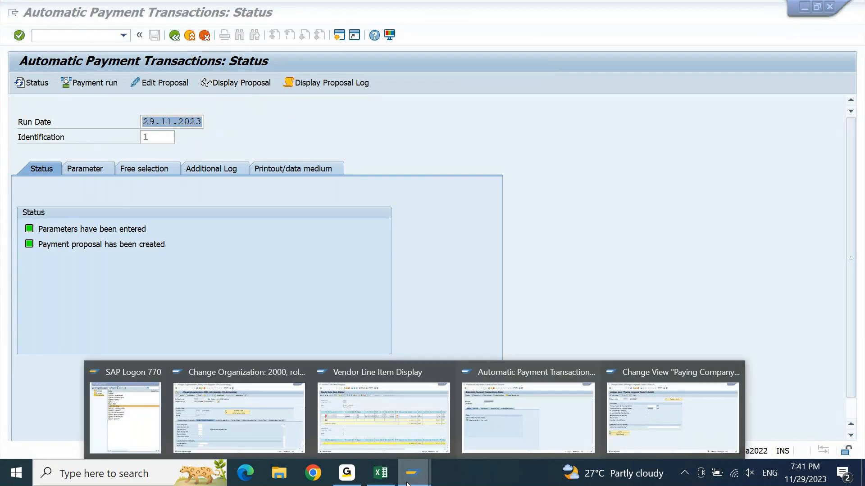
click(655, 409)
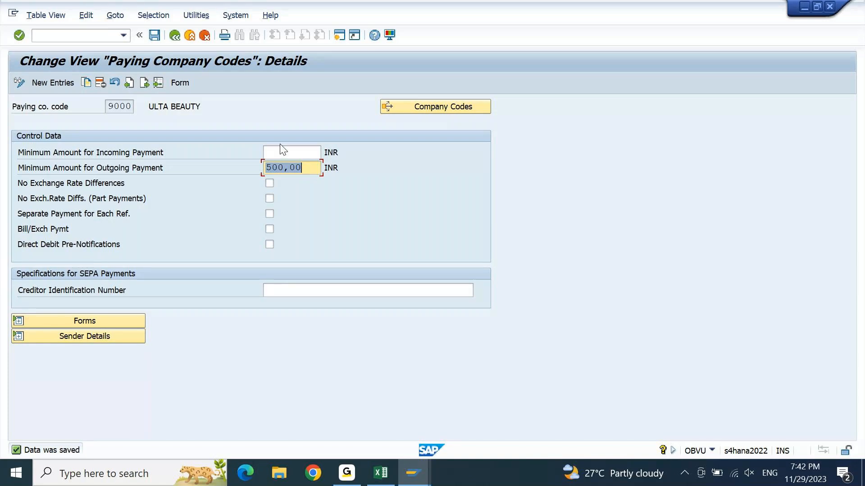
key(F3)
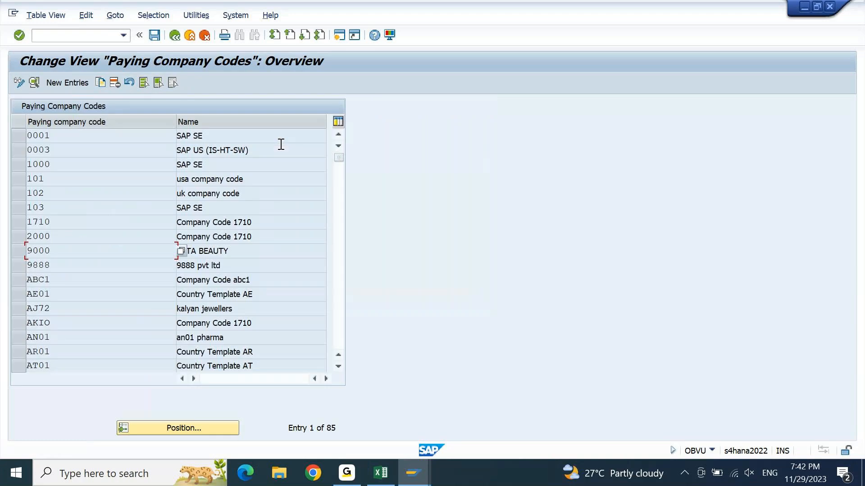
key(F3)
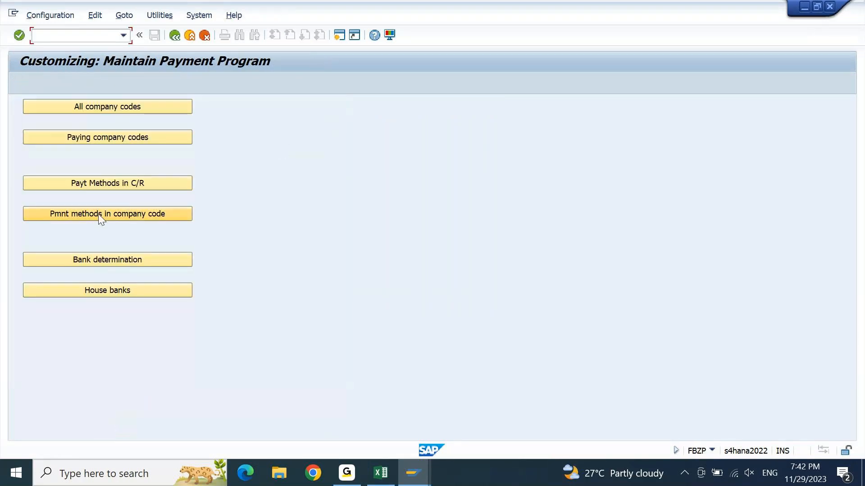
click(101, 214)
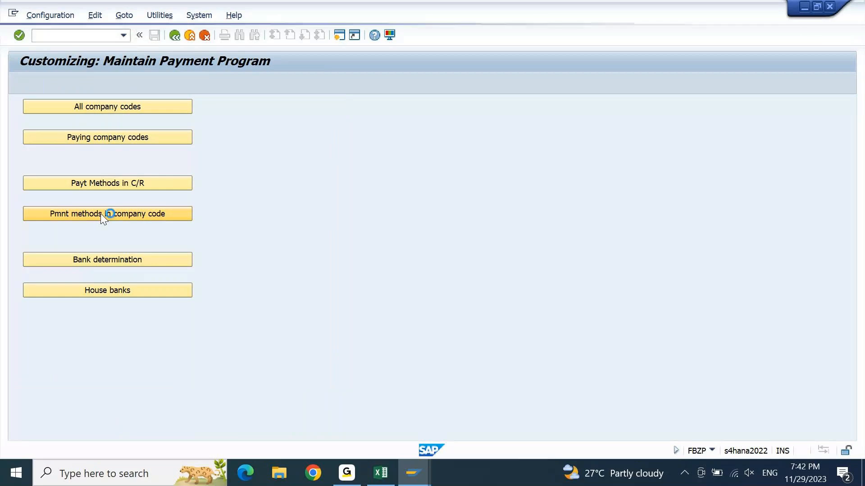
click(101, 213)
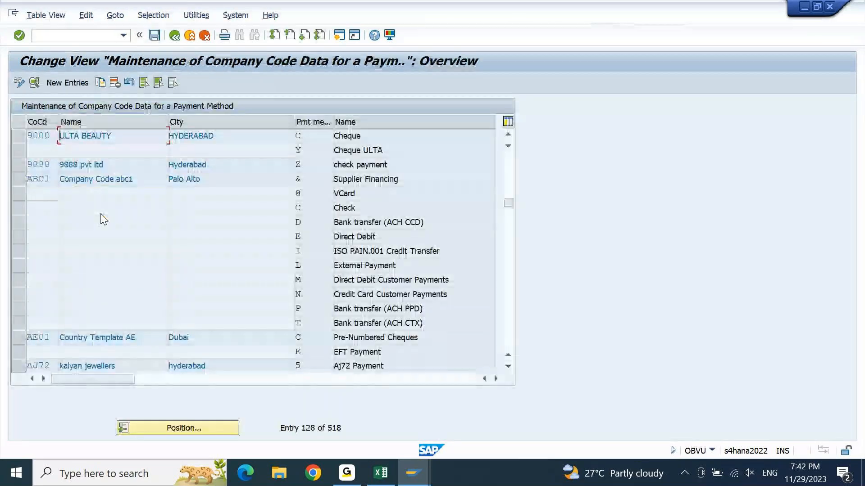
double_click(355, 138)
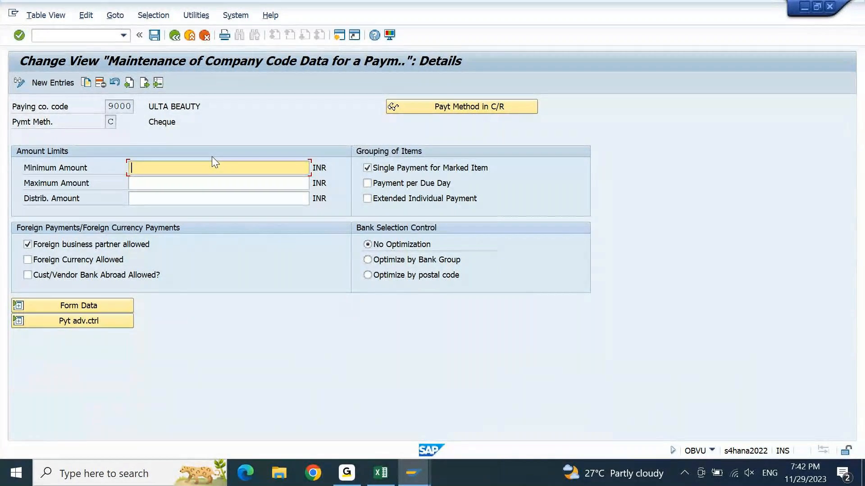
Read the field help for the payment method's Minimum Amount, highlight the clause on explicitly assigned payment methods, and close it
click(206, 185)
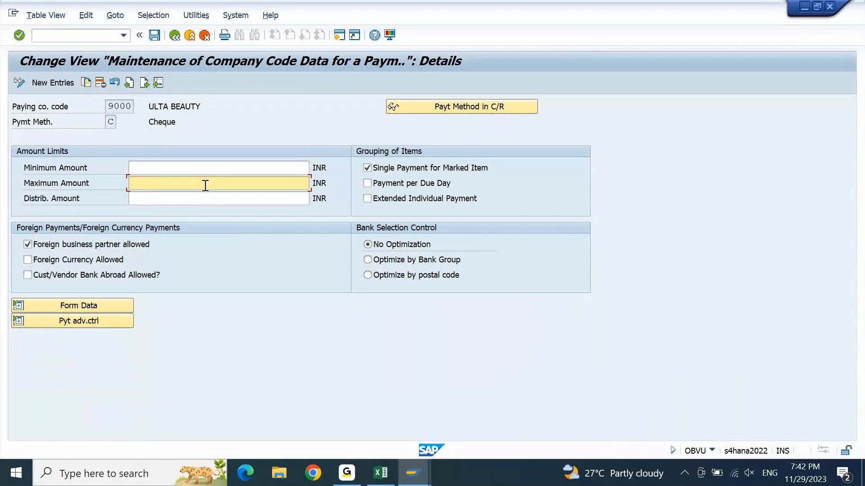
click(225, 170)
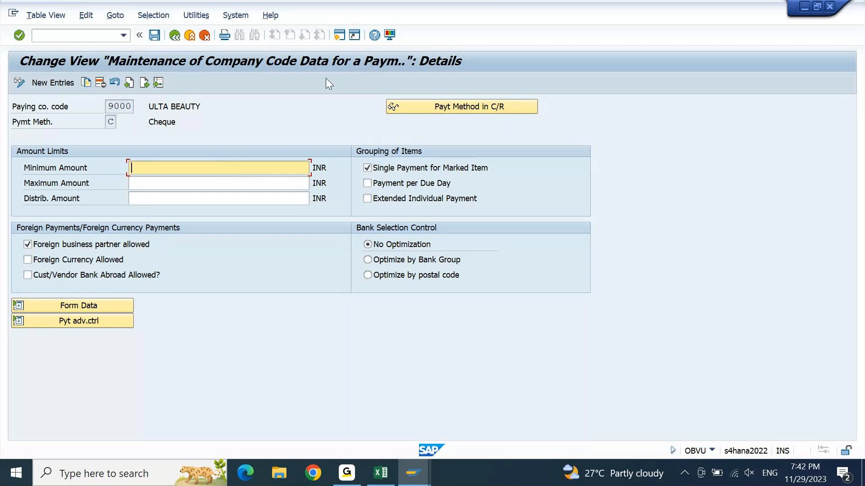
click(373, 37)
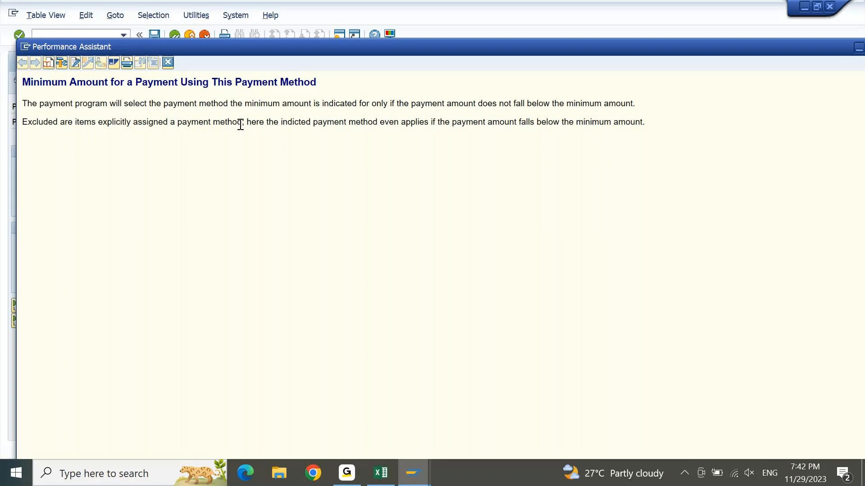
drag(240, 124, 655, 126)
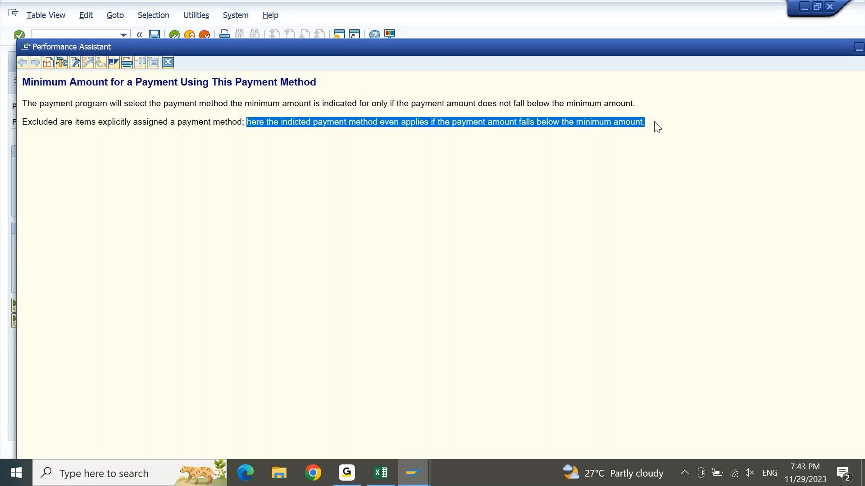
click(167, 65)
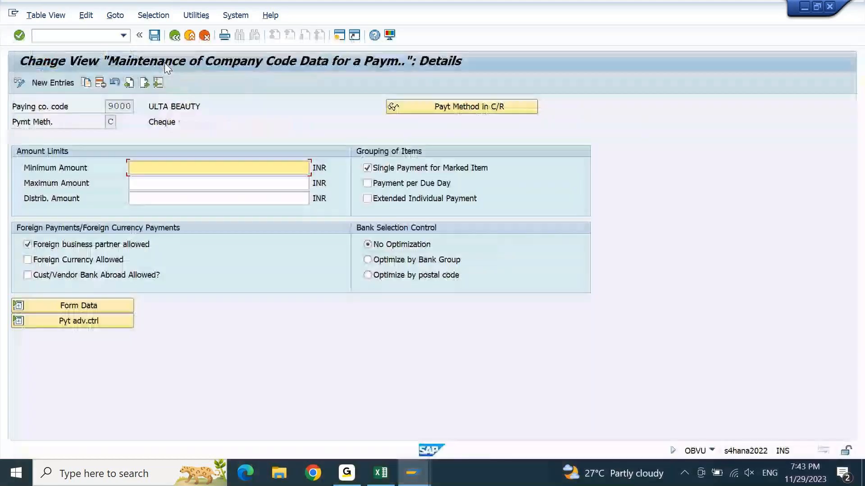
Read the field help for the payment method's Maximum Amount, highlight the phrase about exceeding the limit, and close it
click(134, 182)
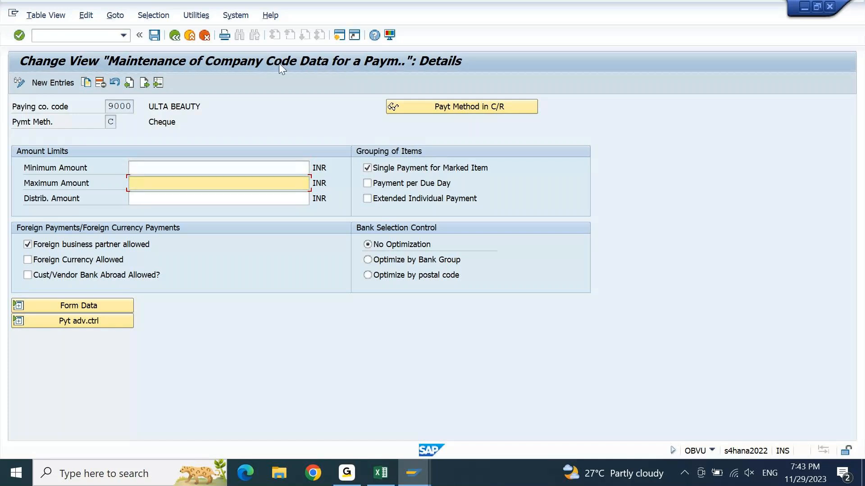
click(376, 35)
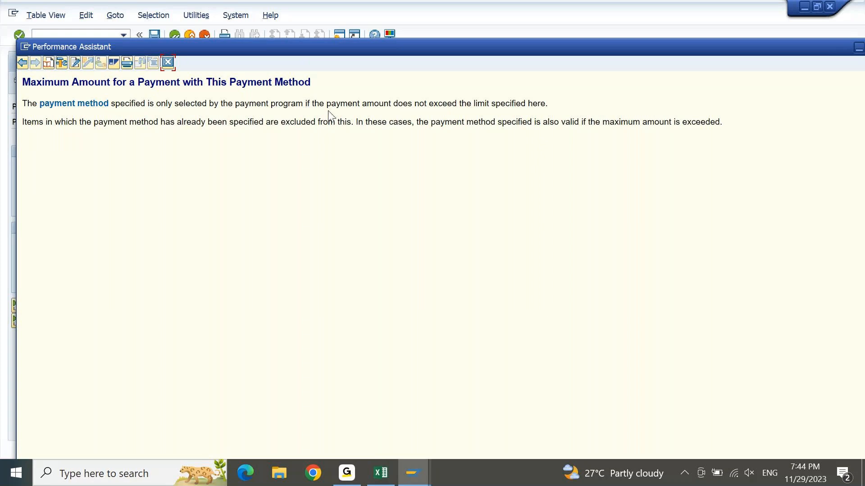
drag(430, 105, 544, 104)
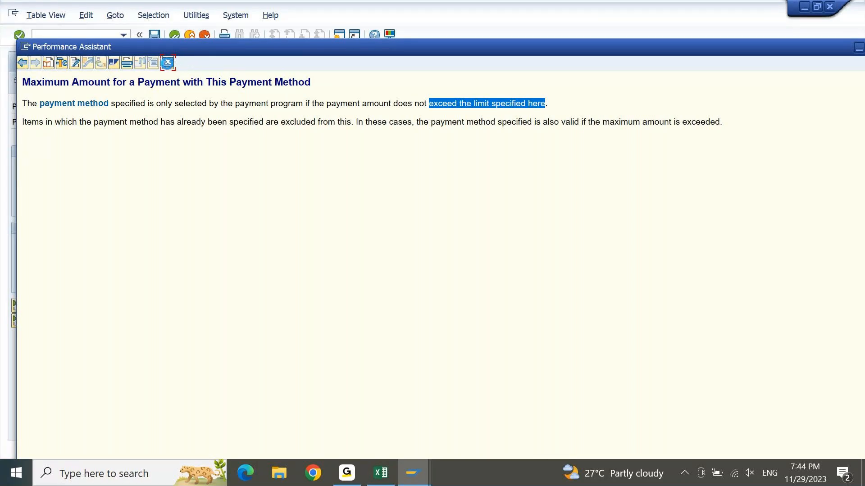
click(167, 63)
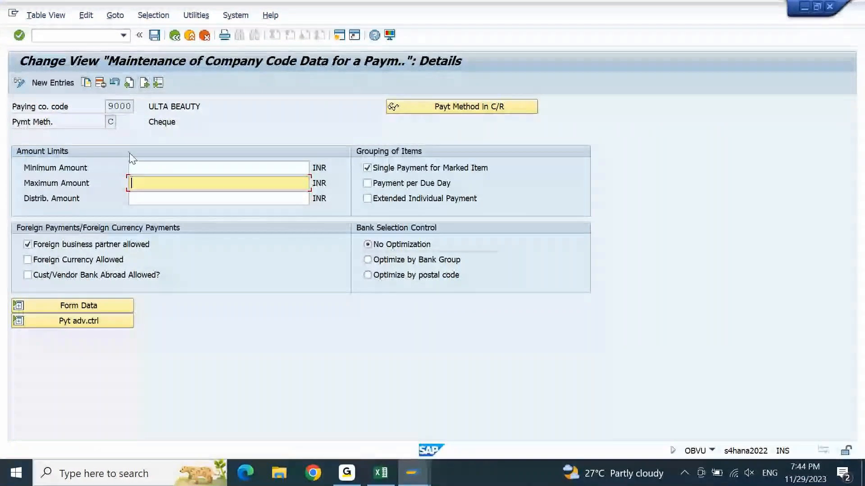
Reread the payment method's Minimum Amount field help and close it
click(142, 165)
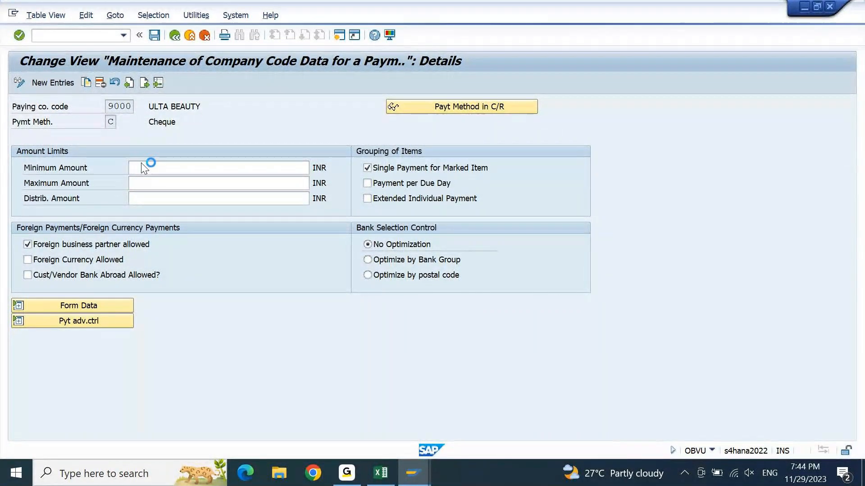
key(F1)
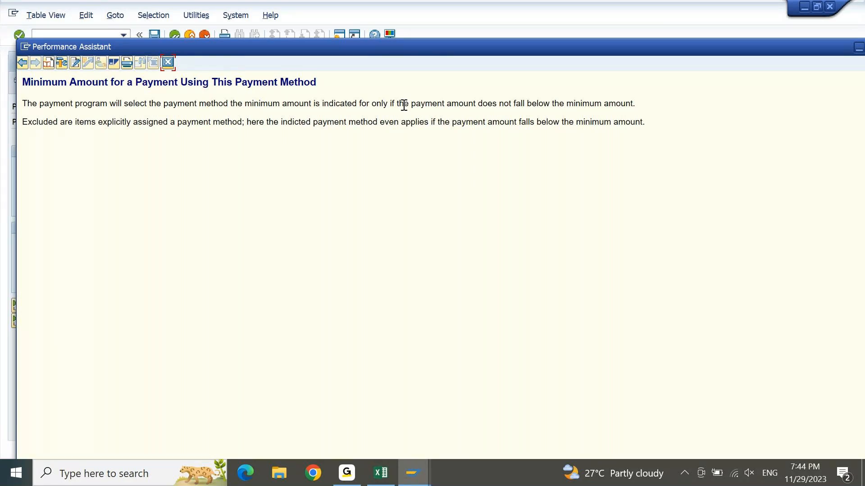
click(167, 64)
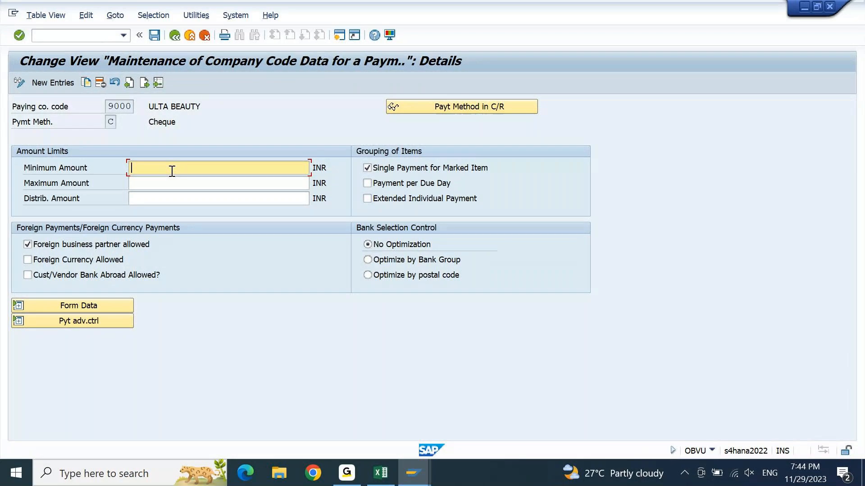
text(100)
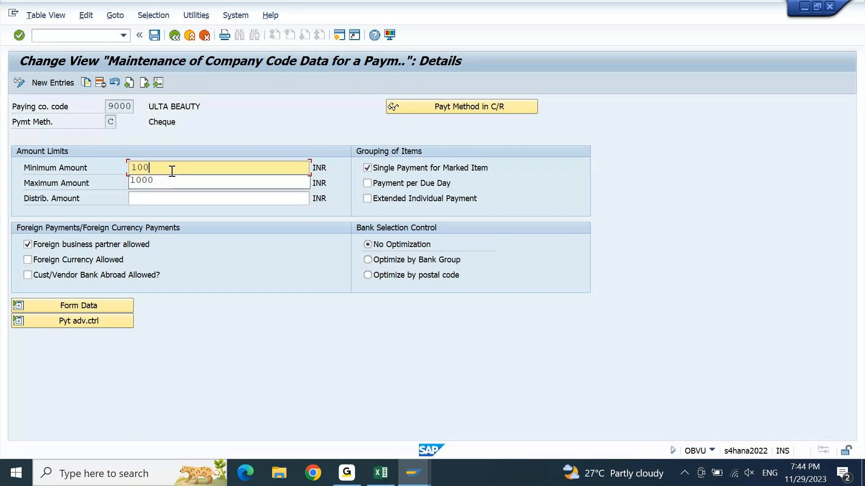
key(BackSpace)
key(BackSpace)
key(BackSpace)
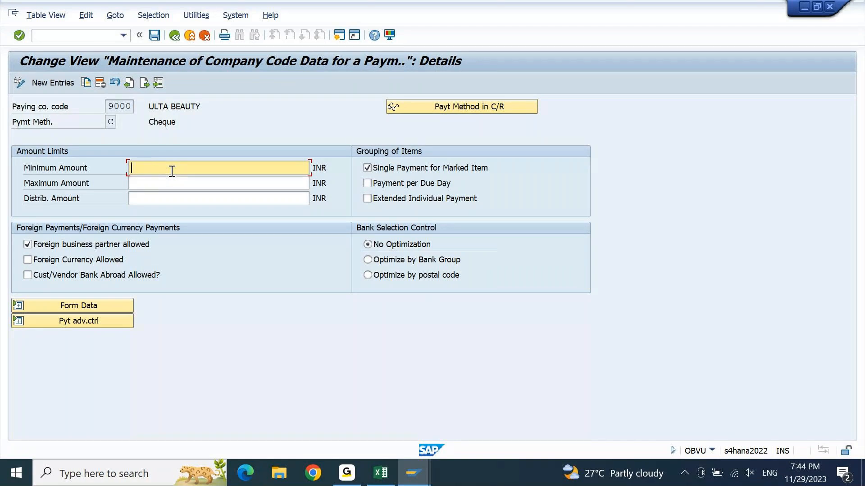
Check the open invoice amounts in the vendor line item display for supplier 2000 in company code 9000
click(422, 478)
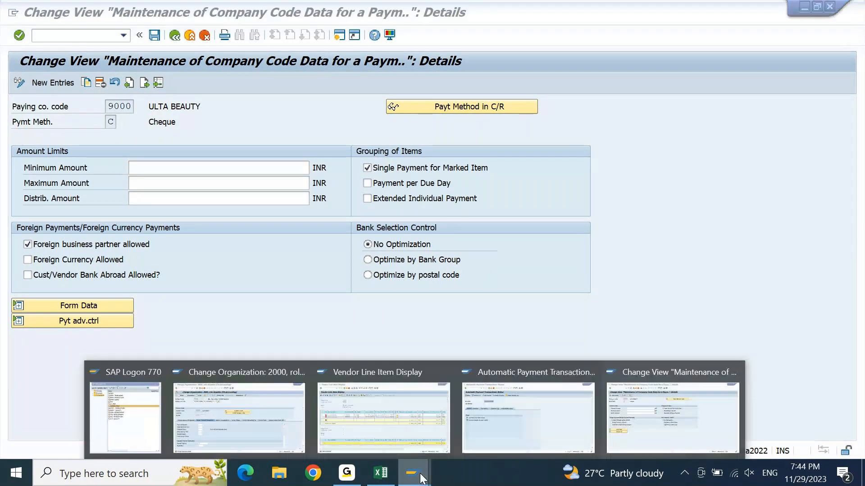
click(384, 414)
click(623, 227)
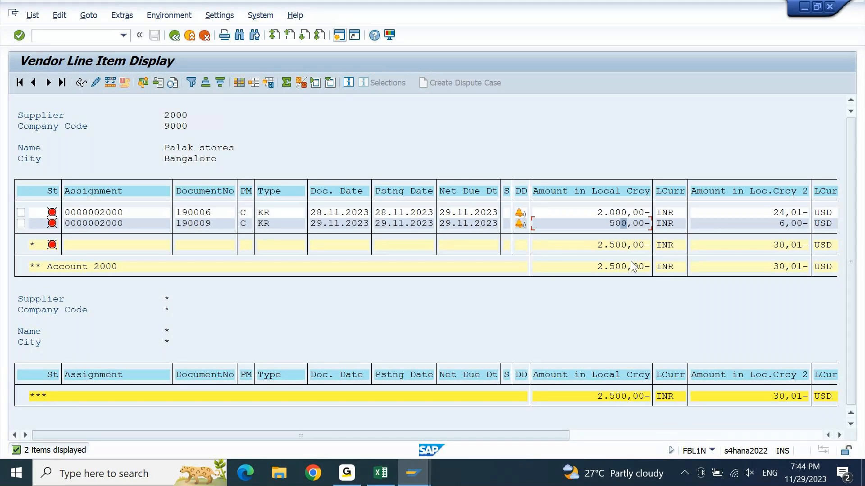
Set payment method C's amount limits in company code 9000 to minimum 4.000,00 and maximum 9.999.999.999,00 INR, save, and return to the customizing overview
mouse_move(426, 460)
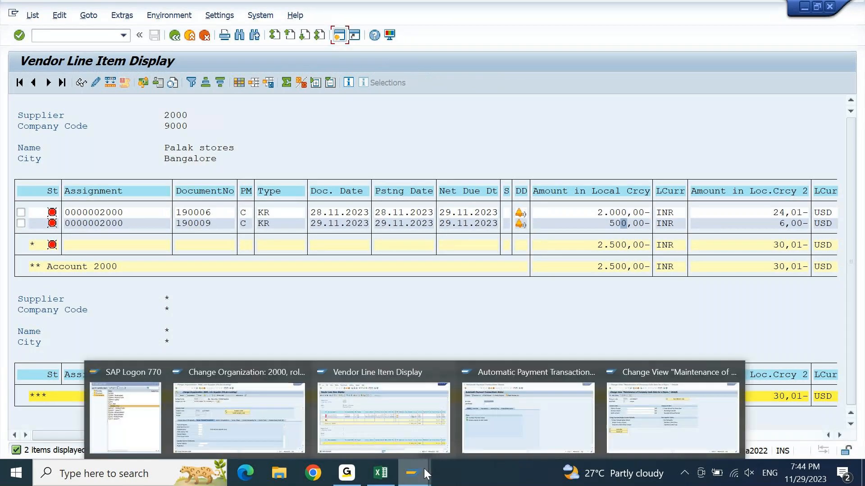
click(652, 423)
text(4000)
key(Tab)
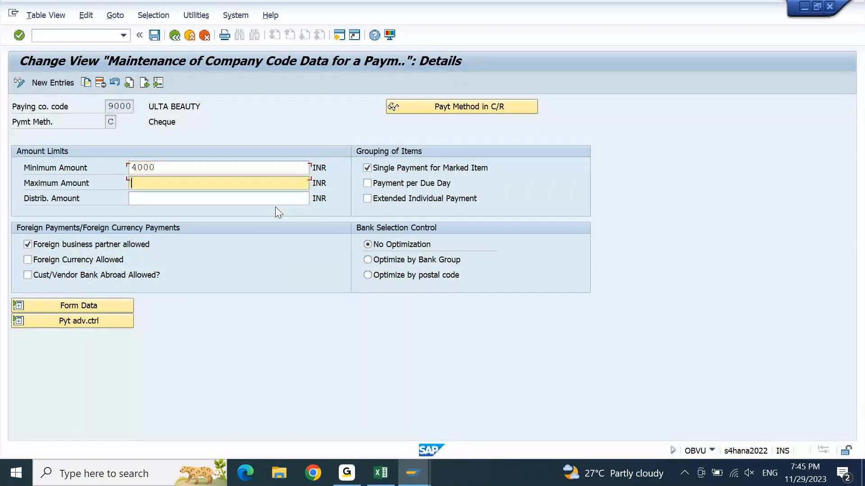
text(8)
key(BackSpace)
key(Down)
key(Return)
key(Return)
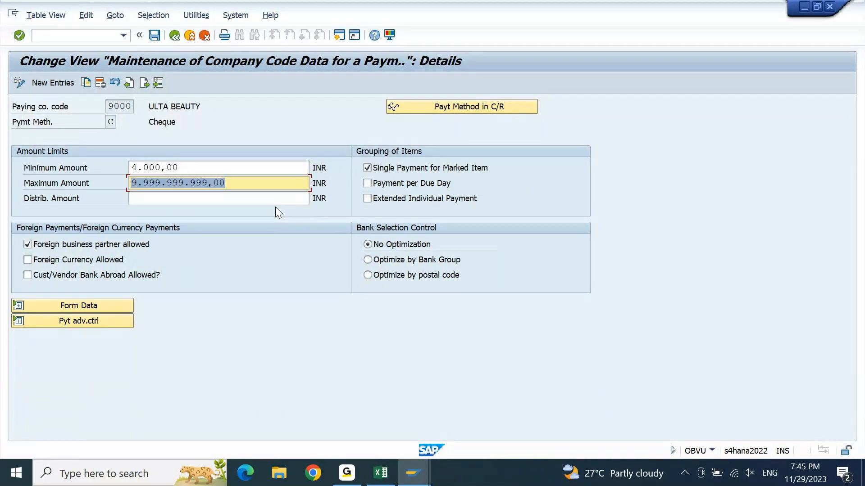
click(154, 39)
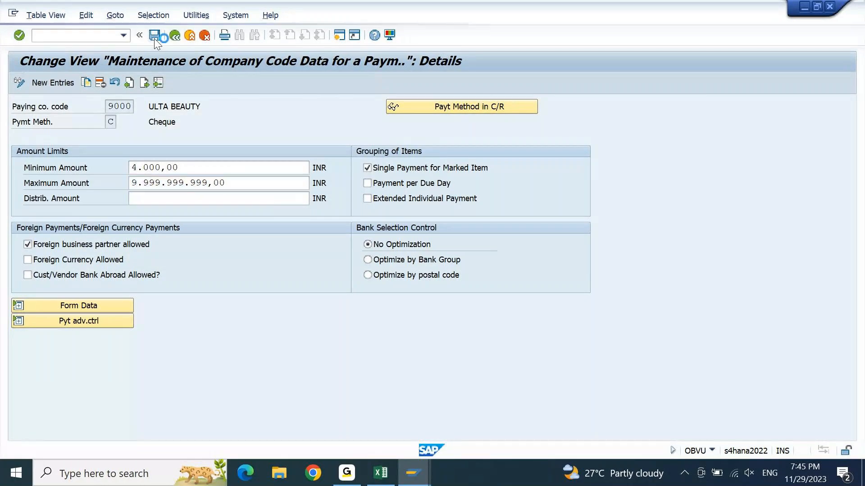
key(Return)
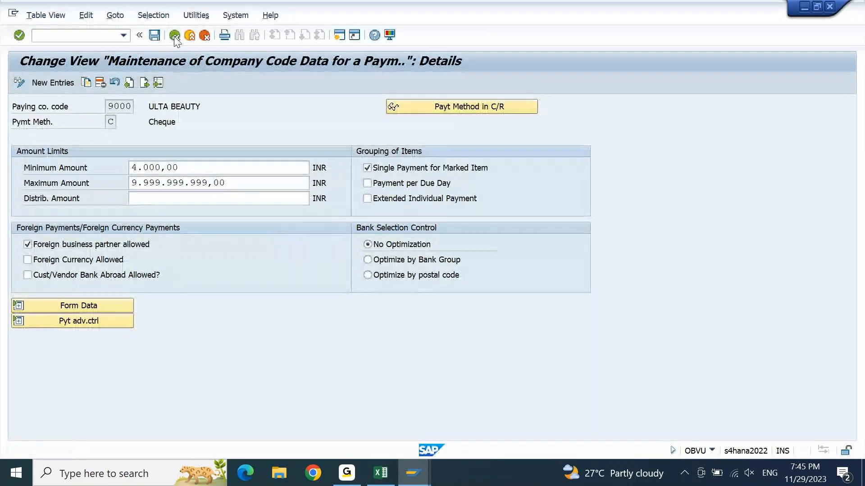
click(175, 37)
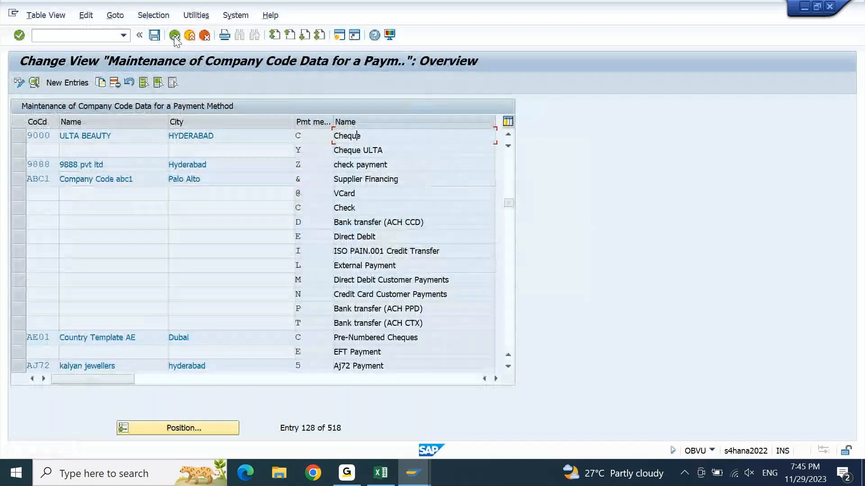
click(174, 37)
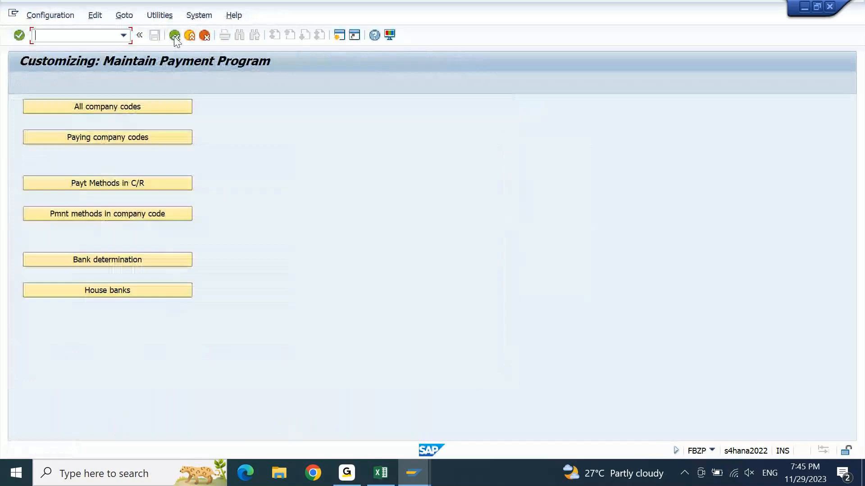
Clear paying company code 9000's minimum amount for outgoing payment and save the change
click(134, 135)
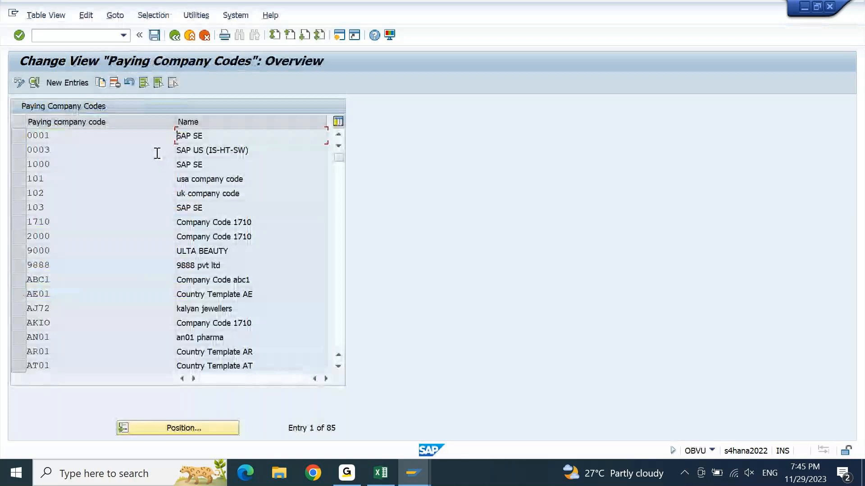
double_click(92, 252)
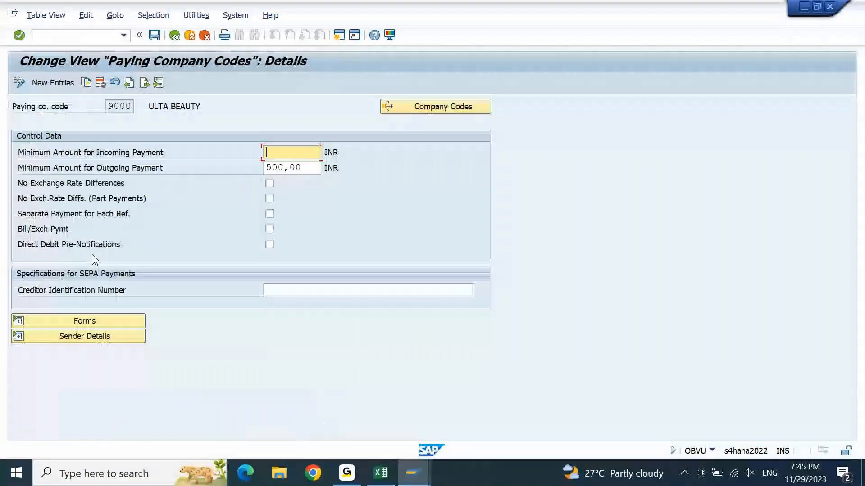
key(Tab)
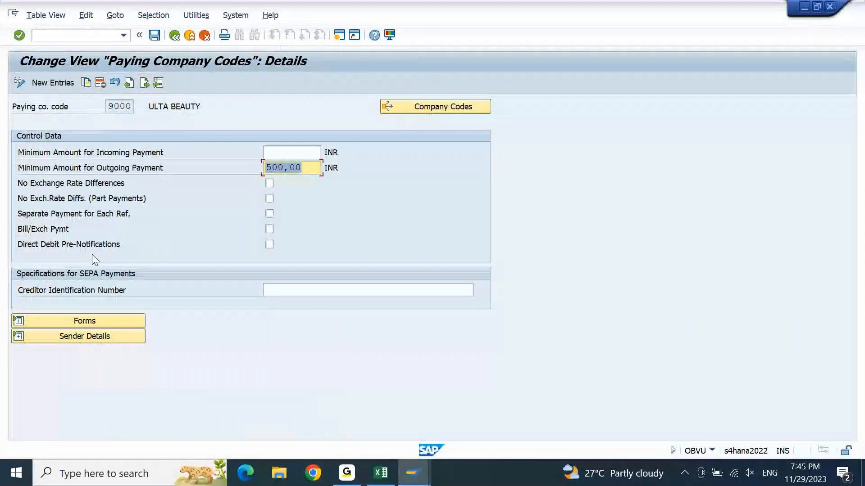
key(Delete)
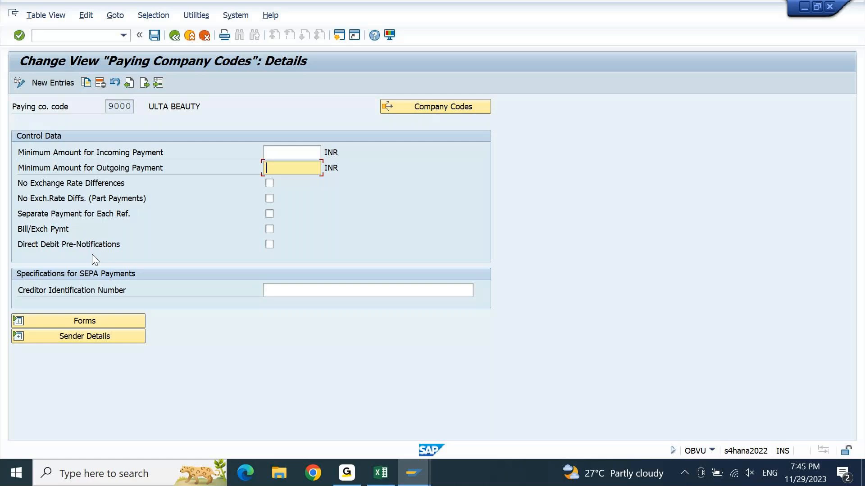
key(ctrl+s)
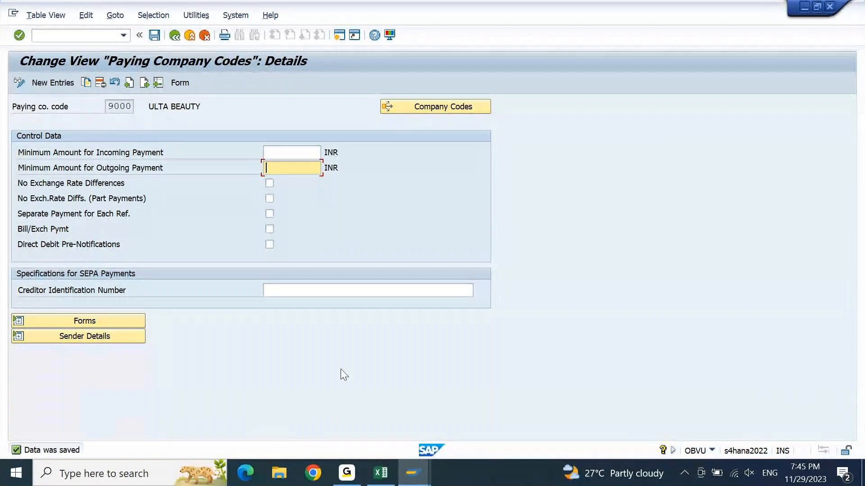
Delete the existing proposal of automatic payment run 29.11.2023, identification 1
click(416, 478)
mouse_move(496, 412)
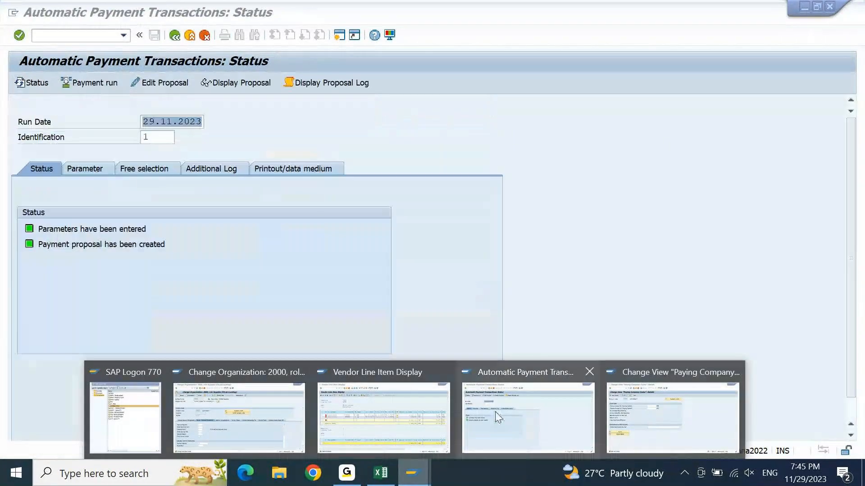
click(555, 404)
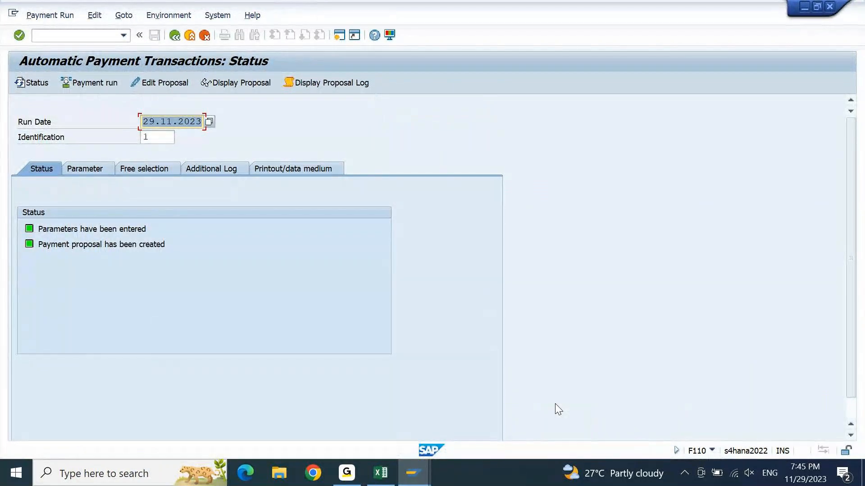
click(93, 16)
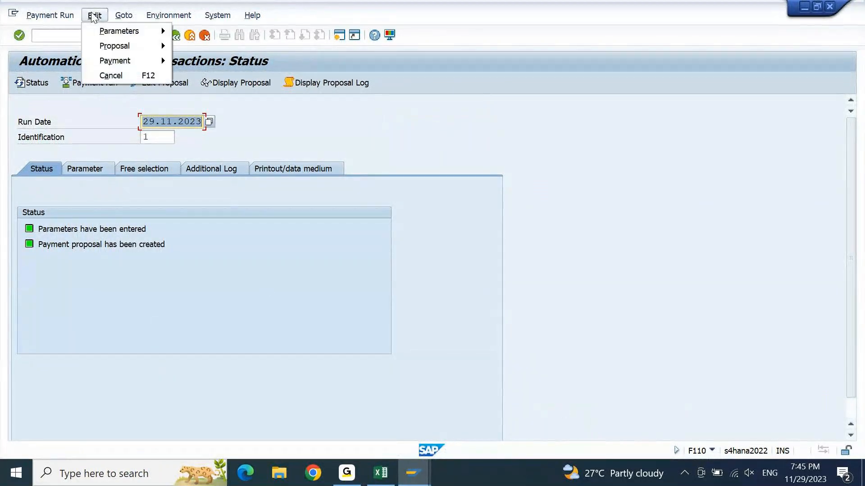
mouse_move(115, 45)
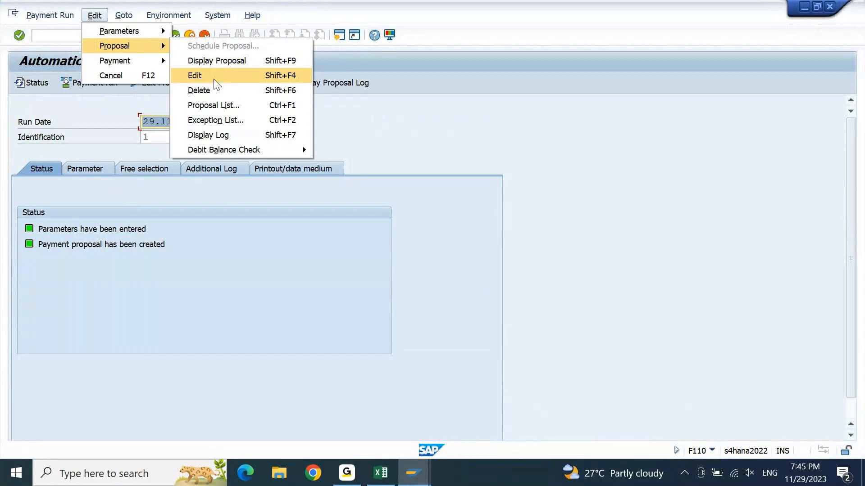
click(215, 90)
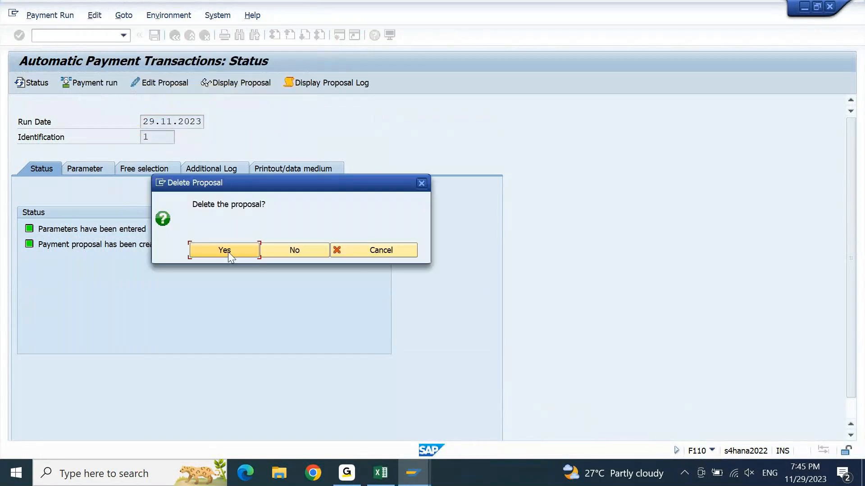
click(225, 250)
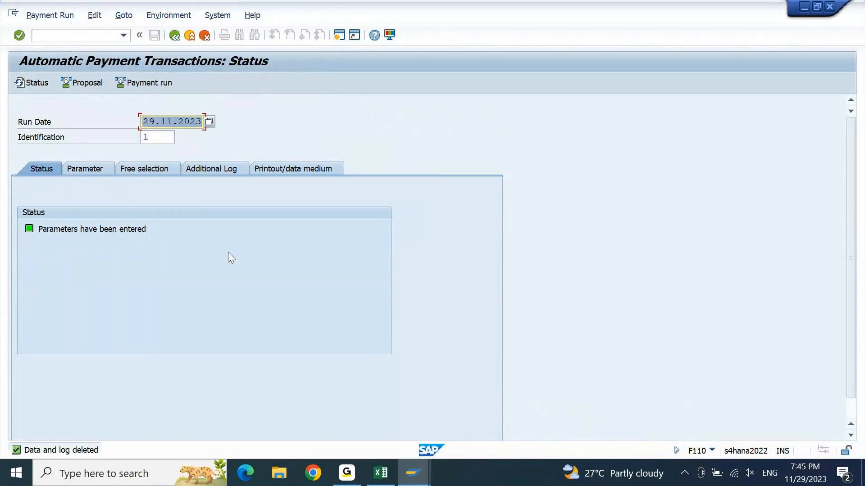
Schedule a new proposal for payment run 29.11.2023, identification 1, with immediate start and display its payments
click(90, 85)
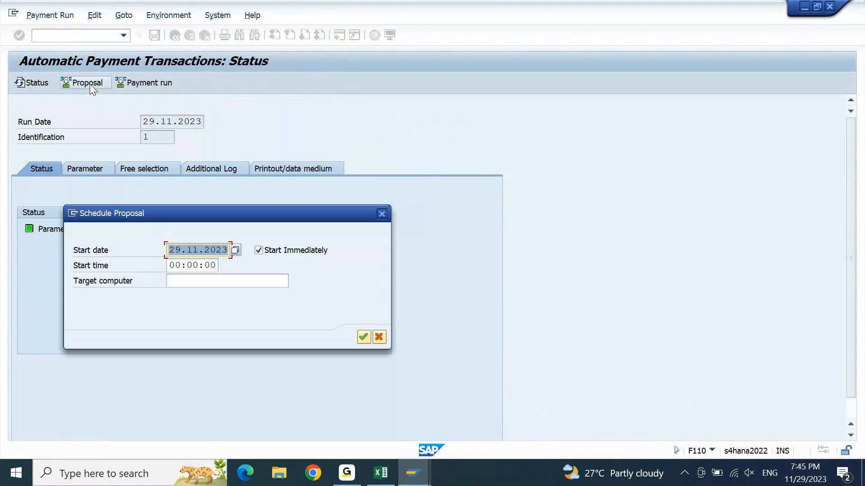
key(Return)
key(Return)
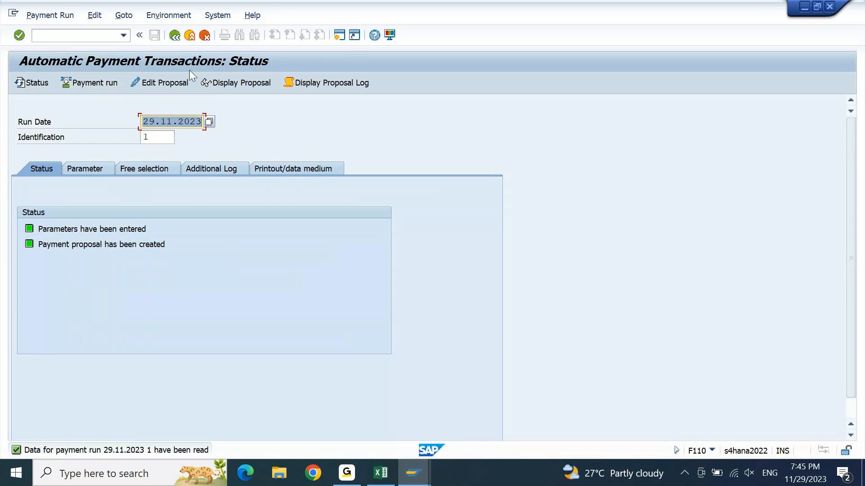
click(226, 80)
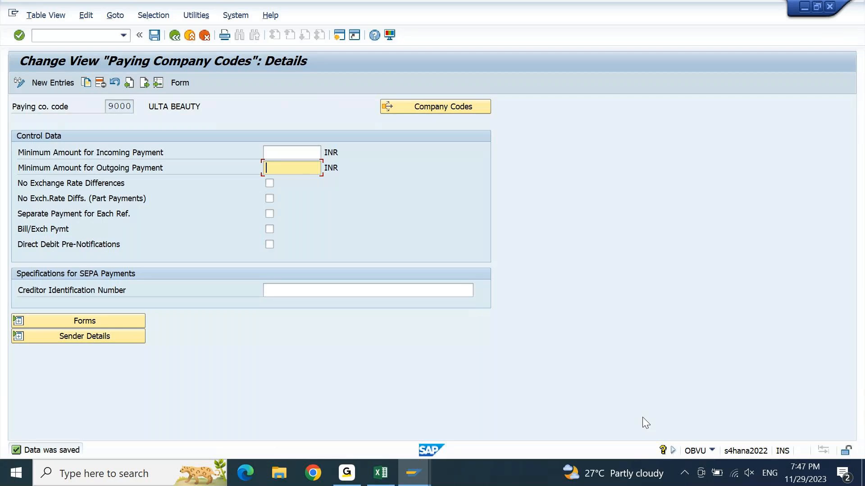
Set paying company code 9000's minimum amount for outgoing payment to 1.000,00 INR and save
text(1)
key(BackSpace)
key(BackSpace)
text(00)
key(Return)
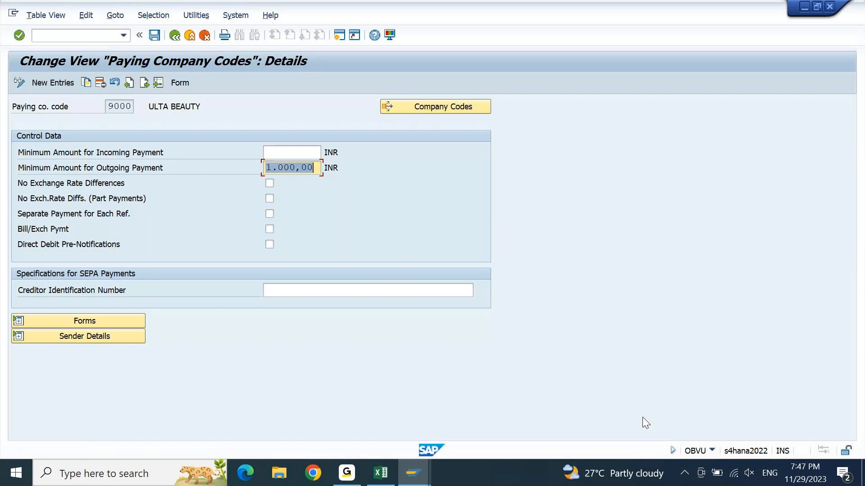
key(ctrl+s)
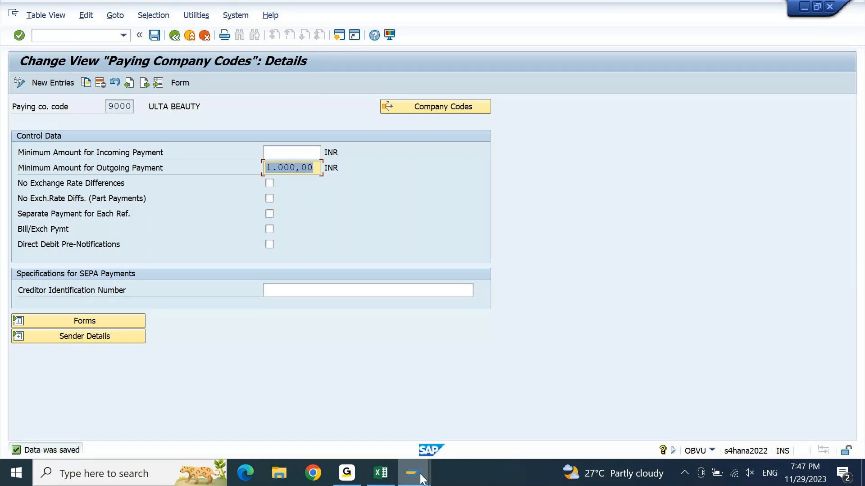
Leave the displayed payment proposal and read through the run's proposal log for the payment method C checks
mouse_move(412, 474)
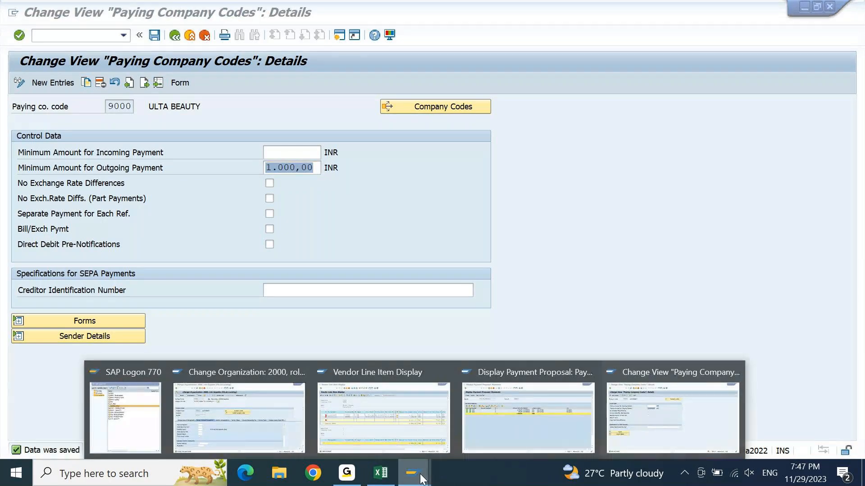
click(560, 417)
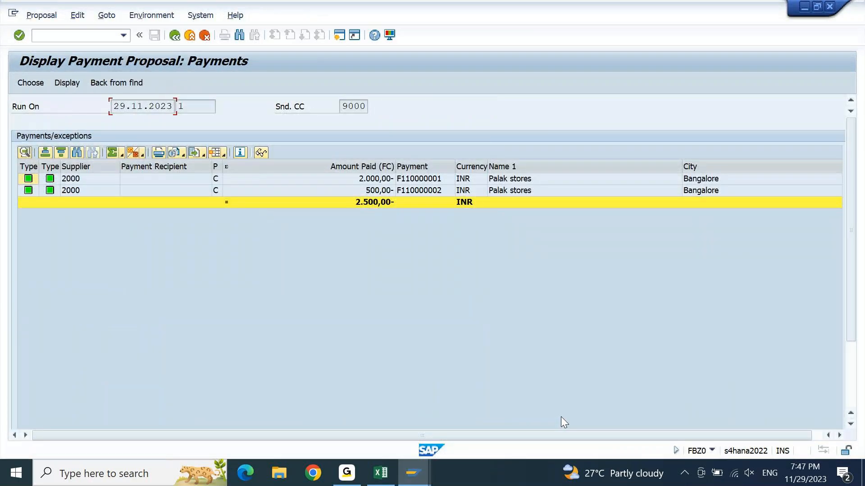
key(F3)
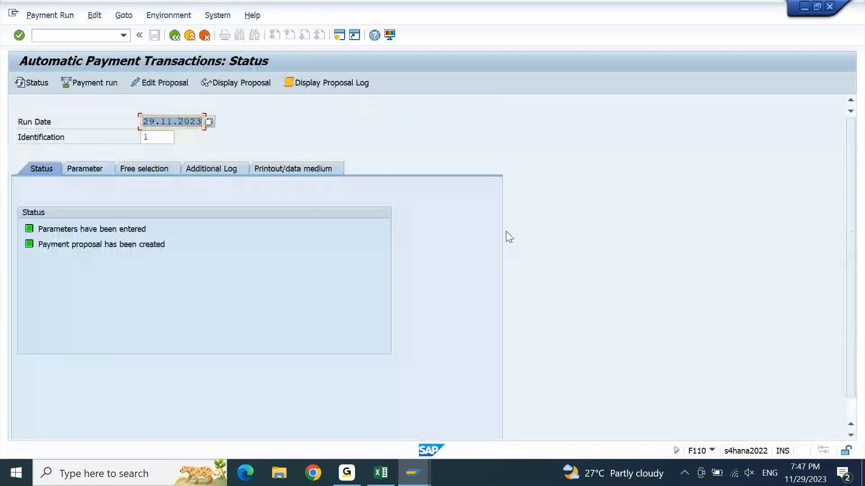
click(340, 85)
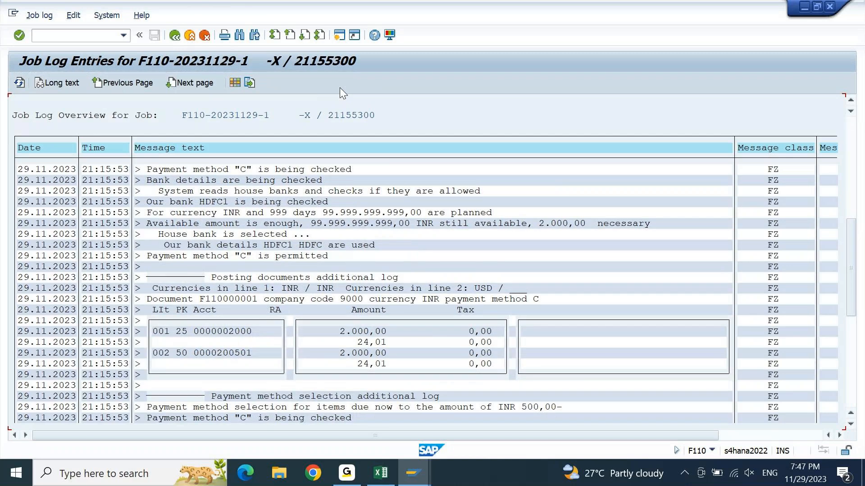
key(Page_Down)
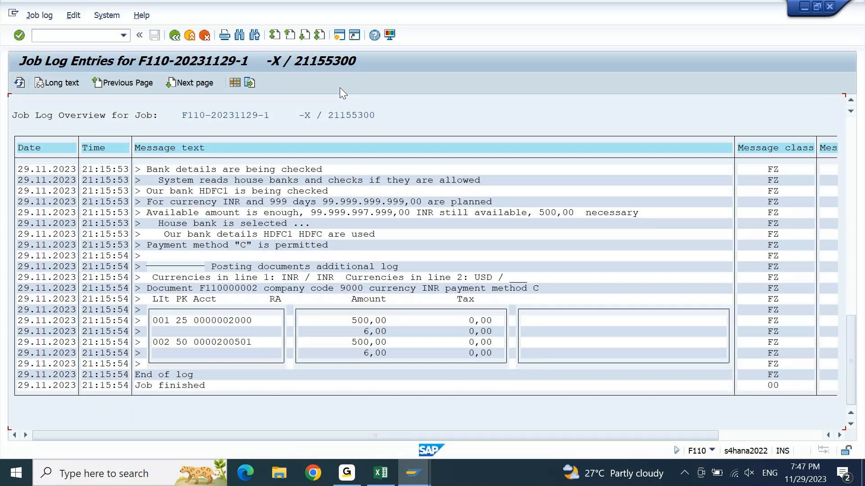
key(Page_Up)
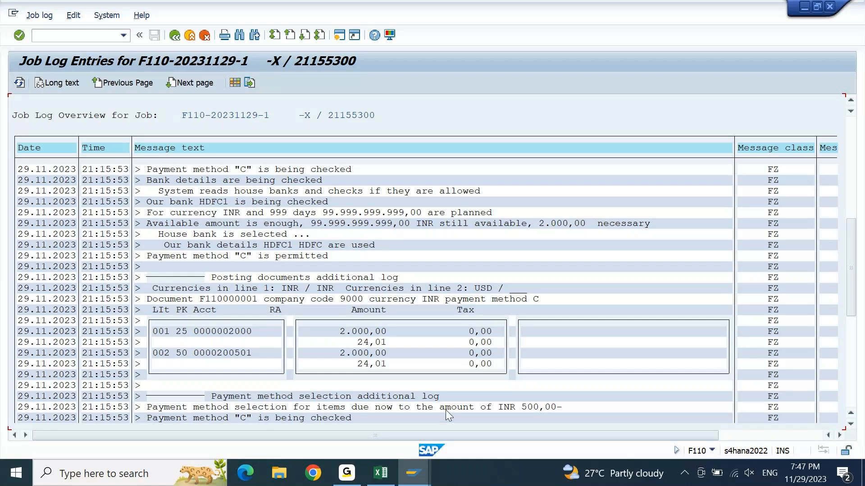
key(F3)
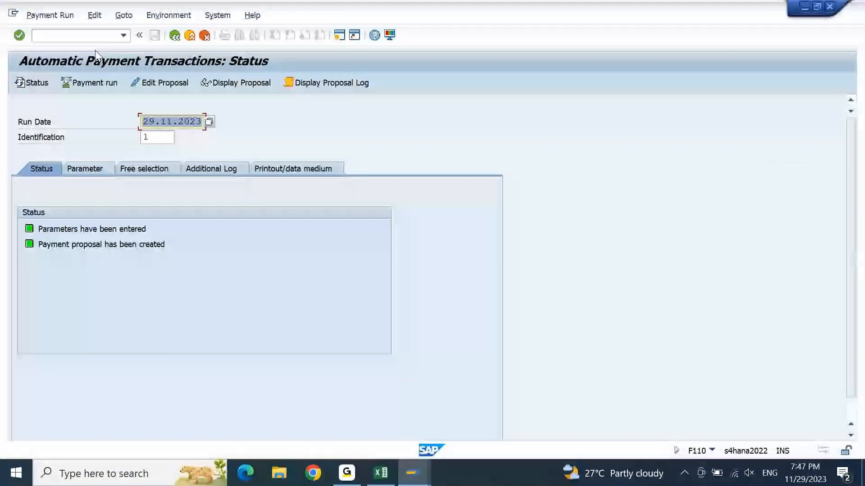
Delete the payment proposal created before company code 9000's minimum outgoing amount was entered
click(96, 17)
mouse_move(121, 46)
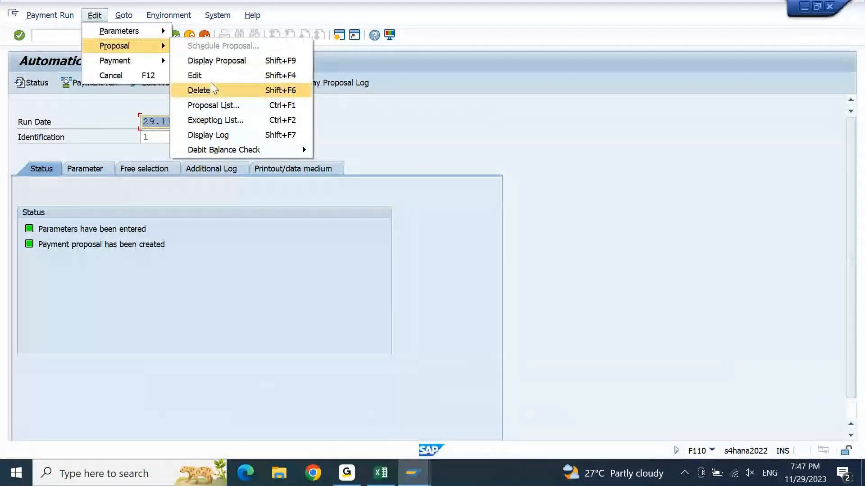
click(198, 90)
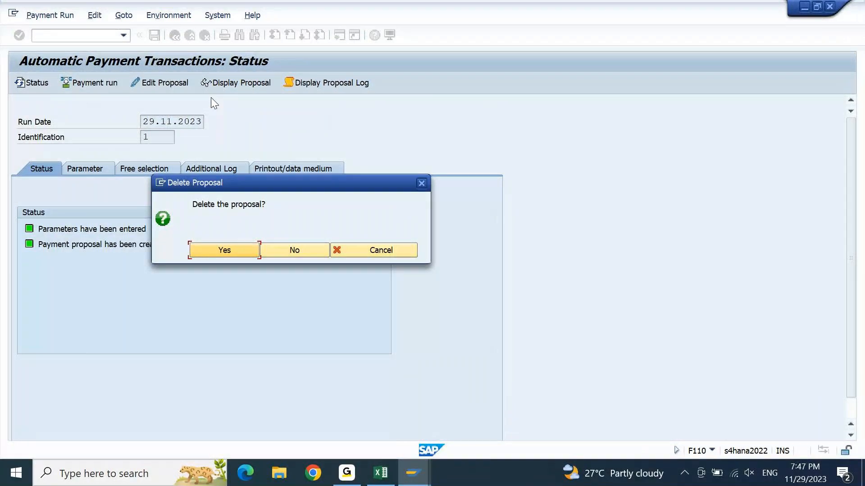
click(217, 248)
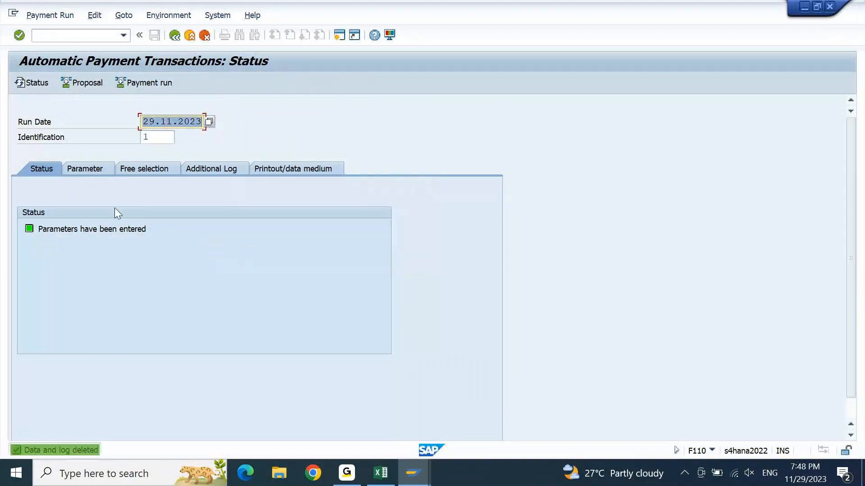
Create the payment proposal again with immediate start and check supplier 2000's 500,00 INR item in it
click(91, 85)
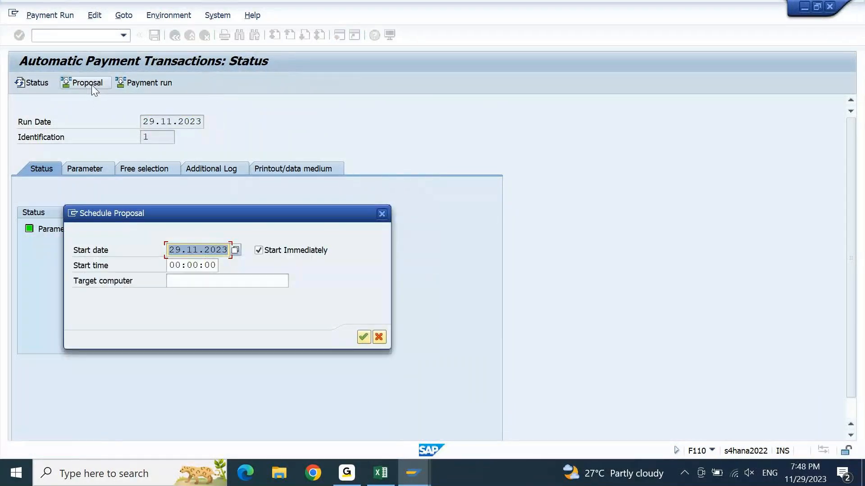
key(Return)
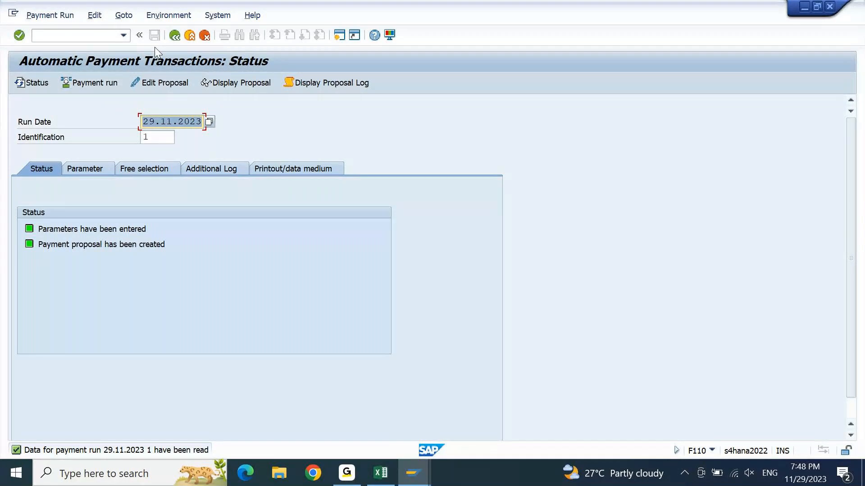
click(239, 83)
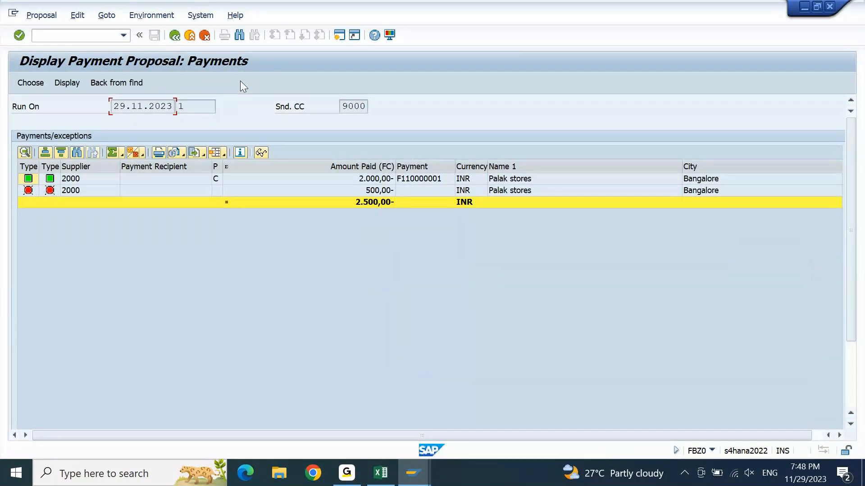
click(413, 194)
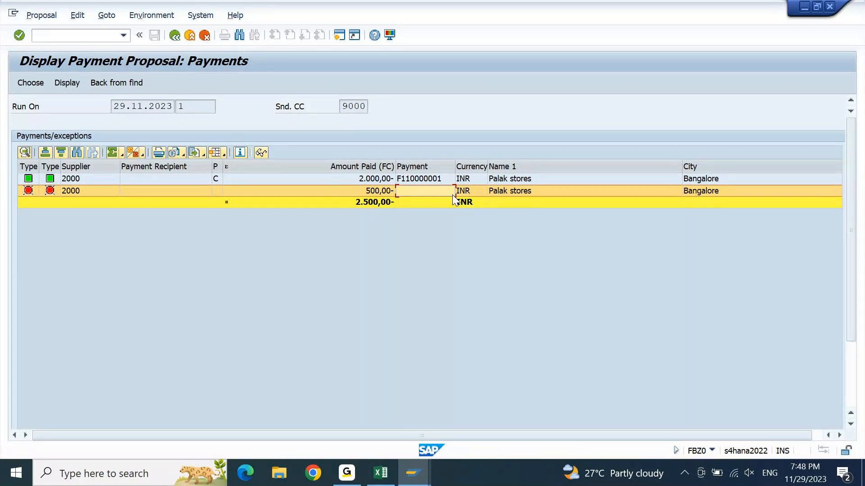
key(F3)
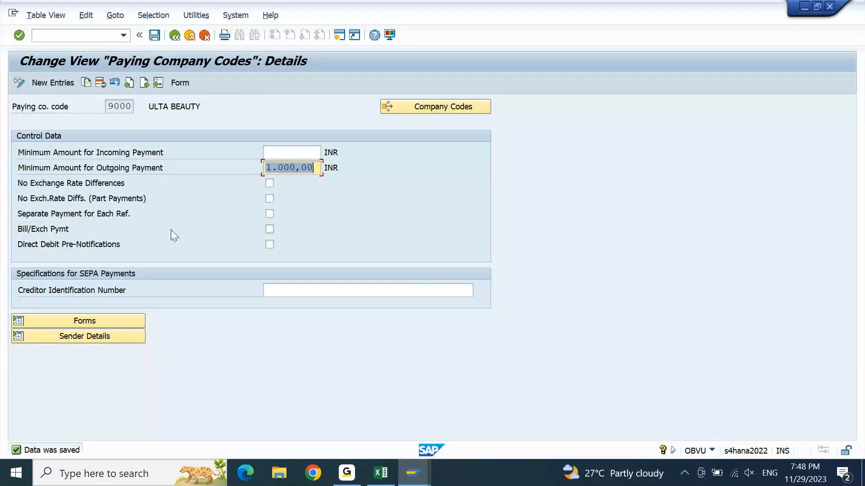
Clear payment method C's minimum and maximum amounts in company code 9000, replace Single Payment for Marked Item with Payment per Due Day, and save
key(End)
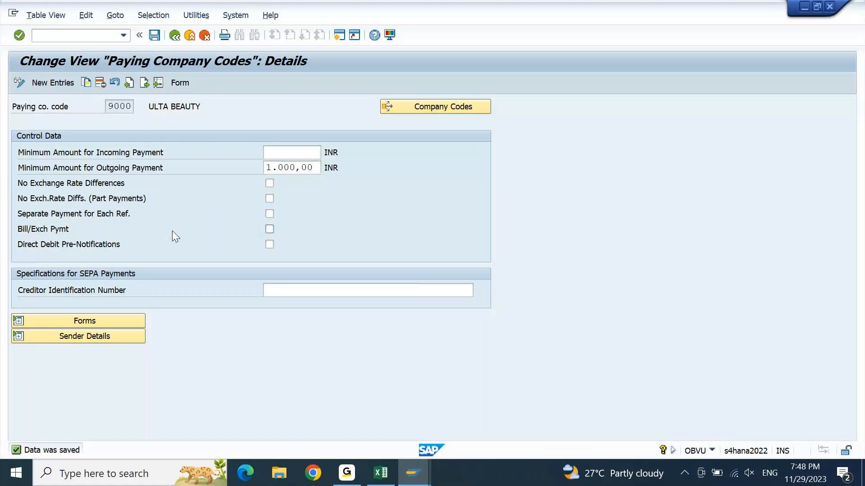
key(F3)
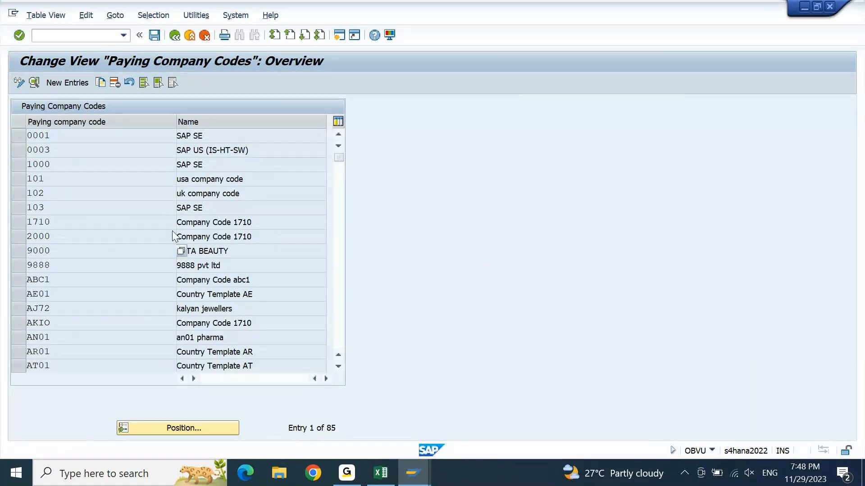
key(F3)
click(154, 217)
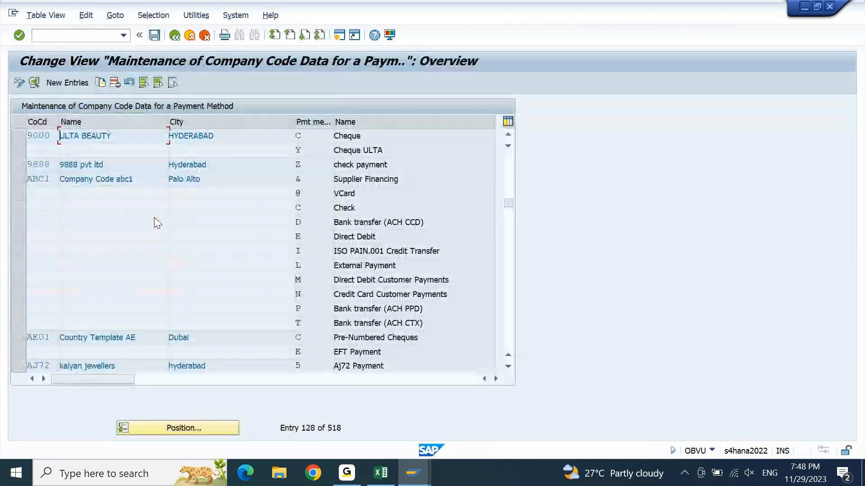
double_click(394, 137)
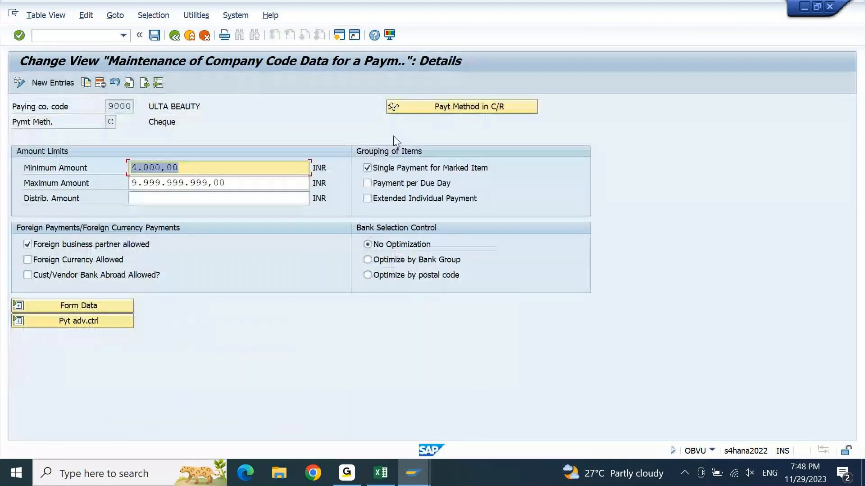
key(Delete)
key(Tab)
key(Delete)
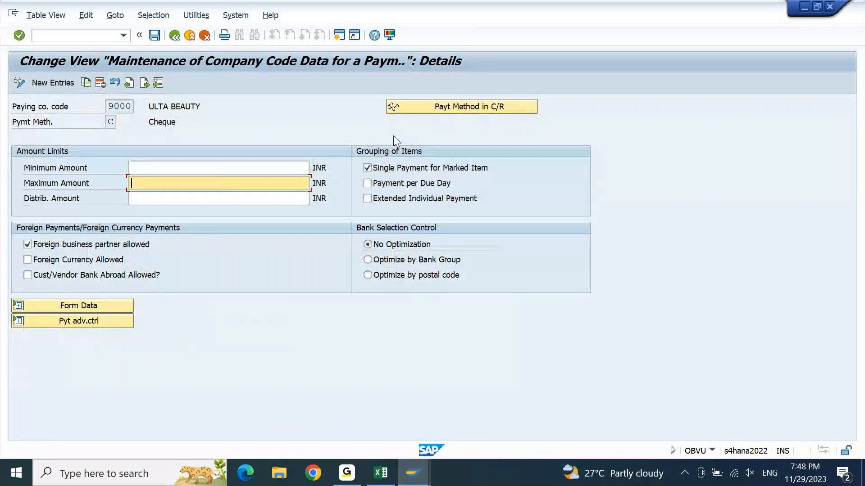
key(ctrl+s)
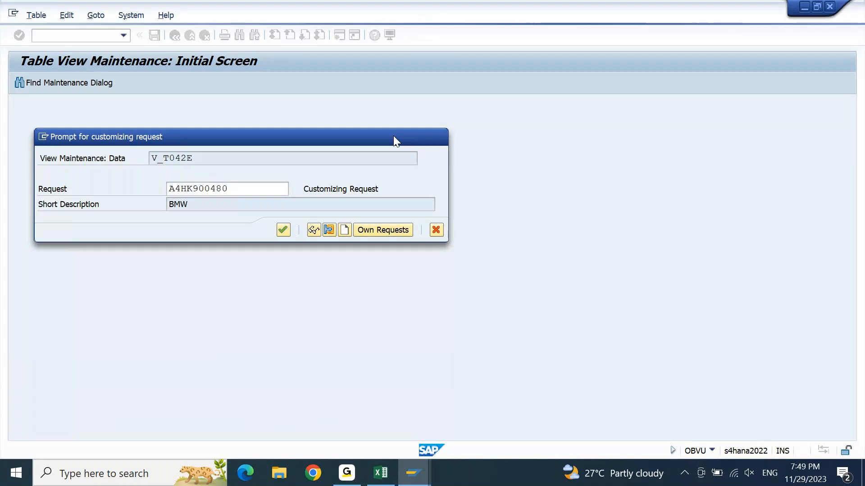
key(Return)
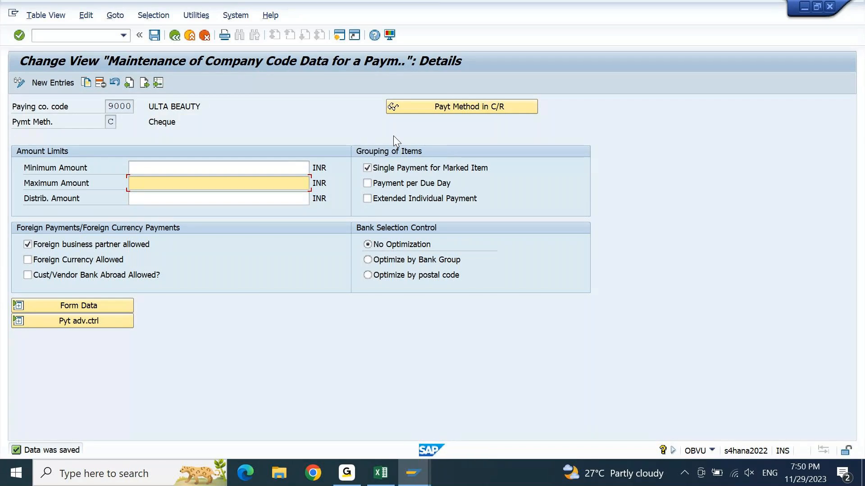
click(470, 169)
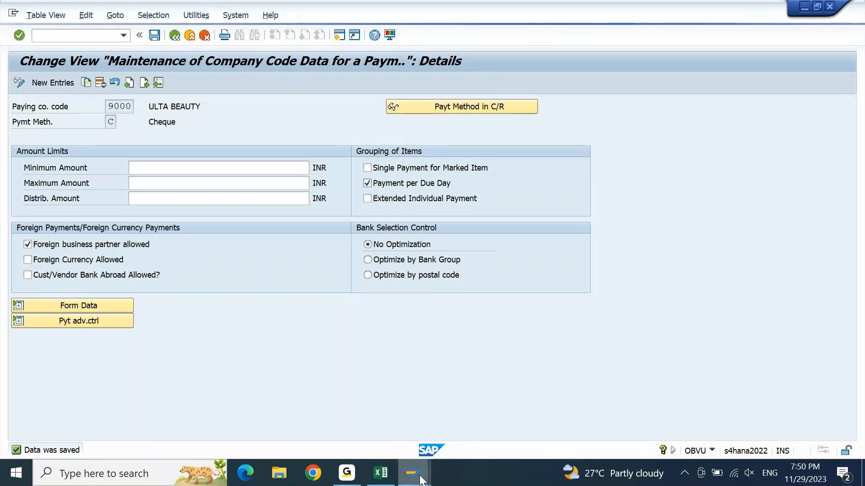
Switch to supplier 2000's line items in company code 9000, refresh the list, and compare the net due dates
mouse_move(421, 480)
click(504, 408)
click(31, 16)
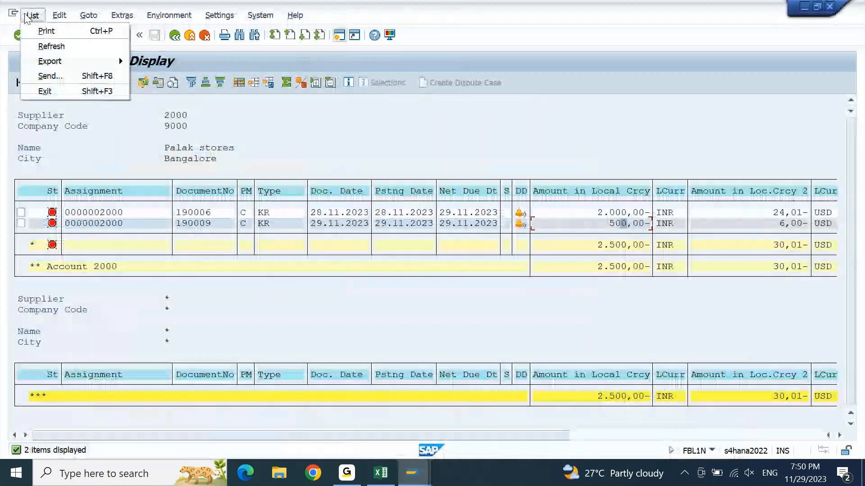
click(49, 45)
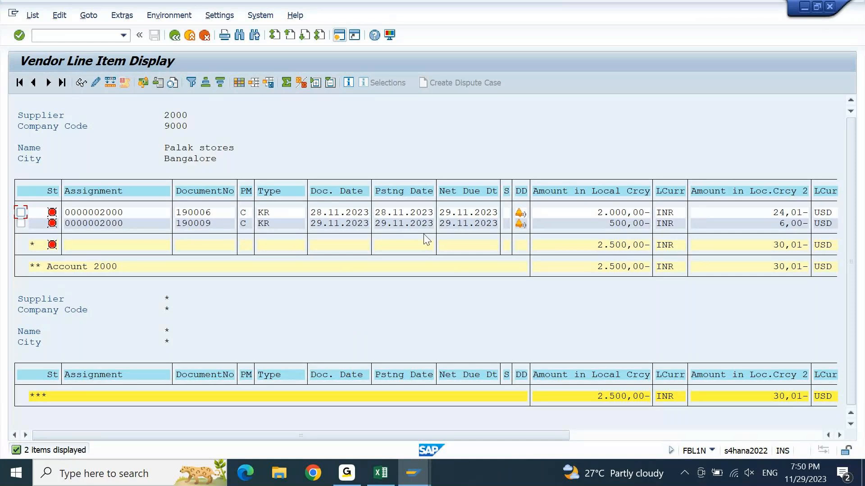
Clear the minimum amount for outgoing payment in the details of paying company code 9000 and save
mouse_move(412, 473)
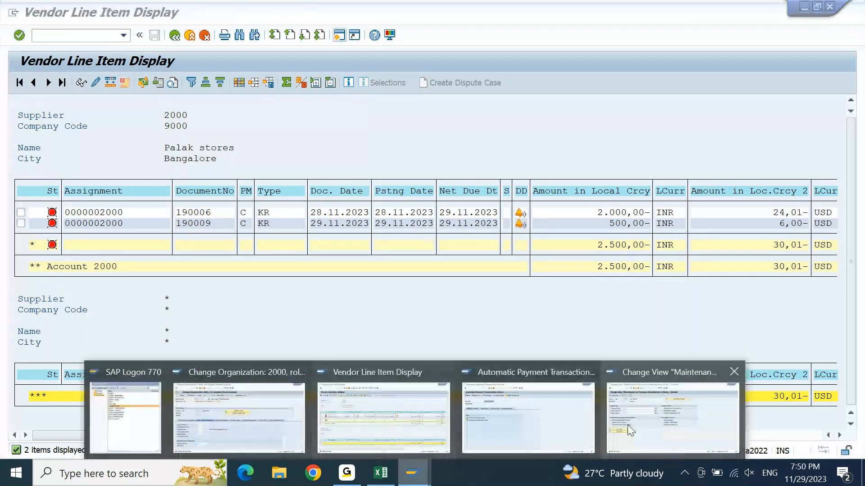
click(627, 425)
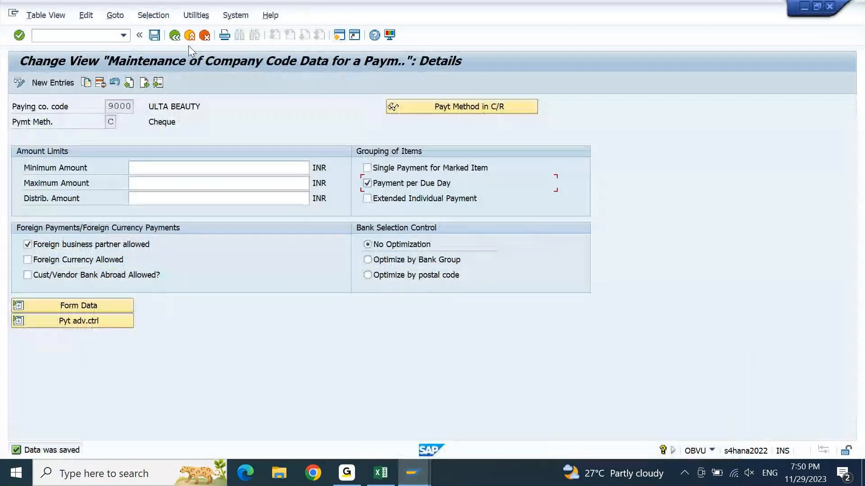
click(175, 36)
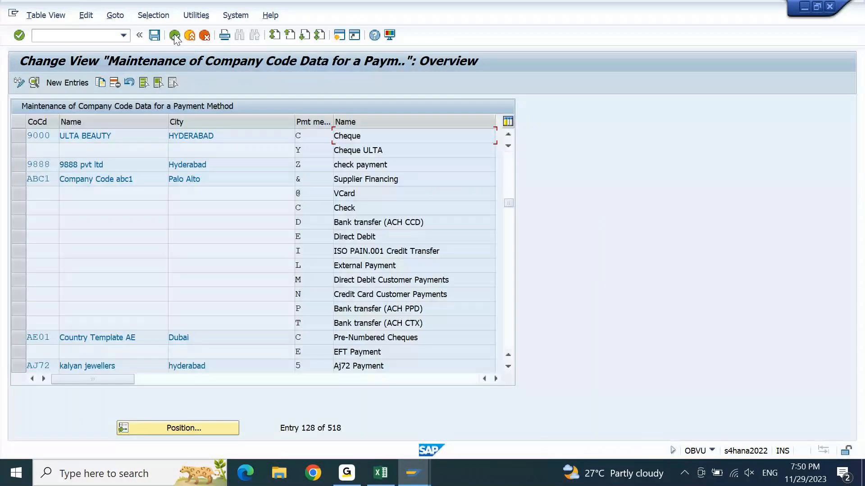
click(175, 36)
click(118, 142)
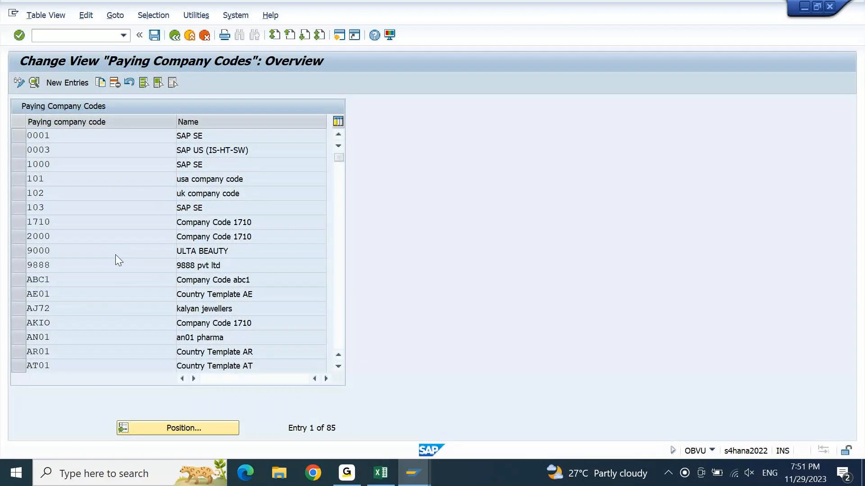
double_click(117, 255)
key(Delete)
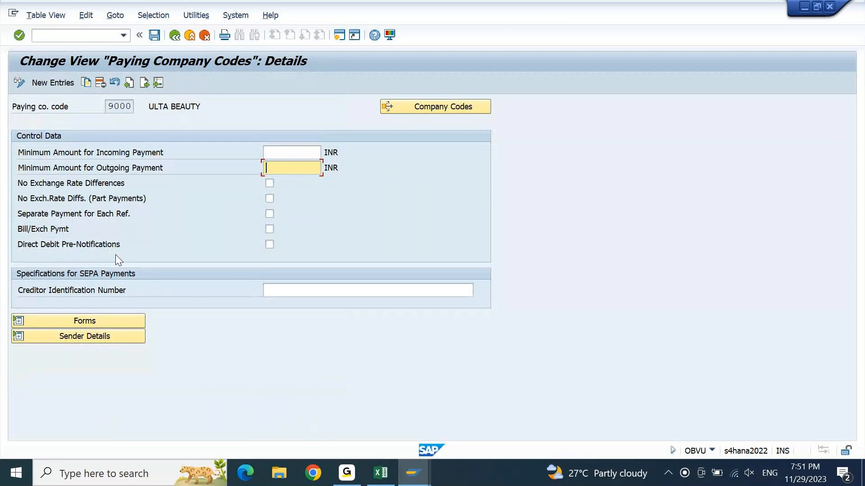
key(ctrl+s)
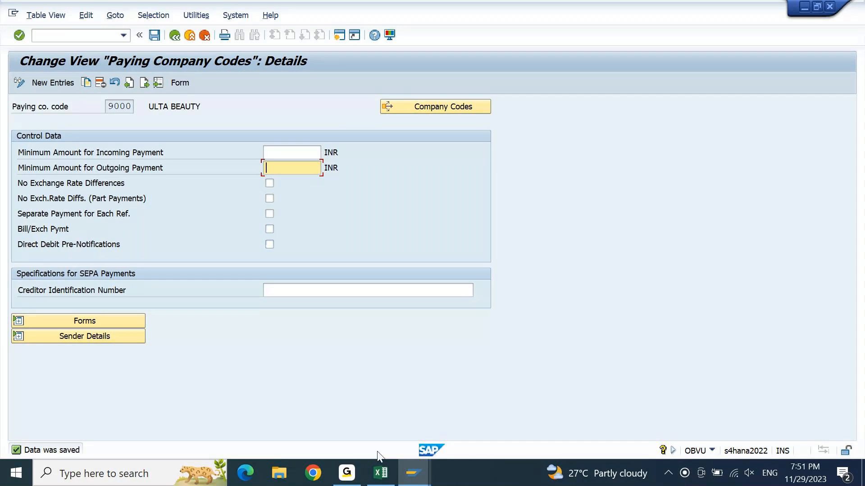
Delete the payment proposal of the 29.11.2023 run with identification 1
click(415, 466)
click(560, 447)
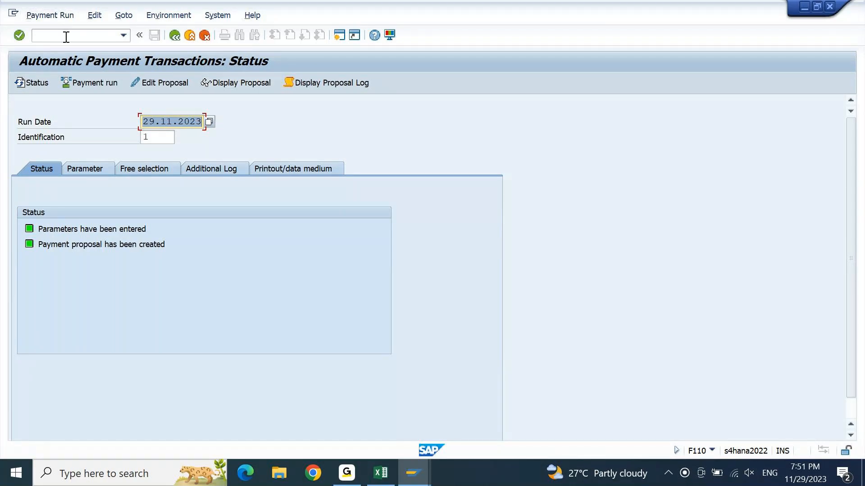
click(107, 19)
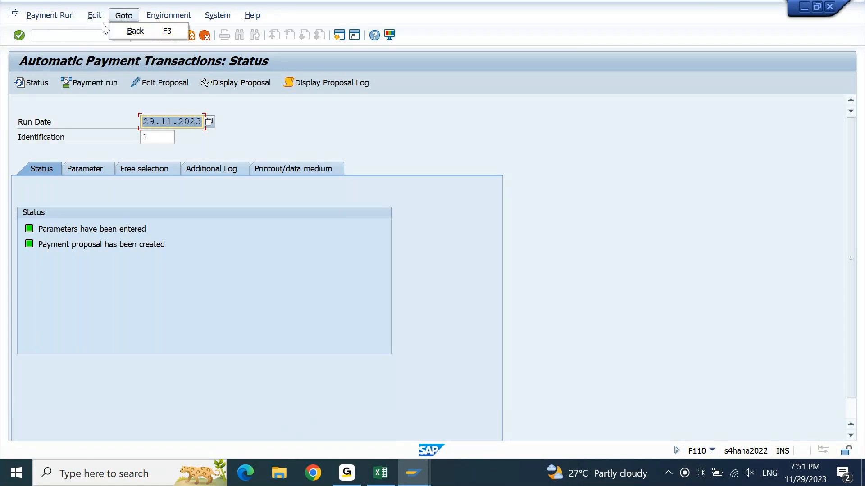
mouse_move(96, 44)
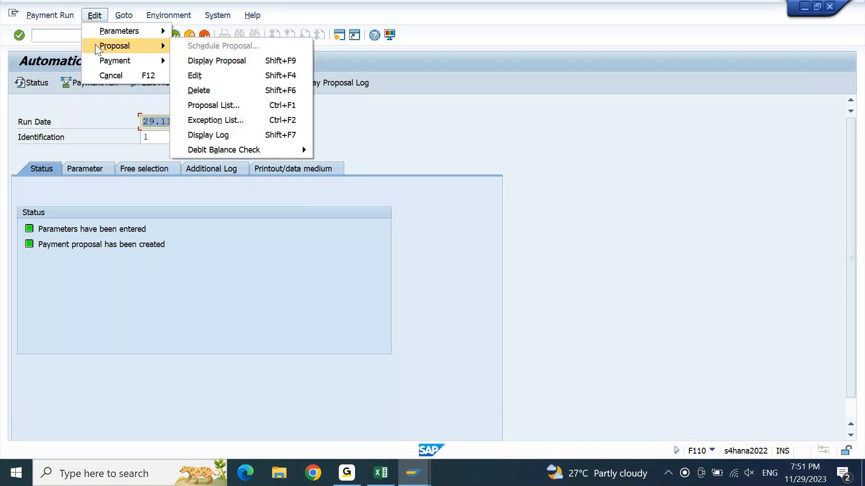
click(208, 92)
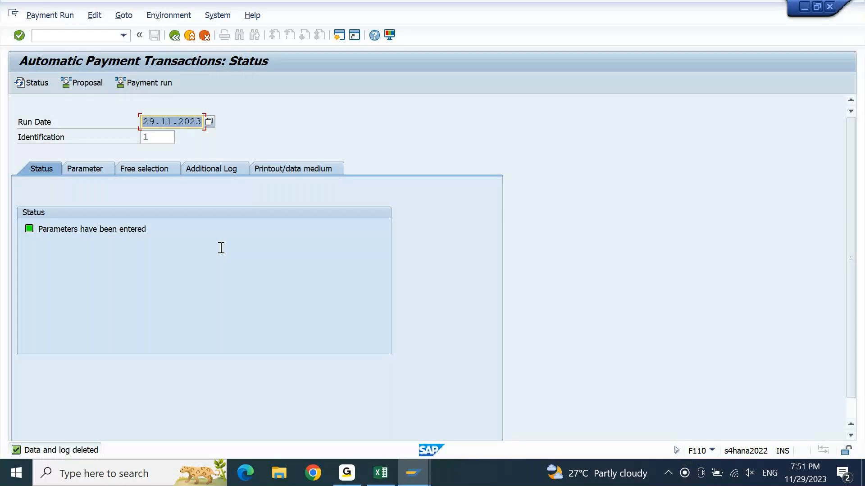
Create a new payment proposal for the run and check how supplier 2000's items are combined in it
click(82, 86)
key(Return)
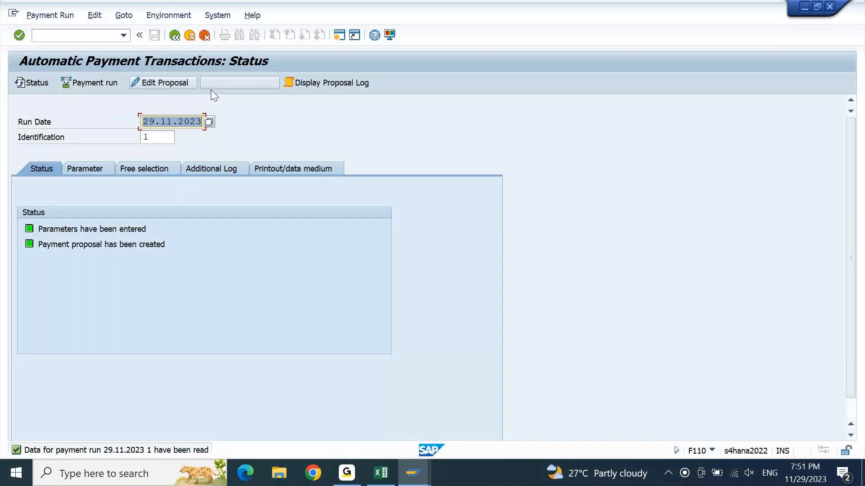
click(228, 88)
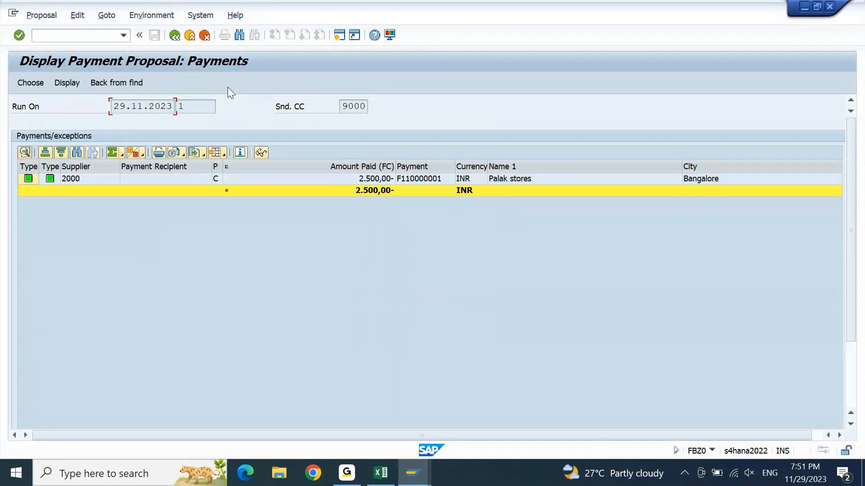
click(378, 180)
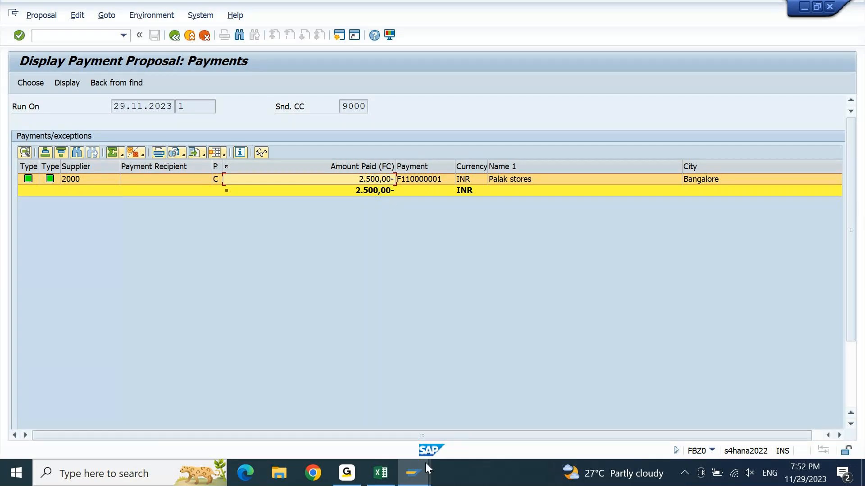
Set the baseline date of supplier 2000's document 190006 to 28.11.2023, save the change, and refresh the line item list
click(414, 480)
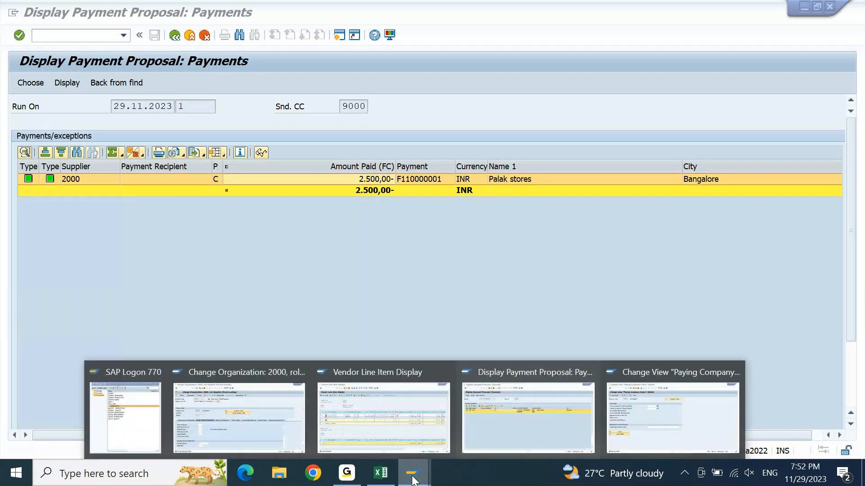
click(387, 439)
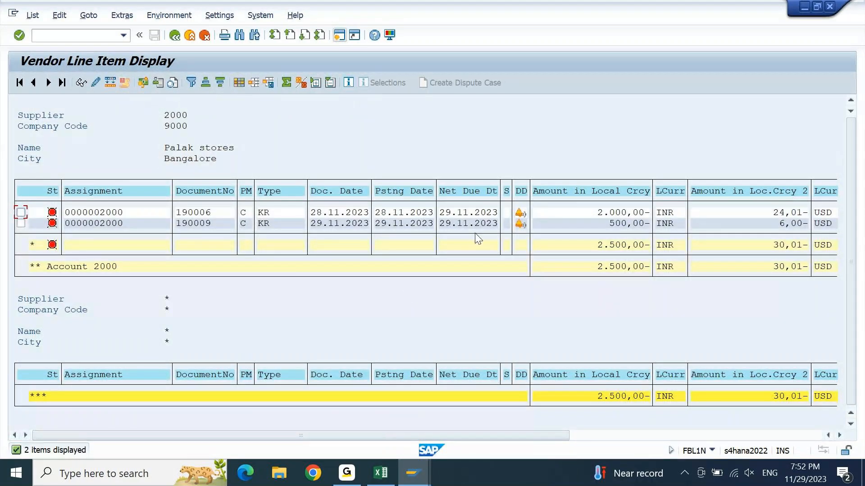
click(20, 212)
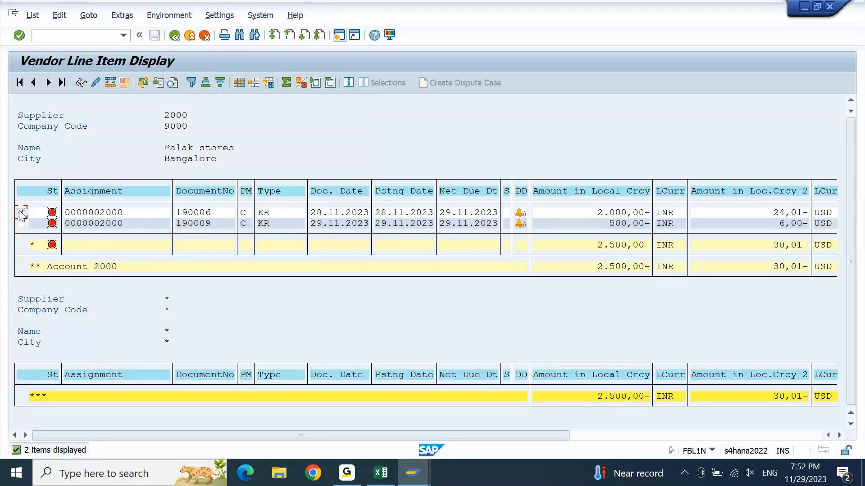
click(96, 83)
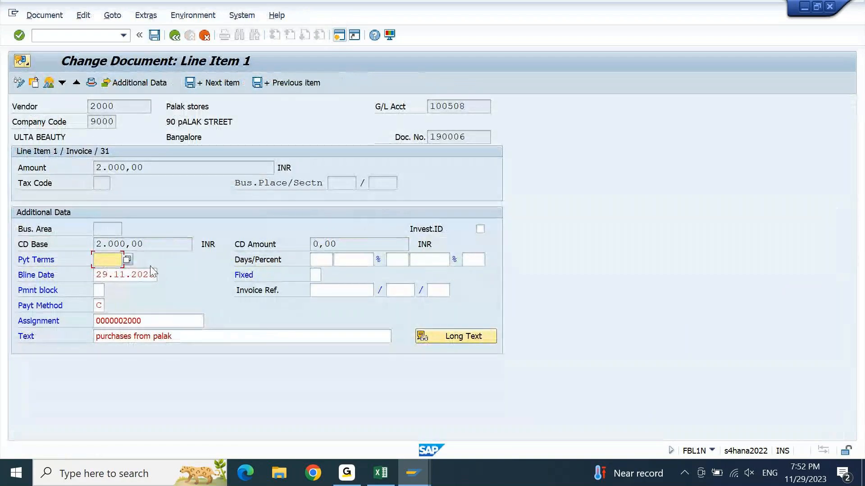
key(Down)
text(28)
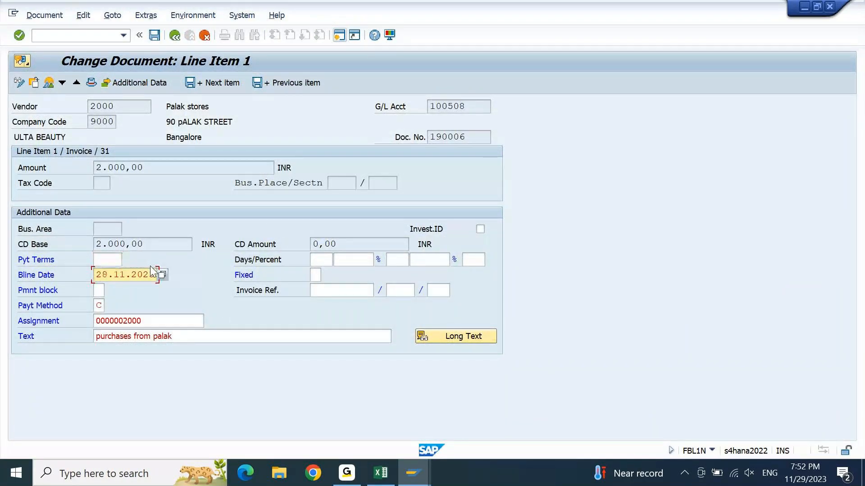
key(Return)
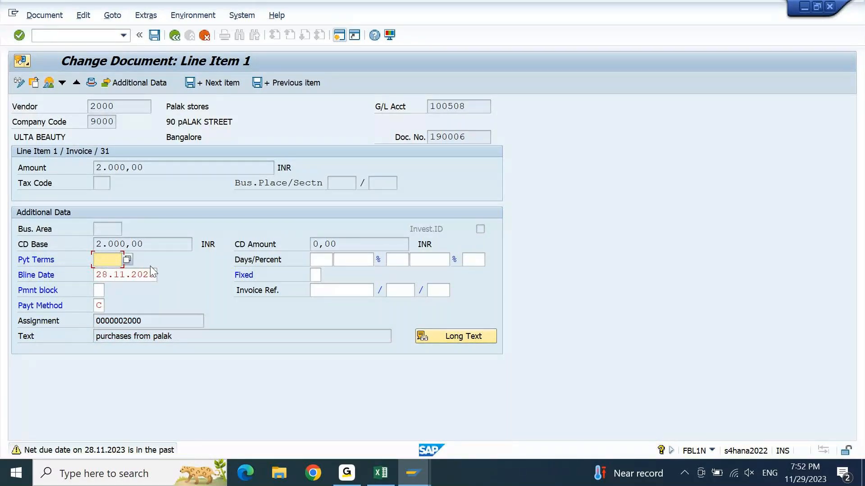
key(Return)
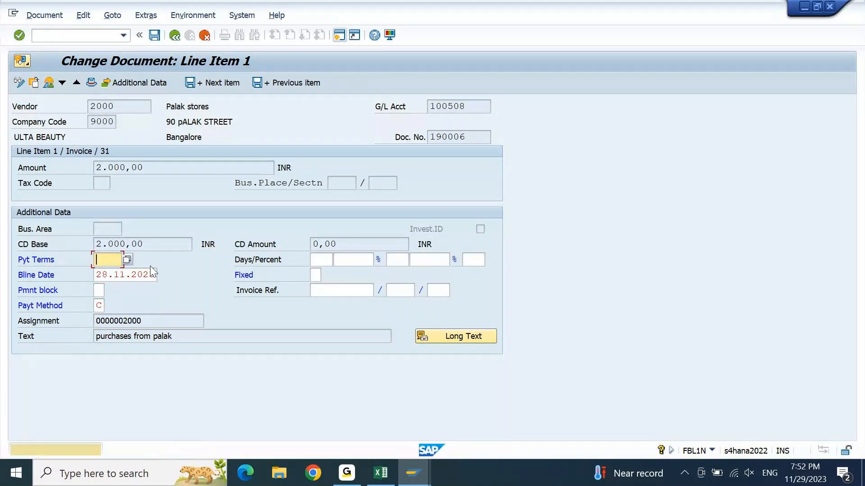
key(F3)
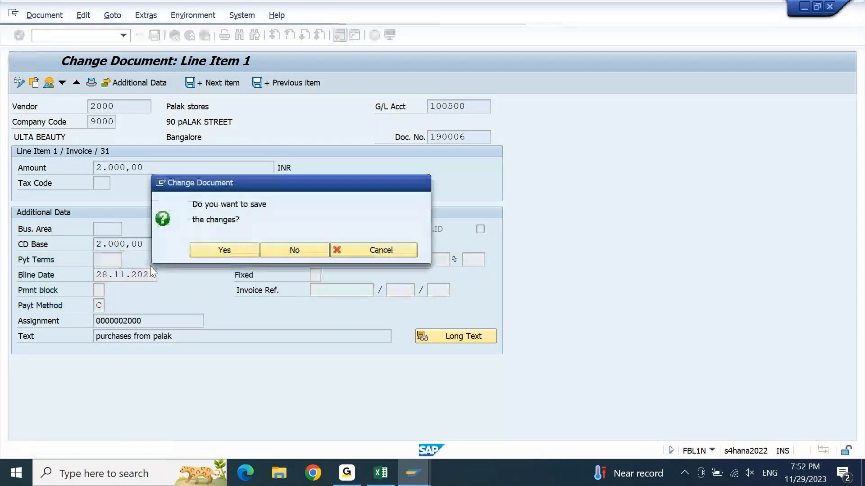
key(Return)
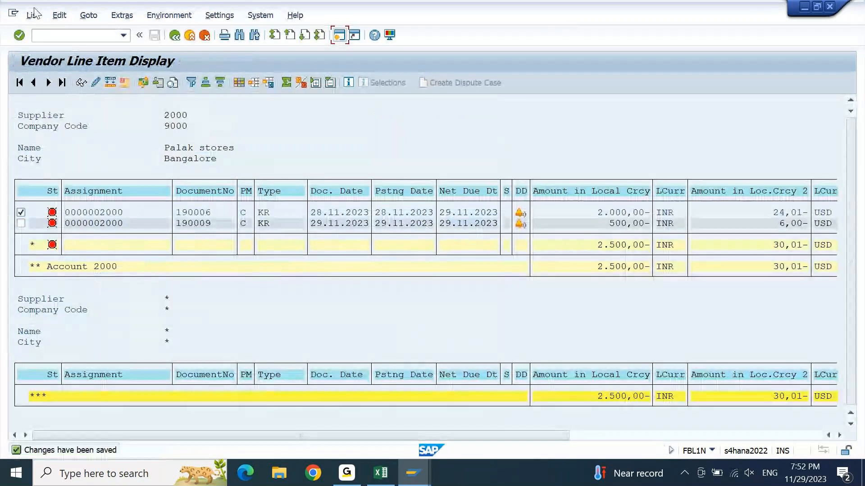
click(34, 18)
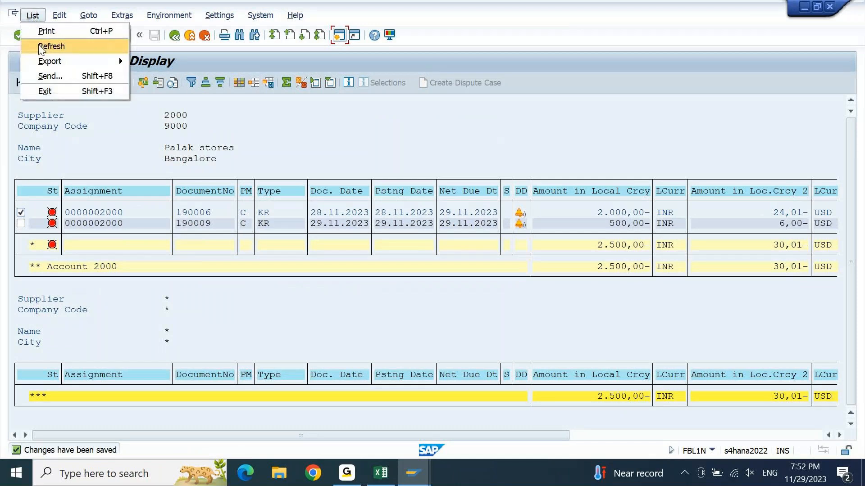
click(39, 44)
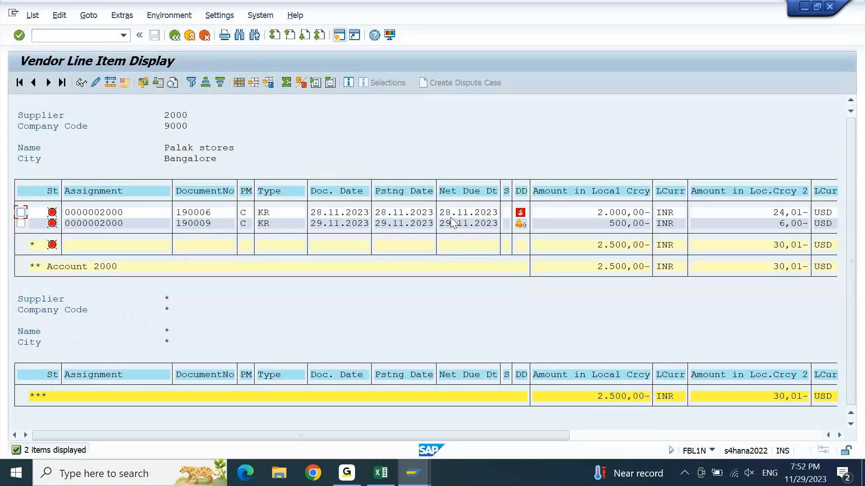
Replace the payment proposal made before the baseline date change by deleting it and creating a fresh one
click(496, 406)
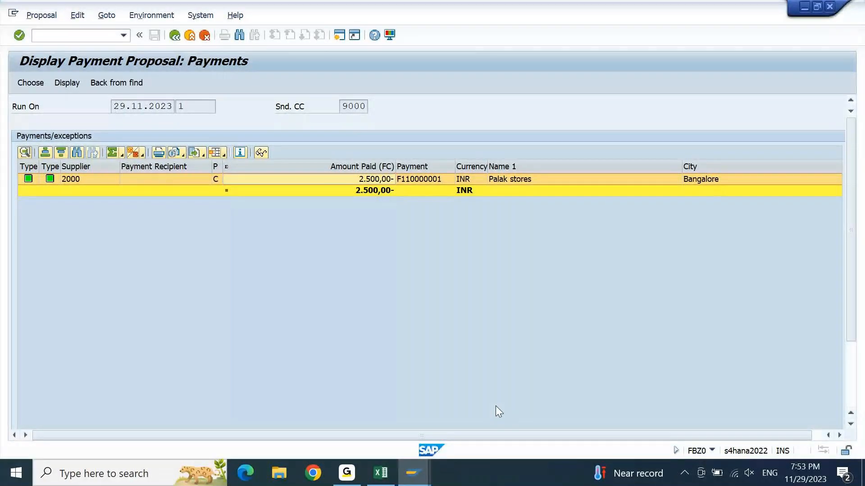
key(F3)
click(94, 15)
mouse_move(114, 45)
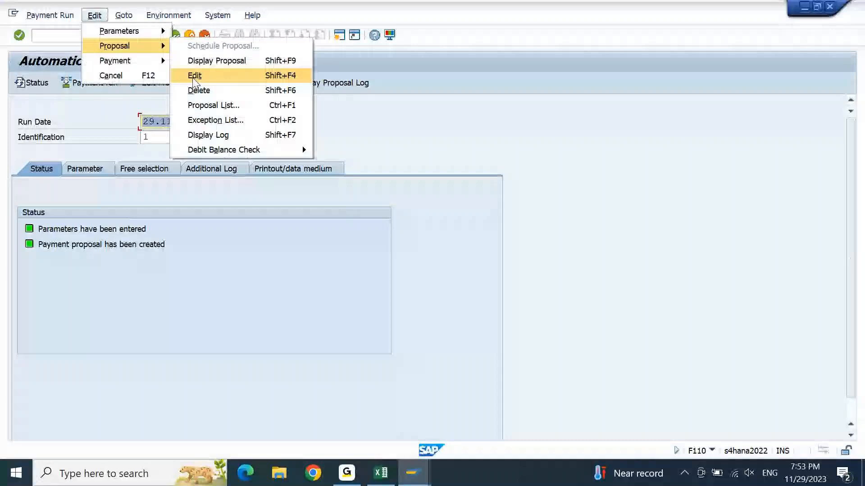
click(198, 91)
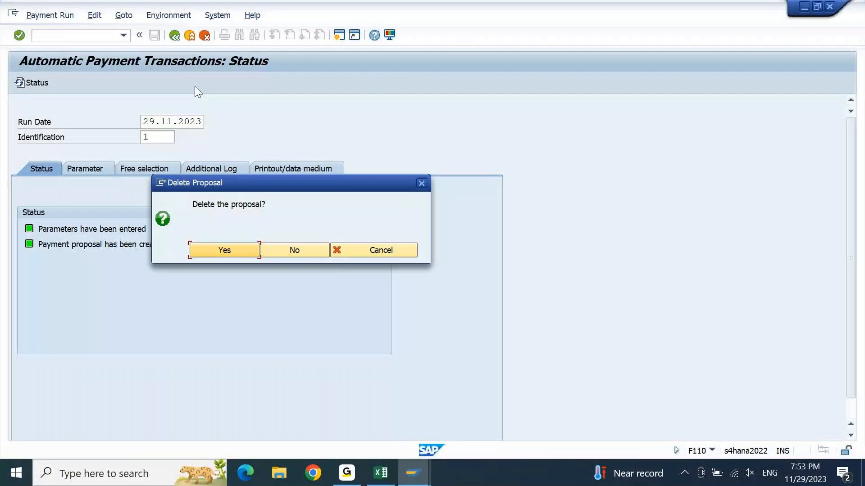
click(224, 250)
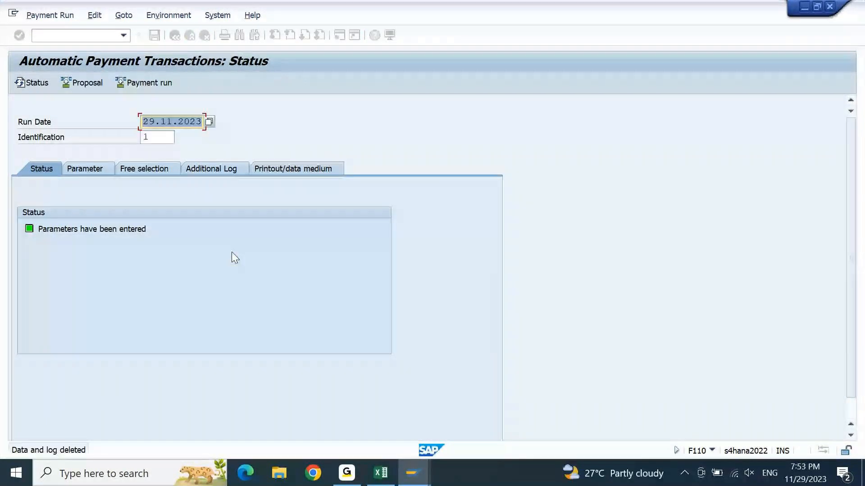
click(90, 87)
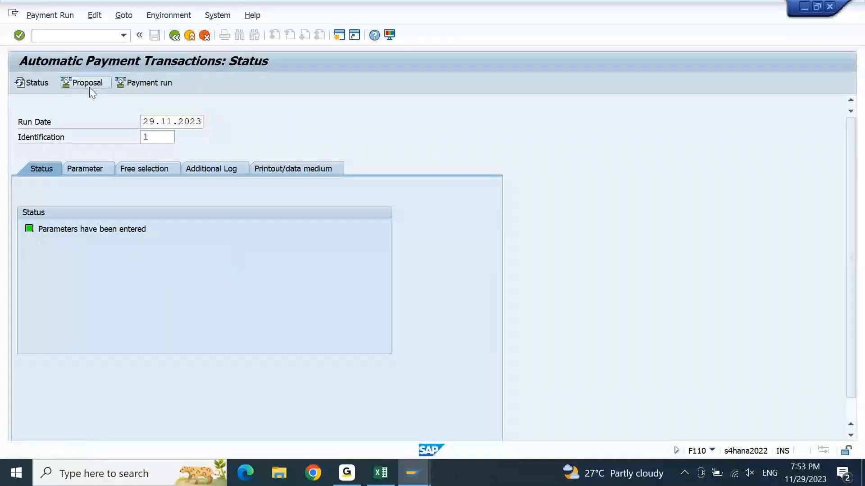
key(Return)
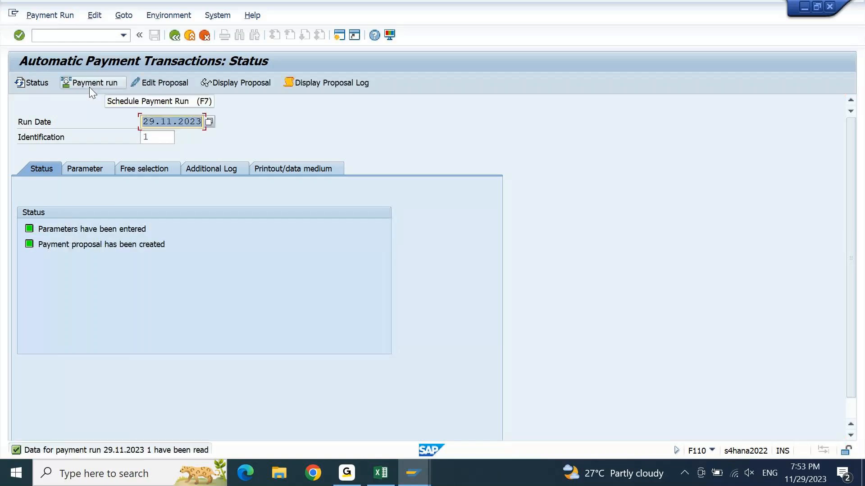
Check supplier 2000's payment grouping in the new proposal, then open the proposal log to examine the due date determination
click(240, 79)
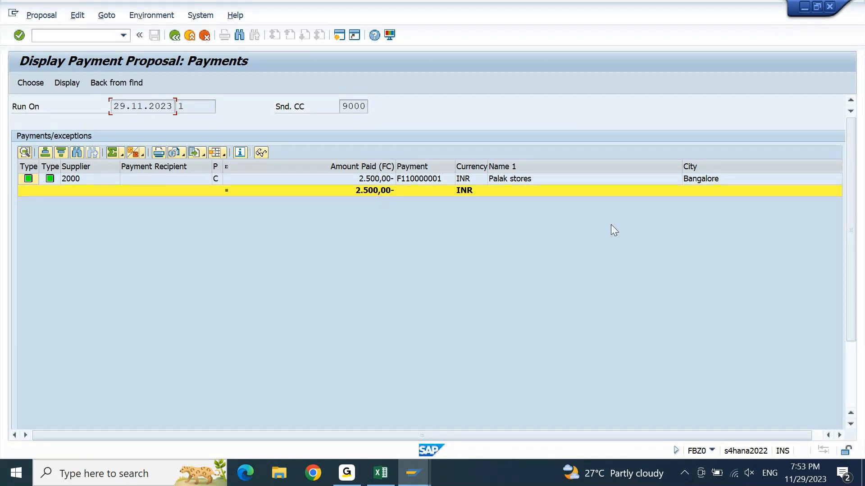
click(173, 36)
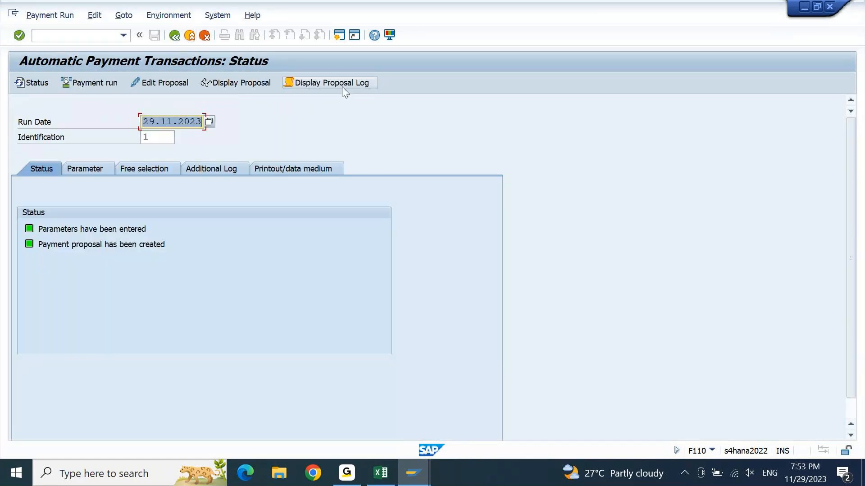
click(341, 87)
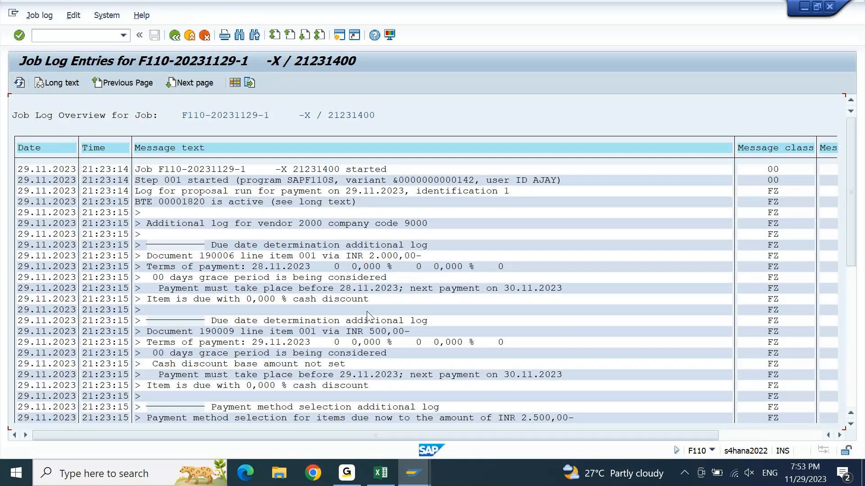
Examine the rest of the proposal log, including the payment method selection, house bank check and posting documents
scroll(367, 315, down, 8)
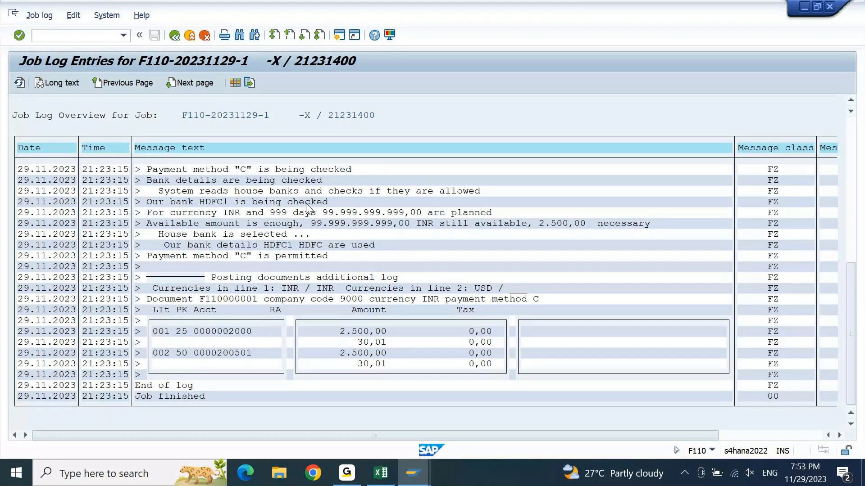
scroll(309, 209, up, 10)
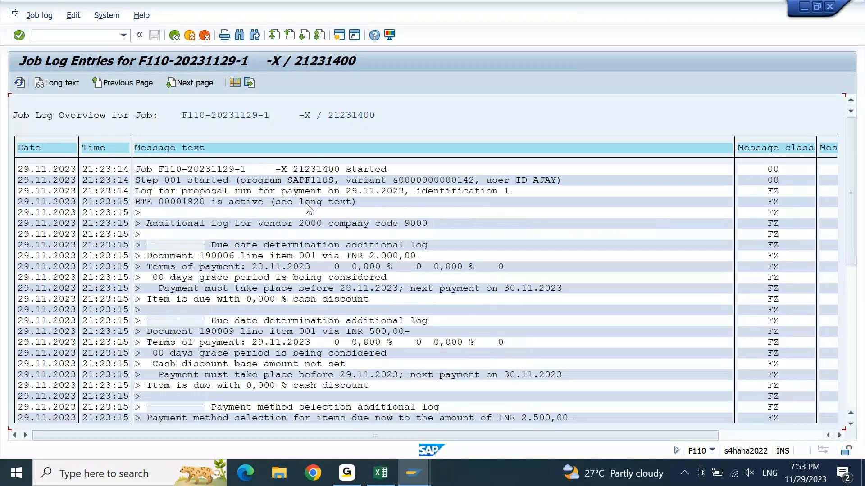
Open the company code 9000 settings for payment method C in the payment program customizing and deselect Payment per Due Day
mouse_move(414, 472)
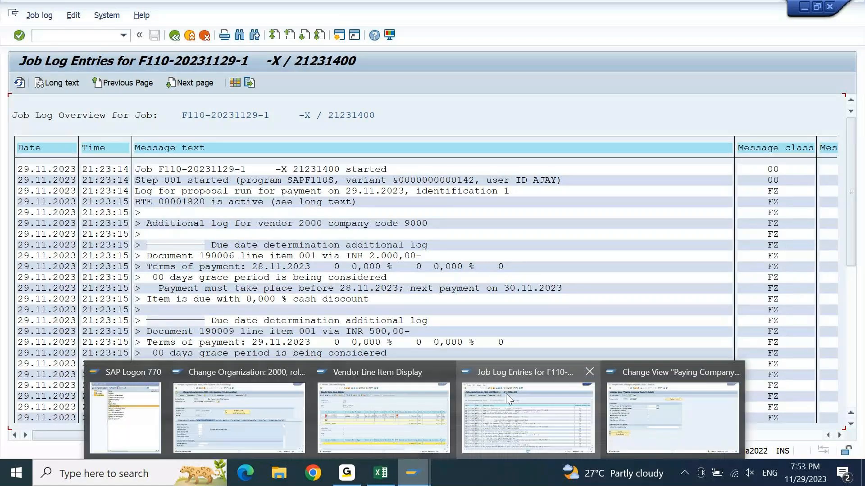
click(506, 393)
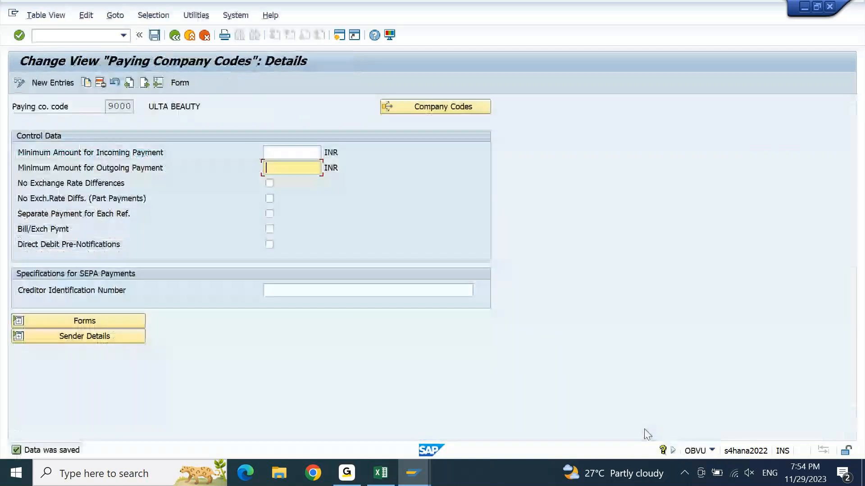
click(176, 37)
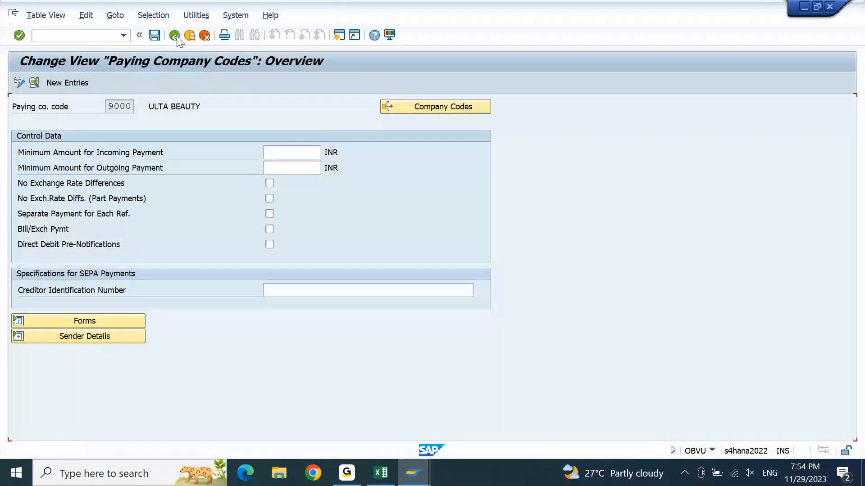
click(175, 36)
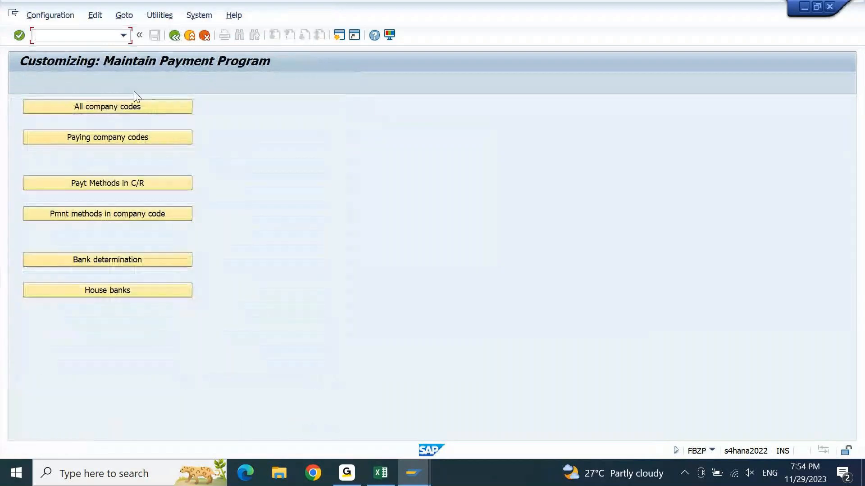
click(90, 213)
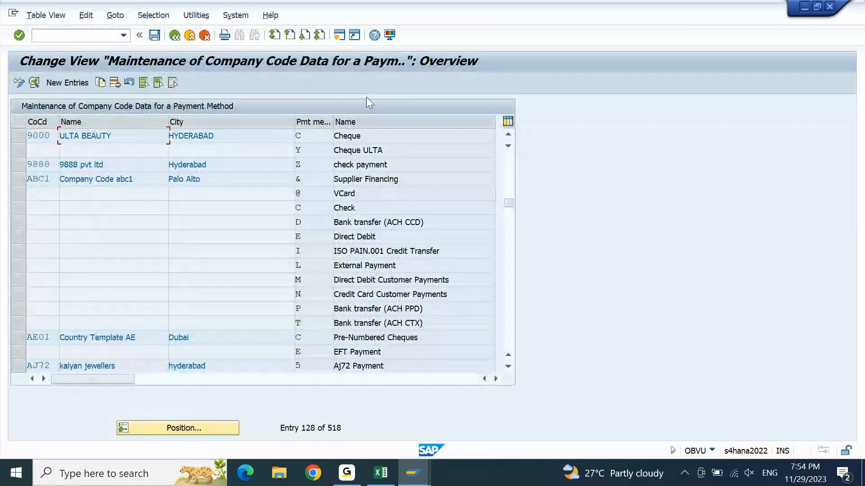
double_click(359, 136)
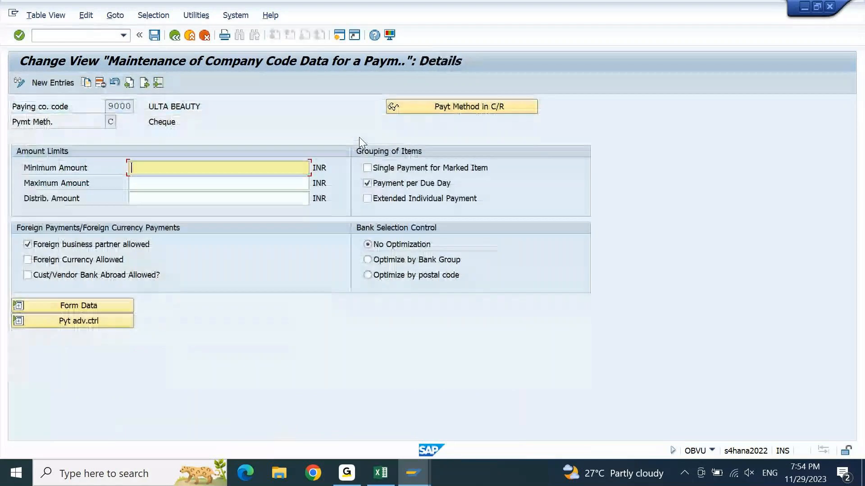
click(394, 186)
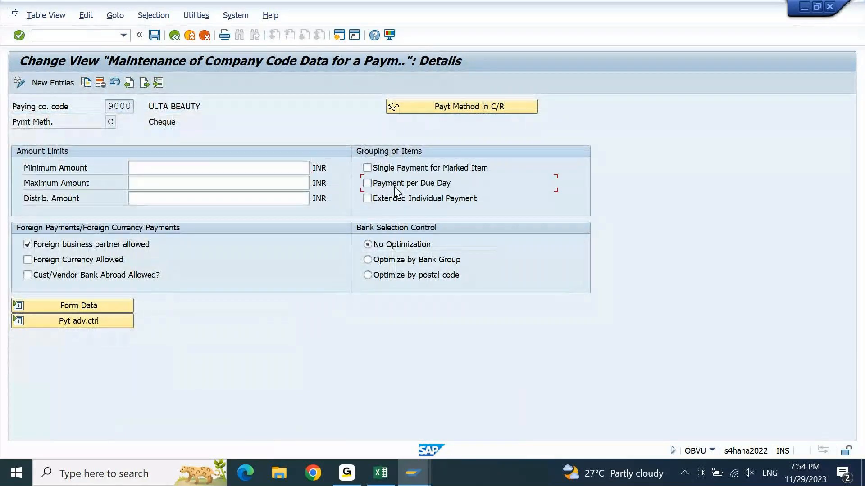
Read the help documentation for Payment per Due Day, studying its special considerations and the invoice and credit memo grouping example
click(371, 36)
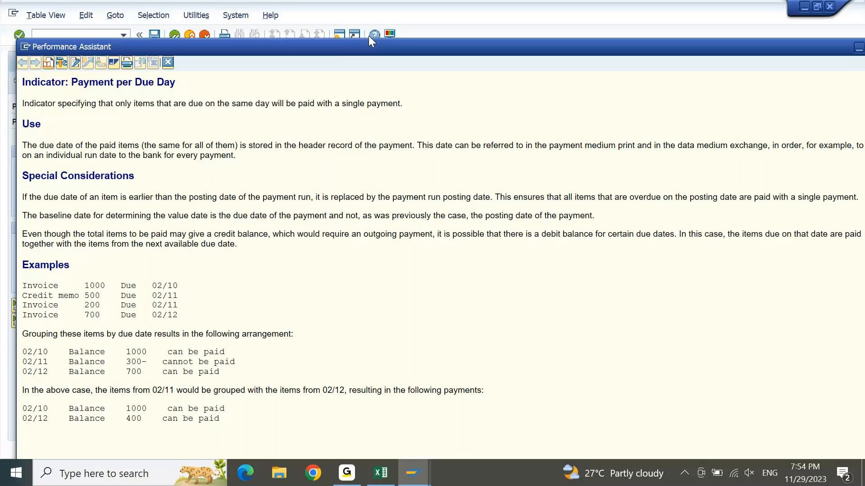
drag(530, 42, 531, 6)
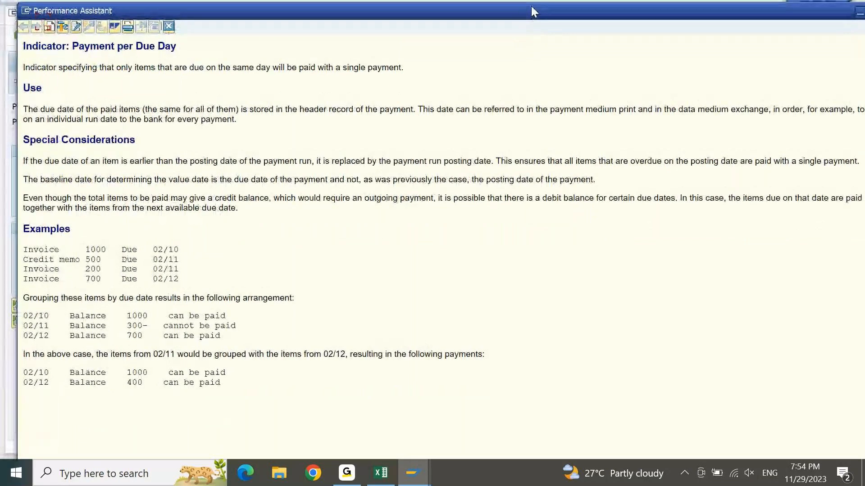
double_click(532, 12)
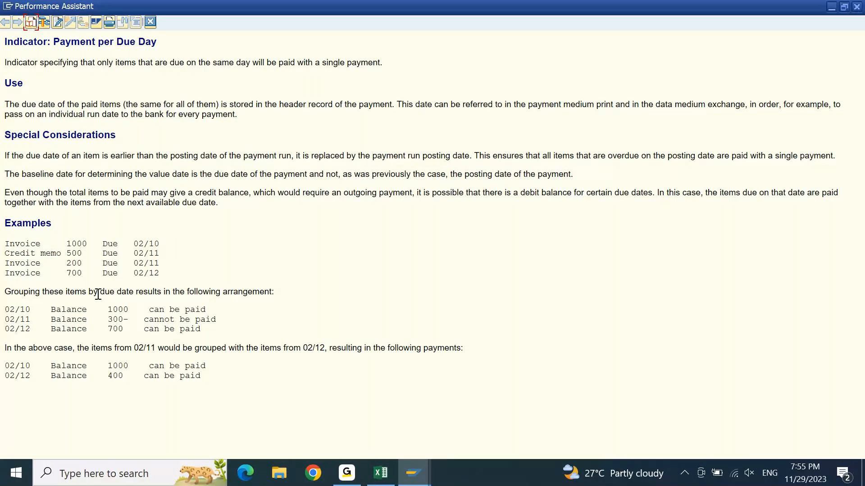
drag(102, 309, 143, 310)
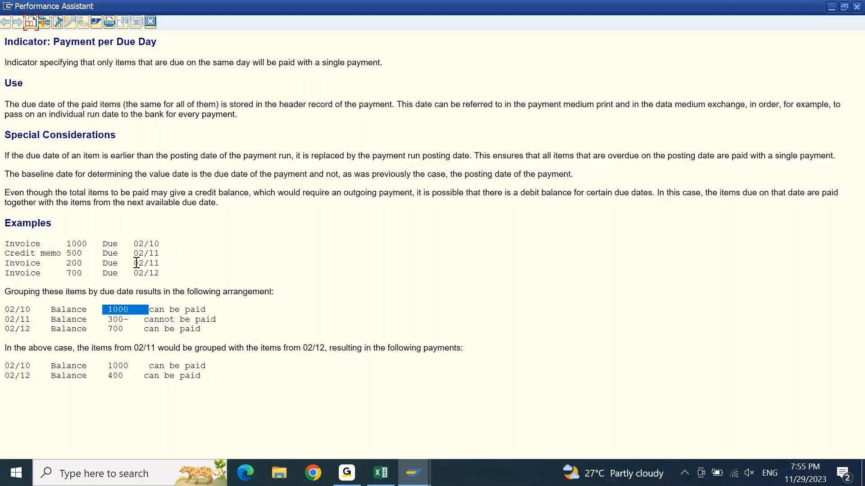
mouse_move(72, 263)
mouse_down()
mouse_move(74, 255)
mouse_move(85, 263)
mouse_up()
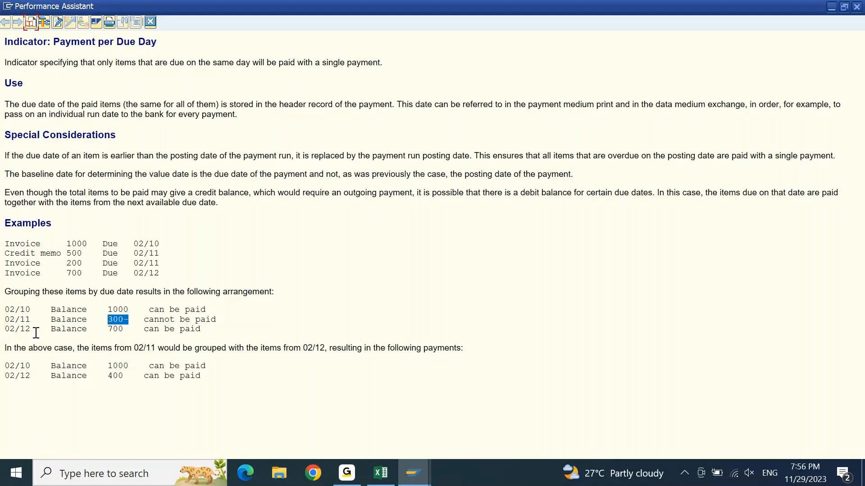
drag(36, 334, 5, 329)
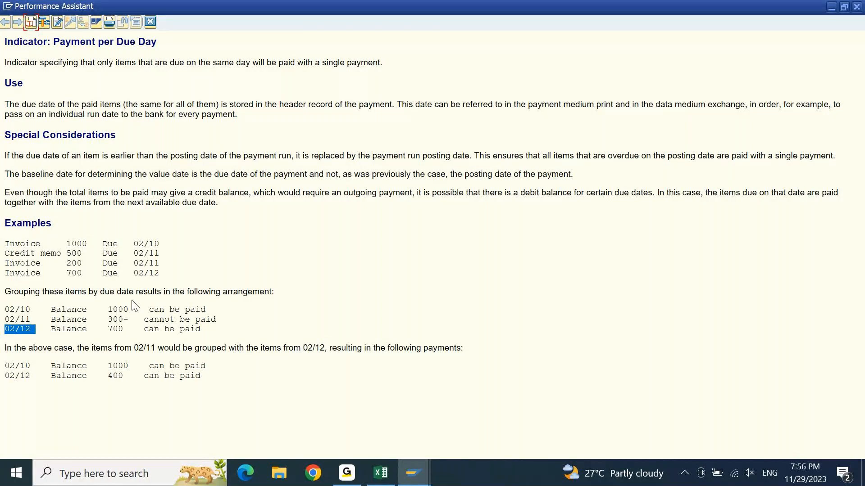
double_click(118, 309)
double_click(113, 375)
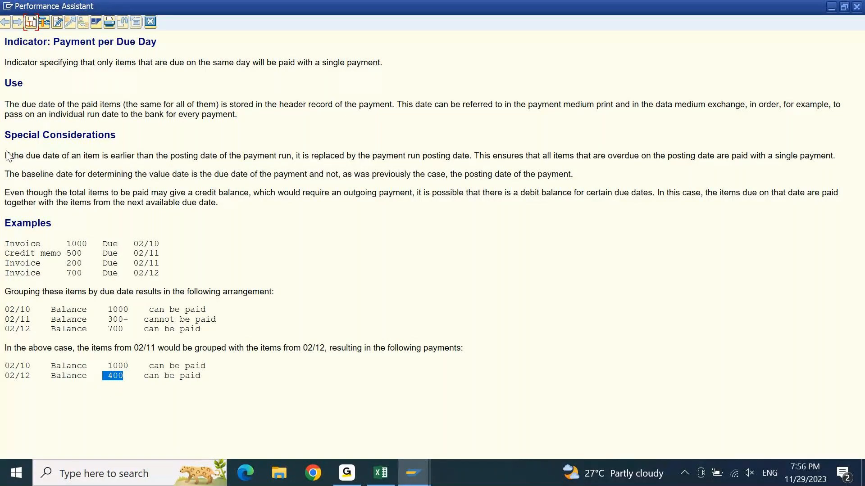
drag(5, 155, 298, 216)
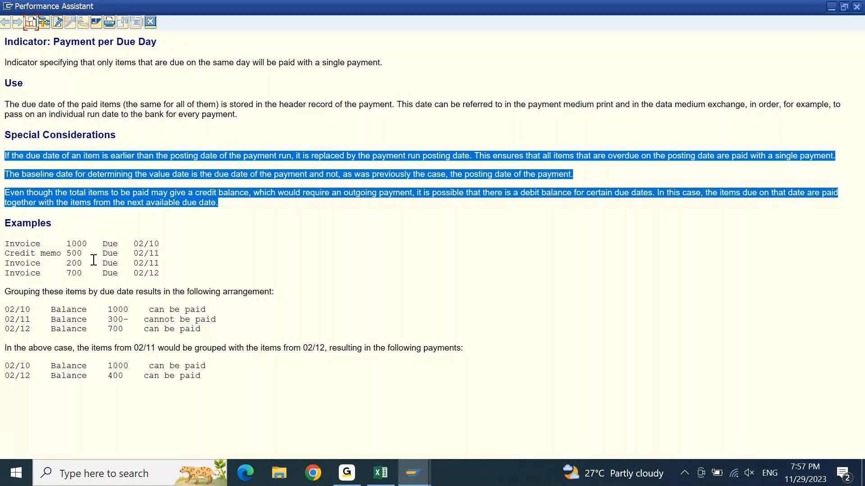
click(161, 272)
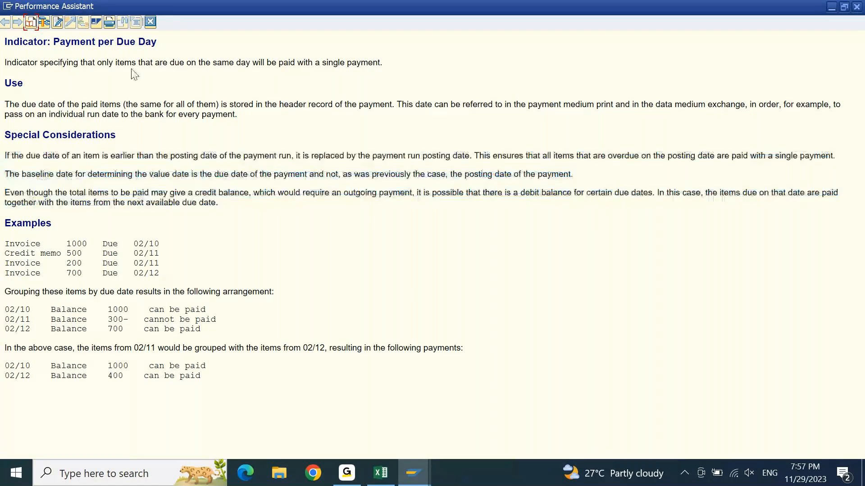
click(150, 23)
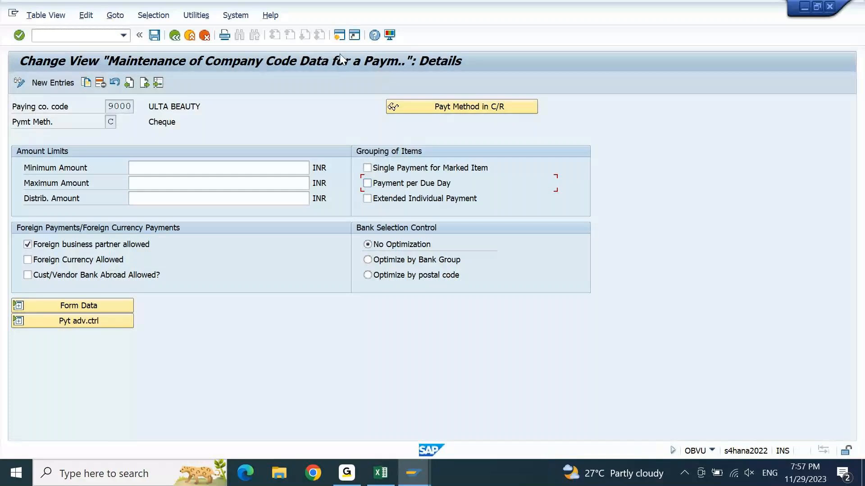
Select Extended Individual Payment for payment method C and read its help documentation through to the example
click(367, 199)
click(375, 35)
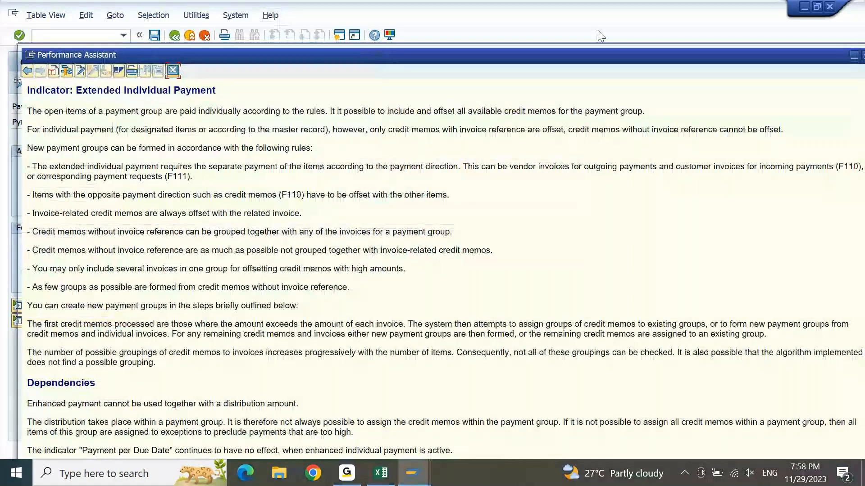
drag(555, 58, 553, 12)
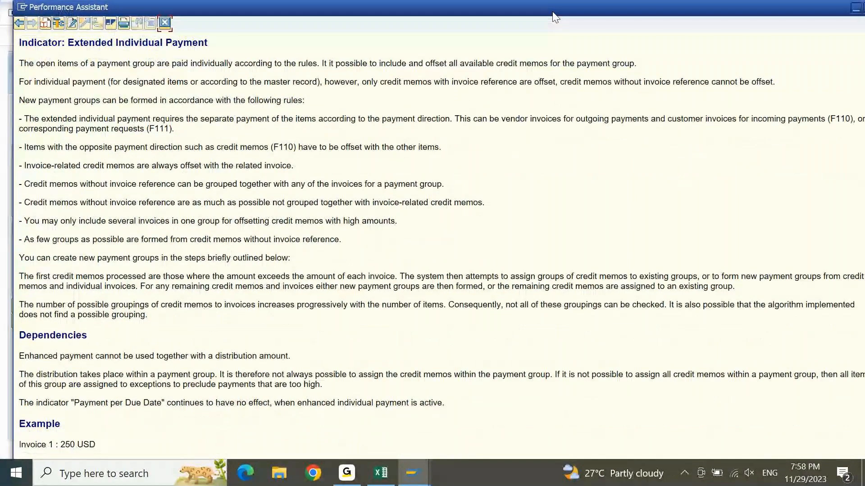
double_click(552, 11)
scroll(848, 360, down, 5)
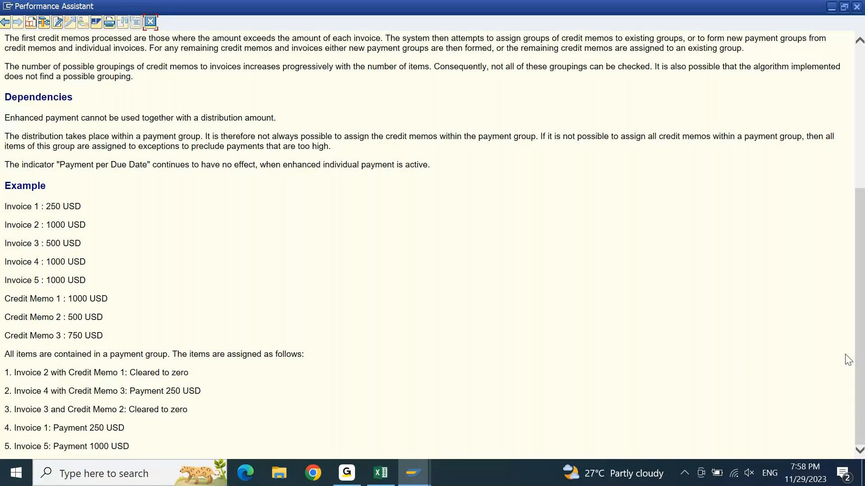
click(150, 22)
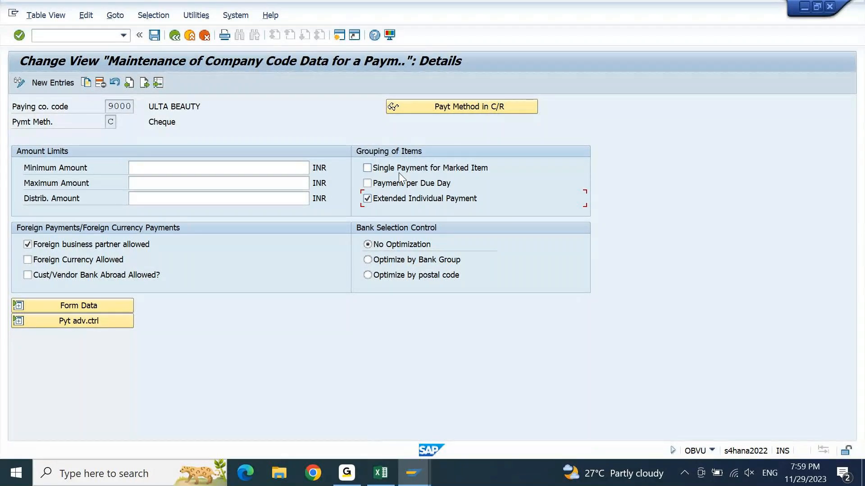
Toggle the Extended Individual Payment option and return to the overview of payment methods per company code
key(space)
key(space)
key(space)
key(F3)
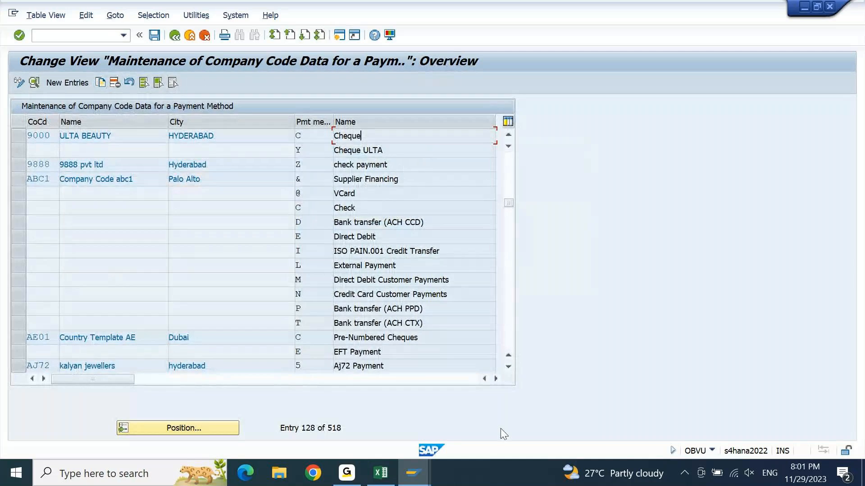
Return to the payment run of 29.11.2023 with identification 1 and delete its existing payment proposal
mouse_move(417, 481)
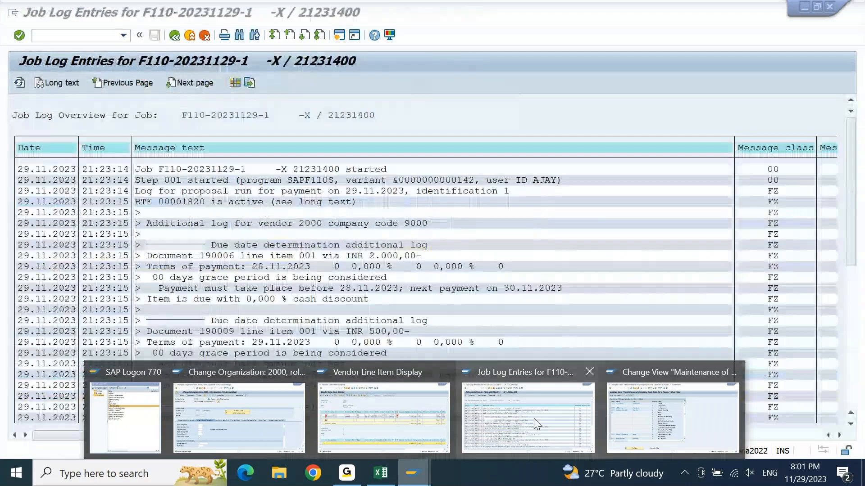
click(585, 410)
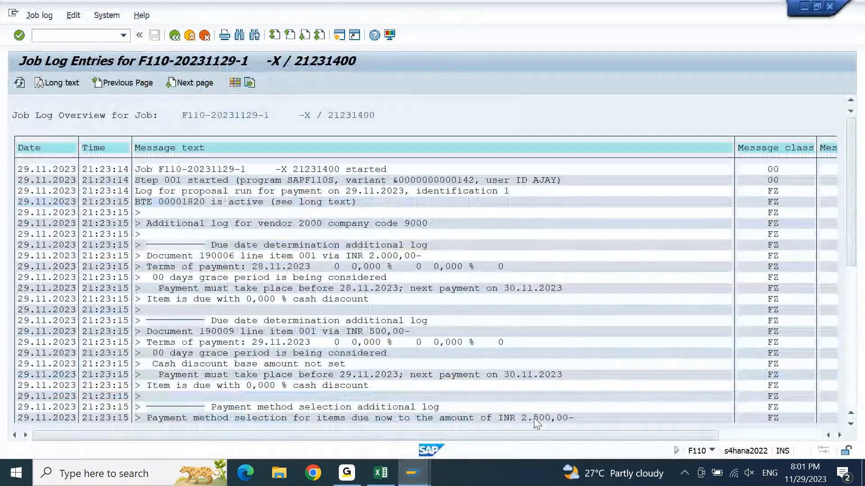
key(F3)
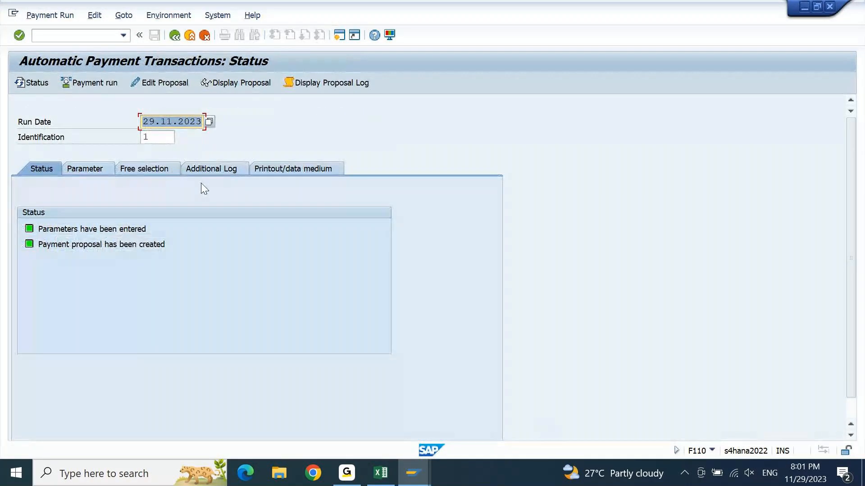
click(105, 17)
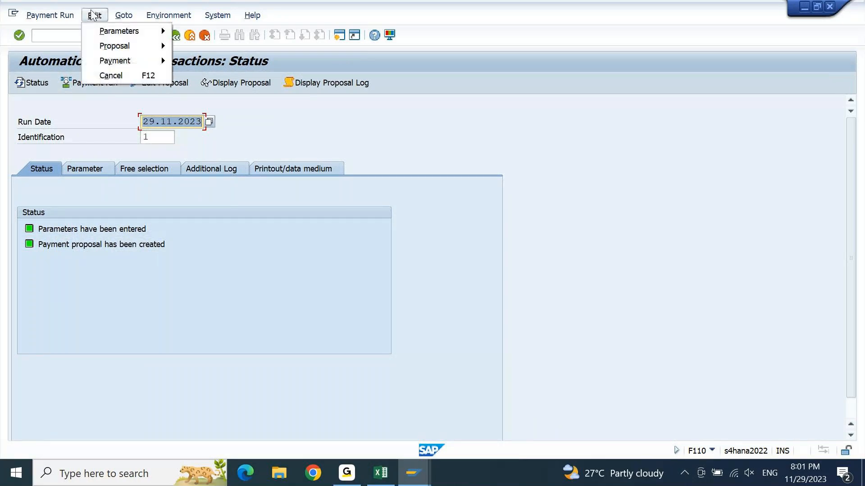
mouse_move(116, 49)
click(200, 88)
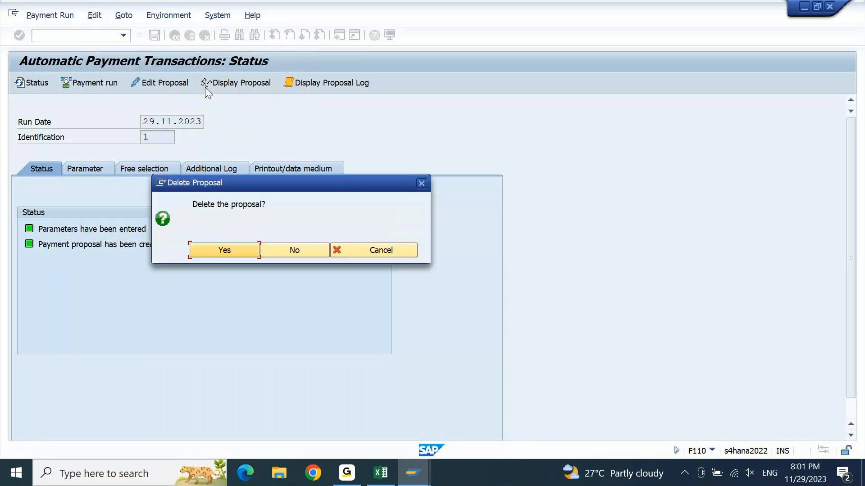
click(221, 248)
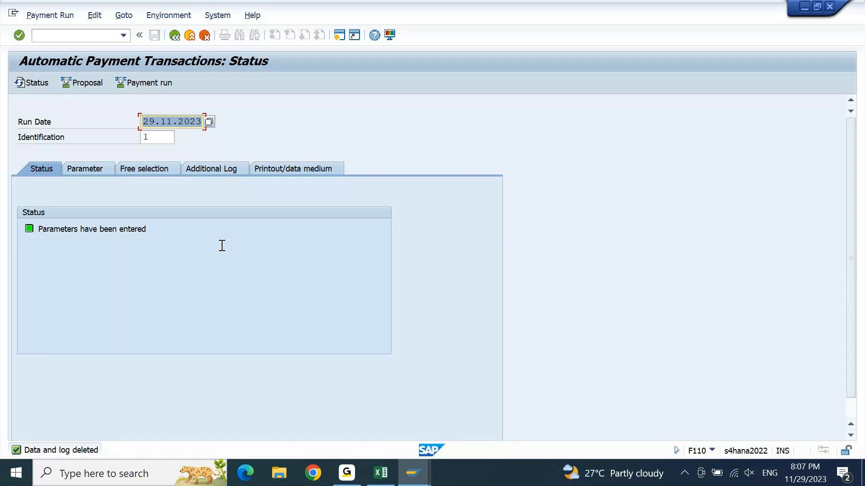
Add payment method T after C in supplier 2000's automatic payment settings for company code 9000
click(411, 475)
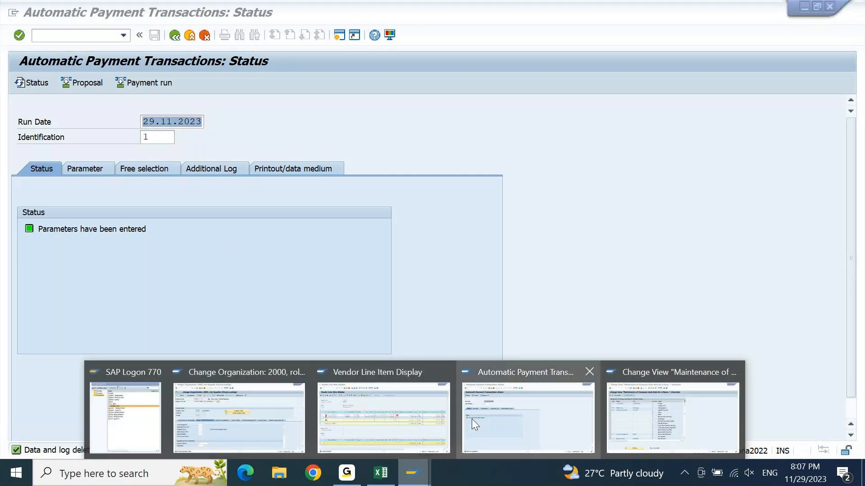
click(252, 414)
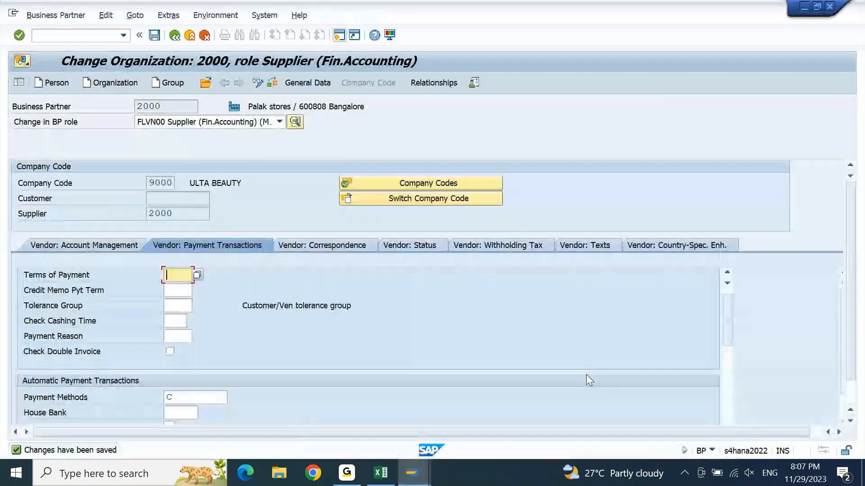
click(726, 283)
click(726, 283)
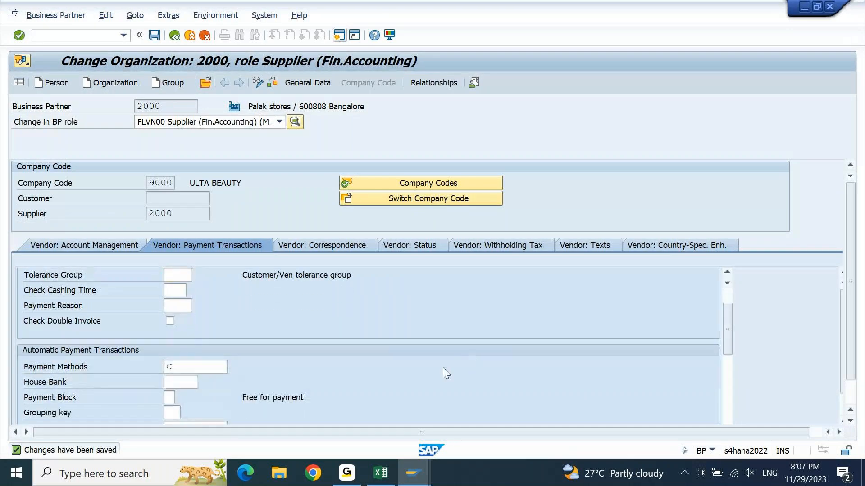
click(220, 367)
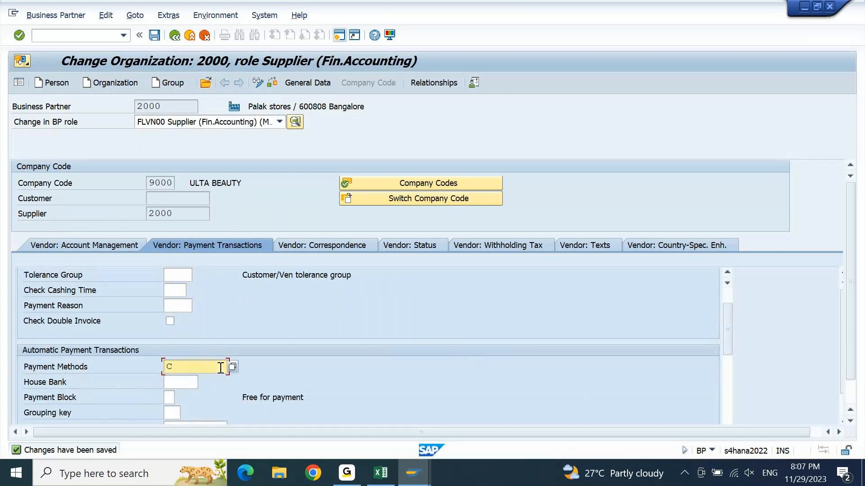
text(T)
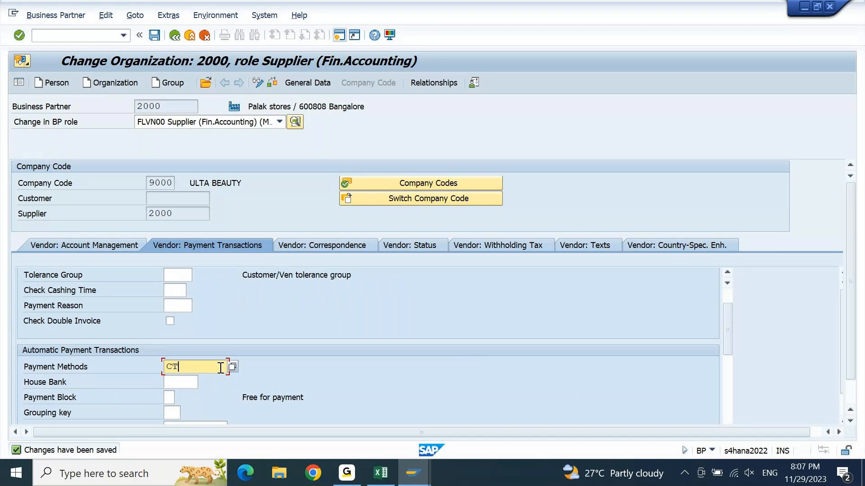
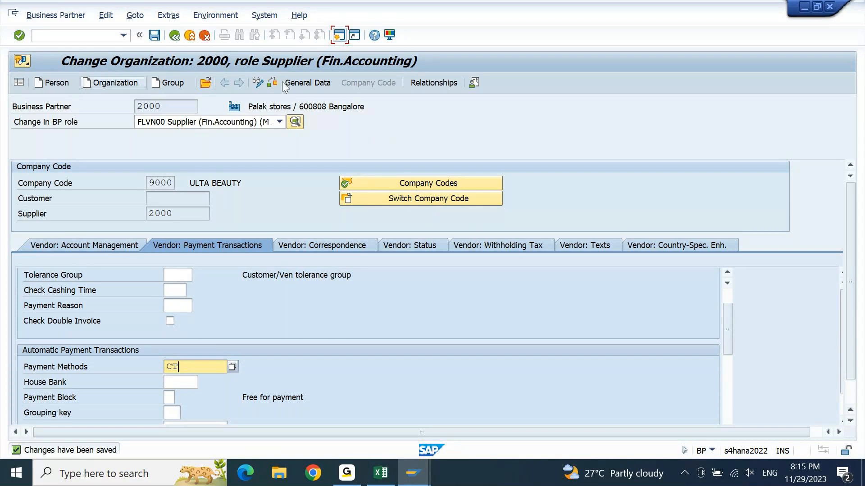
Switch supplier 2000 to display mode and discard the unsaved payment method change
click(258, 83)
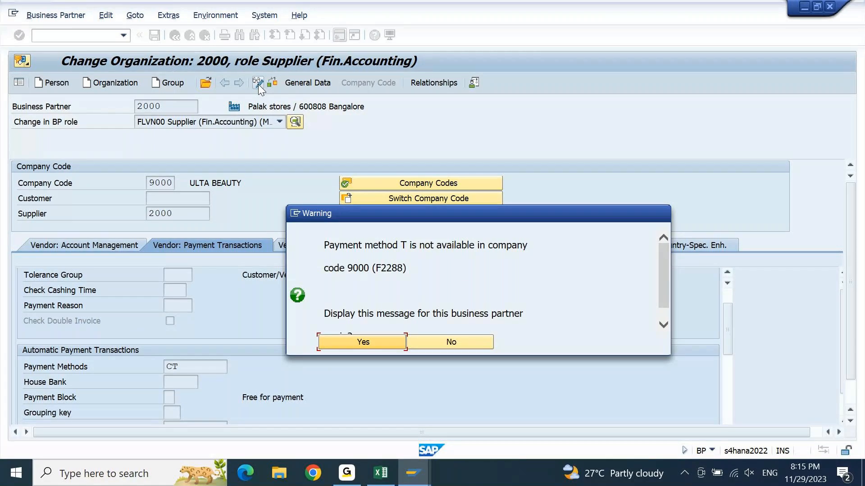
click(458, 345)
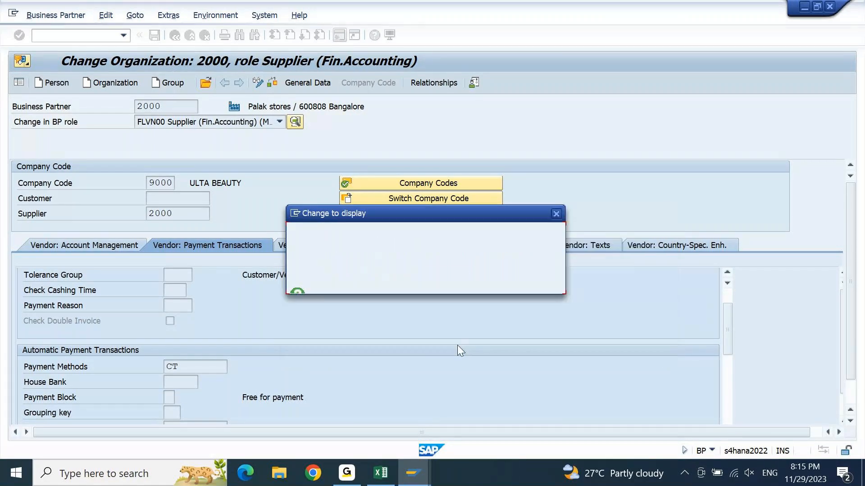
click(417, 281)
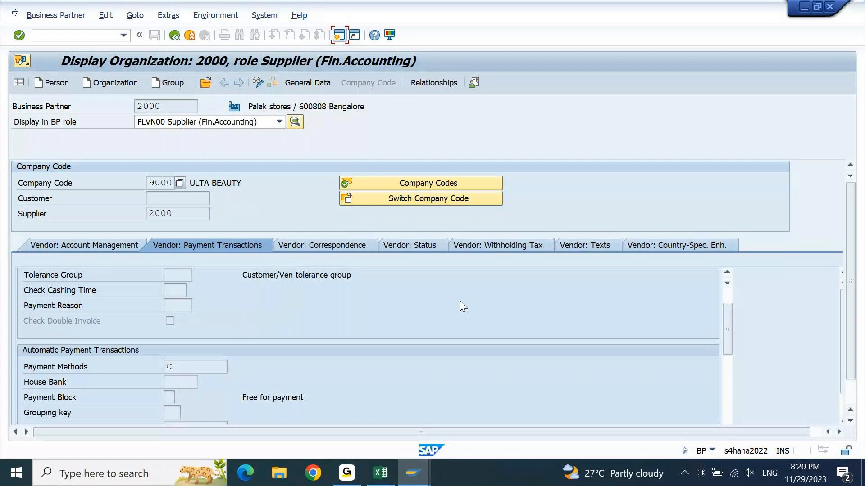
Schedule the payment proposal of run 29.11.2023, identification 1, to start immediately and display its proposed payments
mouse_move(425, 474)
click(517, 418)
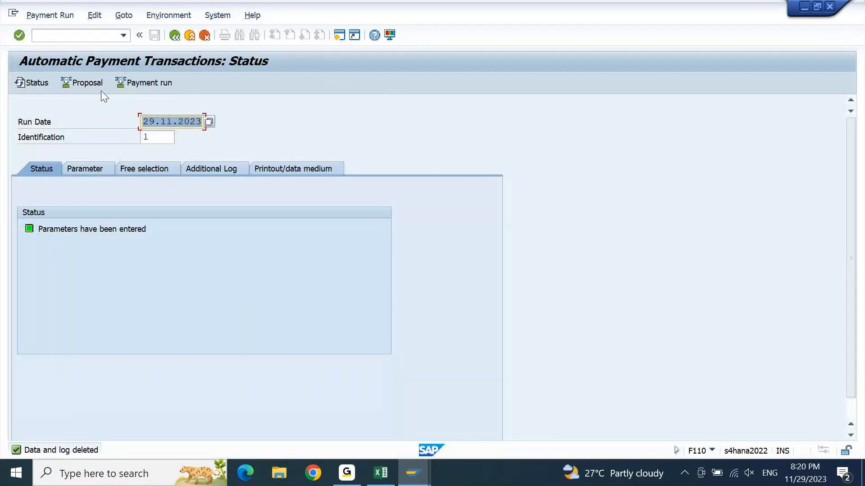
click(85, 83)
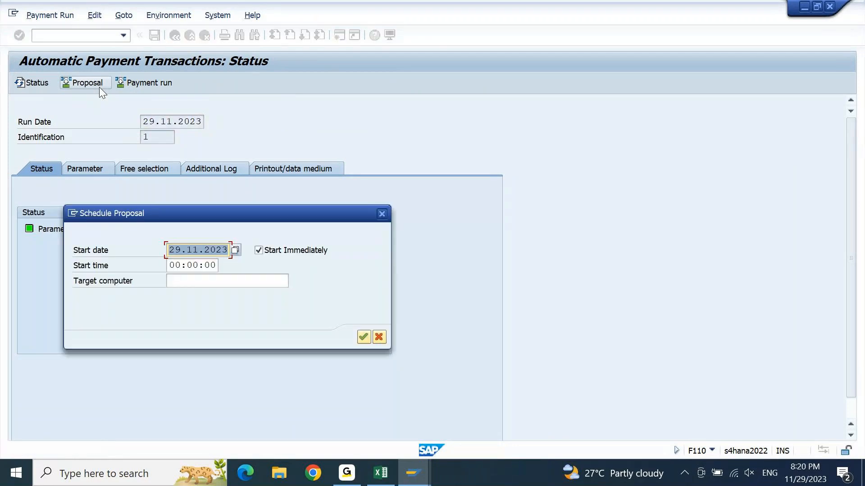
key(Return)
key(Return)
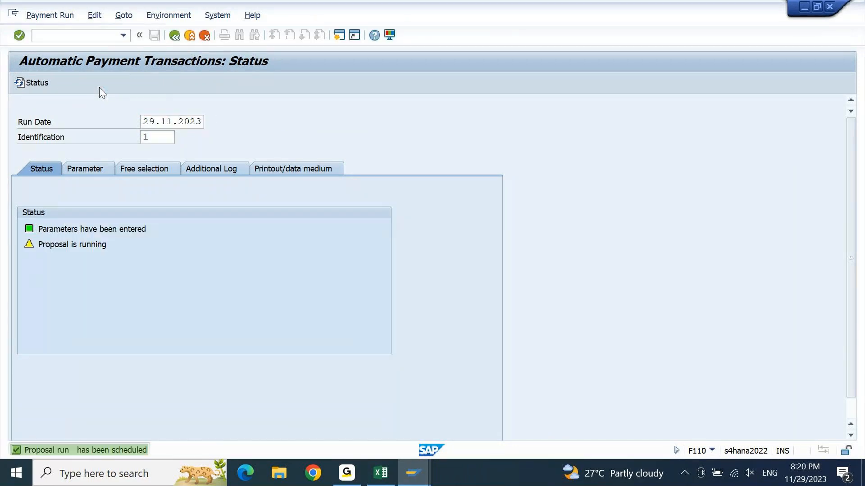
click(227, 83)
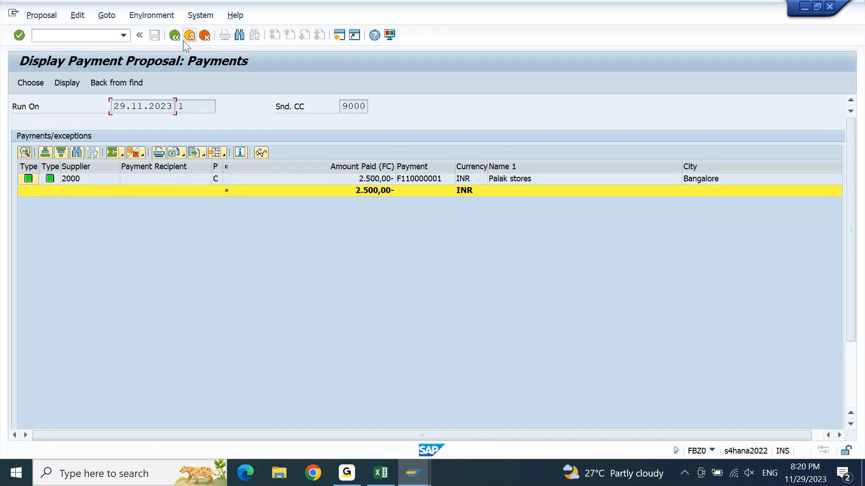
click(74, 16)
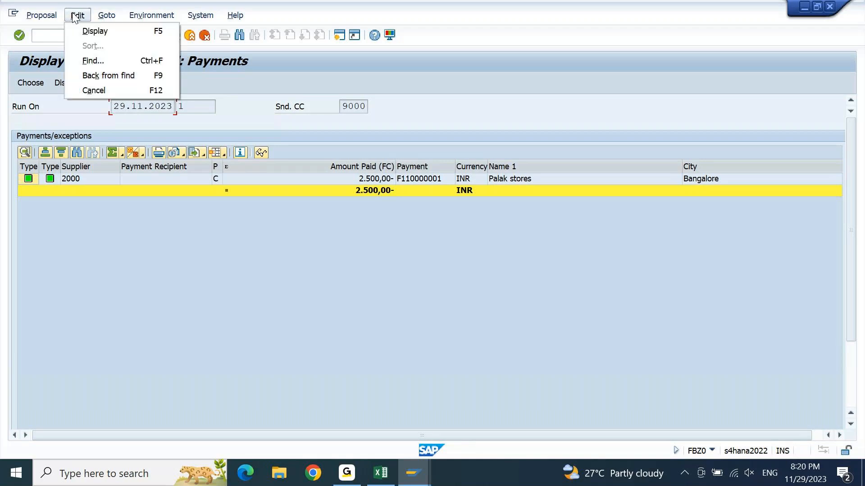
click(210, 106)
click(202, 156)
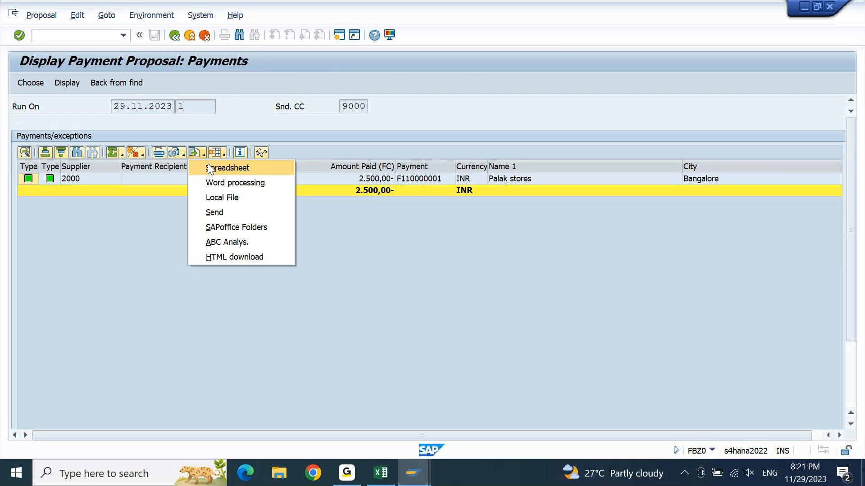
click(165, 225)
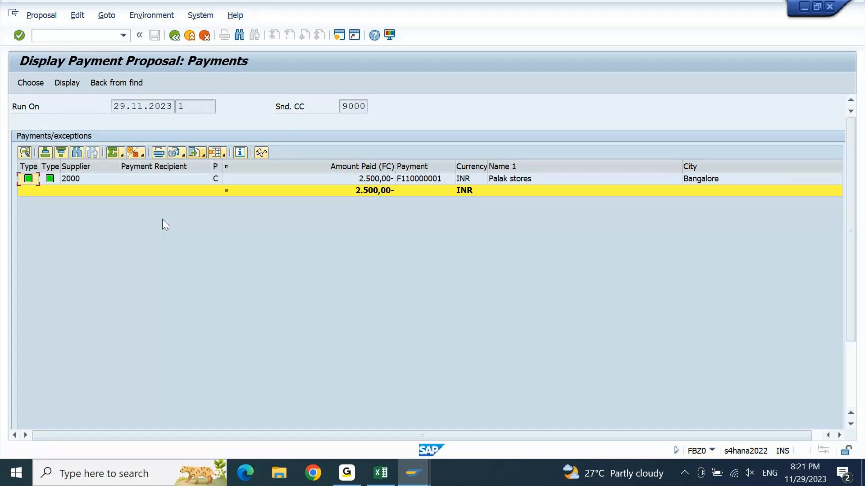
List all line items, both open and cleared, of supplier account 2000 in company code 9000
key(F3)
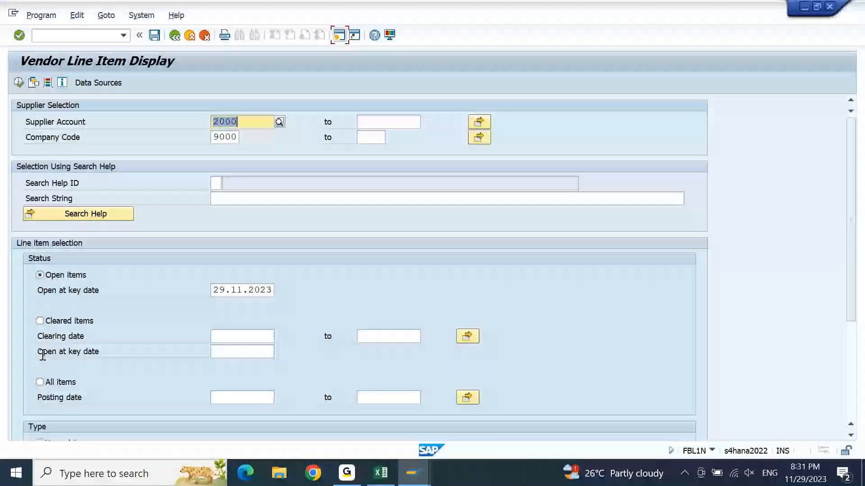
click(39, 382)
click(19, 83)
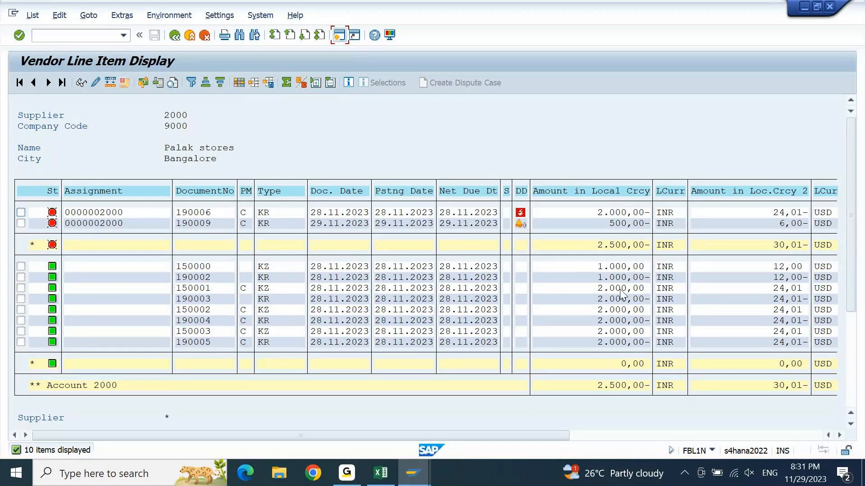
Examine the individual amounts and subtotals of the open and cleared items in the supplier's line item list
click(631, 365)
click(71, 216)
click(625, 247)
click(639, 214)
click(616, 299)
click(617, 268)
click(625, 278)
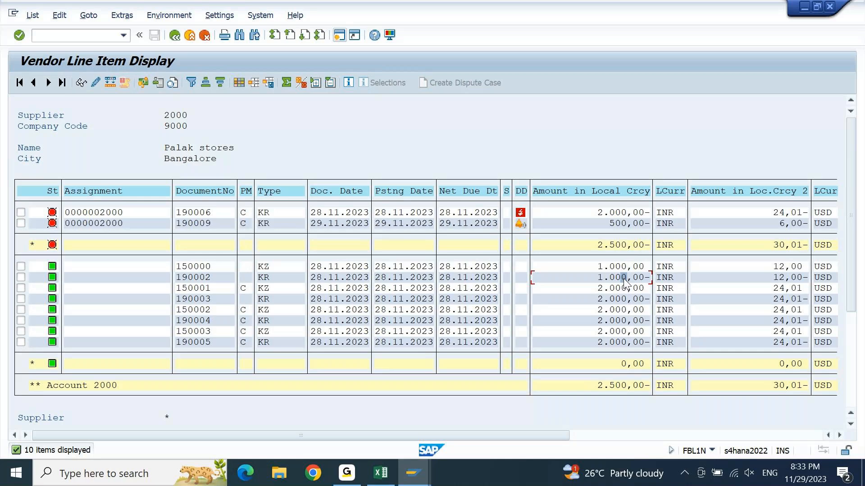